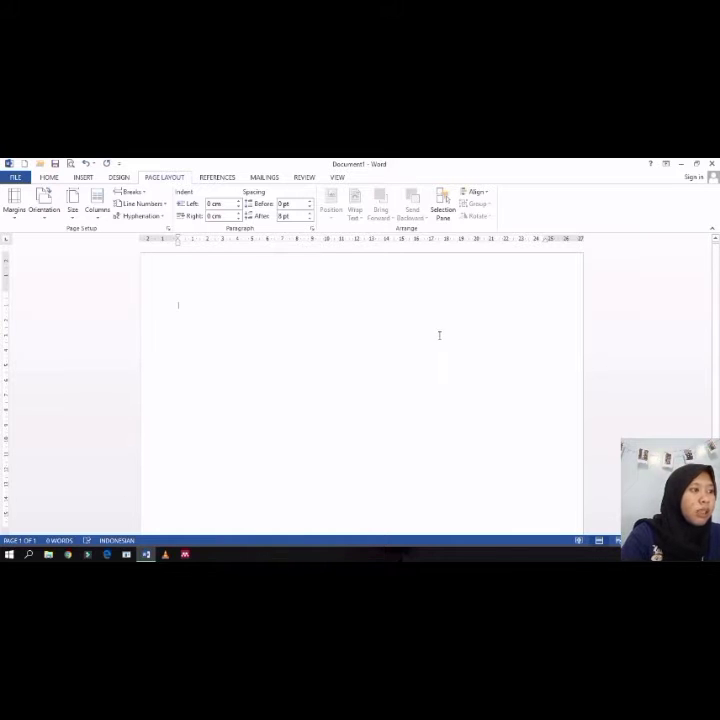
Step: Set the page layout to two columns with a line between them
scroll(420, 345, down, 3)
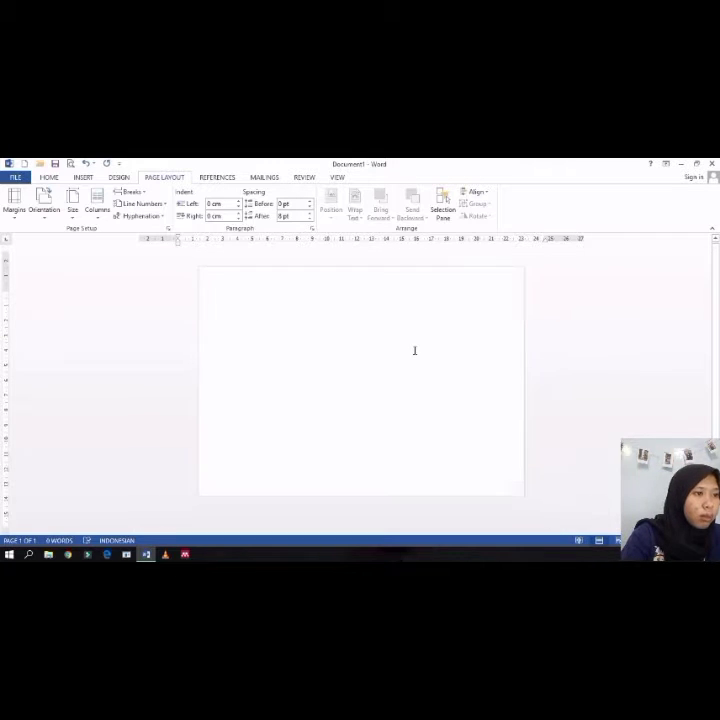
scroll(415, 351, up, 1)
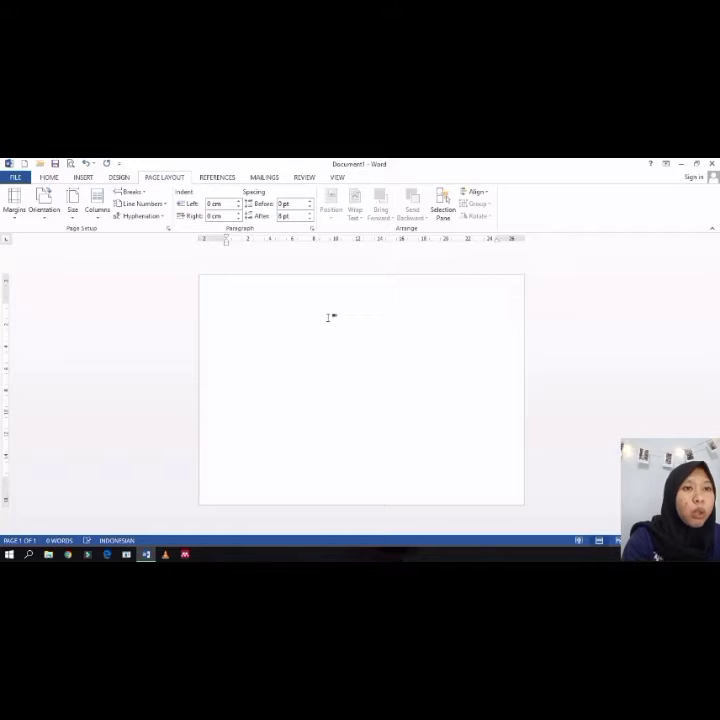
click(97, 206)
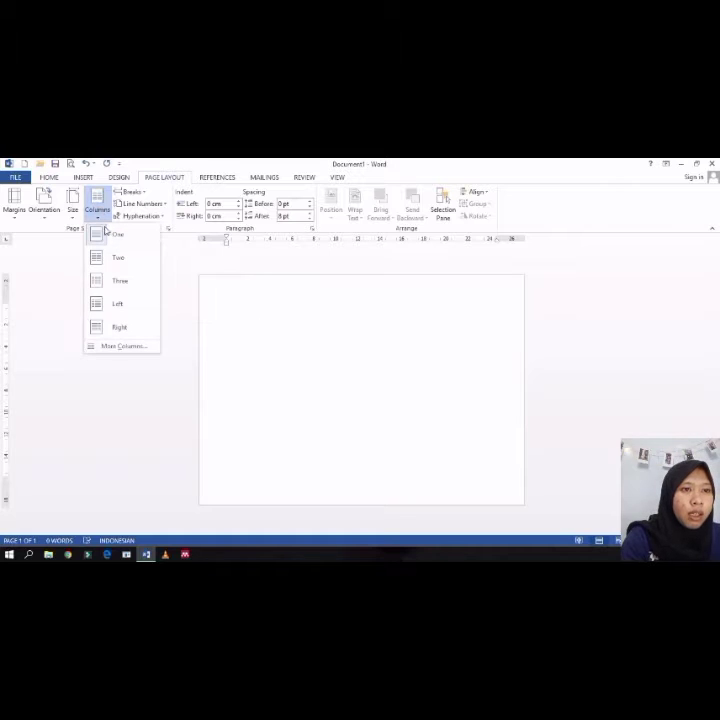
click(118, 259)
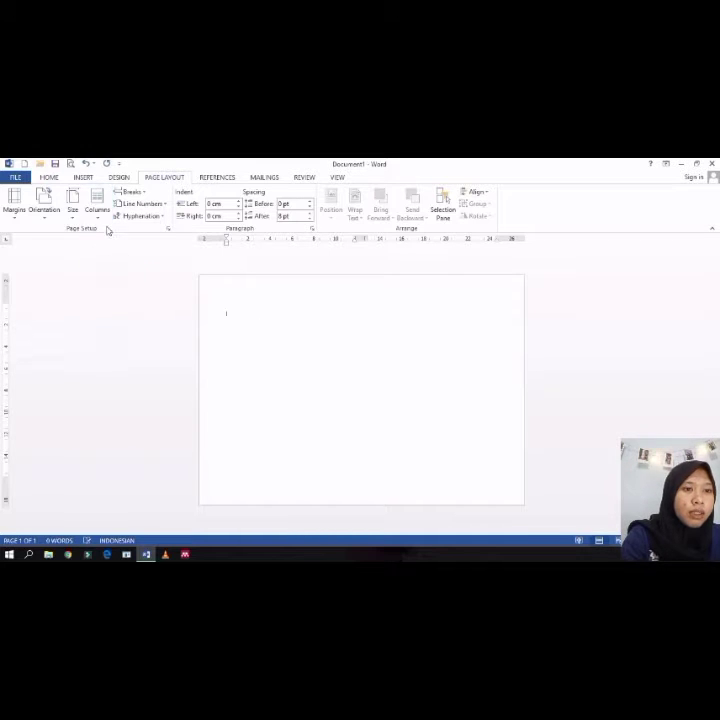
click(97, 206)
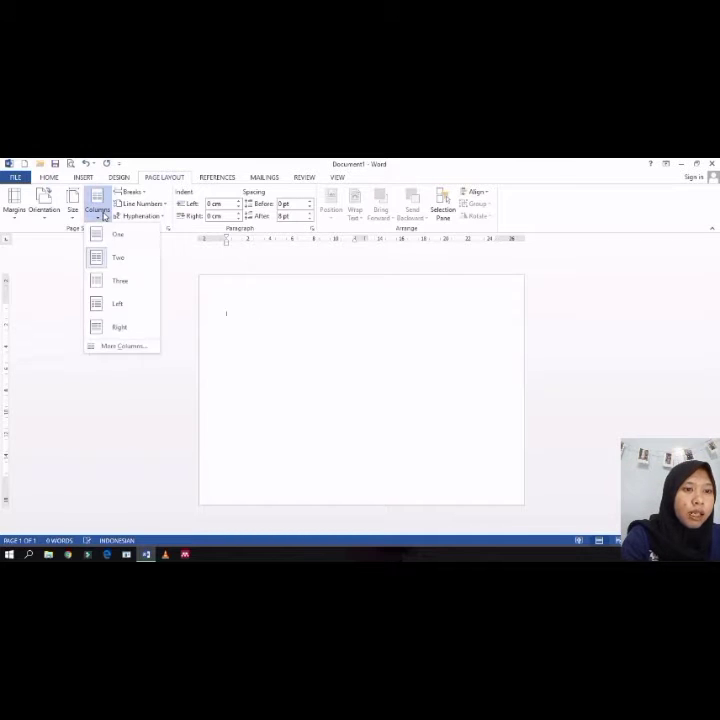
click(135, 347)
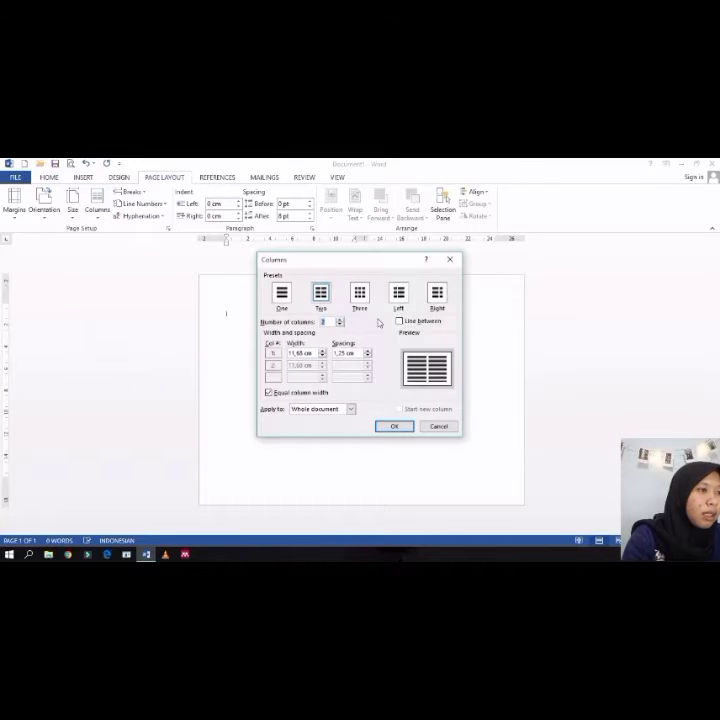
click(399, 322)
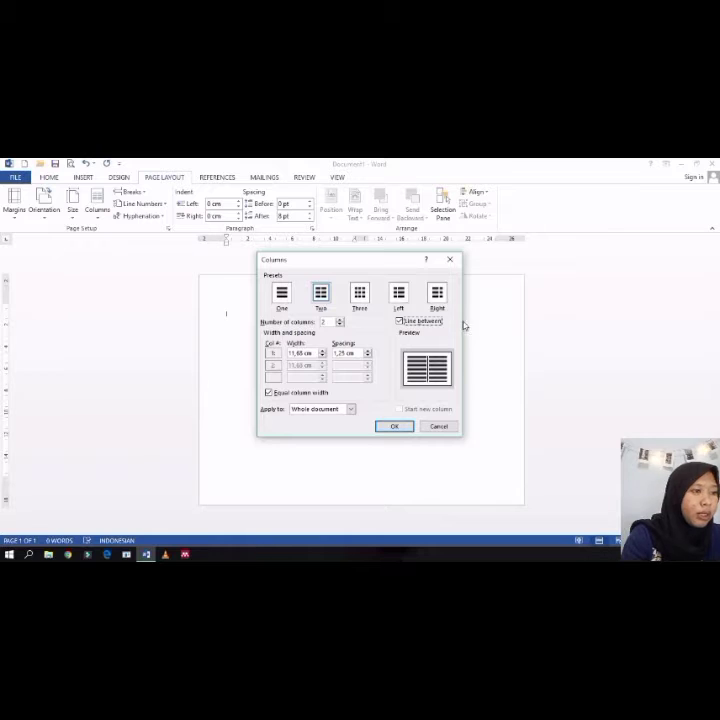
click(401, 426)
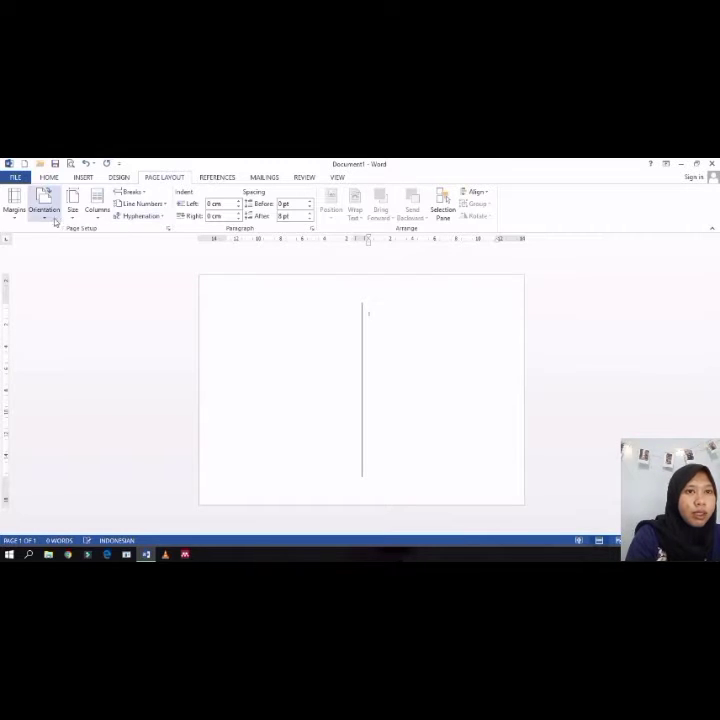
Step: Apply the last custom margin setting of 0 cm on all sides and add two blank paragraphs
click(13, 207)
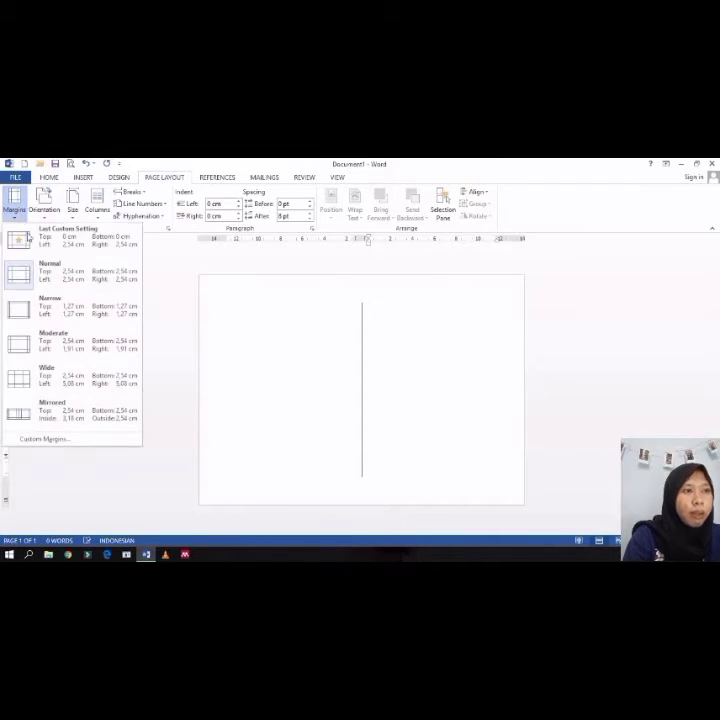
click(34, 247)
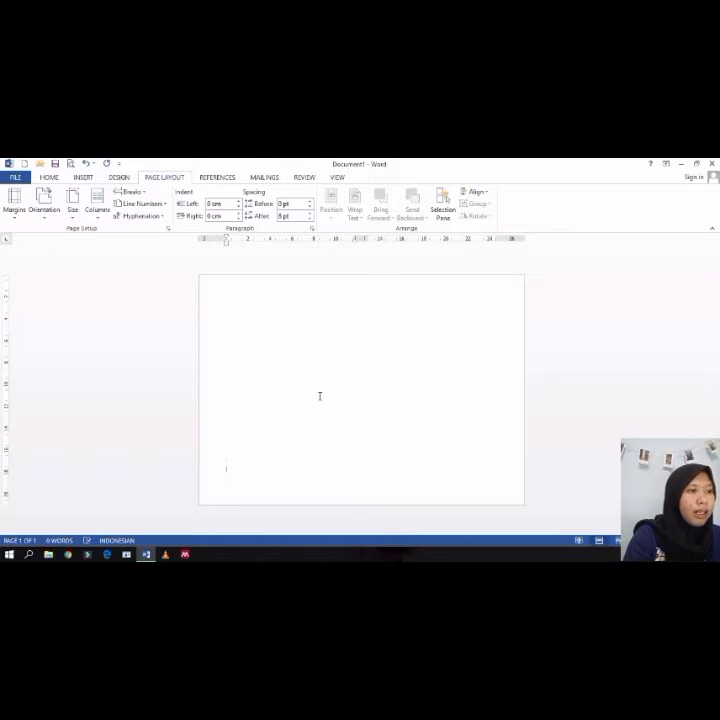
key(Return)
key(Return)
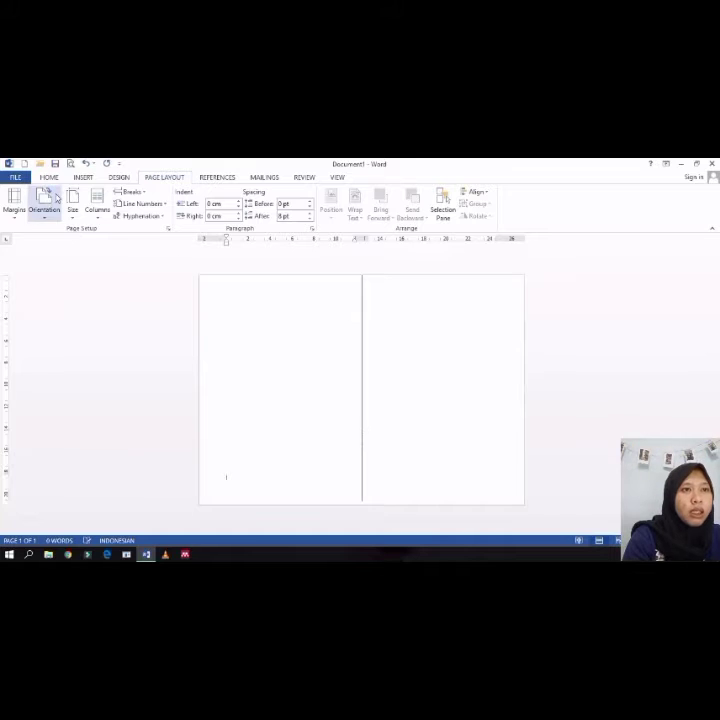
click(119, 177)
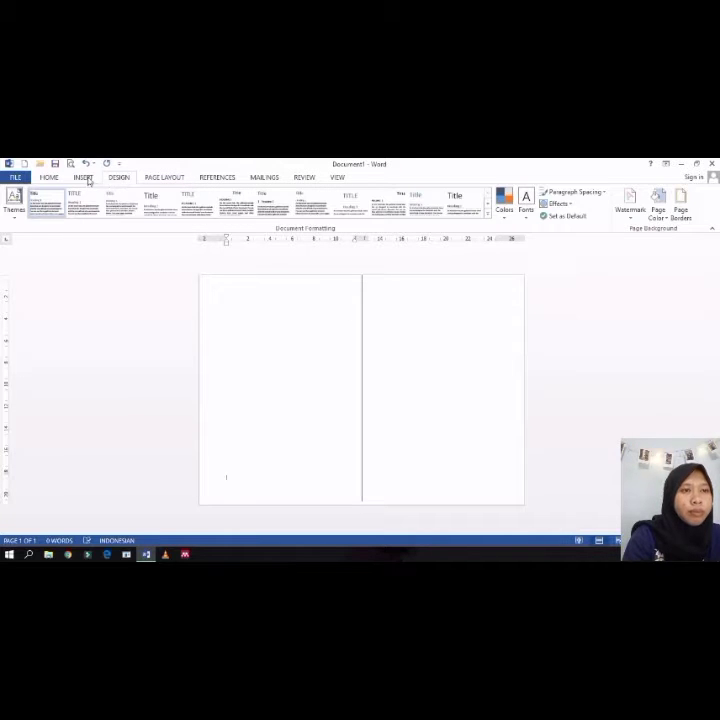
click(86, 179)
click(124, 216)
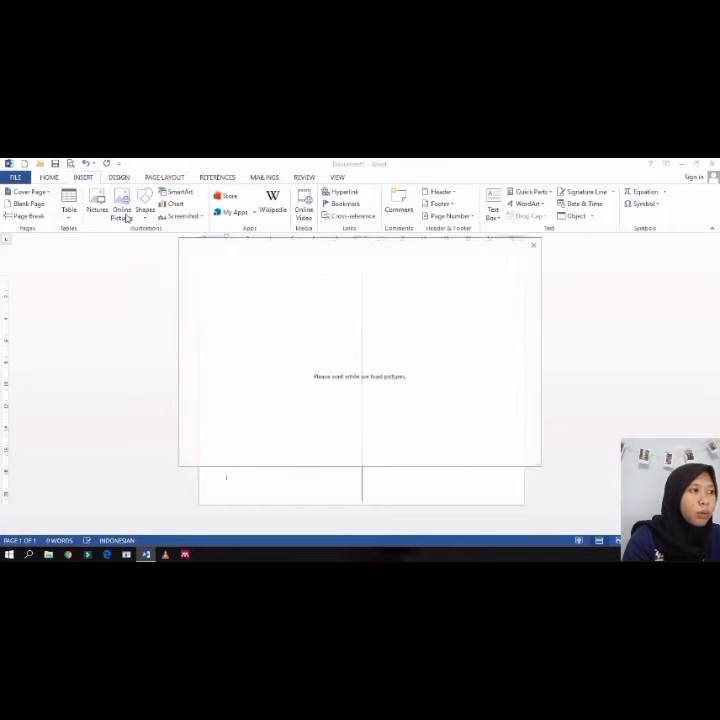
click(535, 245)
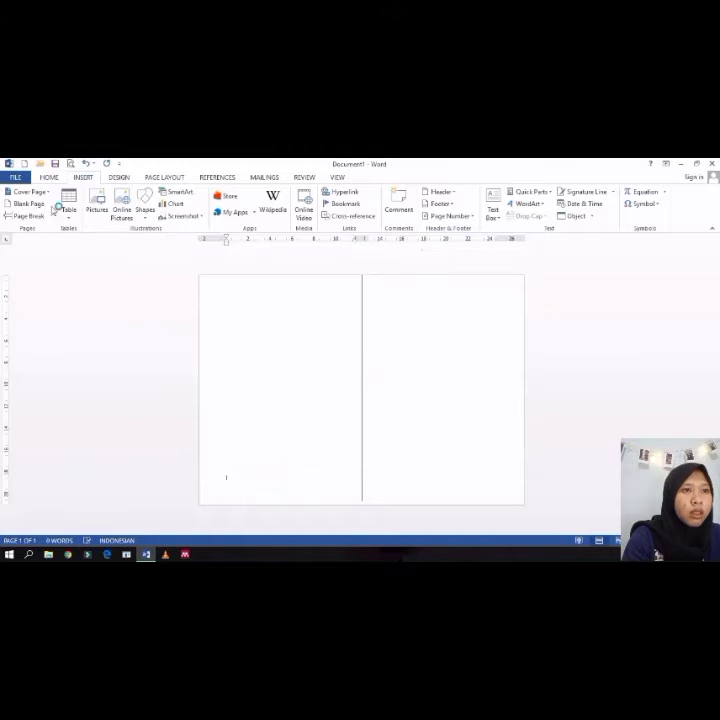
Step: Draw a rectangle covering the whole page and remove its fill
click(145, 210)
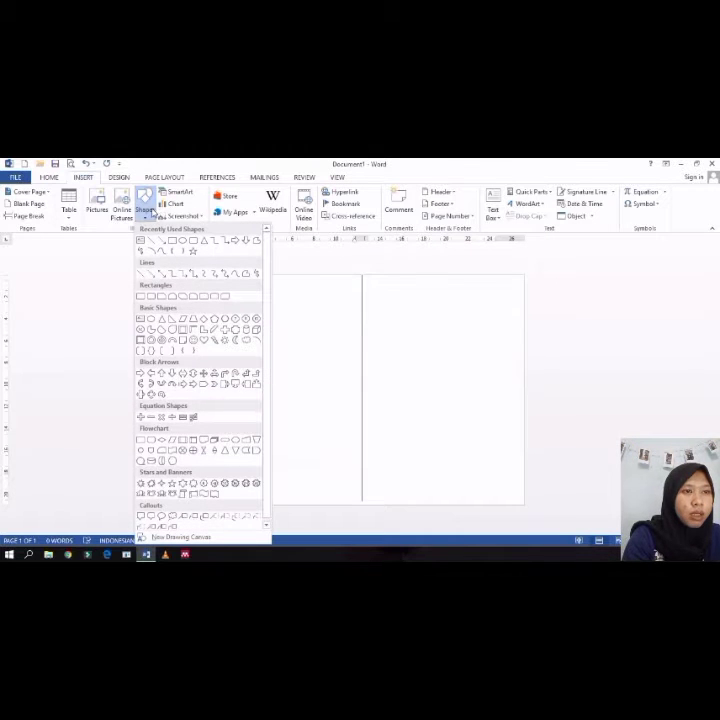
click(175, 272)
mouse_move(201, 278)
mouse_down()
mouse_move(228, 321)
mouse_move(416, 448)
mouse_move(521, 504)
mouse_up()
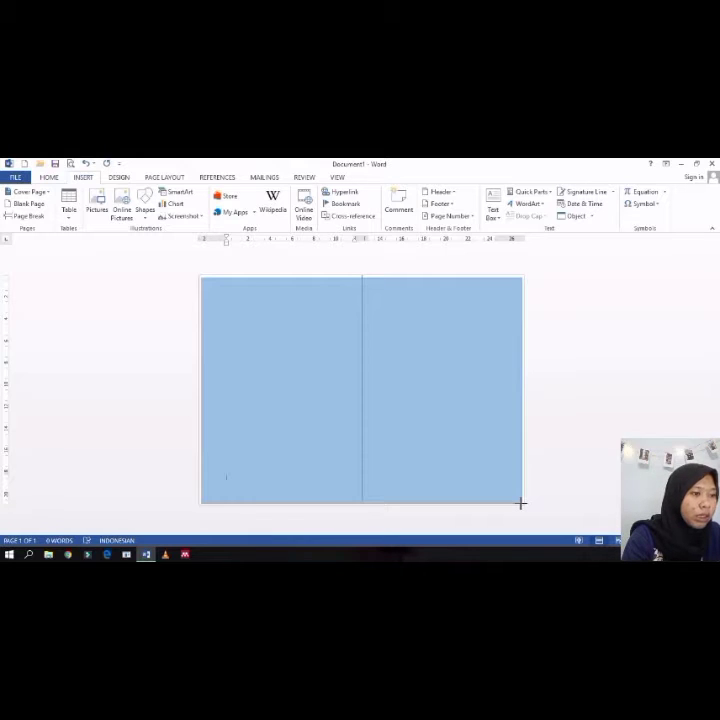
drag(521, 504, 519, 501)
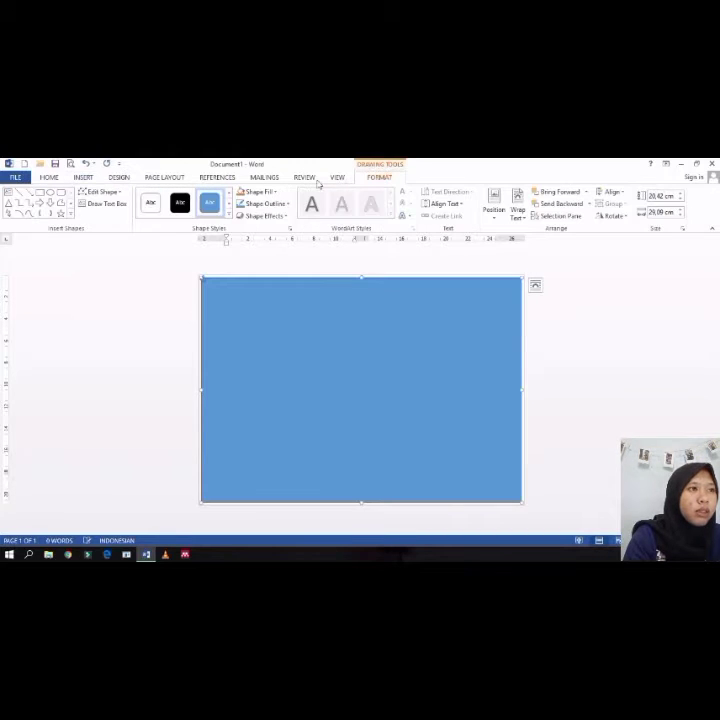
click(268, 192)
click(262, 285)
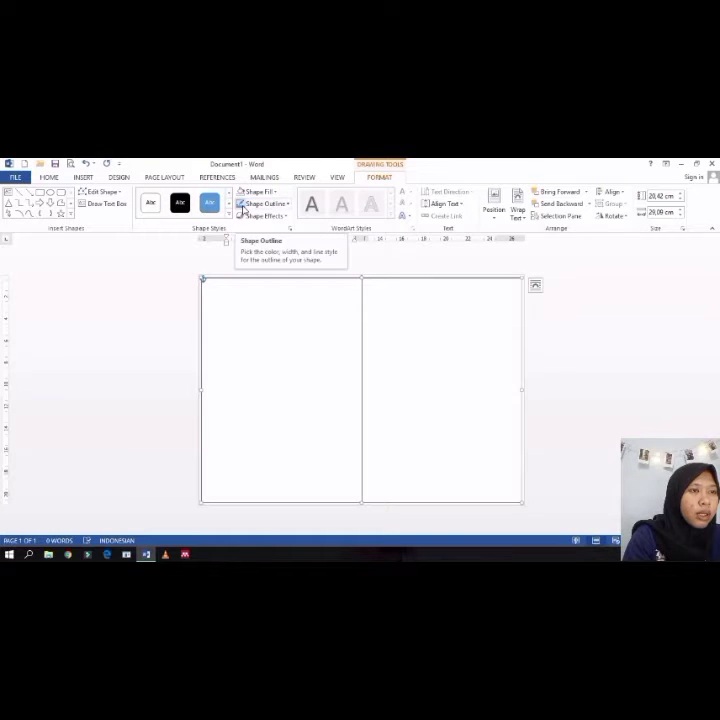
Step: Draw a narrow vertical rectangle over the column divider and set its width to 1 cm
click(86, 179)
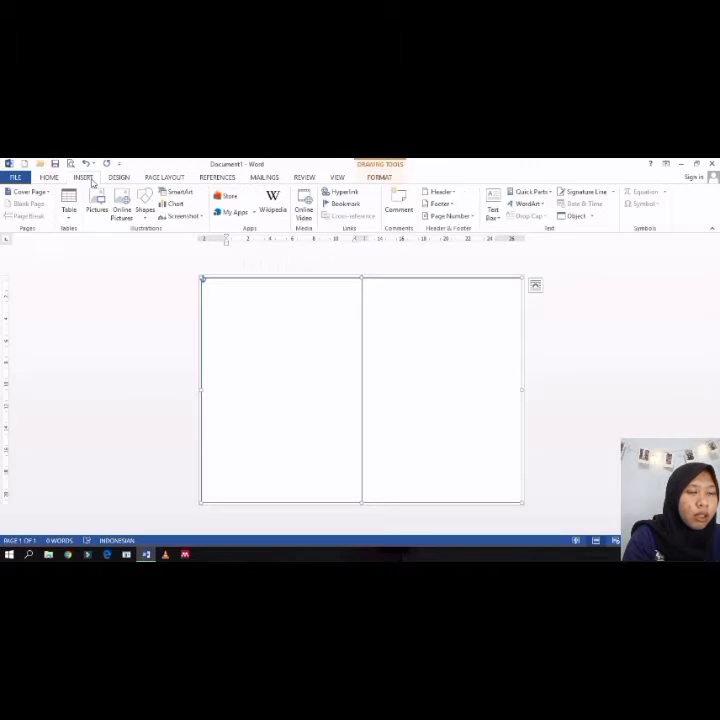
click(145, 207)
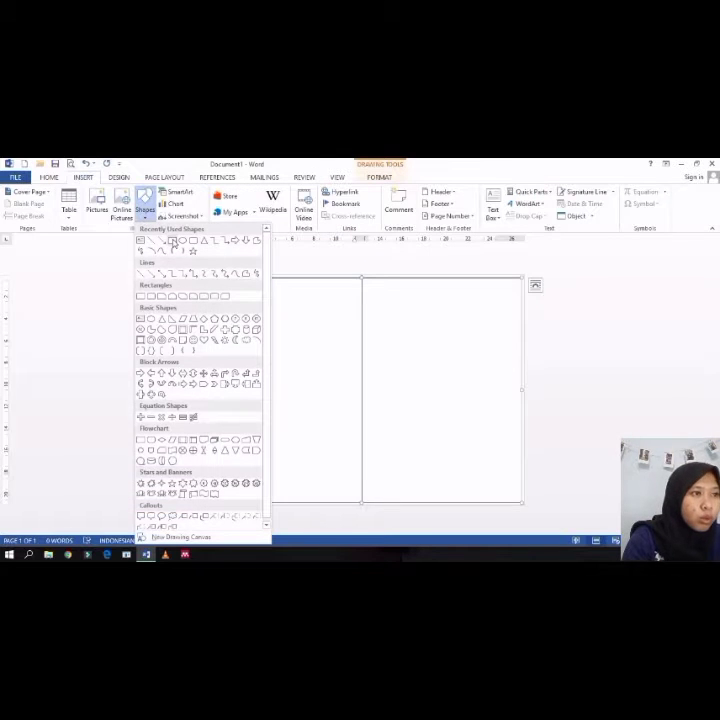
click(173, 243)
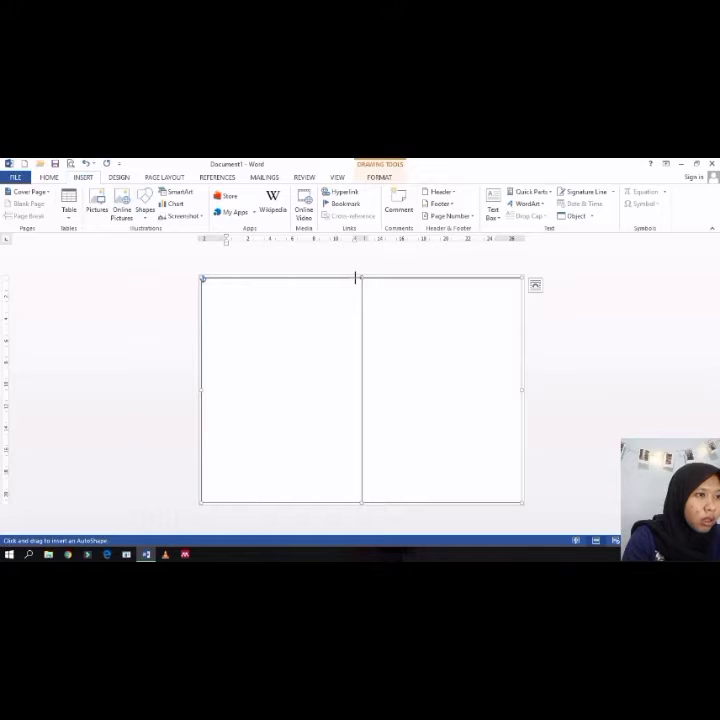
mouse_move(355, 278)
mouse_down()
mouse_move(371, 410)
mouse_move(369, 503)
mouse_up()
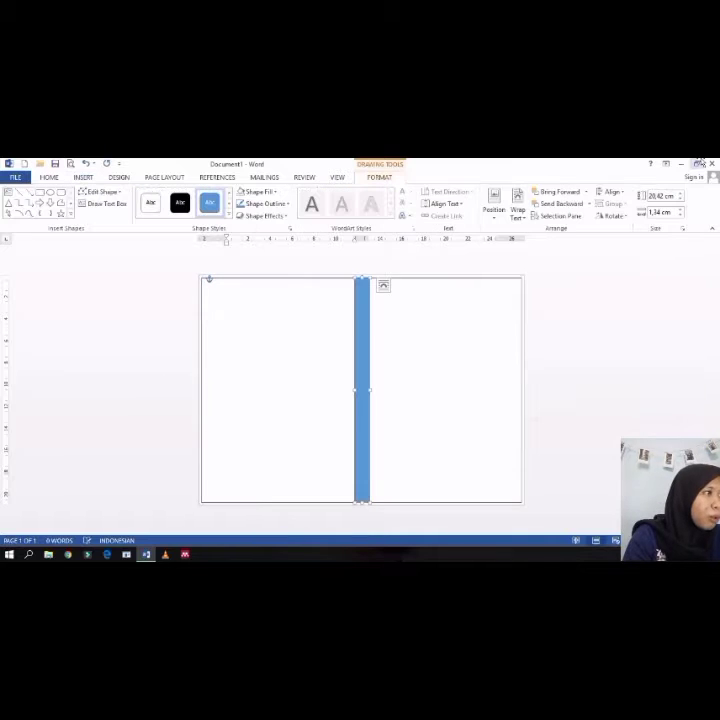
click(660, 212)
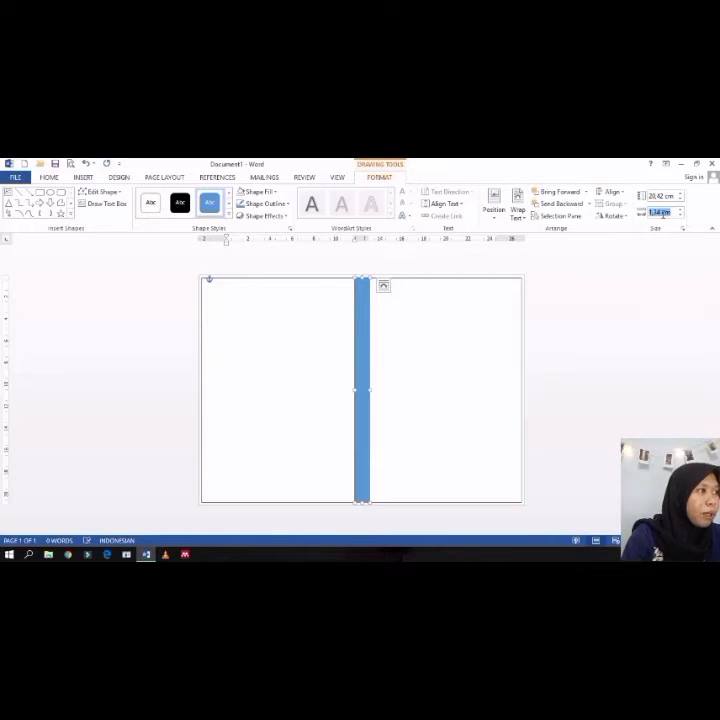
key(BackSpace)
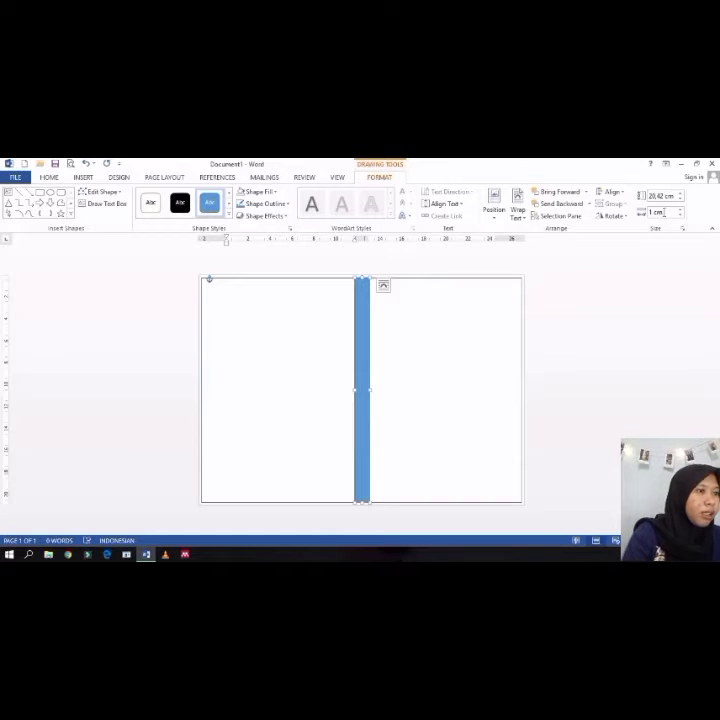
text(1 cm)
key(Return)
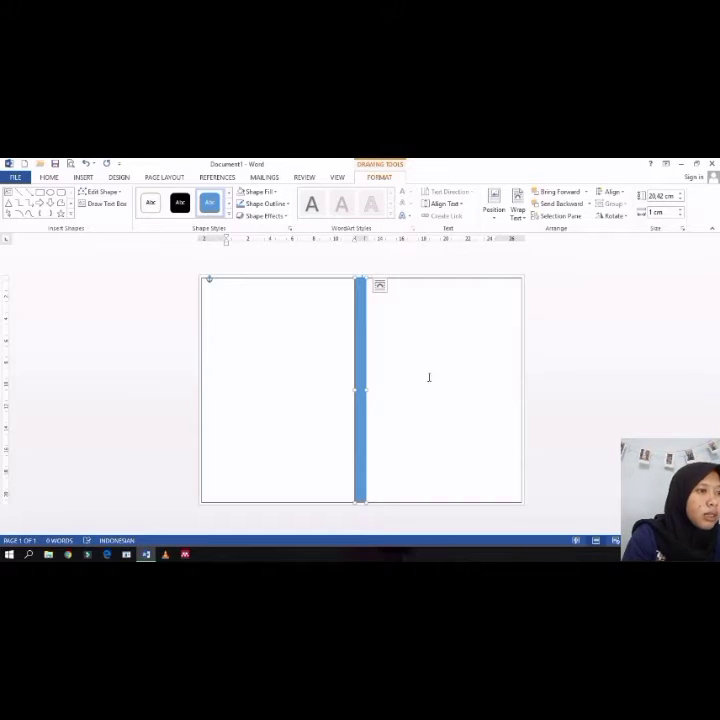
Step: Remove the fill of the narrow vertical strip
click(313, 341)
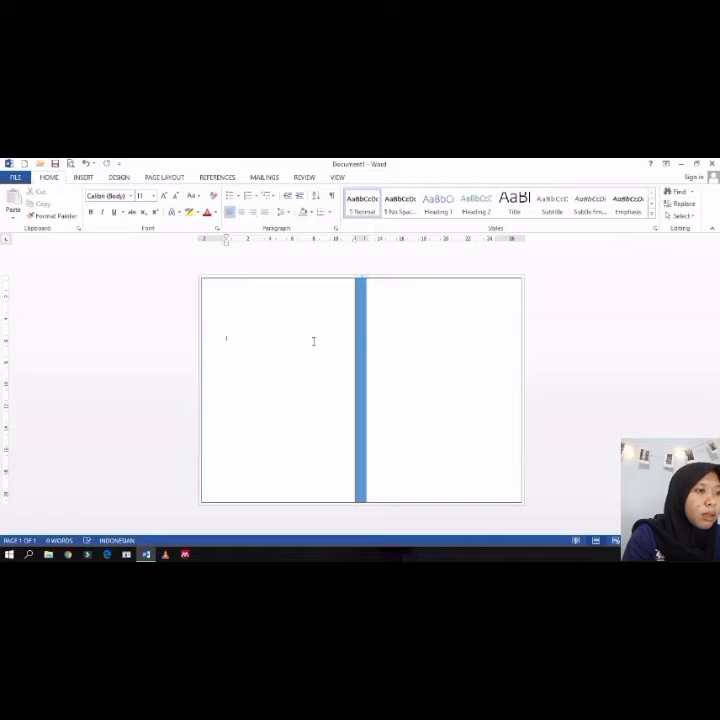
click(358, 316)
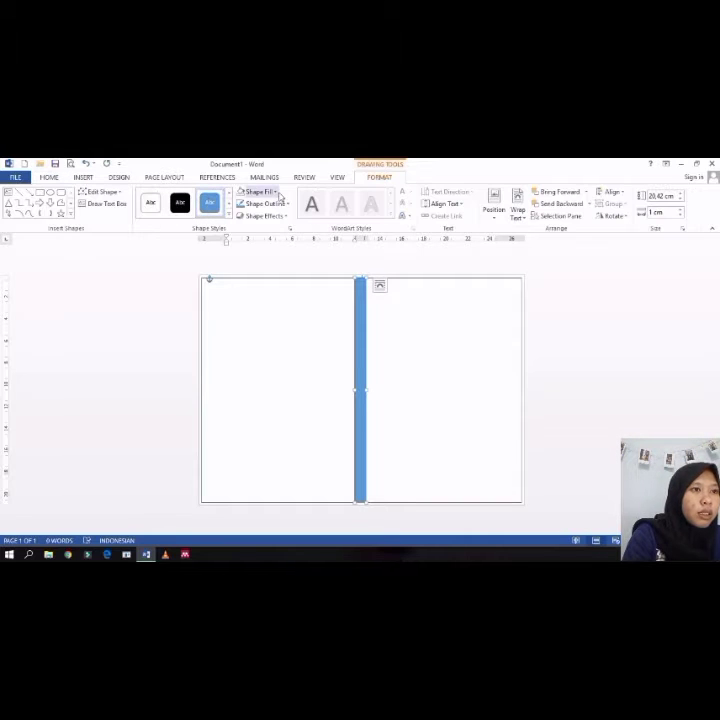
click(281, 196)
click(245, 212)
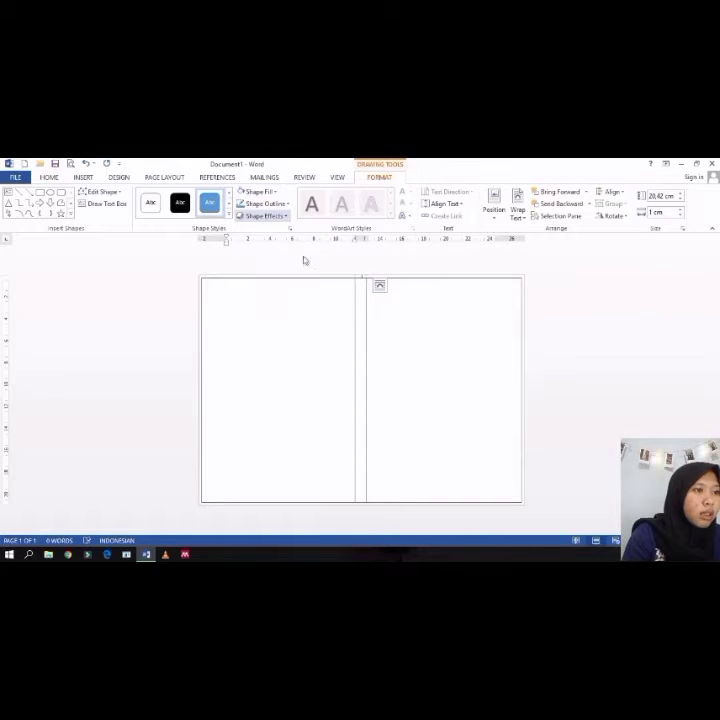
click(340, 350)
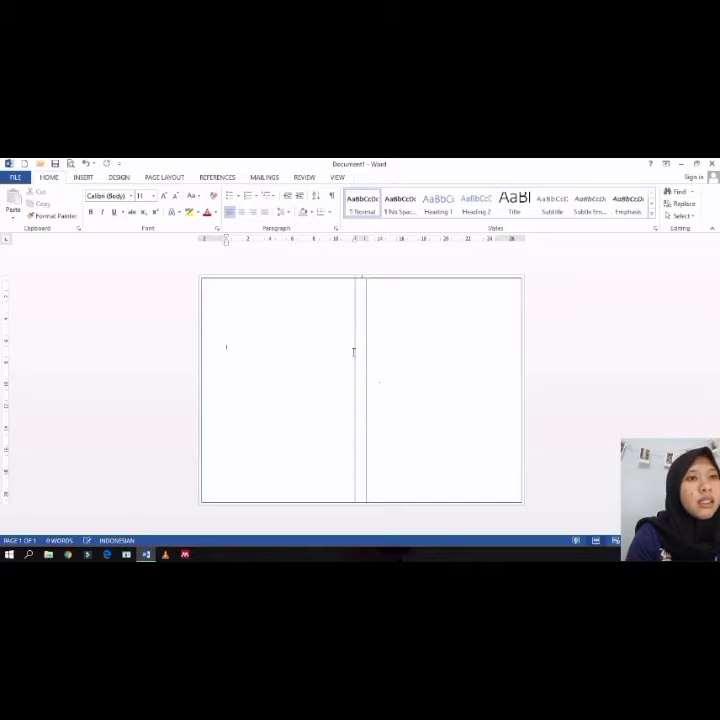
Step: Set the page colour to a dark navy theme colour
click(120, 177)
click(657, 205)
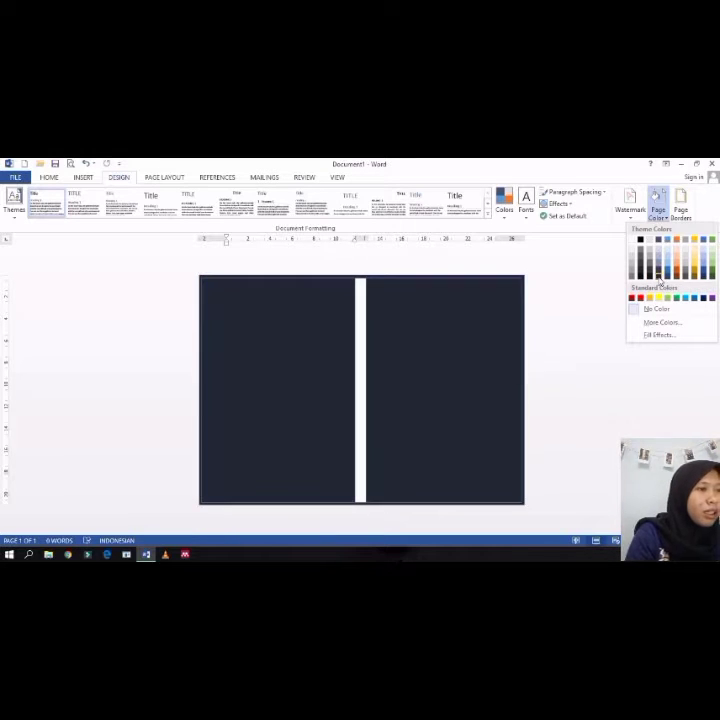
click(657, 276)
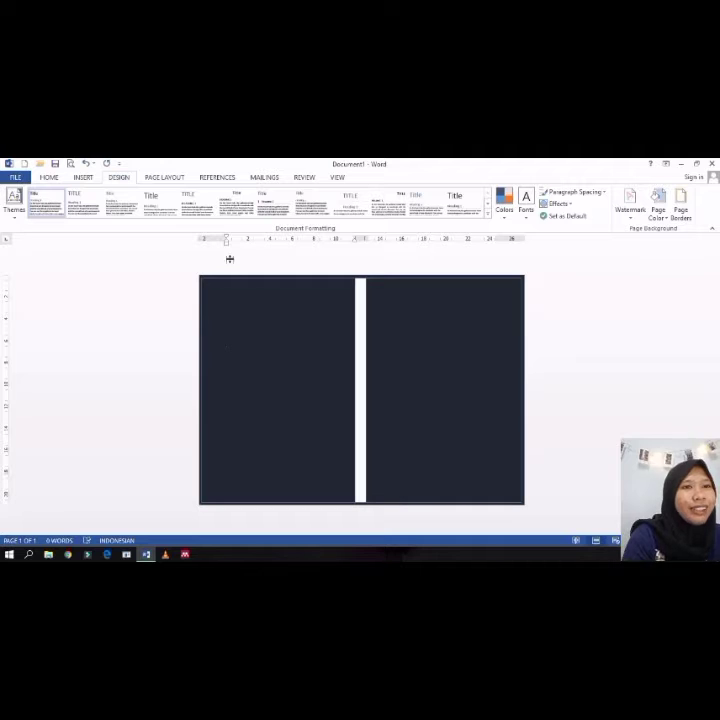
Step: Draw an isosceles triangle in the right column beside the white strip and rotate it to point right
click(87, 177)
click(145, 205)
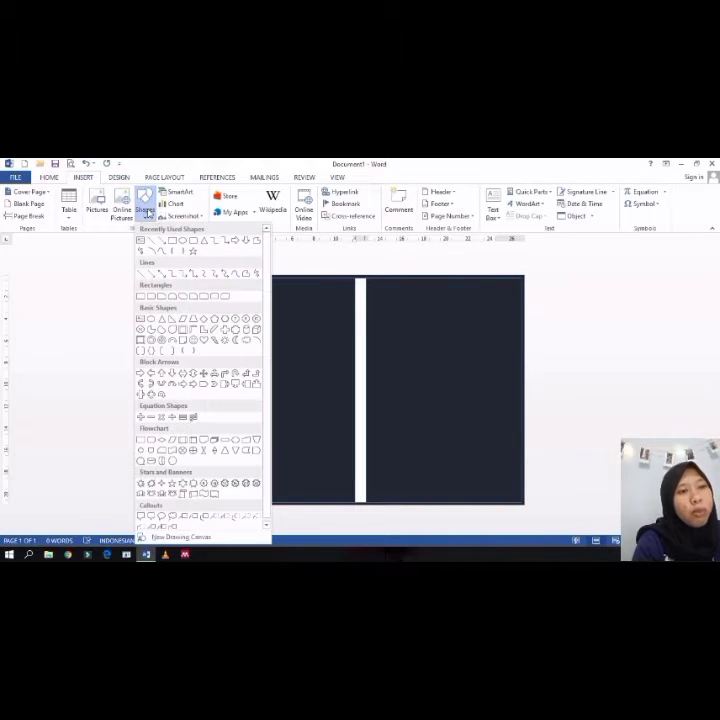
click(168, 319)
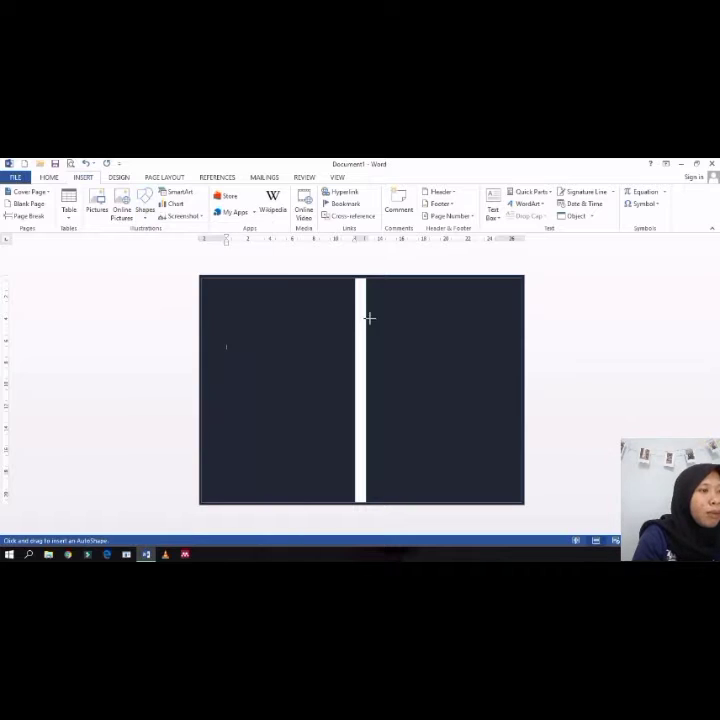
mouse_move(373, 290)
mouse_down()
mouse_move(487, 378)
mouse_move(513, 378)
mouse_move(548, 403)
mouse_move(588, 408)
mouse_up()
drag(474, 382, 422, 378)
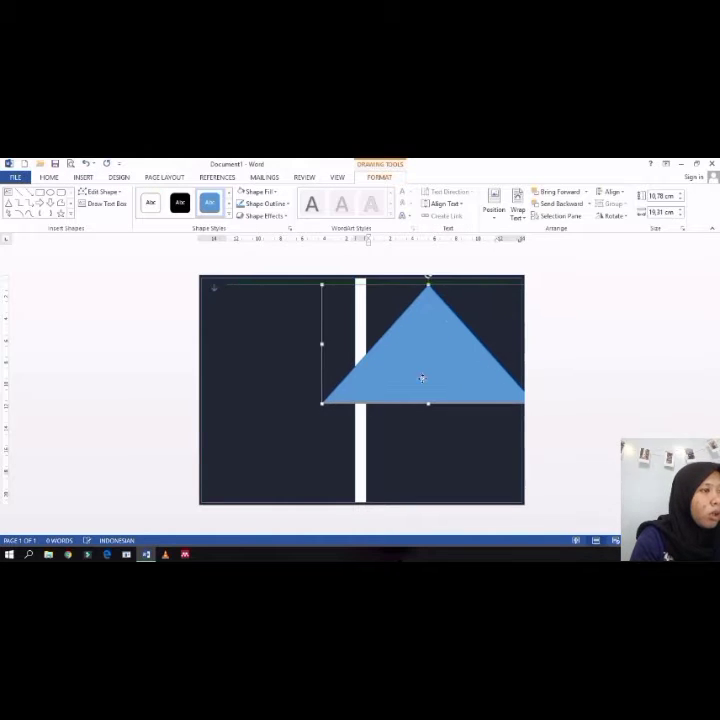
drag(427, 284, 472, 366)
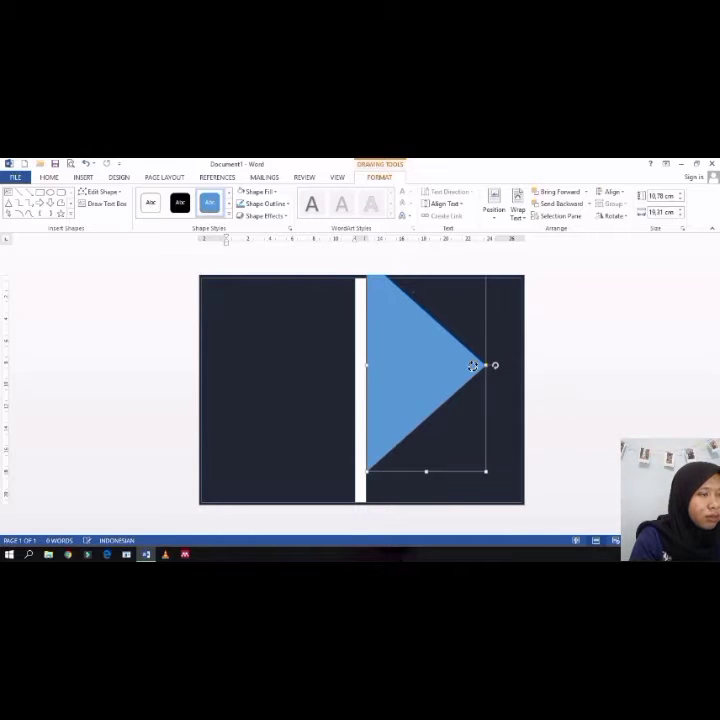
Step: Resize and reposition the blue triangle so its left edge sits flush against the white strip
scroll(407, 363, up, 3)
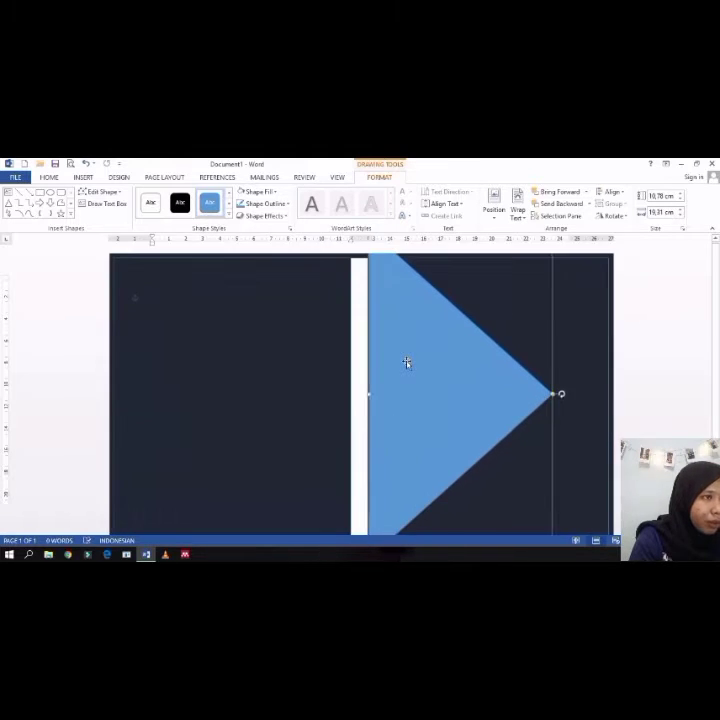
drag(407, 399, 405, 411)
scroll(405, 410, down, 2)
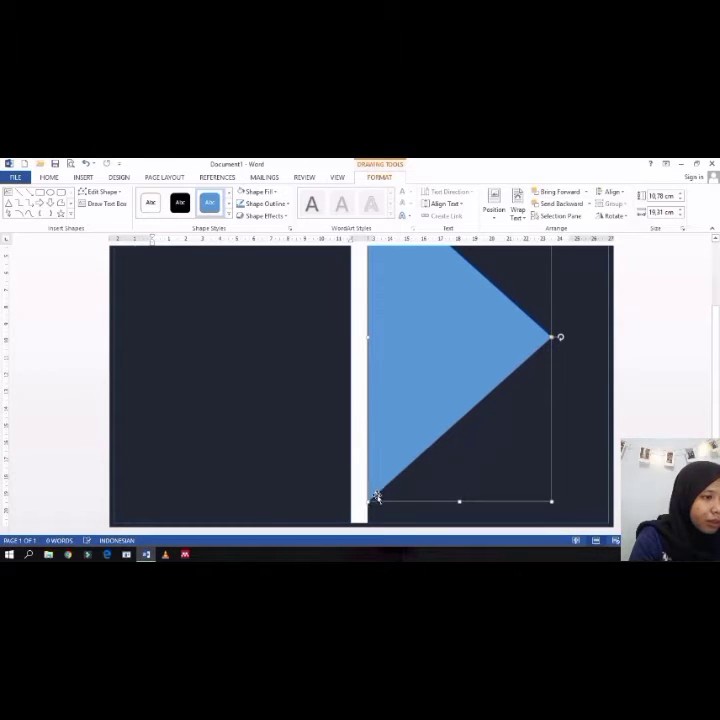
drag(366, 490, 370, 472)
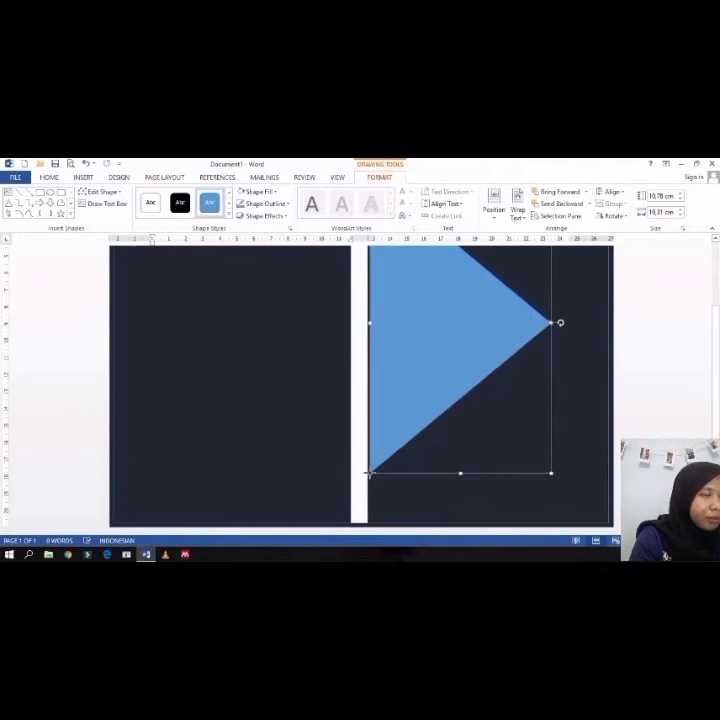
scroll(410, 331, up, 2)
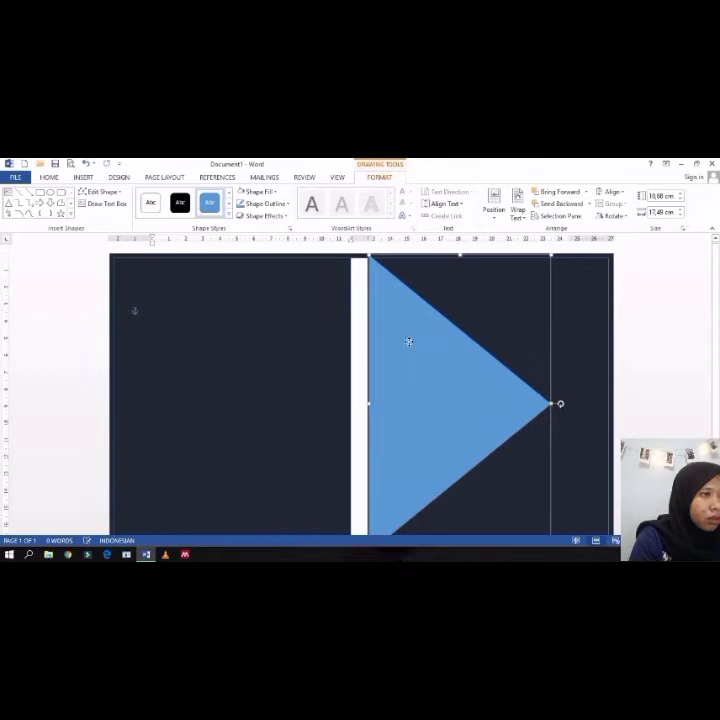
mouse_move(409, 342)
mouse_down()
mouse_move(407, 349)
mouse_move(407, 332)
mouse_up()
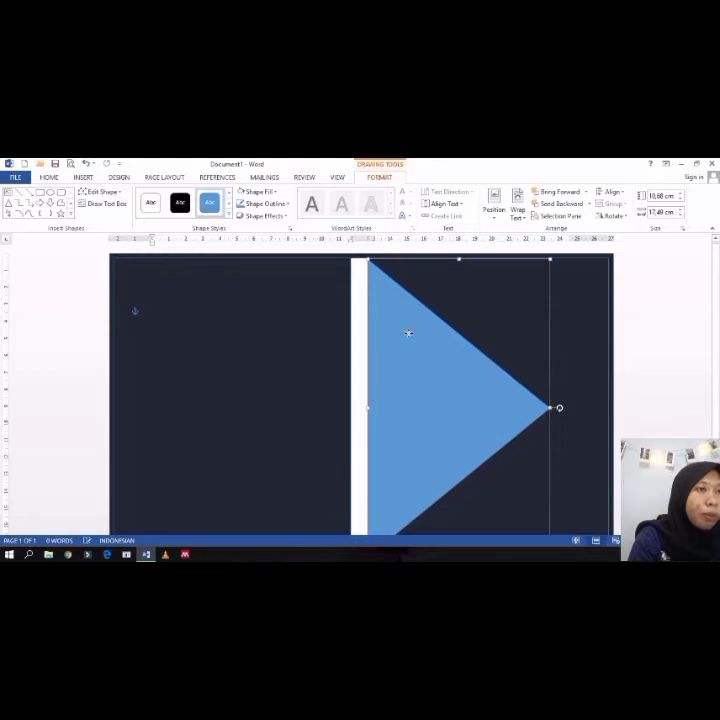
Step: Give the blue triangle a white outline
click(288, 207)
click(242, 232)
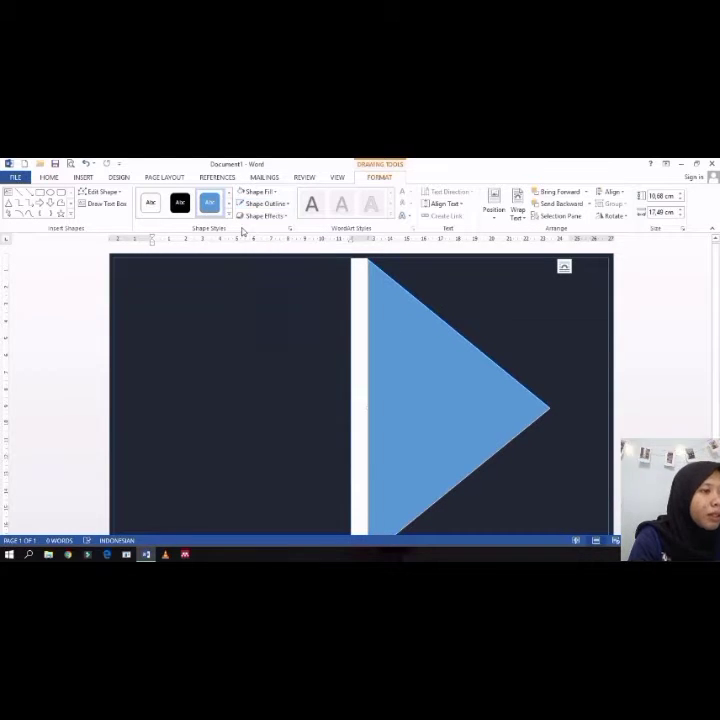
click(390, 322)
drag(392, 332, 390, 328)
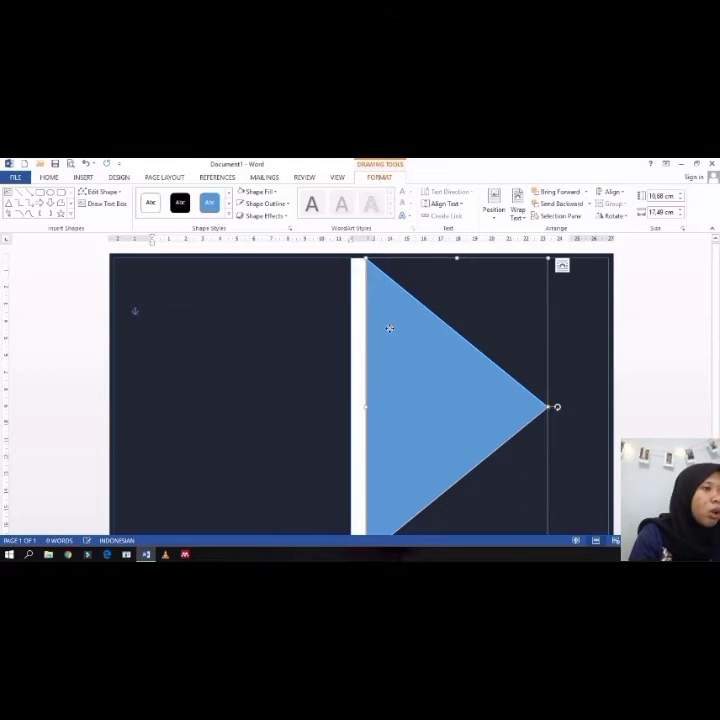
key(Escape)
click(393, 347)
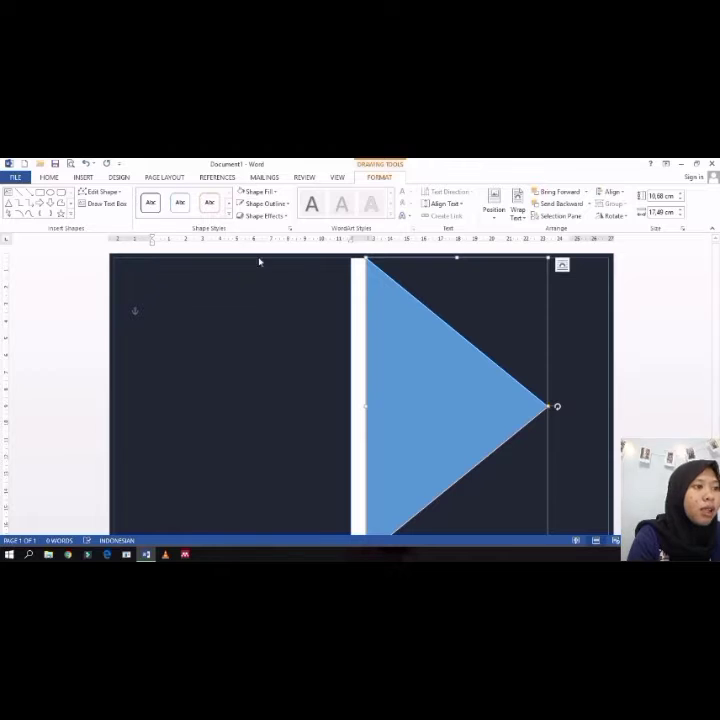
key(Escape)
click(429, 371)
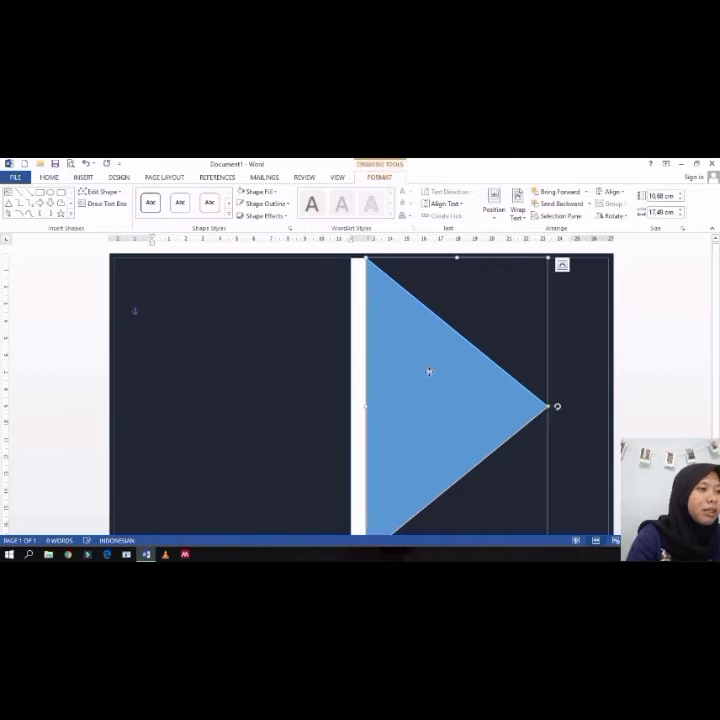
Step: Duplicate the triangle, then rotate and move the copy into the upper right corner behind the original
mouse_move(429, 372)
mouse_down()
mouse_move(442, 386)
mouse_move(258, 382)
mouse_up()
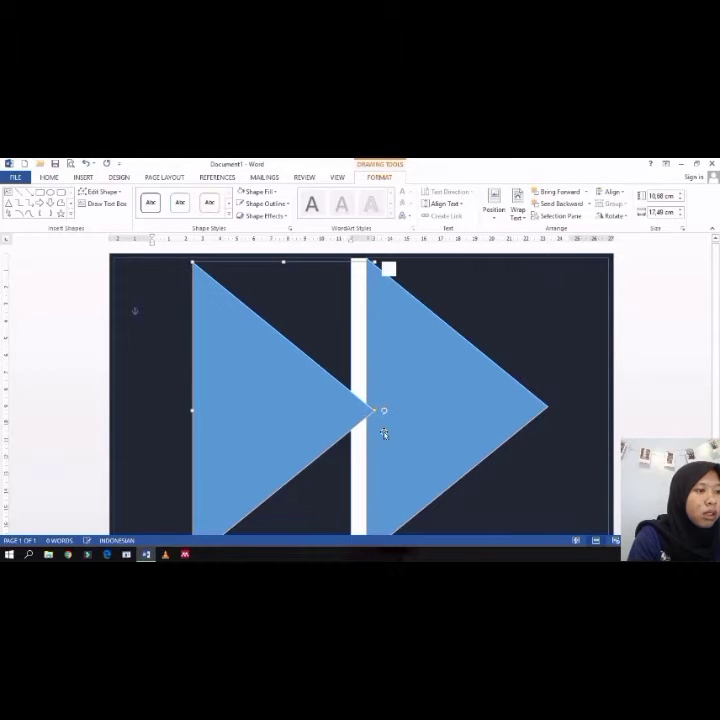
drag(381, 410, 285, 484)
drag(341, 387, 510, 334)
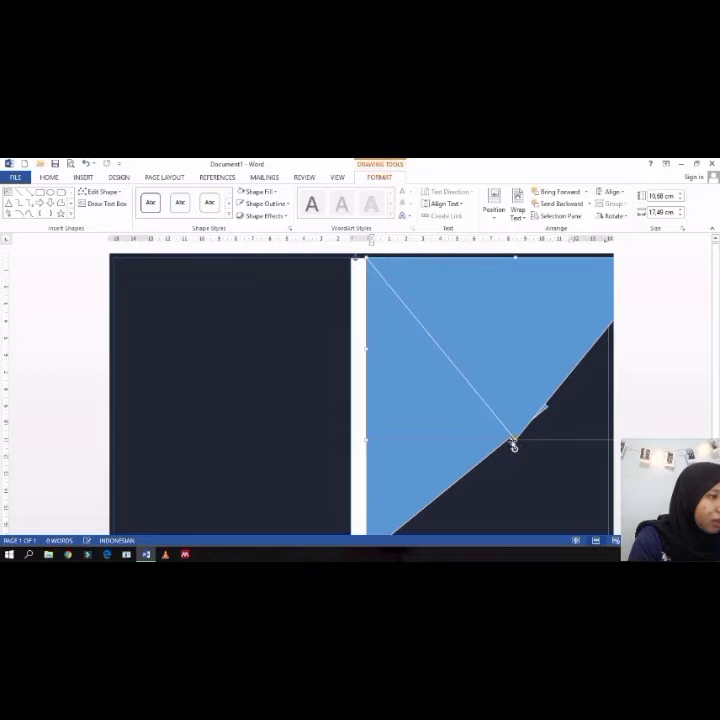
drag(514, 447, 592, 436)
Step: Fill the duplicated triangle with a dark slate-grey theme colour
scroll(569, 431, down, 2)
scroll(569, 431, up, 2)
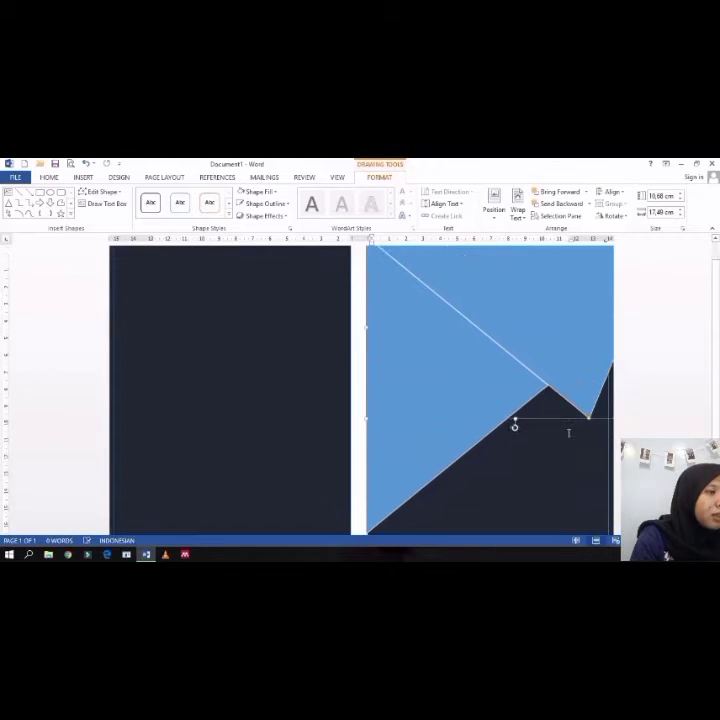
scroll(568, 431, down, 1)
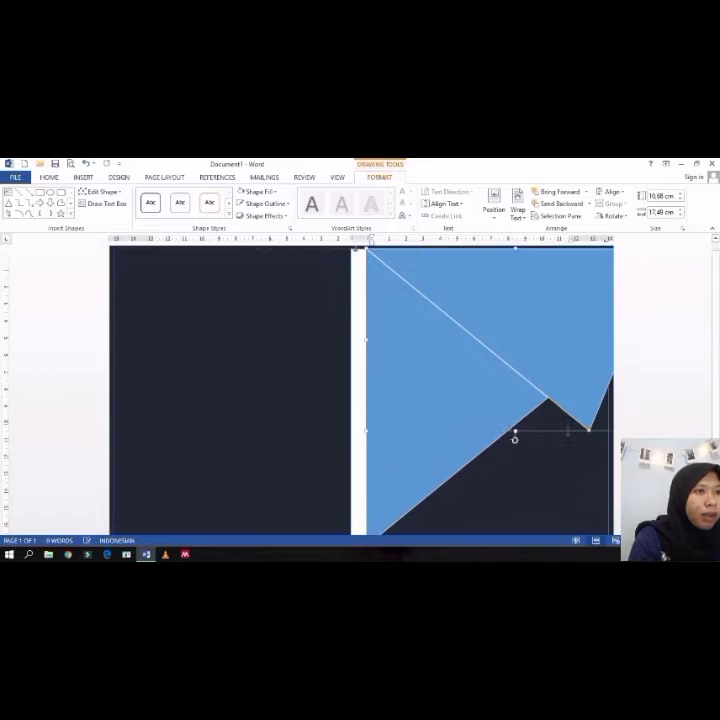
click(258, 191)
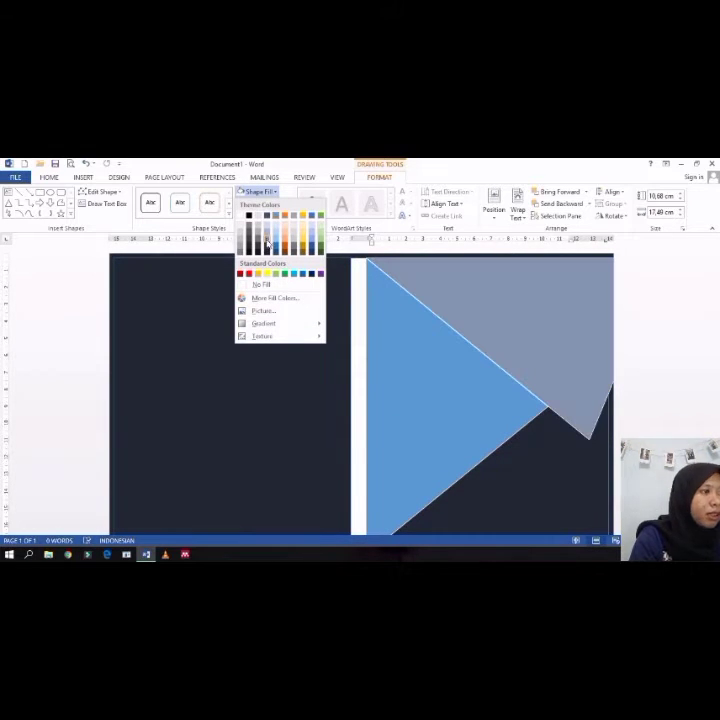
click(252, 232)
Step: Draw a thin vertical rectangle over the blue triangle in the right column
click(416, 415)
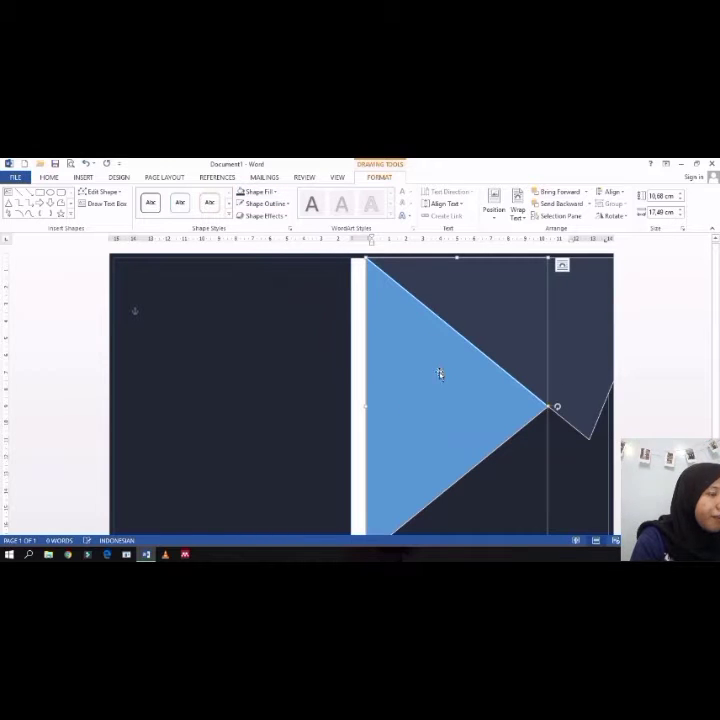
scroll(440, 374, down, 3)
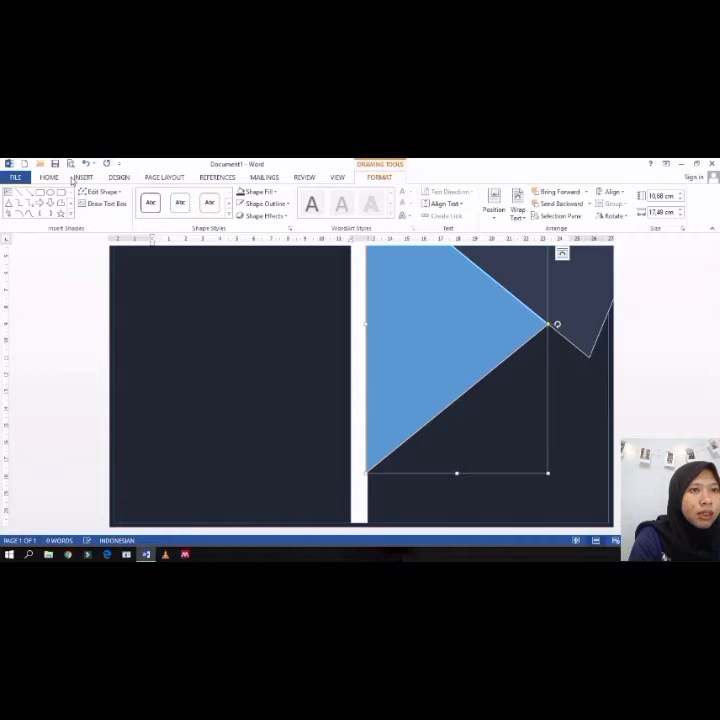
click(81, 178)
click(118, 178)
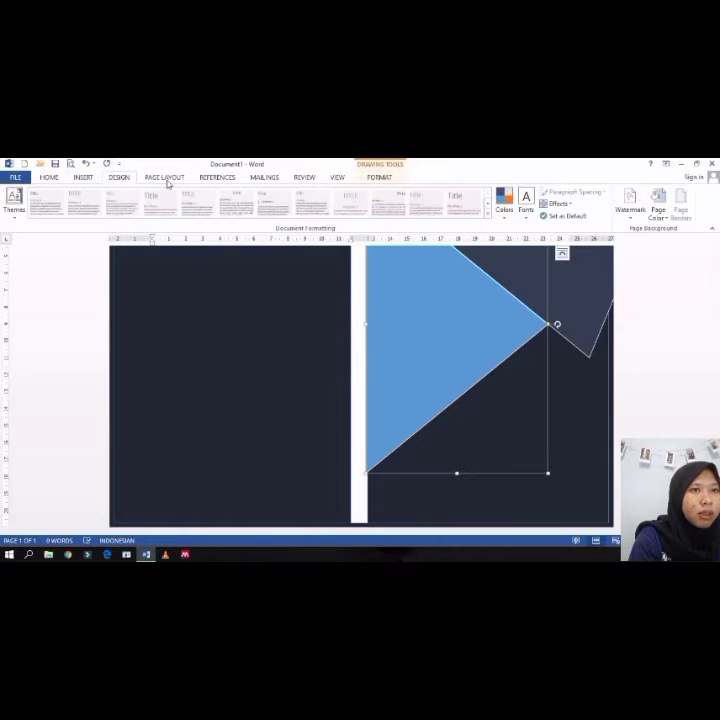
click(83, 177)
click(145, 203)
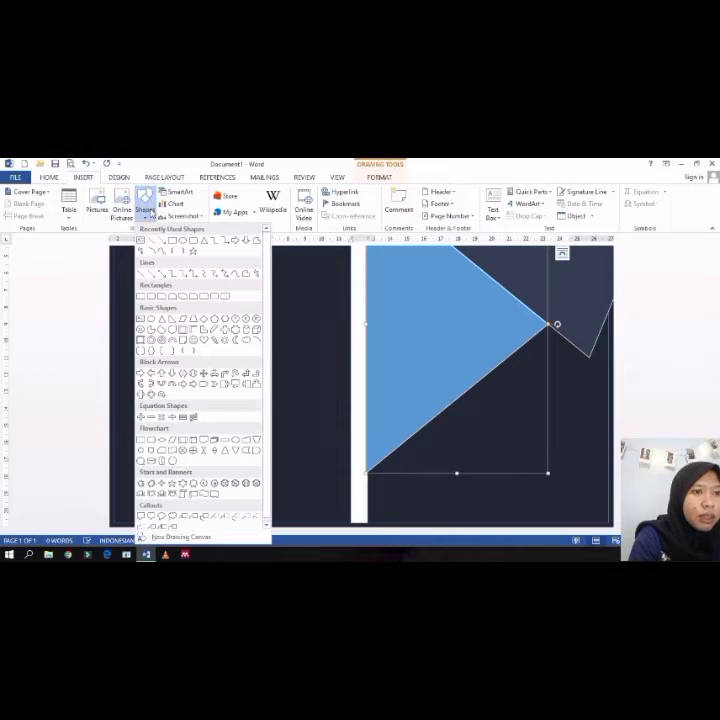
click(143, 297)
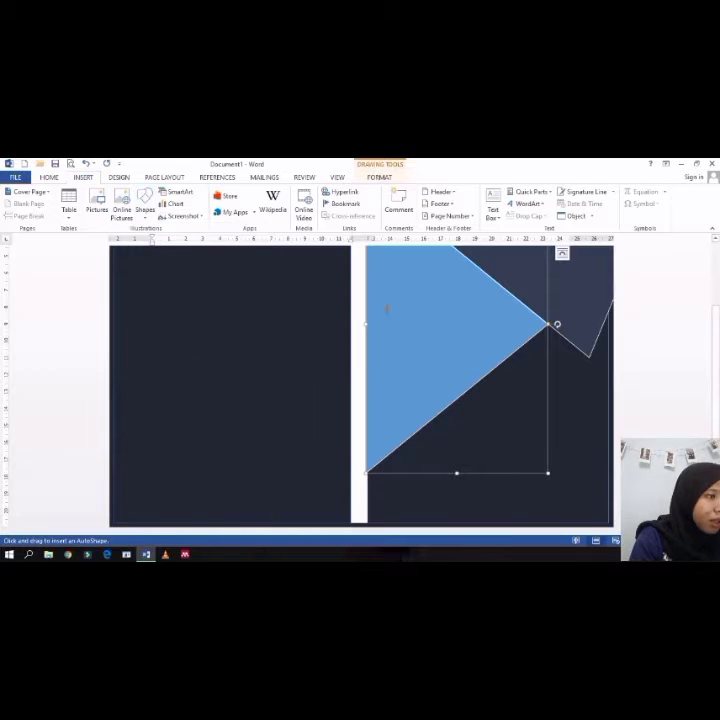
drag(391, 289, 400, 495)
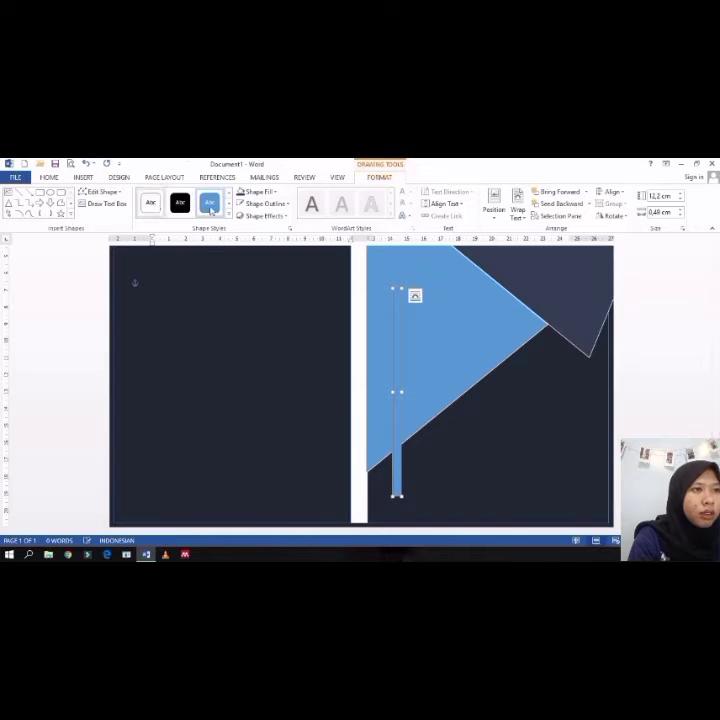
Step: Fill the thin rectangle white and remove its outline
click(262, 191)
click(240, 216)
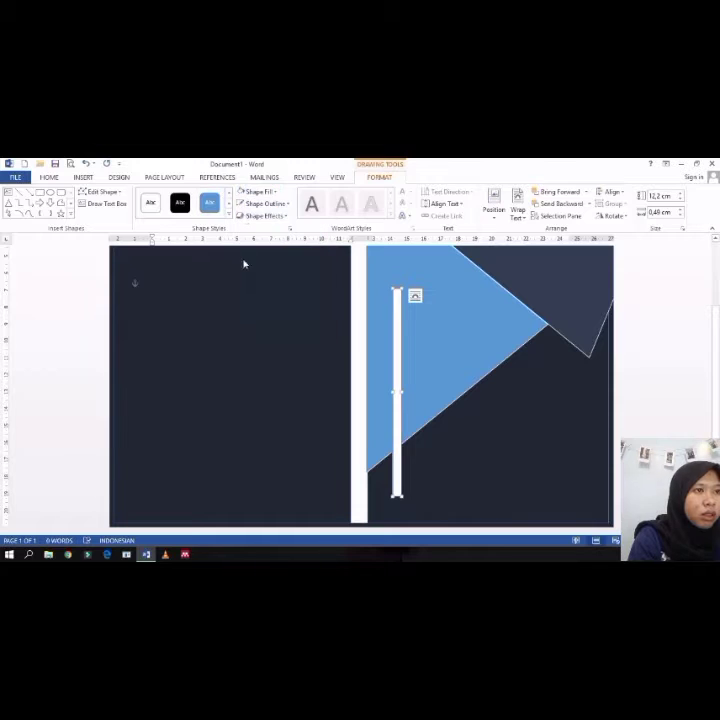
click(287, 204)
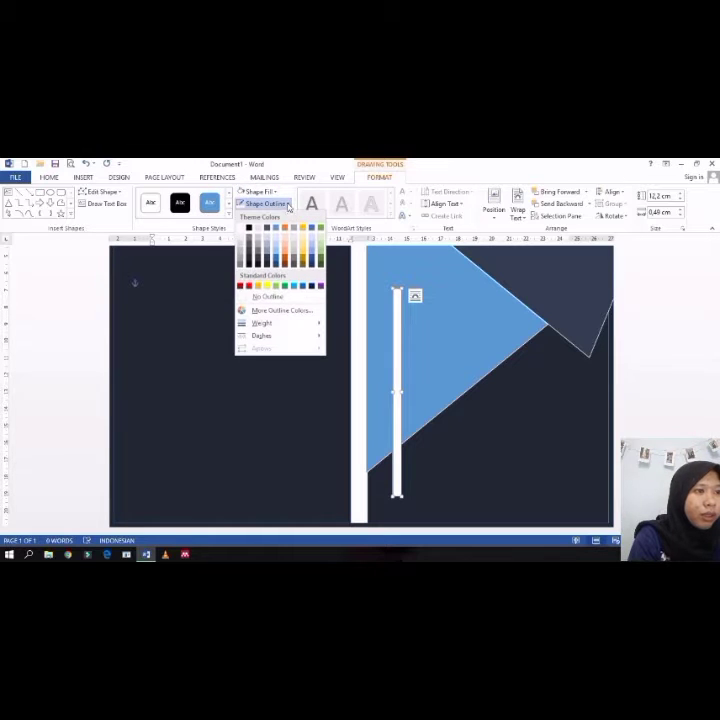
click(267, 296)
Step: Rotate, stretch and position the white bar along the triangle's lower edge, about 14 cm long and 0.38 cm thick
drag(398, 342, 425, 347)
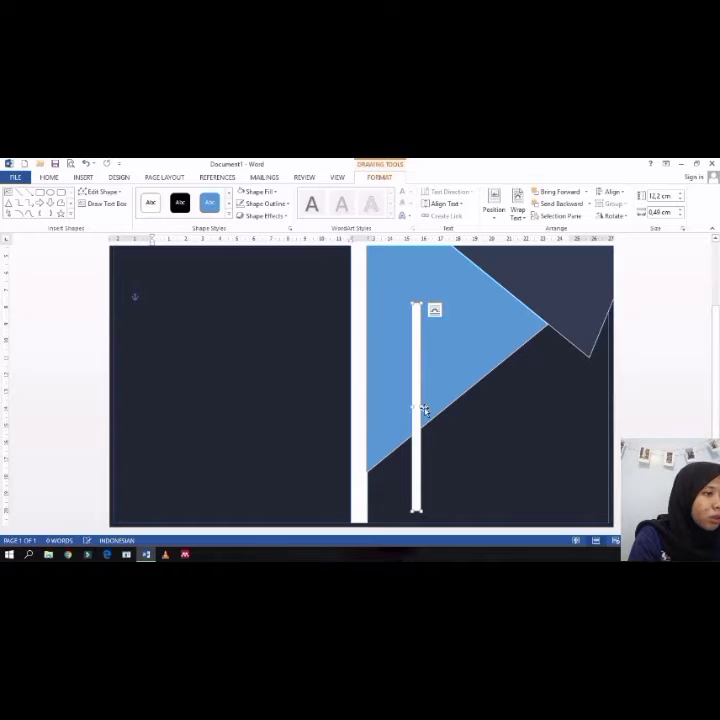
drag(420, 407, 428, 407)
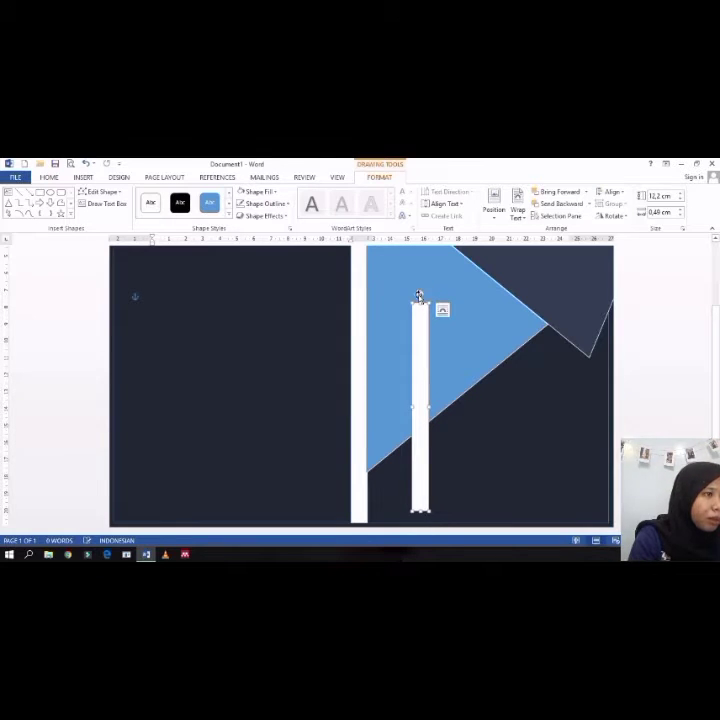
drag(456, 301, 499, 345)
drag(458, 381, 511, 366)
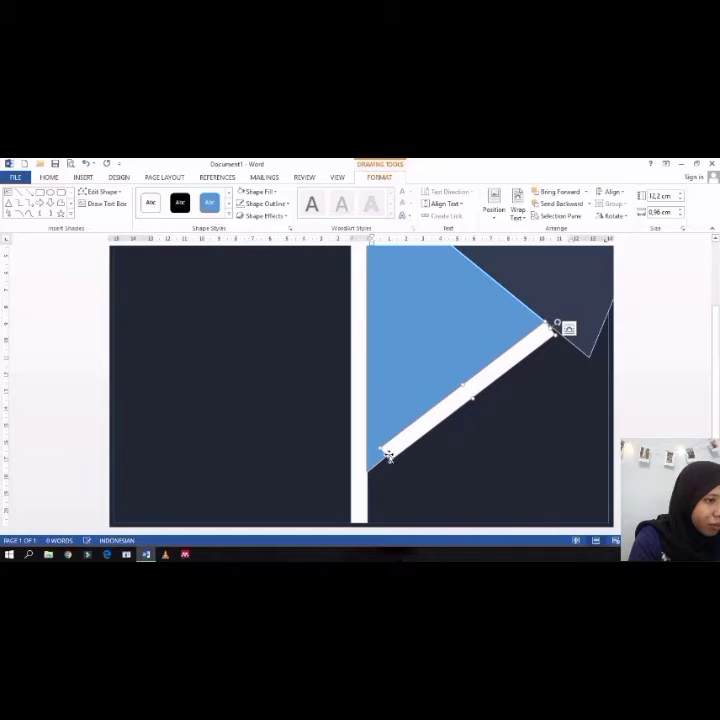
drag(388, 456, 366, 476)
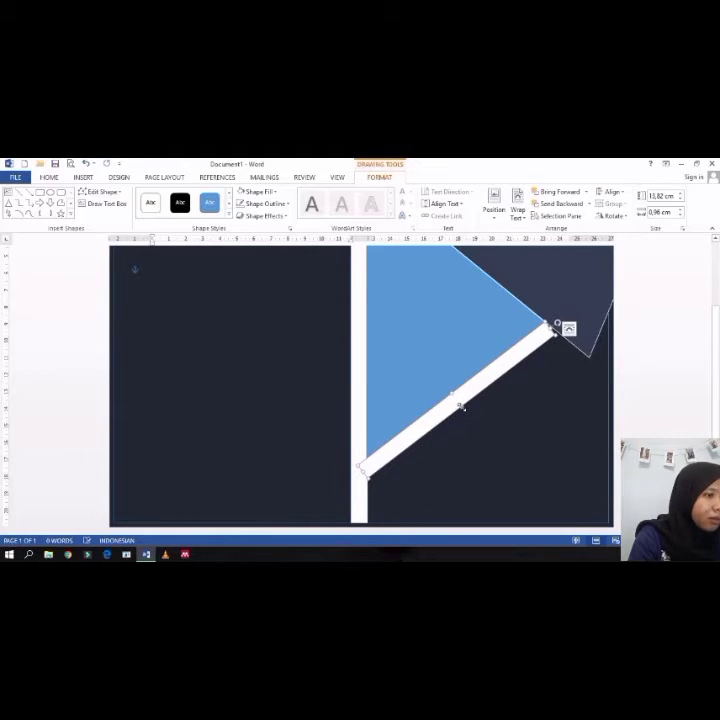
drag(462, 407, 456, 401)
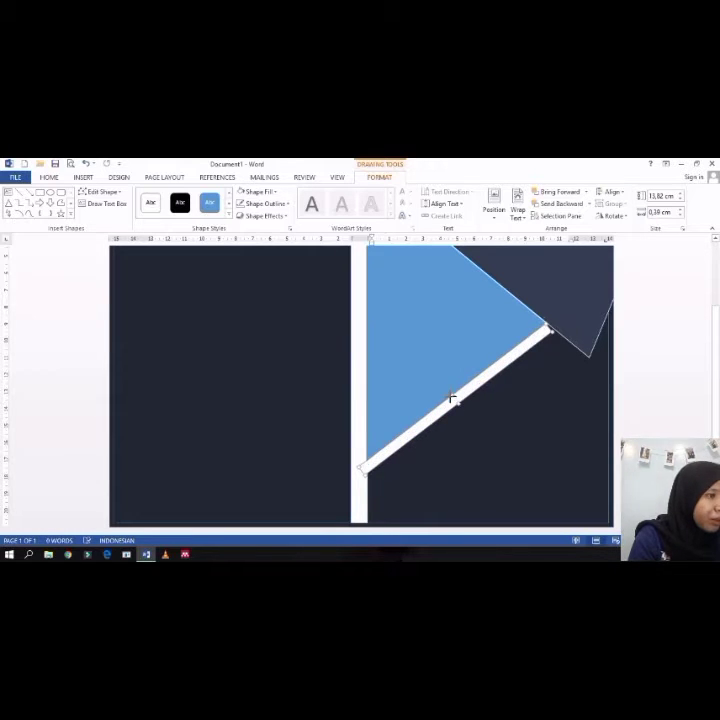
drag(454, 399, 453, 389)
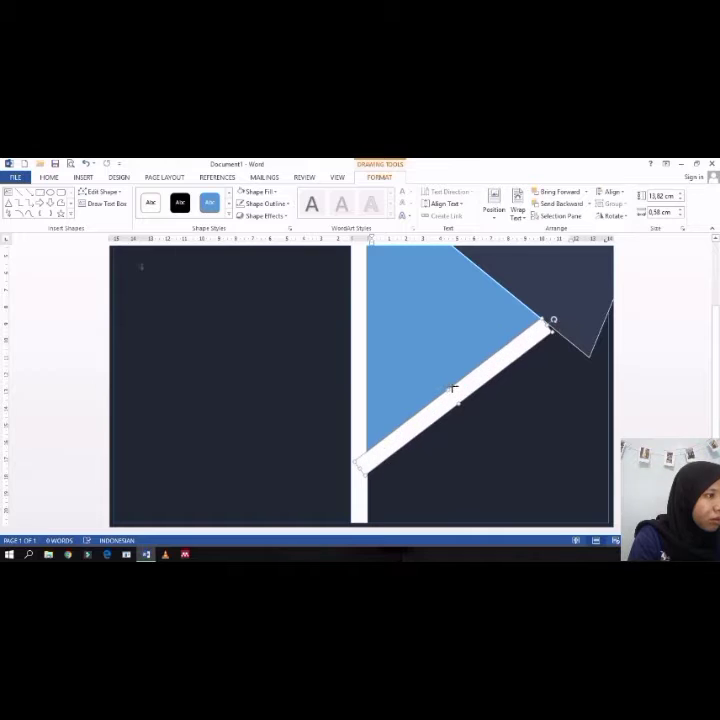
drag(554, 320, 553, 318)
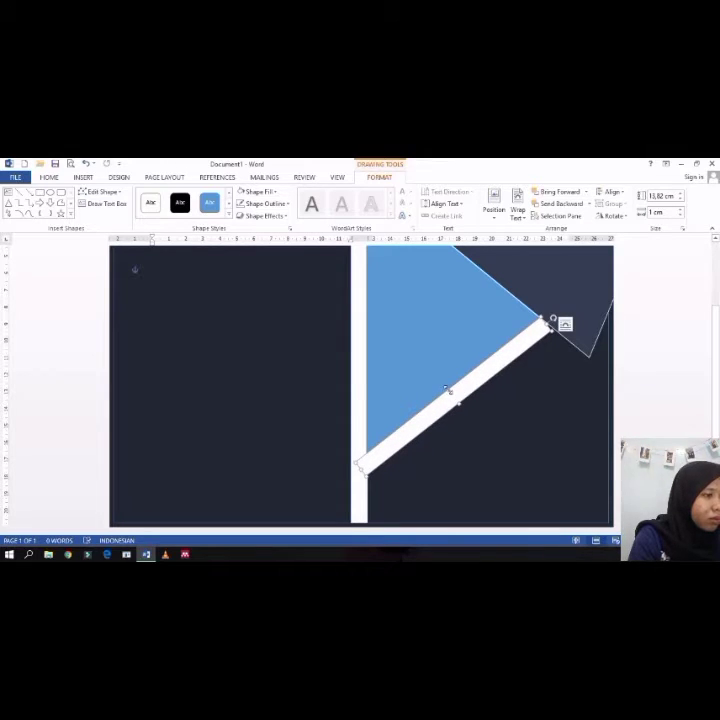
drag(454, 396, 458, 399)
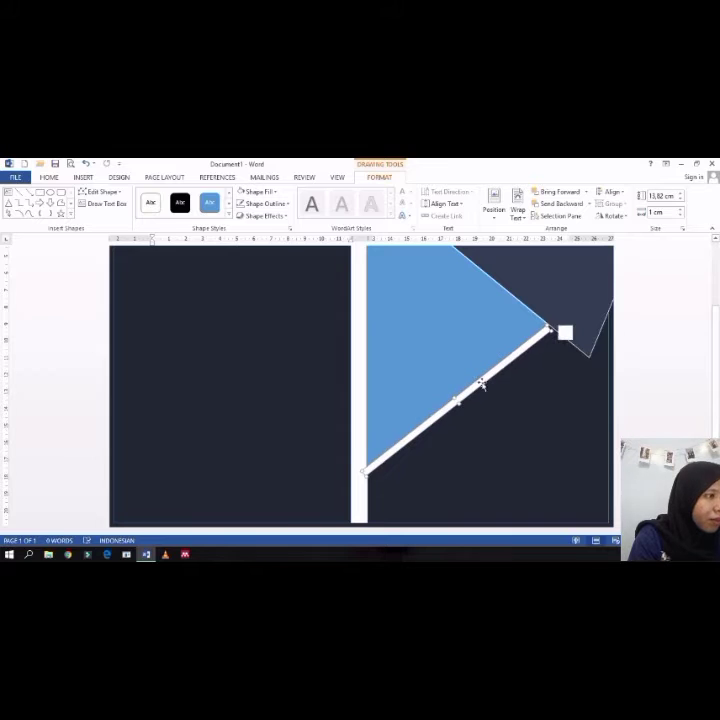
drag(548, 327, 554, 328)
click(450, 400)
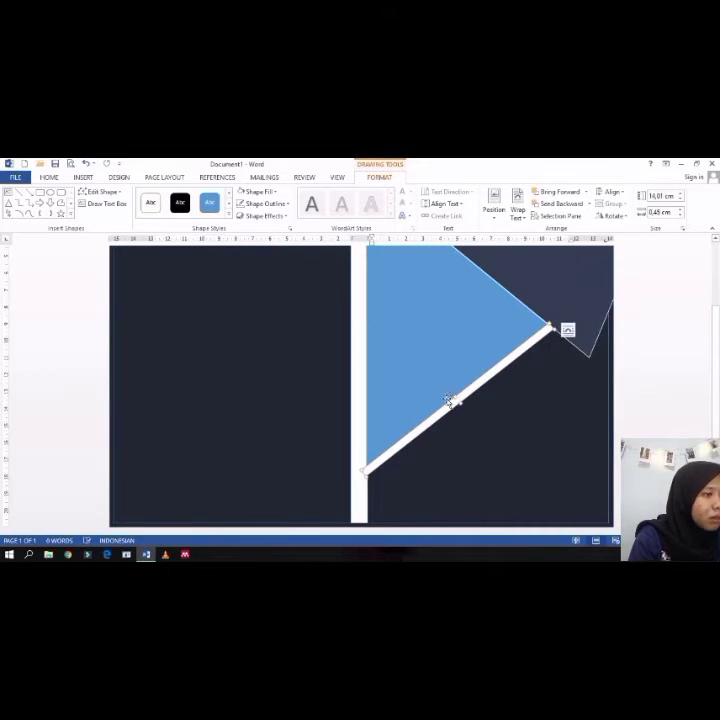
drag(456, 397, 460, 401)
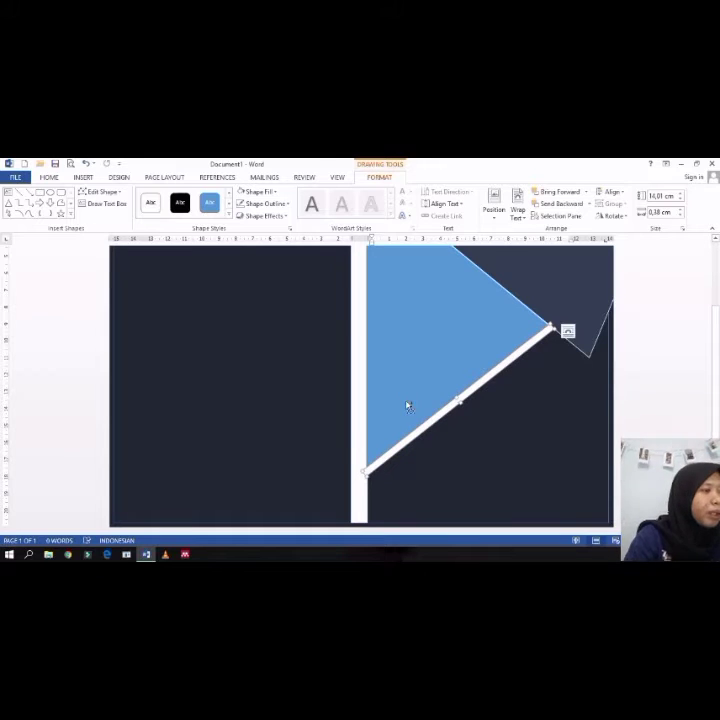
Step: Paste a copy of the white bar and place it diagonally across the blue triangle, parallel to the first
key(ctrl+v)
scroll(457, 392, up, 3)
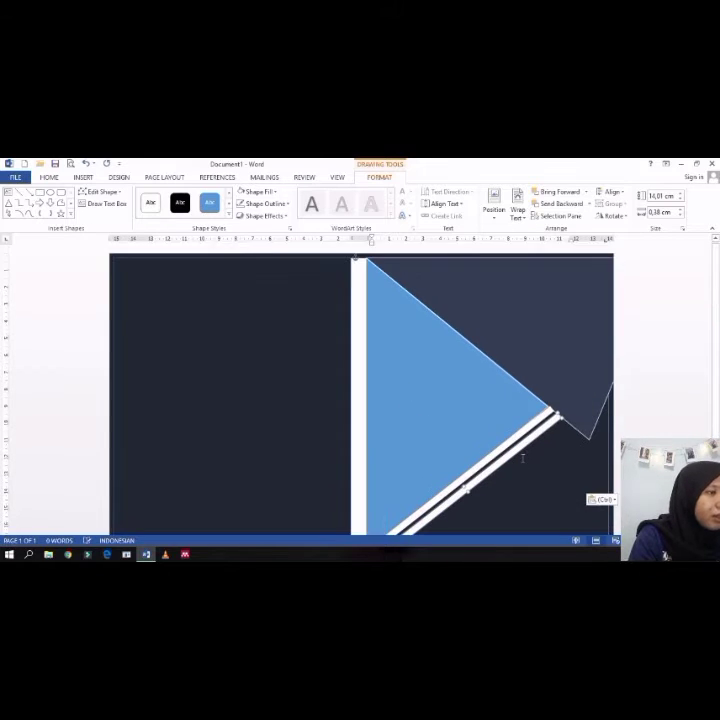
drag(521, 446, 494, 346)
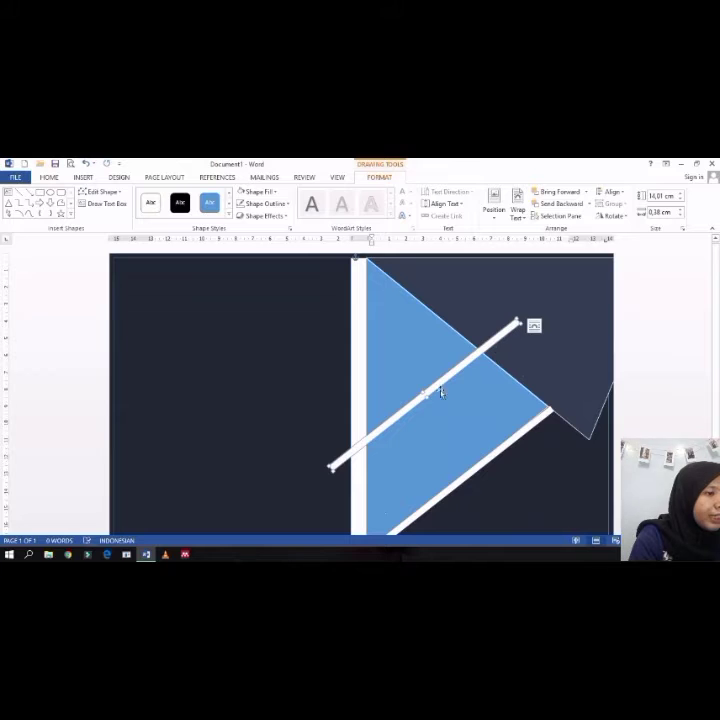
drag(428, 398, 435, 399)
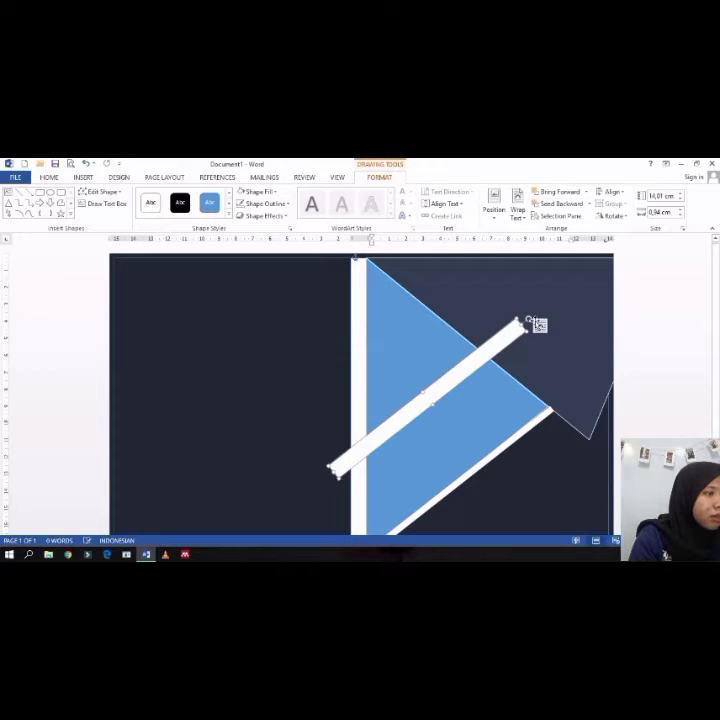
Step: Rotate and position the copied white bar along the blue triangle's upper edge, stretching it to about 17.15 cm long
drag(528, 319, 508, 467)
drag(450, 421, 470, 368)
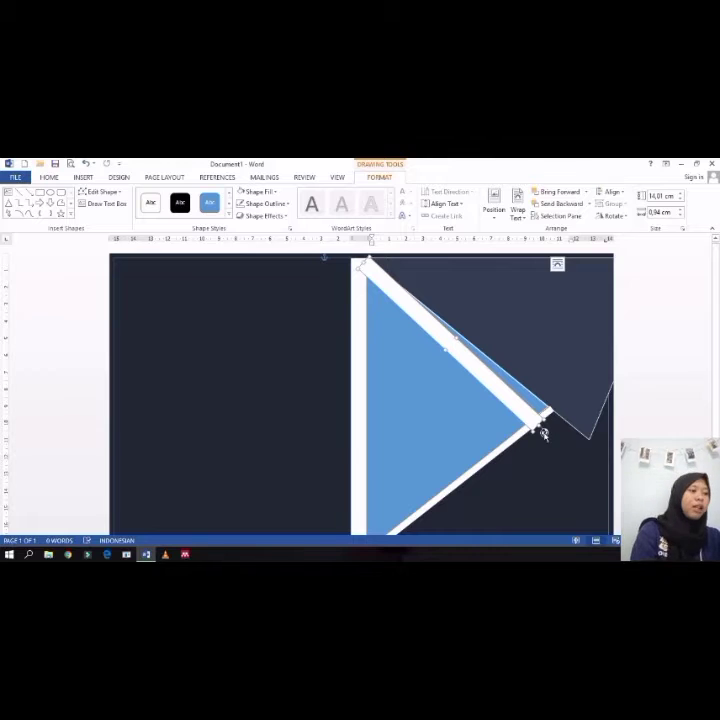
mouse_move(543, 433)
mouse_down()
mouse_move(557, 421)
mouse_move(550, 427)
mouse_up()
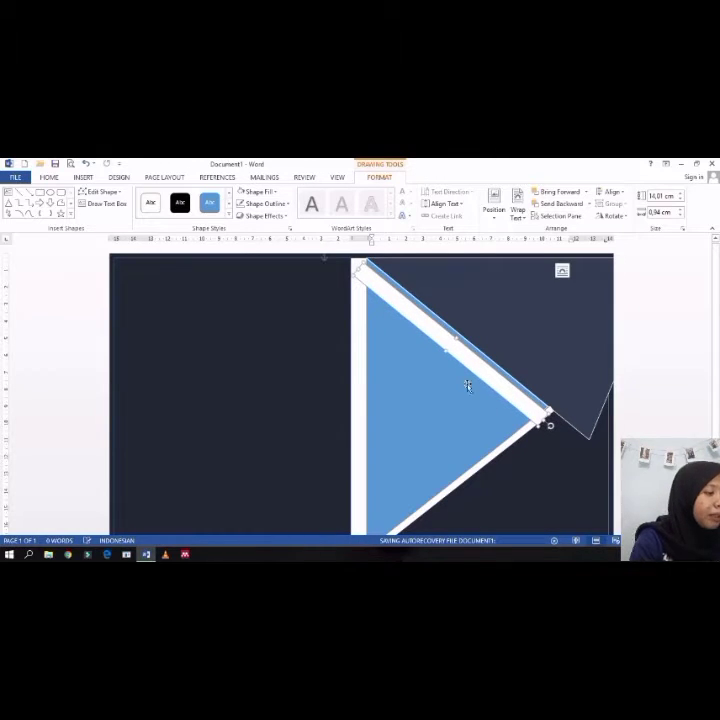
drag(466, 364, 488, 374)
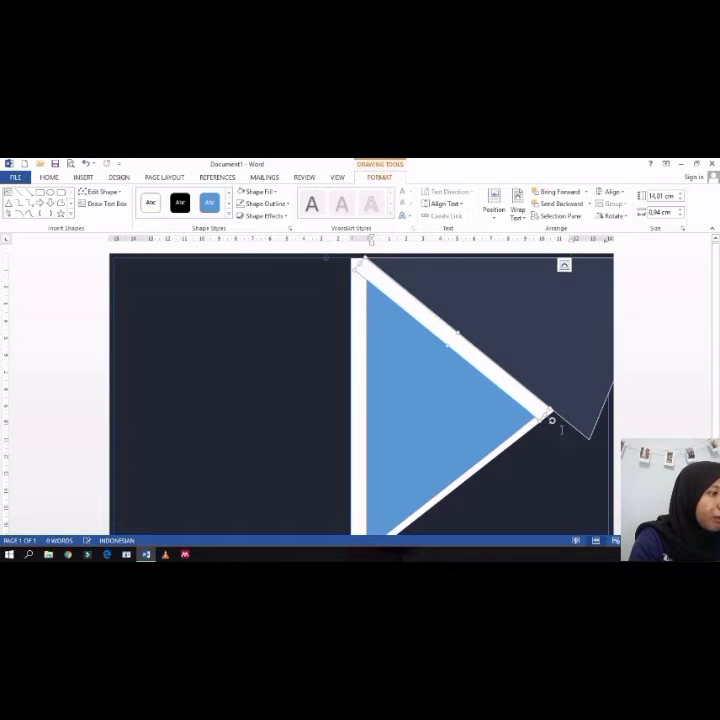
drag(548, 416, 590, 448)
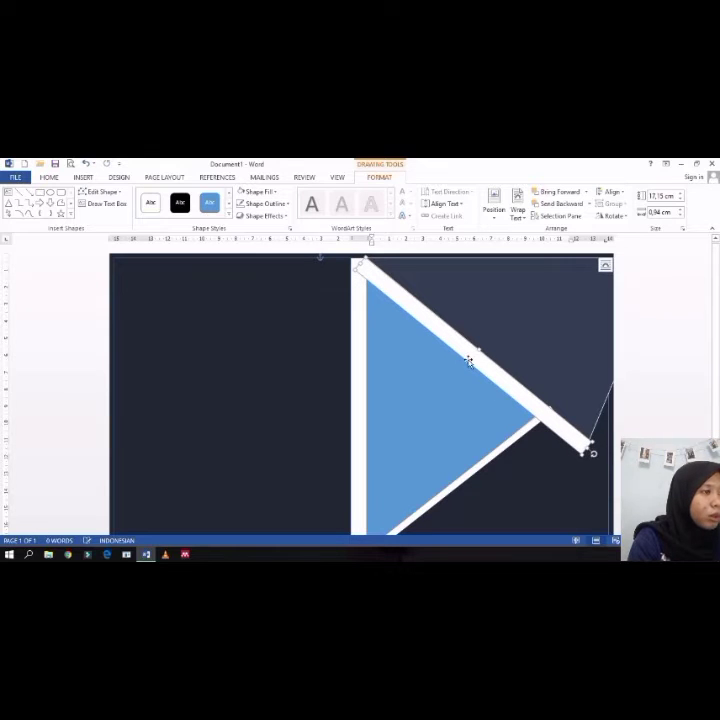
drag(469, 362, 478, 352)
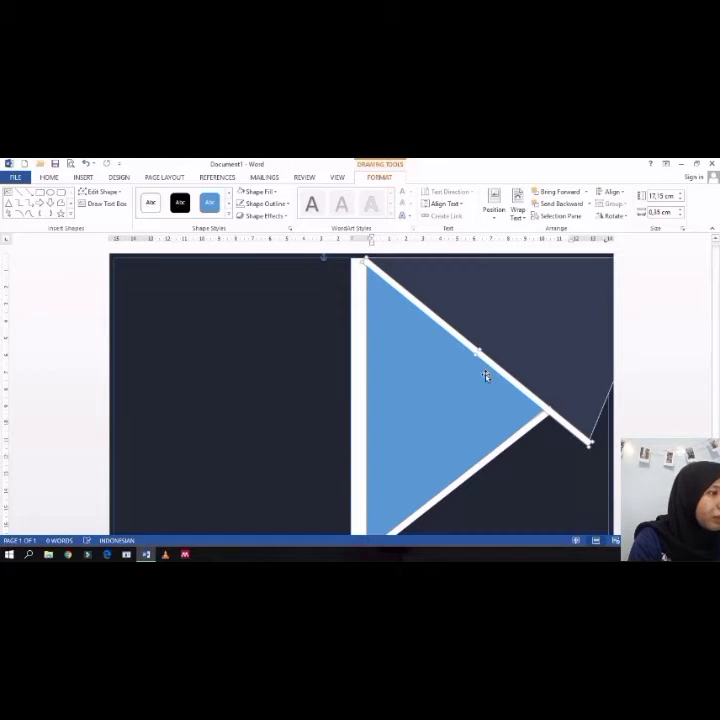
Step: Duplicate the lower white bar and rotate the copy steeply across the lower right area of the page
scroll(487, 376, down, 2)
click(506, 364)
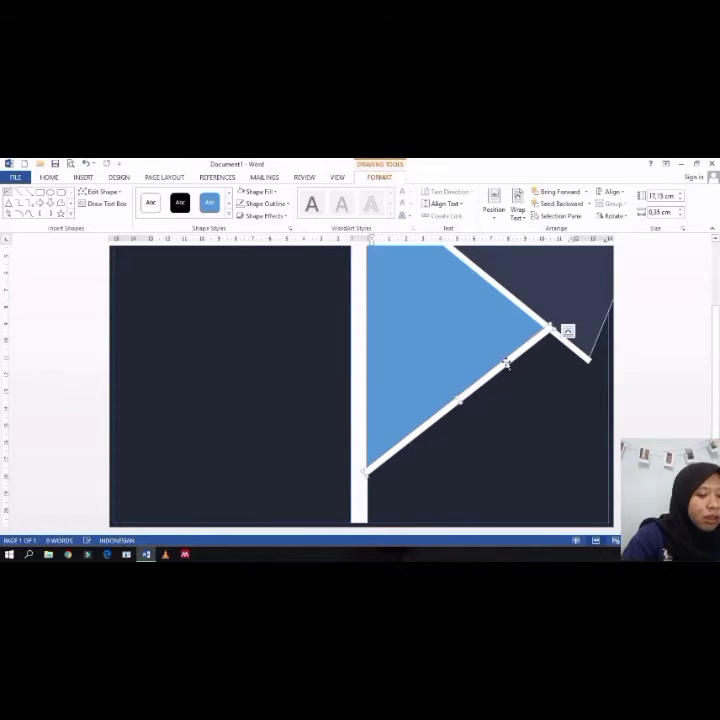
drag(502, 370, 490, 424)
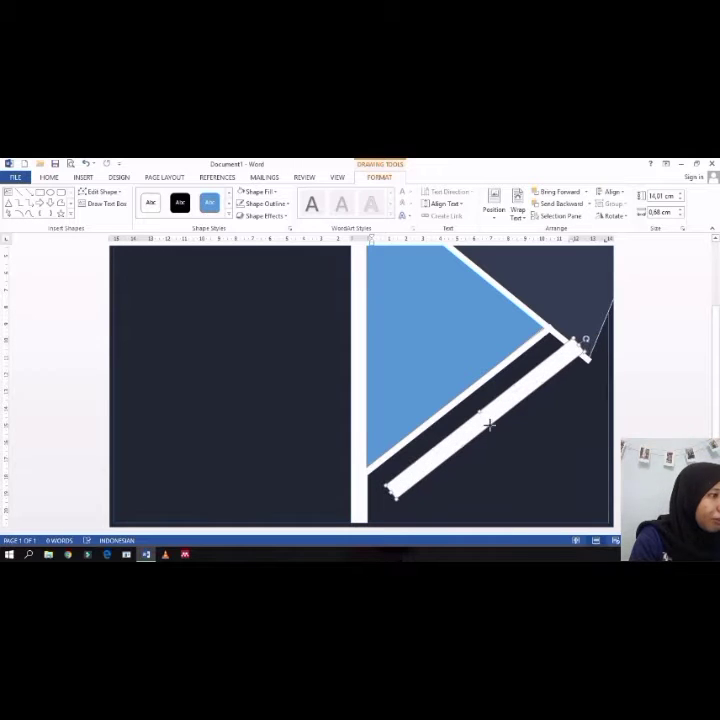
drag(586, 342, 563, 371)
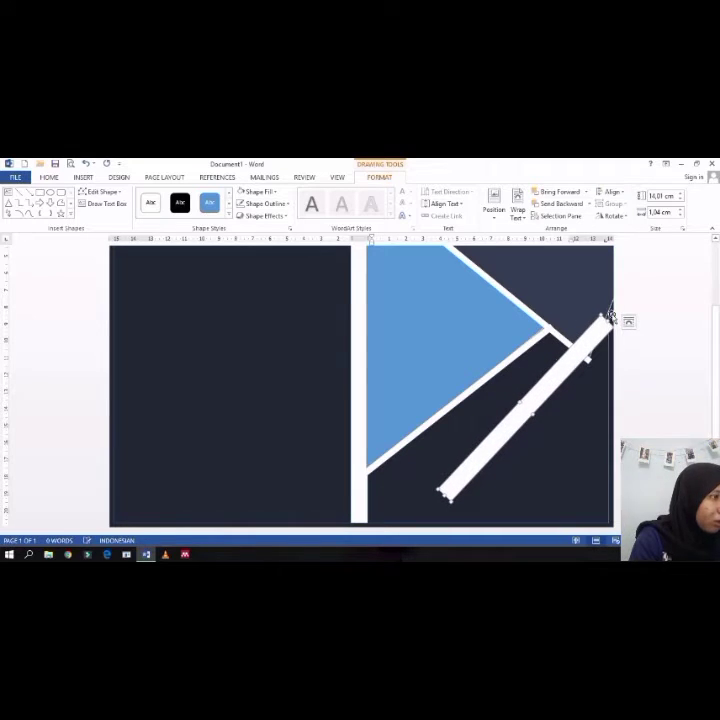
drag(607, 313, 591, 296)
drag(566, 341, 612, 298)
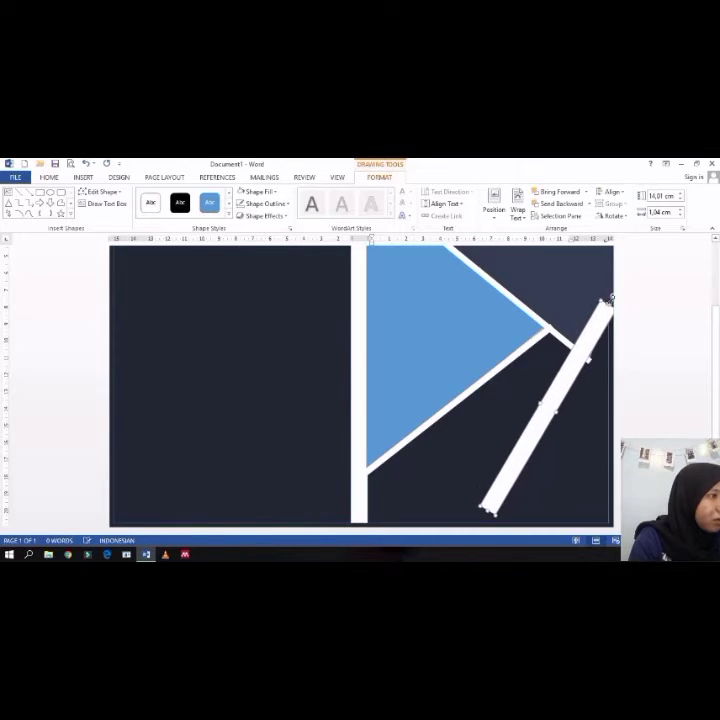
Step: Try to reposition and stretch the steep white bar near the triangle's right tip
scroll(600, 333, up, 2)
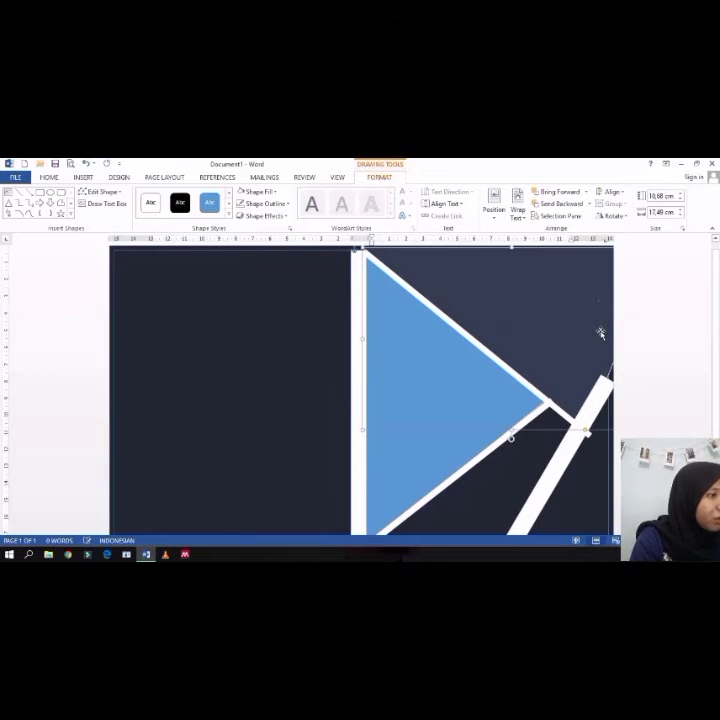
drag(596, 395, 582, 392)
scroll(593, 331, down, 2)
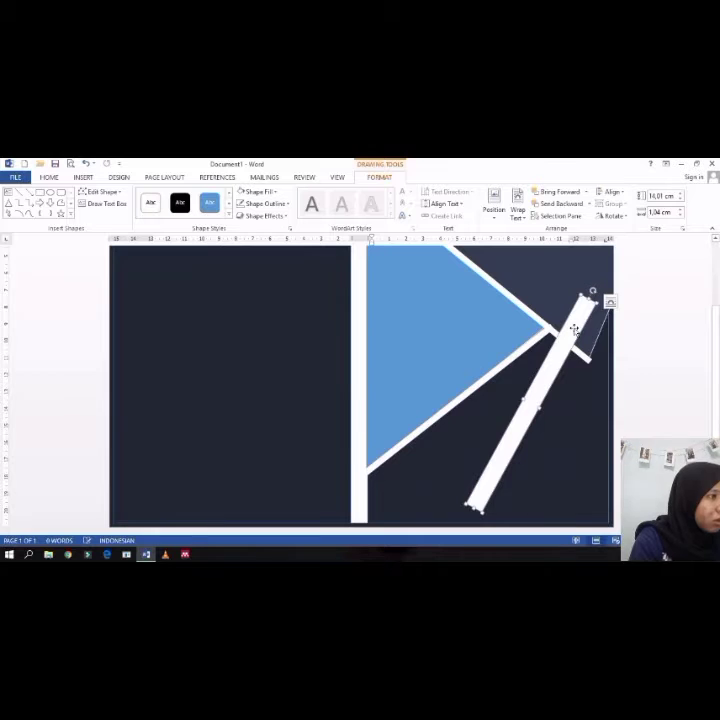
drag(595, 293, 570, 322)
click(581, 313)
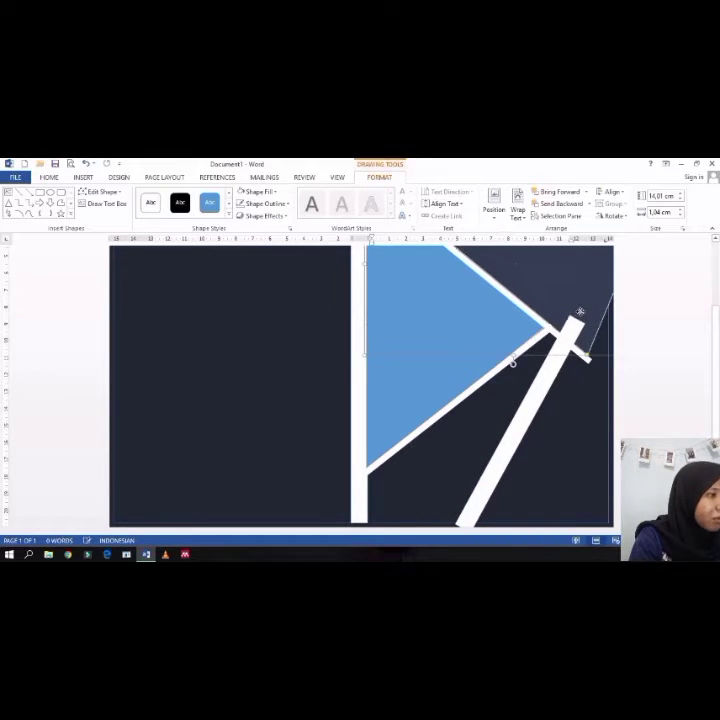
scroll(581, 316, up, 2)
click(566, 422)
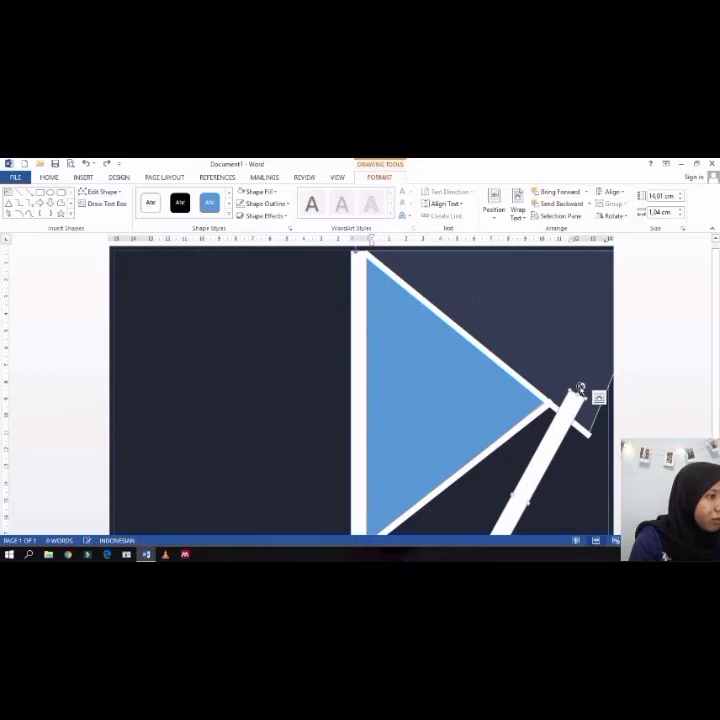
scroll(577, 395, down, 2)
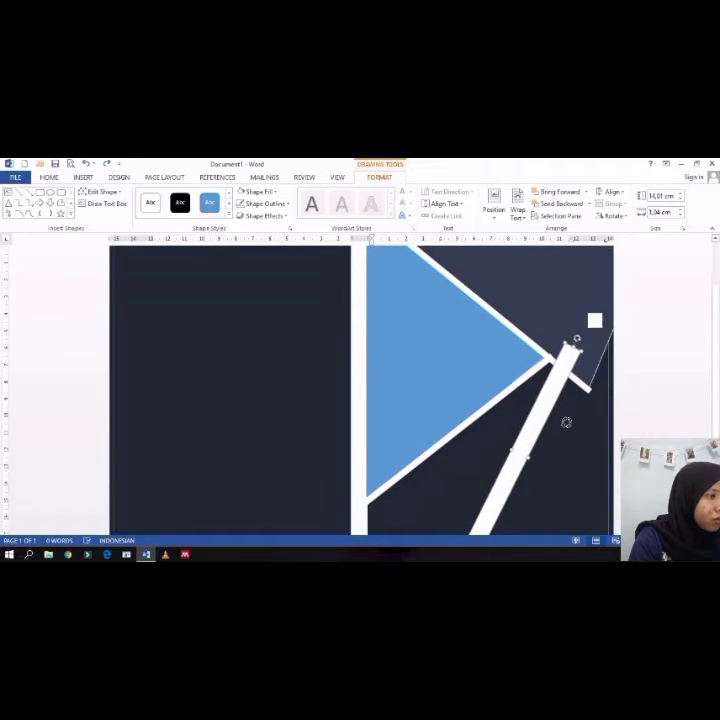
double_click(577, 411)
click(520, 422)
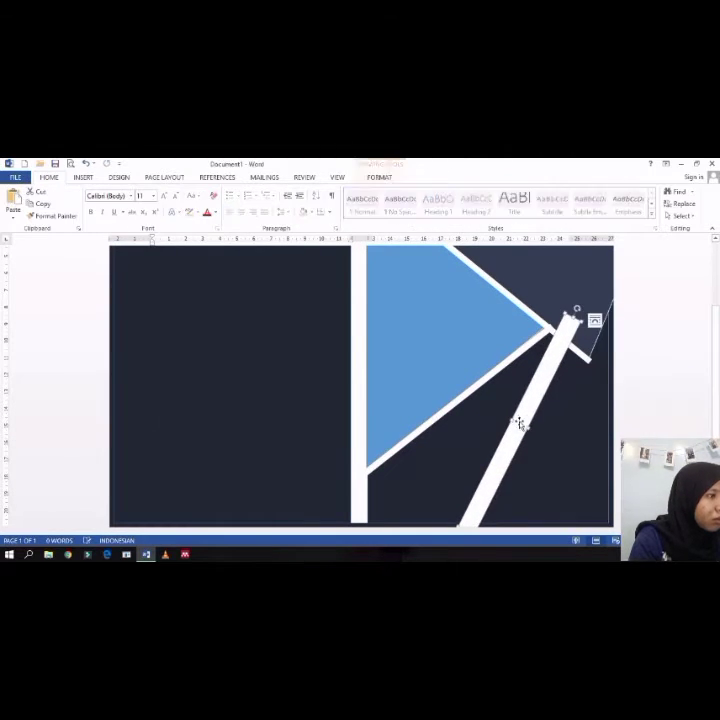
drag(519, 423, 571, 398)
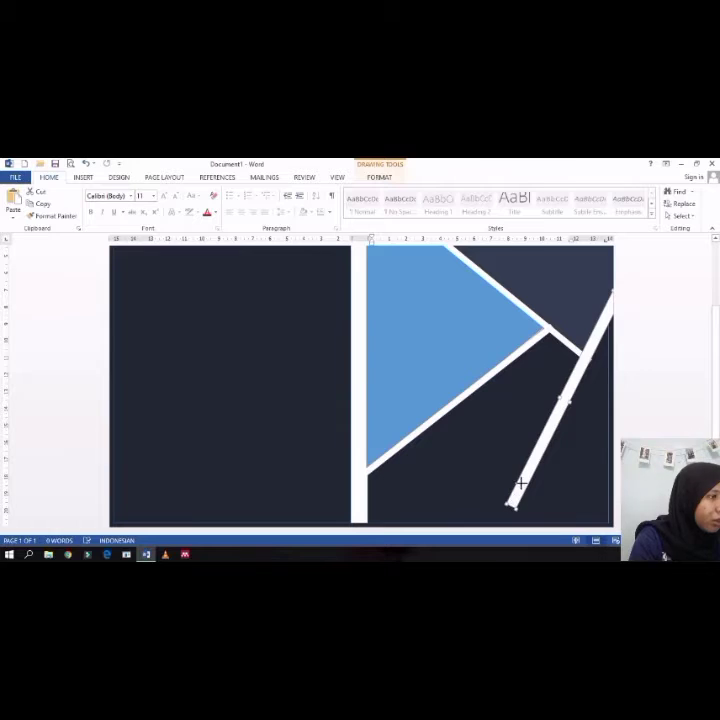
drag(520, 484, 605, 326)
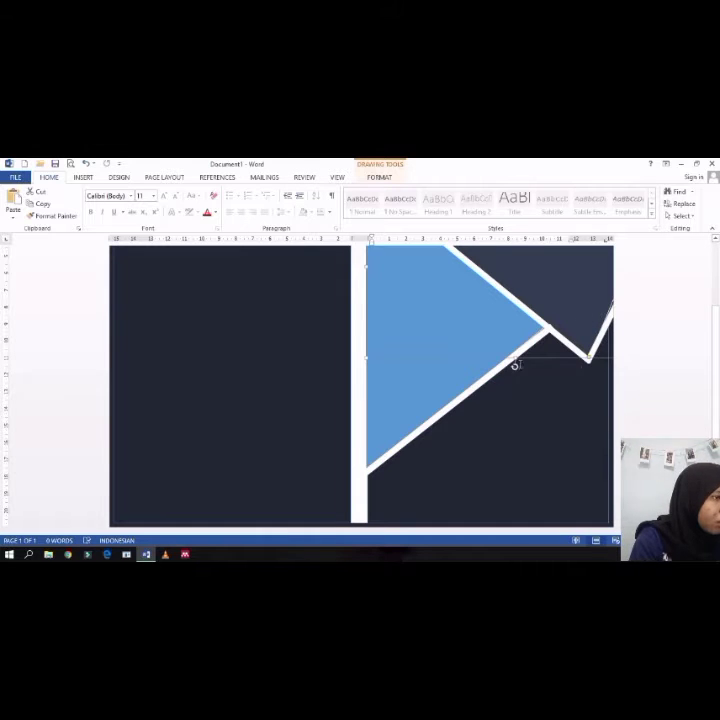
drag(514, 358, 515, 365)
click(551, 455)
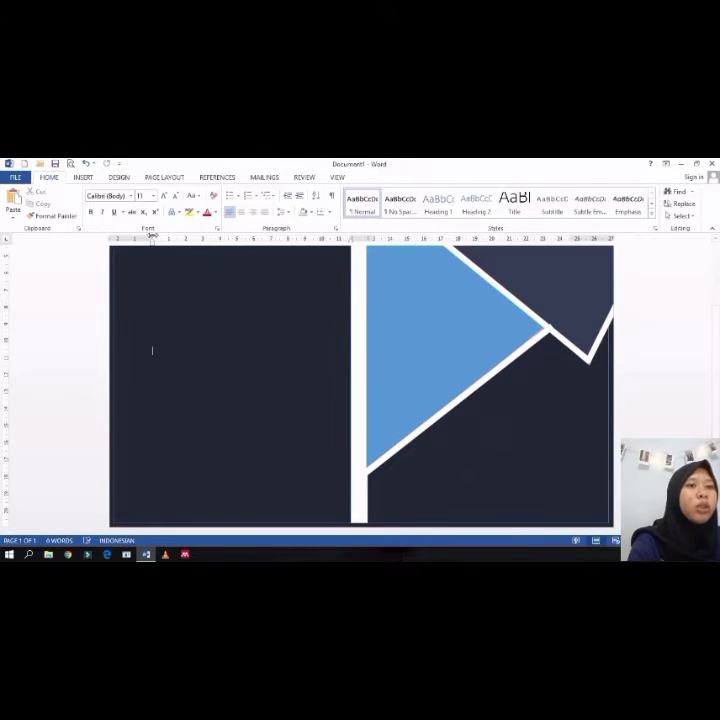
Step: Draw a rectangle and place it as a diagonal strip below the blue triangle, about 11.83 cm by 3 cm
click(119, 177)
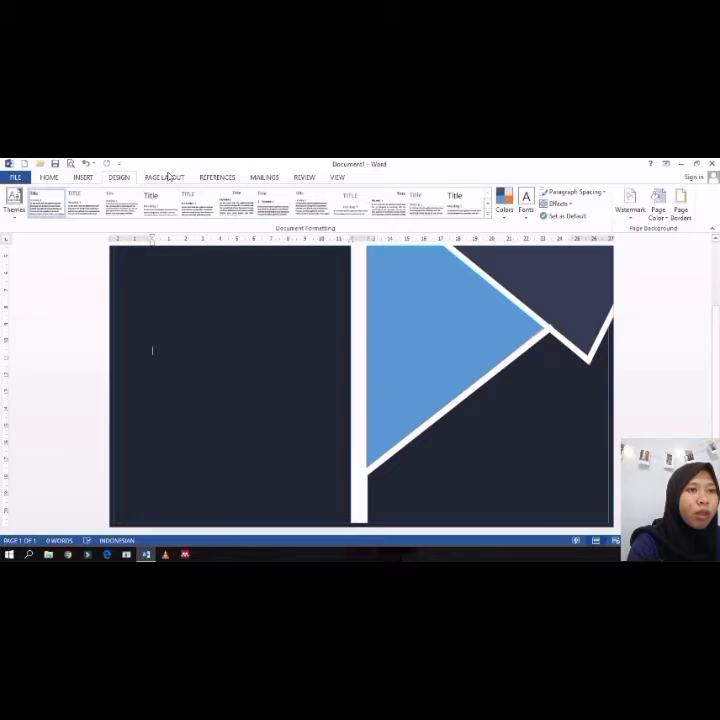
click(165, 177)
click(83, 178)
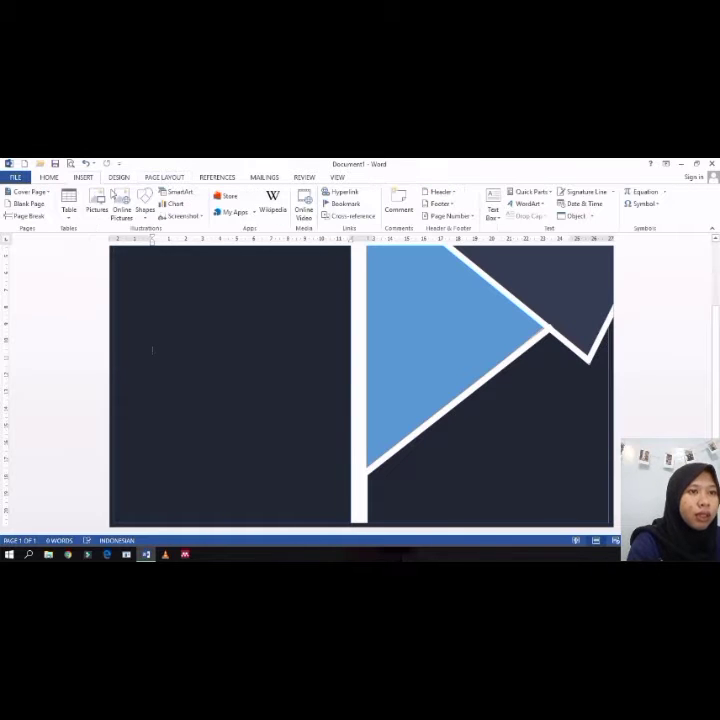
click(145, 203)
click(172, 241)
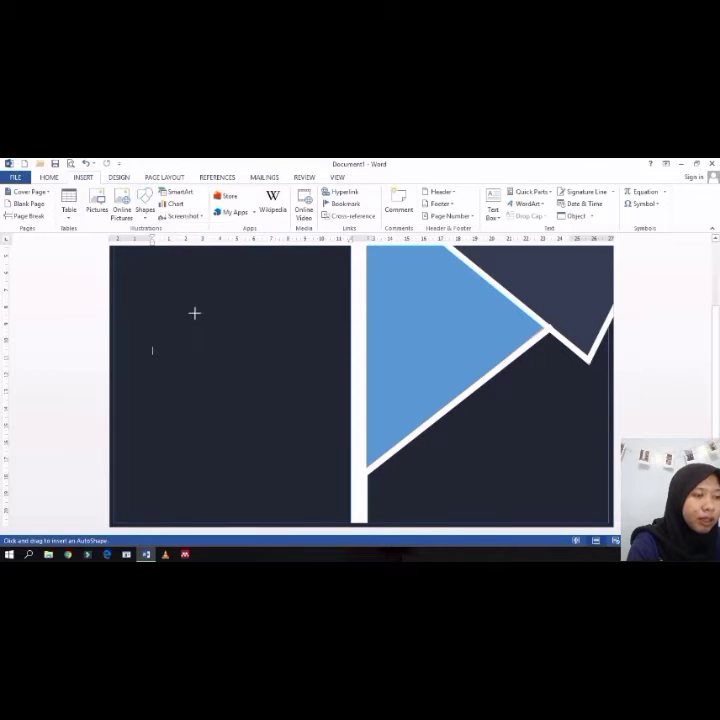
mouse_move(186, 300)
mouse_down()
mouse_move(238, 436)
mouse_move(297, 490)
mouse_move(261, 519)
mouse_move(251, 501)
mouse_move(233, 498)
mouse_move(238, 502)
mouse_up()
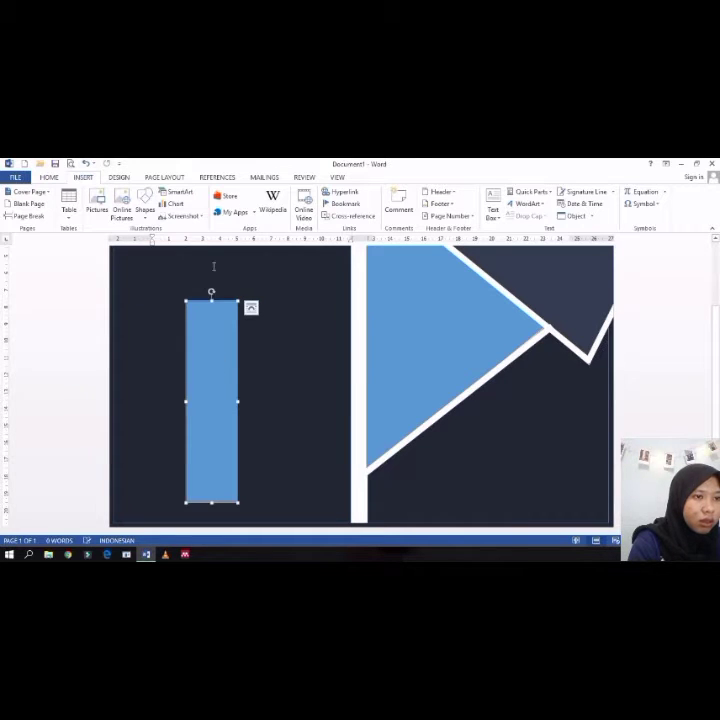
mouse_move(175, 283)
mouse_down()
mouse_move(163, 318)
mouse_move(165, 347)
mouse_move(382, 455)
mouse_move(432, 448)
mouse_move(495, 458)
mouse_move(486, 448)
mouse_up()
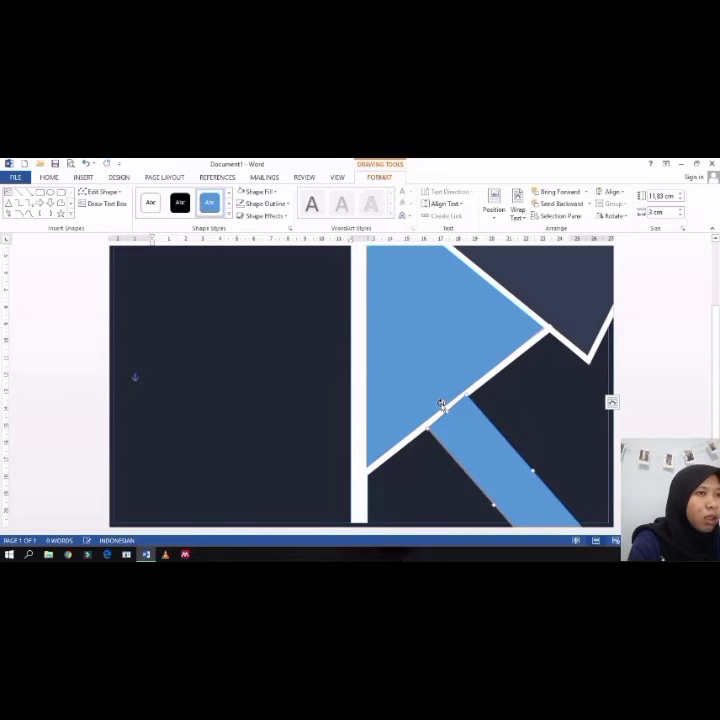
Step: Fill the diagonal strip with a dark blue-grey colour
click(277, 193)
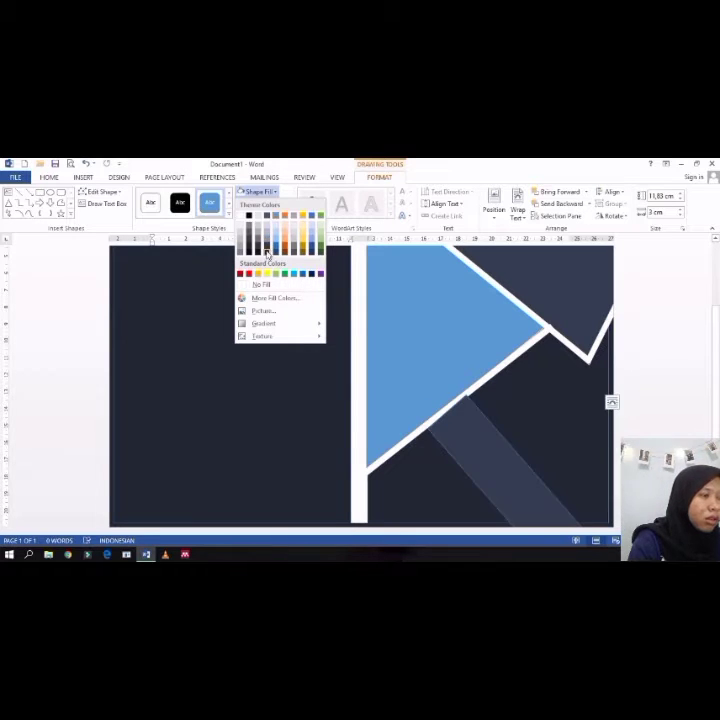
key(Escape)
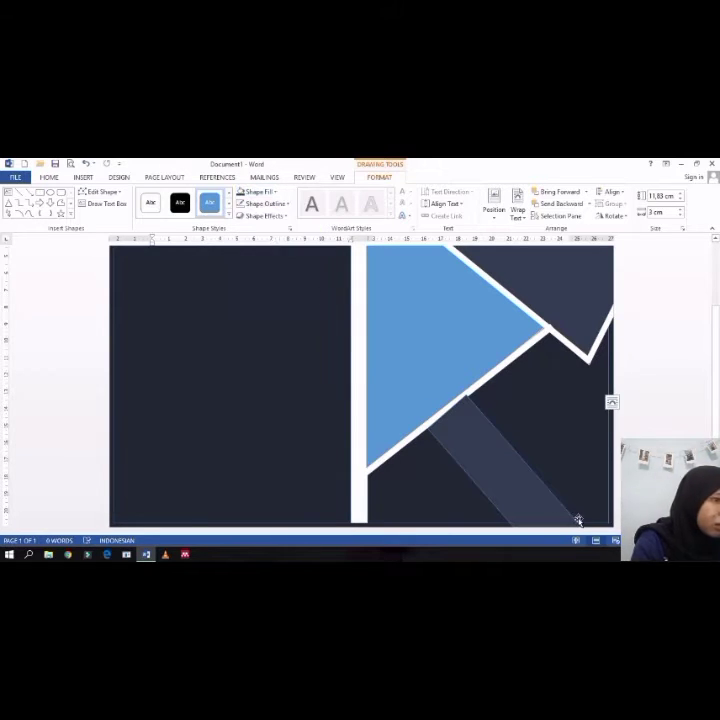
click(488, 449)
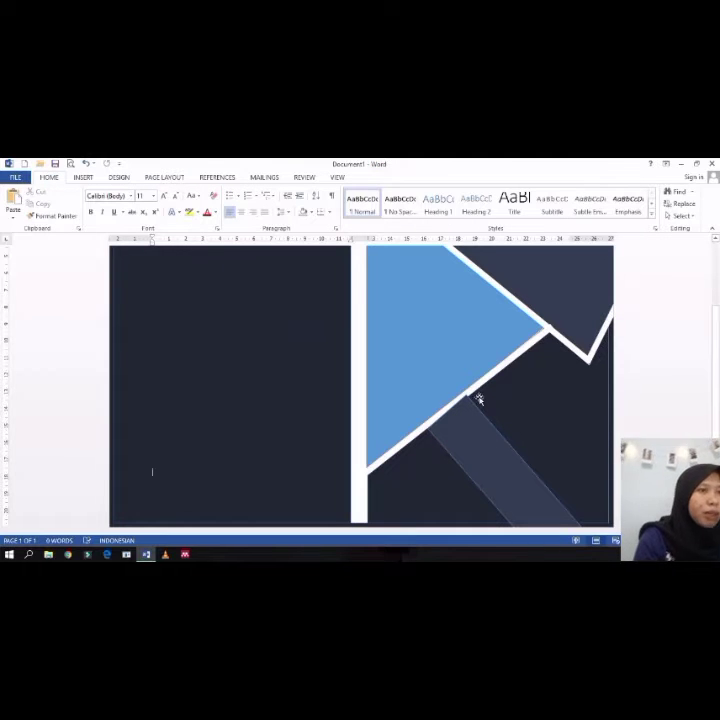
Step: Give the diagonal strip a light grey outline
click(119, 177)
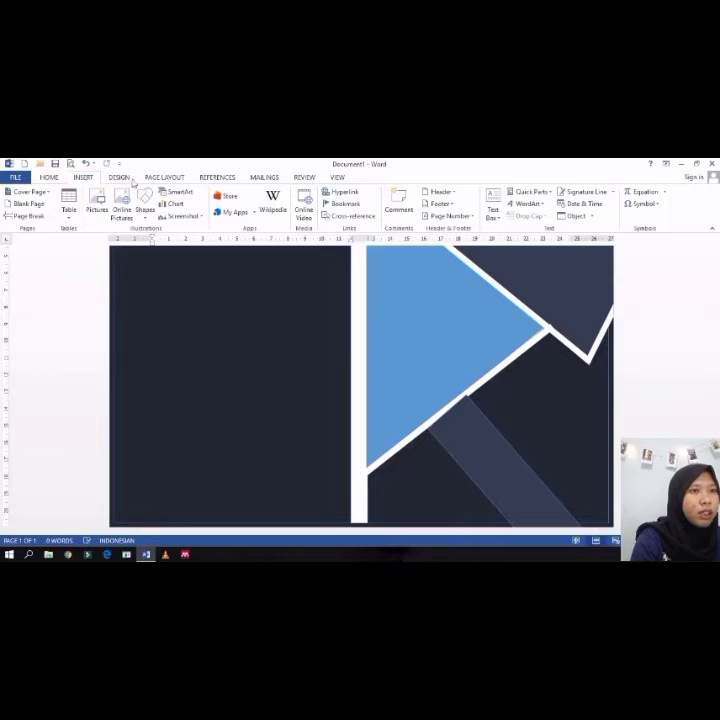
click(162, 179)
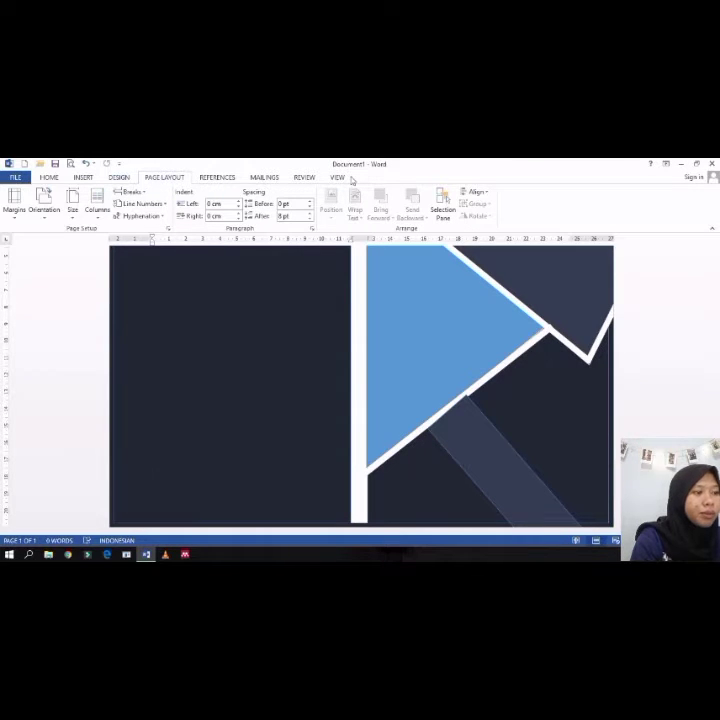
click(493, 477)
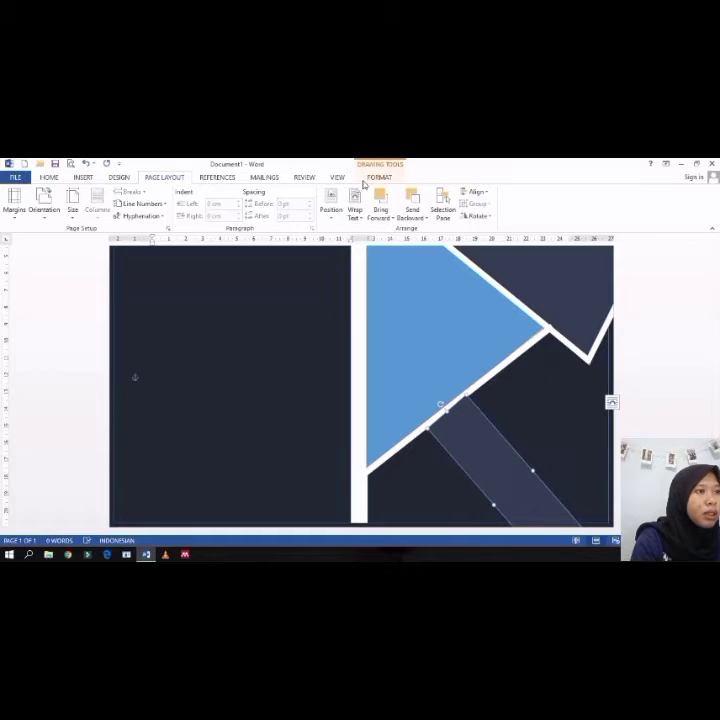
click(378, 178)
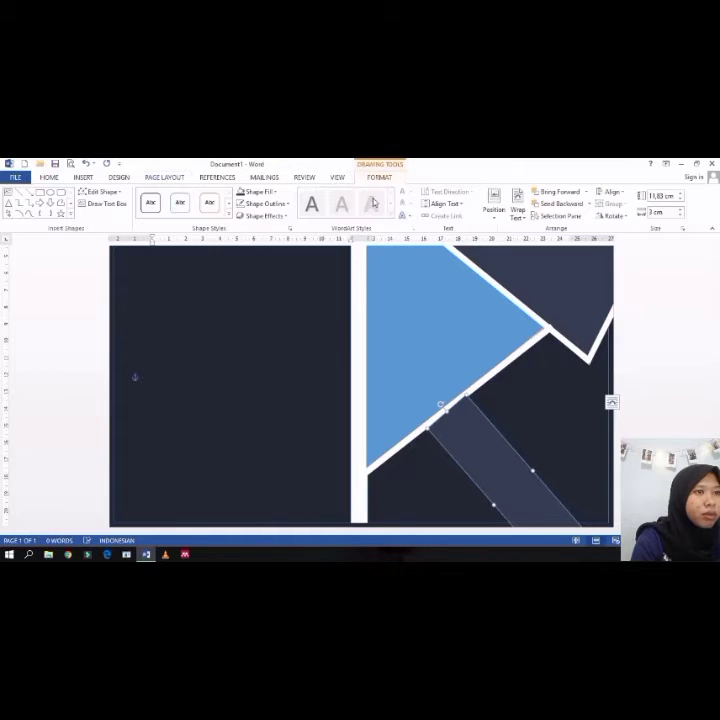
click(284, 205)
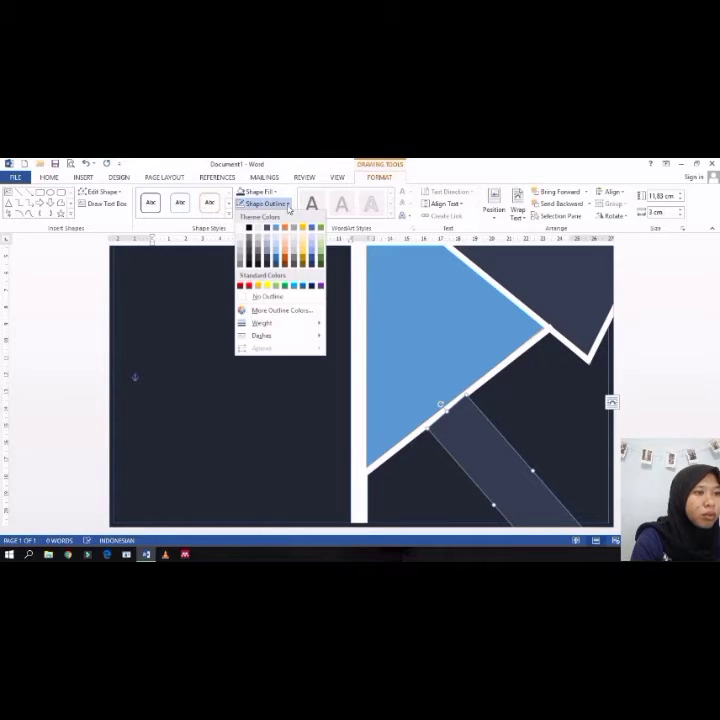
click(241, 235)
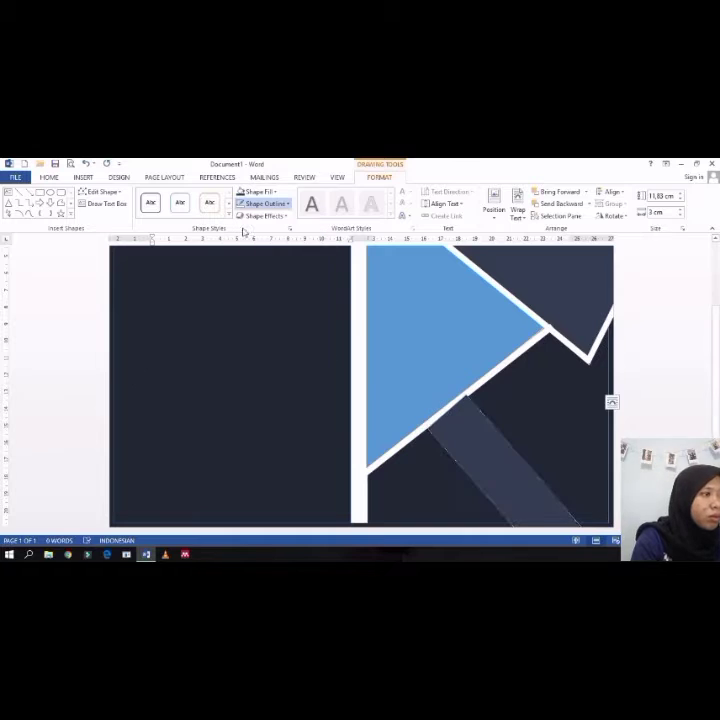
Step: Copy the upper white bar and place it parallel below, crossing the triangle and the dark strip
click(533, 316)
scroll(533, 316, up, 2)
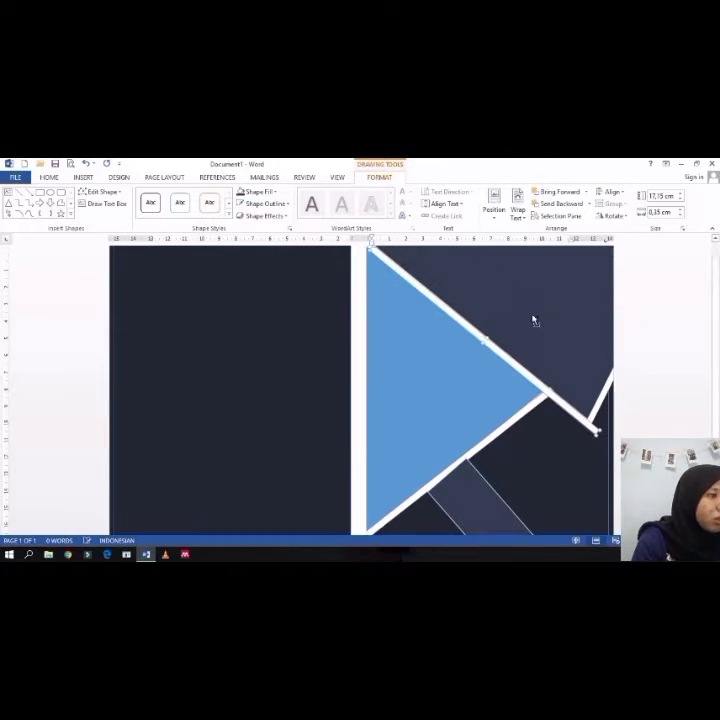
drag(504, 382, 500, 500)
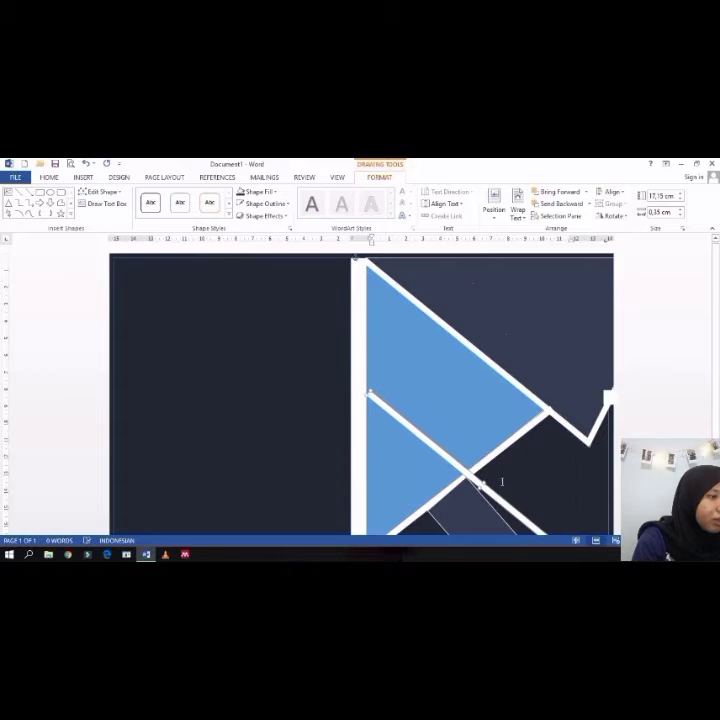
scroll(502, 479, down, 2)
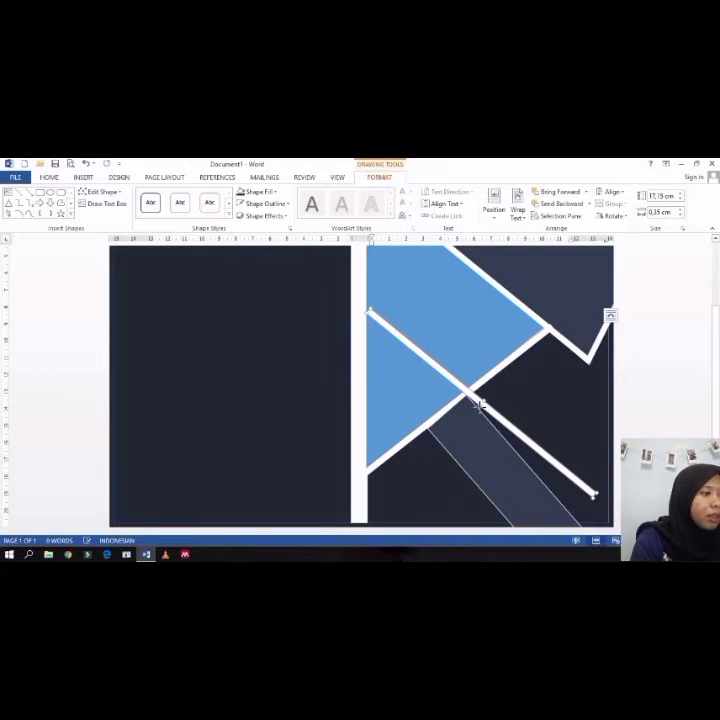
Step: Resize the copied white bar to a thin line about 11.37 cm by 0.36 cm and align it along the dark strip's upper-right edge
drag(480, 406, 473, 415)
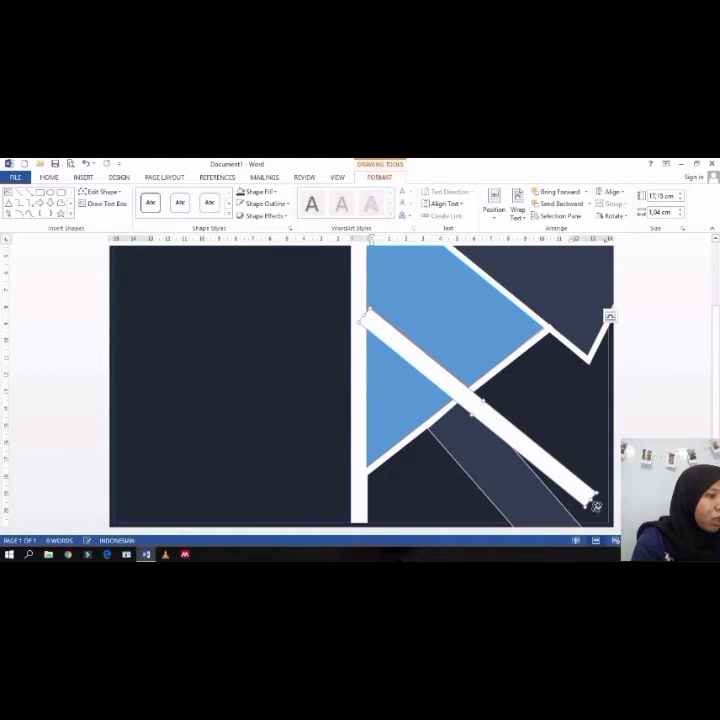
drag(596, 507, 585, 522)
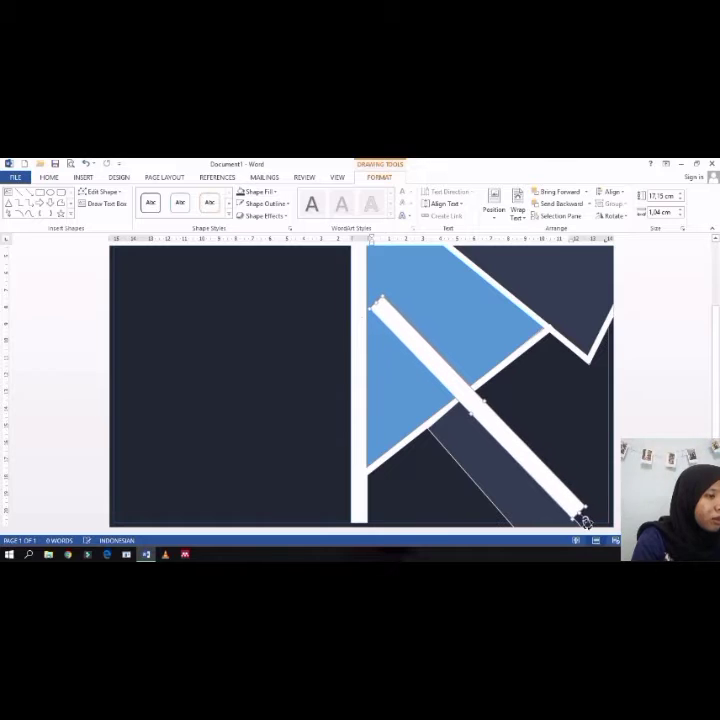
drag(524, 466, 612, 533)
drag(577, 488, 530, 471)
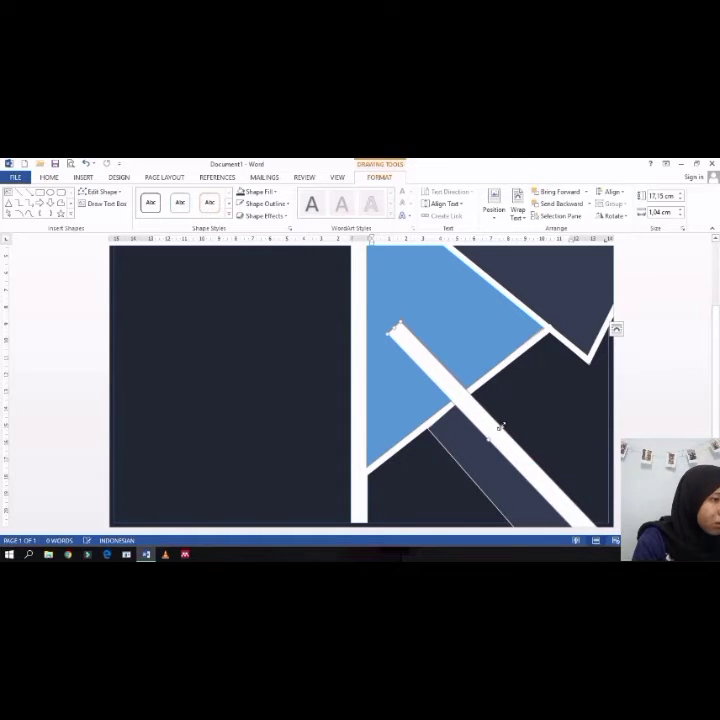
drag(501, 427, 497, 437)
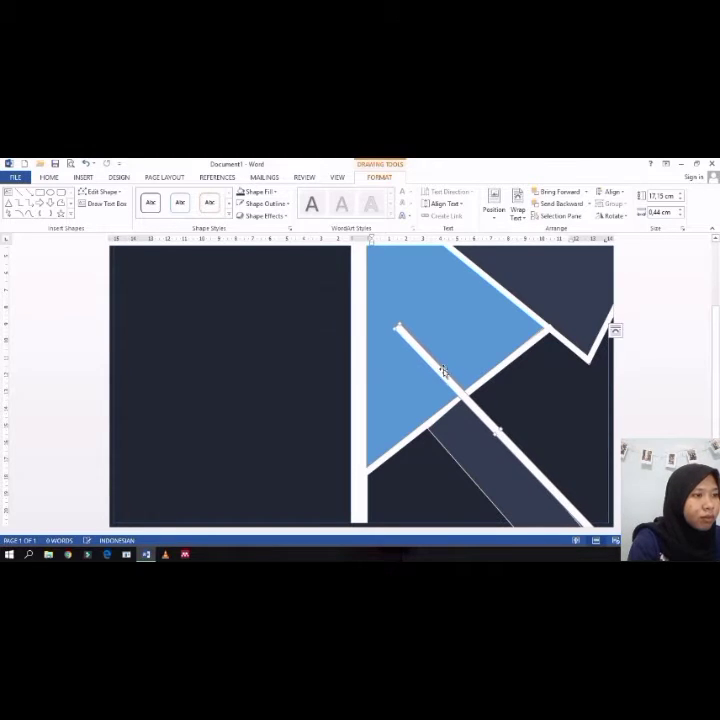
drag(398, 328, 463, 397)
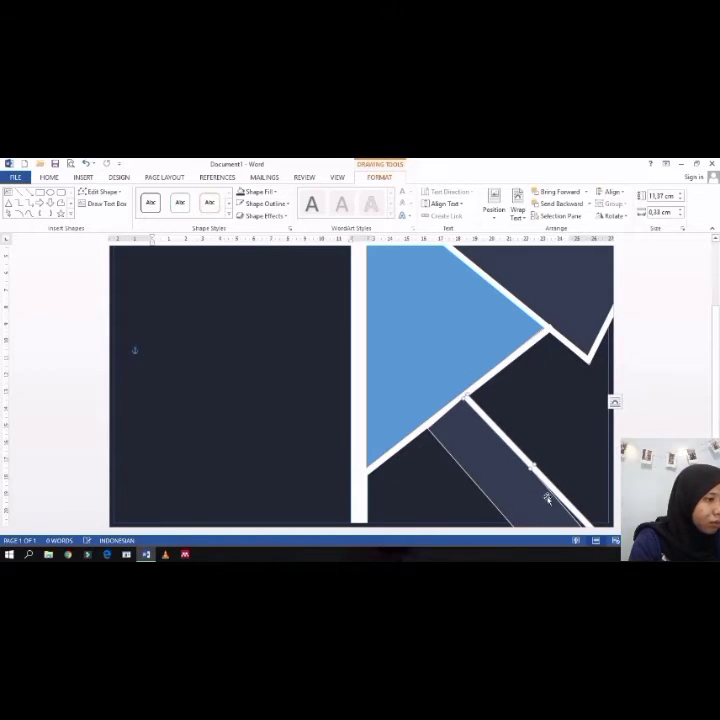
drag(548, 481, 491, 417)
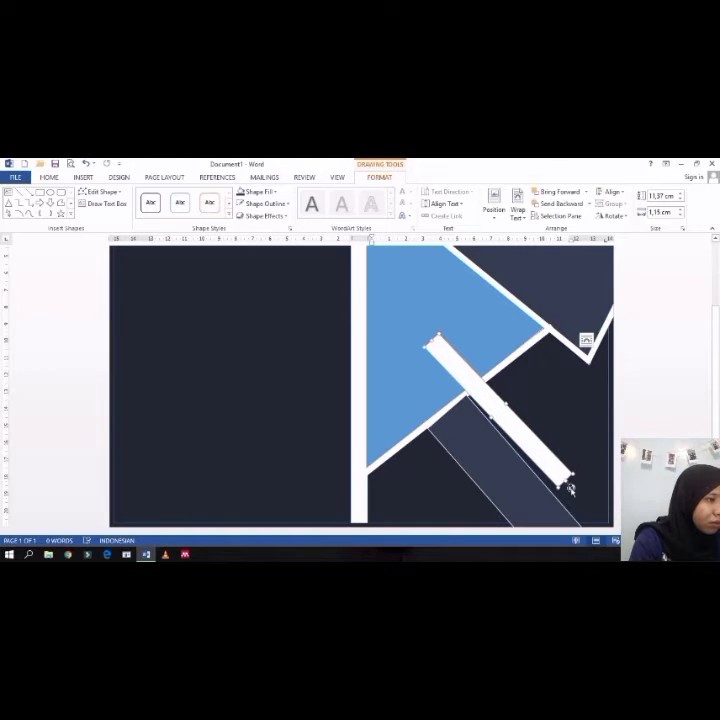
drag(571, 489, 567, 490)
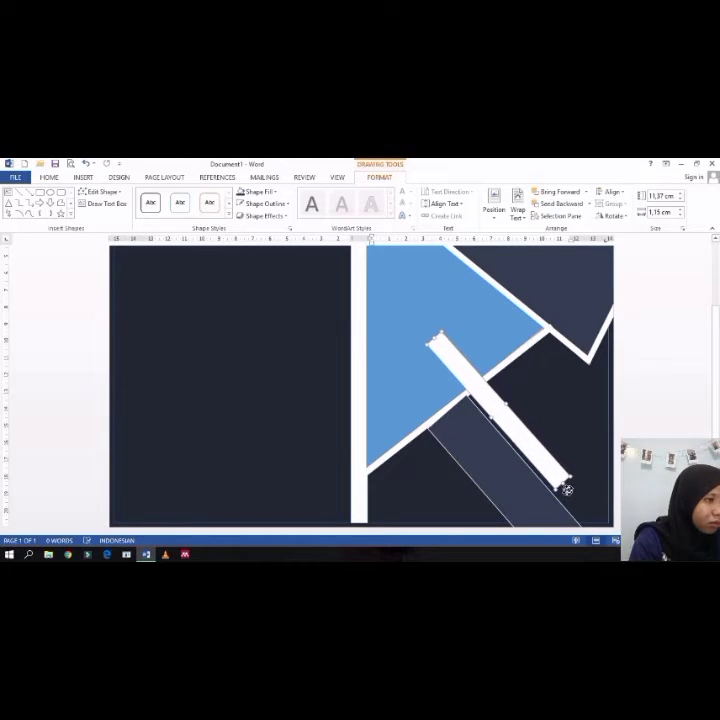
drag(523, 436, 530, 471)
key(Right)
key(Right)
key(Right)
key(Right)
key(Right)
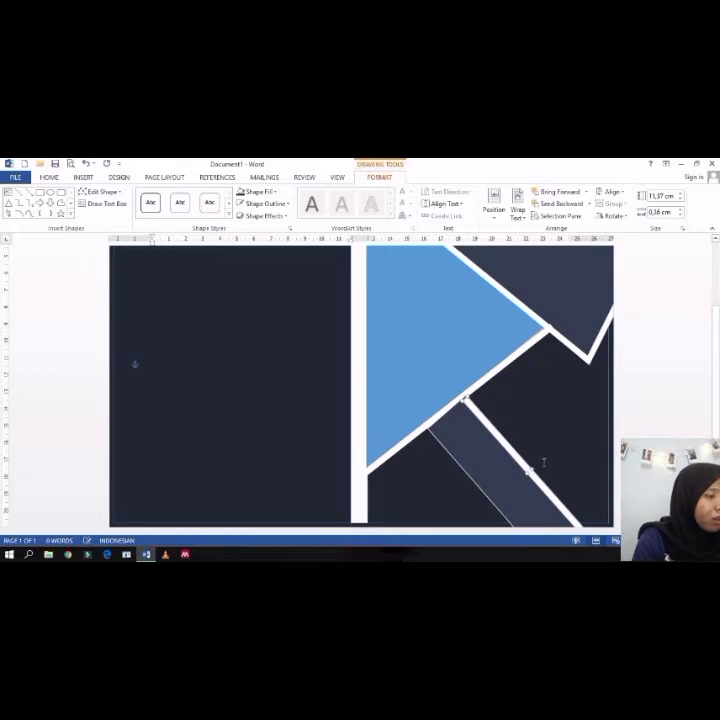
key(Right)
key(Up)
key(Up)
key(Up)
key(Up)
key(Up)
key(Up)
key(Up)
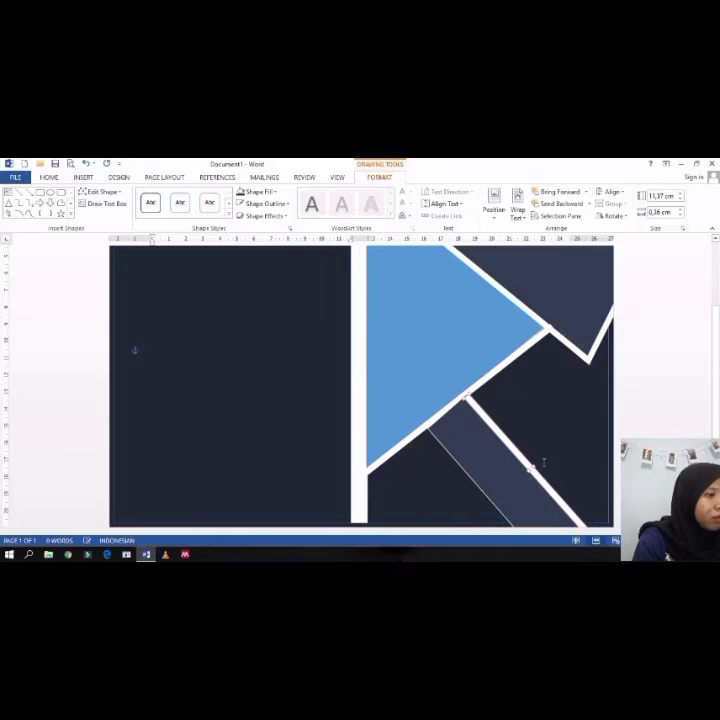
Step: Paste another thin white bar and place it along the dark strip's lower-left edge below the blue triangle
key(ctrl+v)
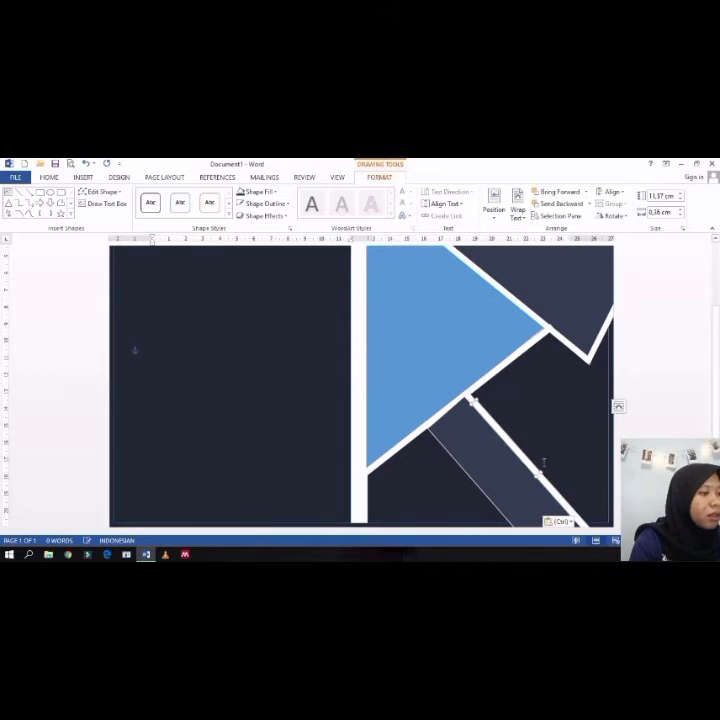
drag(535, 470, 479, 492)
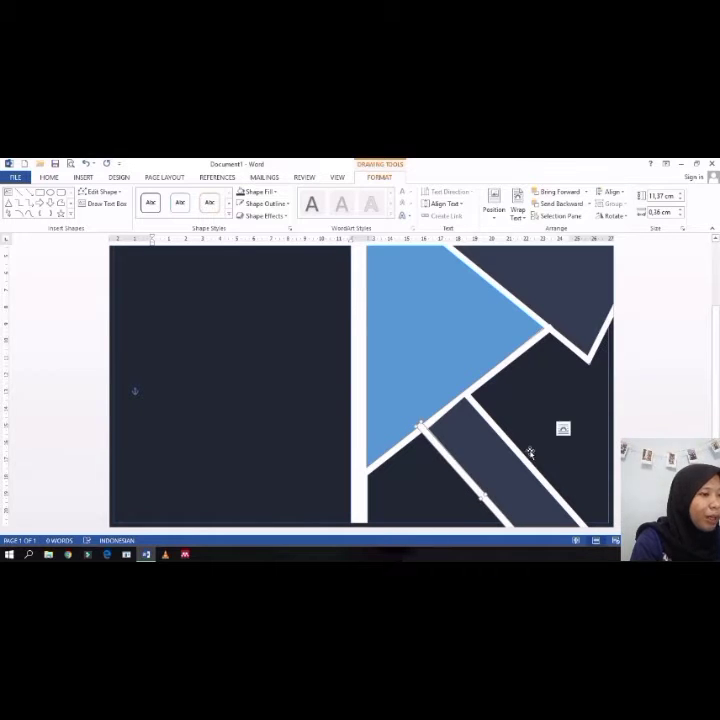
click(564, 422)
click(429, 439)
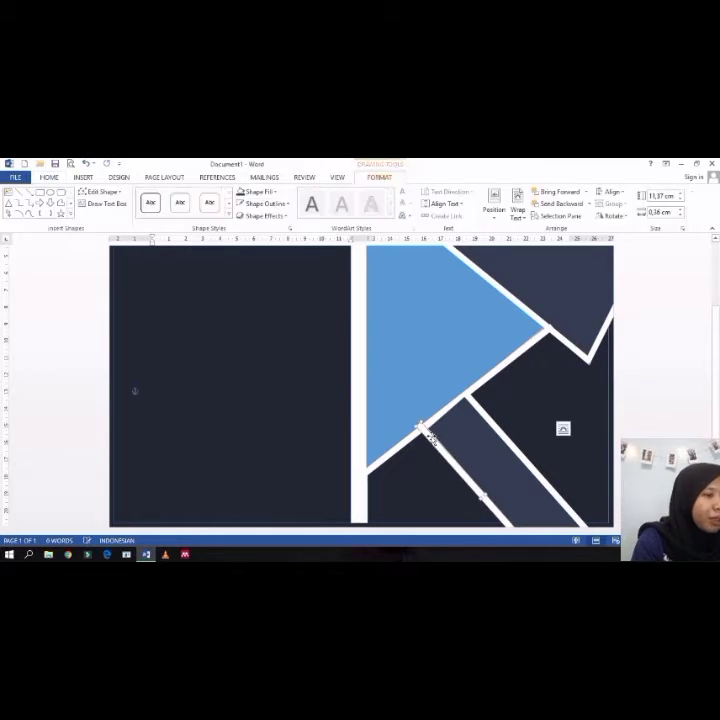
key(Right)
key(Right)
key(Right)
key(Right)
key(Right)
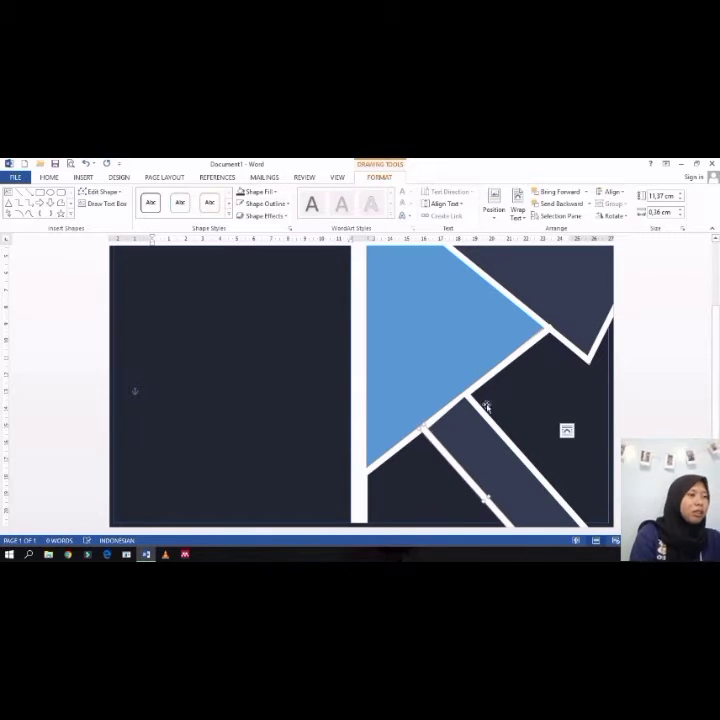
click(553, 377)
scroll(493, 373, up, 4)
scroll(492, 372, down, 3)
scroll(492, 372, down, 1)
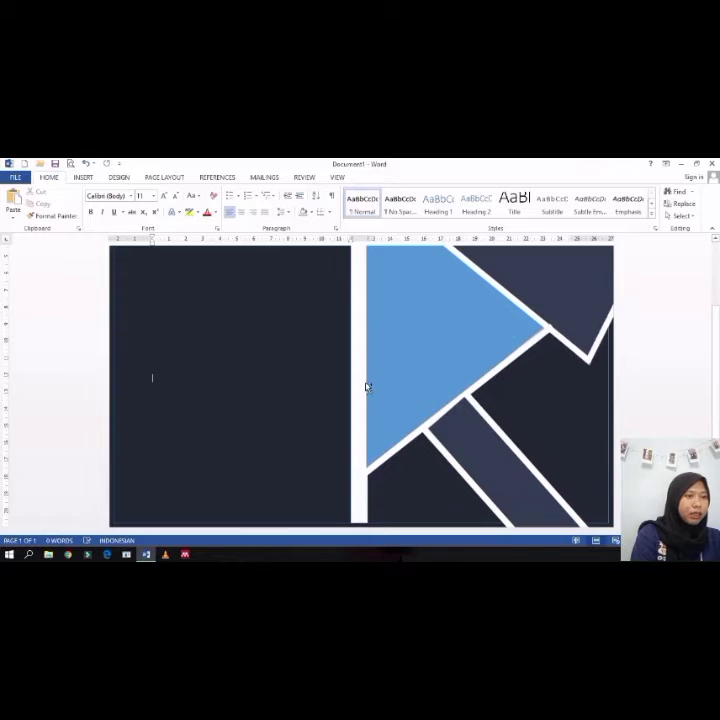
scroll(287, 389, down, 1)
scroll(286, 387, up, 2)
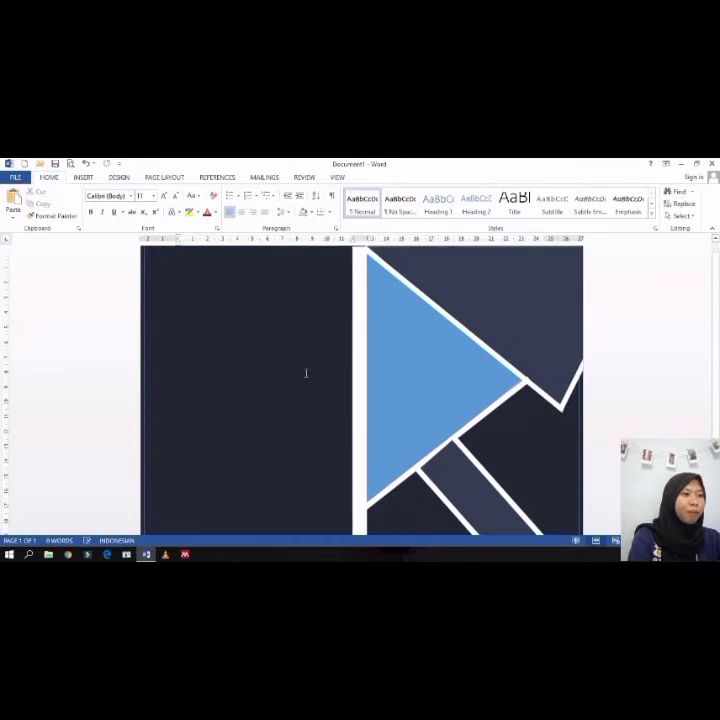
Step: Duplicate the blue triangle, flip it to point left, and place it in the left column against the dividing strip
click(401, 378)
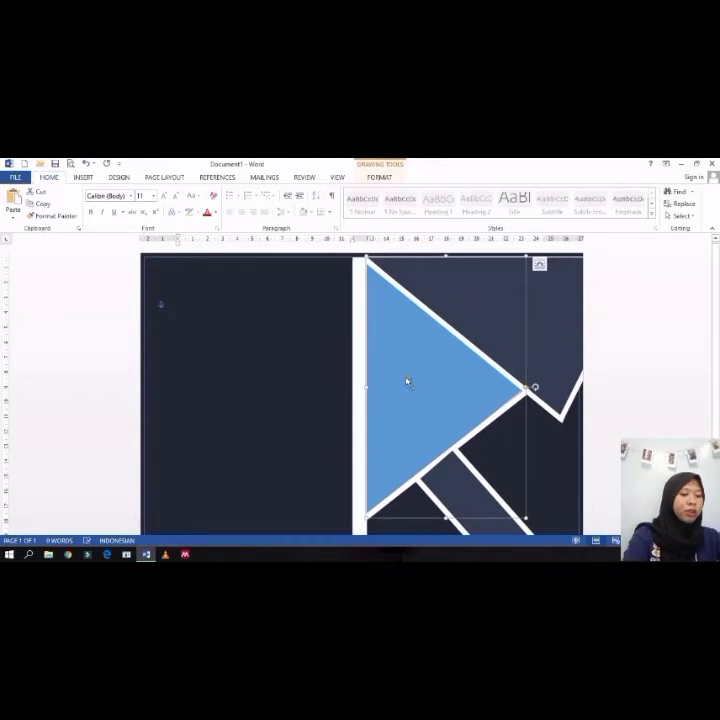
key(ctrl+c)
key(ctrl+v)
drag(439, 381, 272, 383)
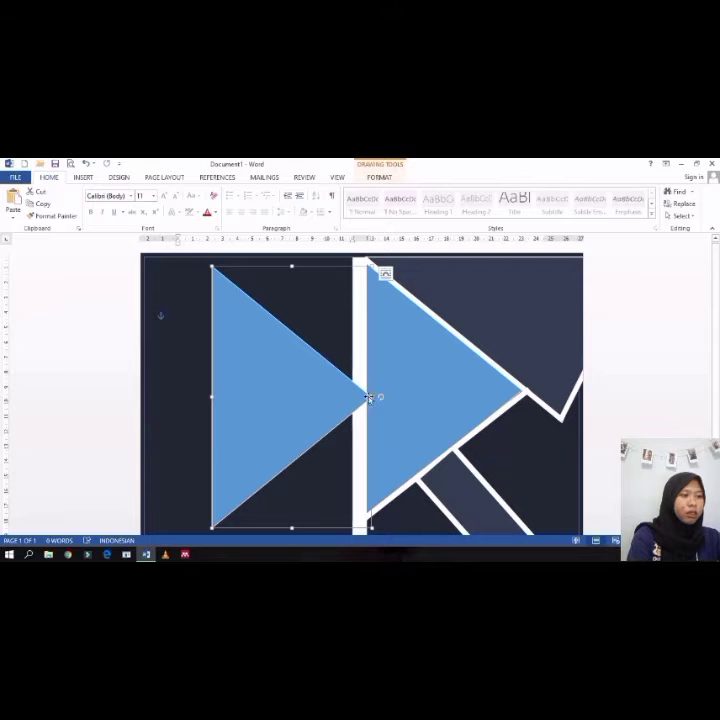
drag(380, 398, 257, 397)
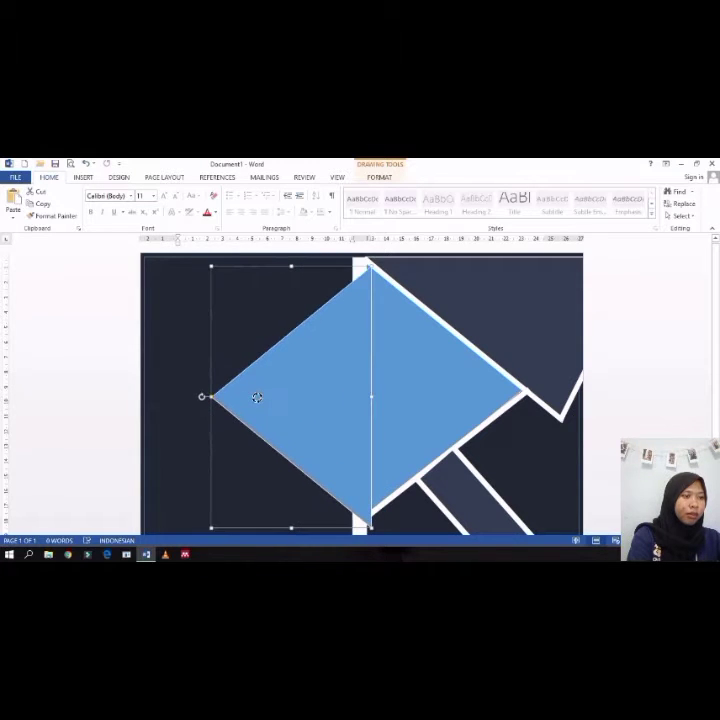
drag(334, 415, 301, 401)
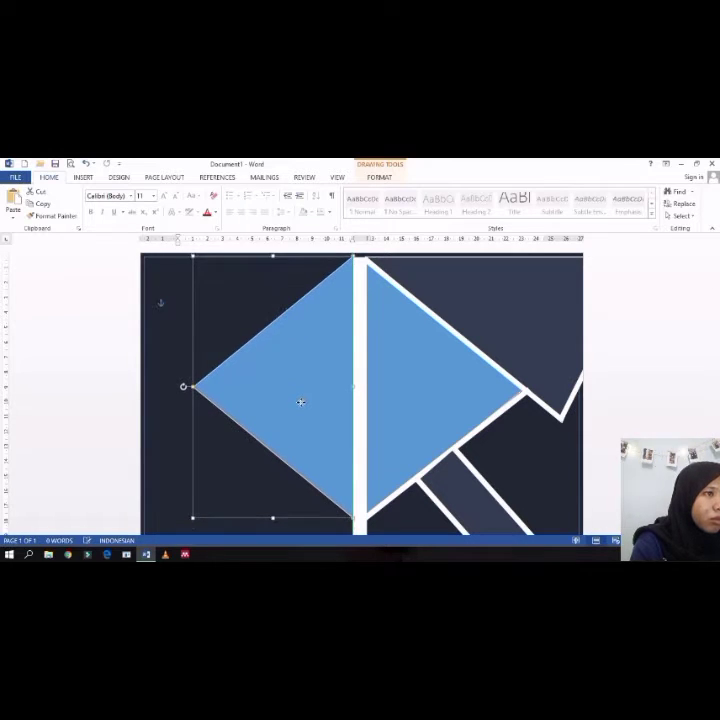
click(179, 456)
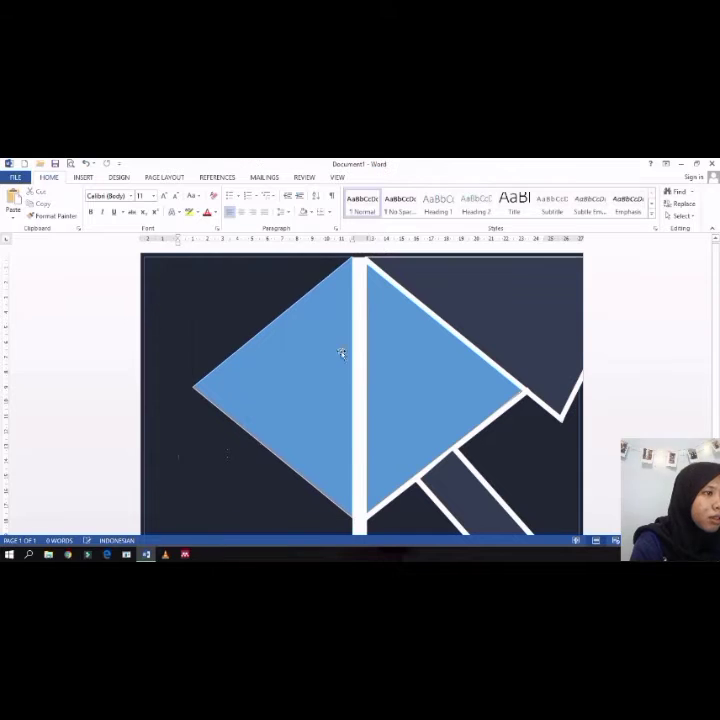
Step: Paste a white bar and rotate and position it along the upper-left edge of the new left triangle
click(441, 324)
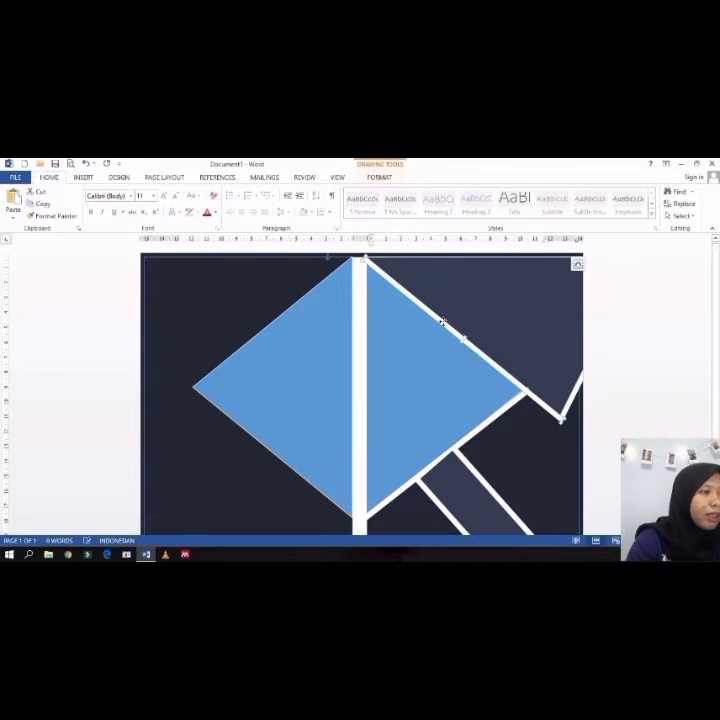
key(ctrl+v)
drag(467, 345, 297, 370)
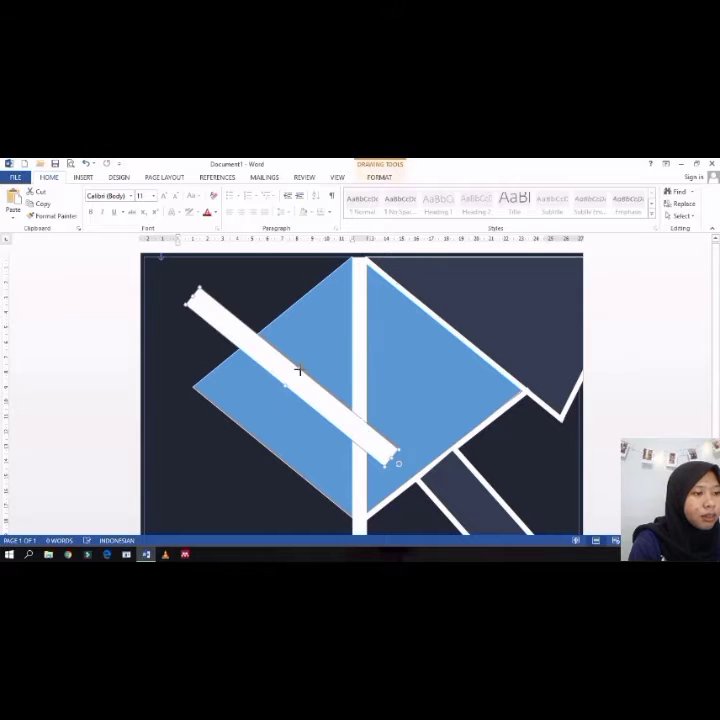
drag(399, 467, 236, 429)
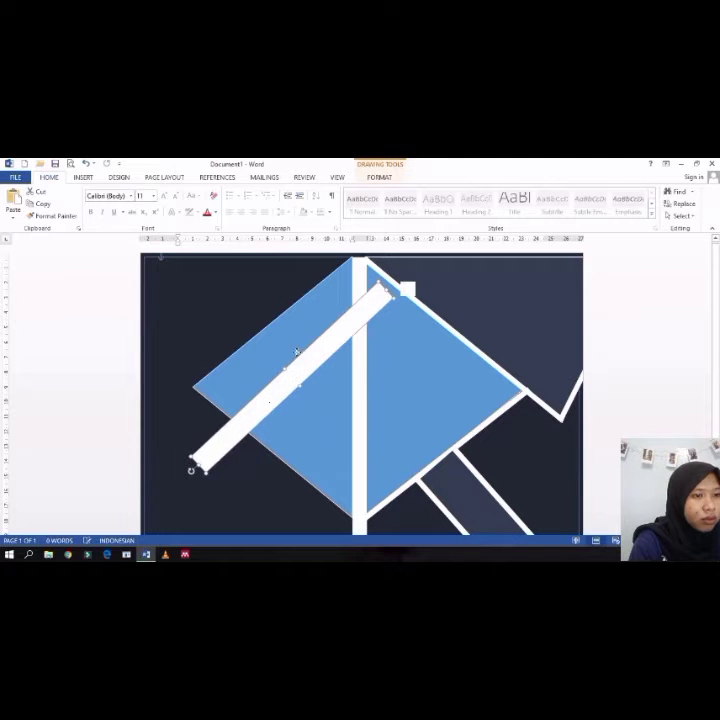
drag(285, 385, 289, 308)
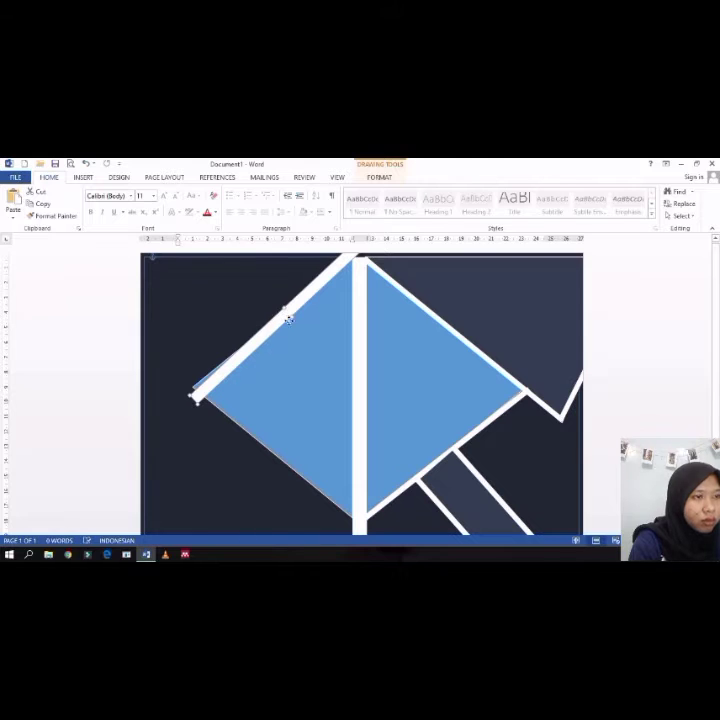
drag(289, 318, 294, 327)
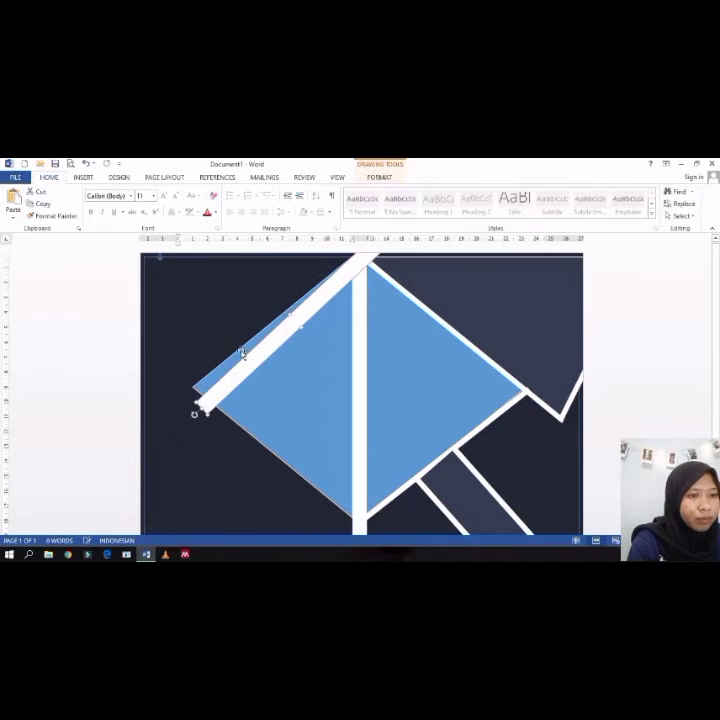
drag(195, 413, 192, 408)
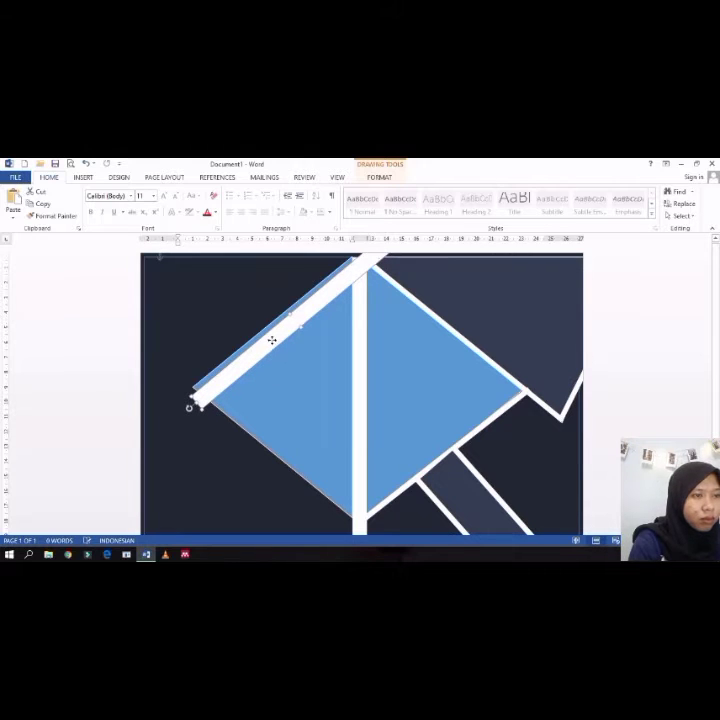
drag(271, 340, 297, 302)
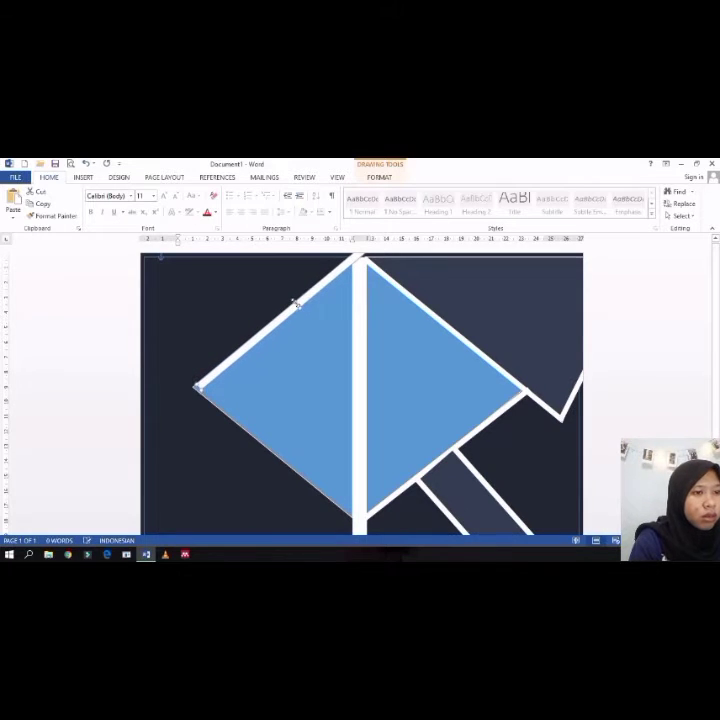
key(Left)
key(Left)
key(Left)
key(Left)
key(Left)
key(Left)
key(Left)
key(Left)
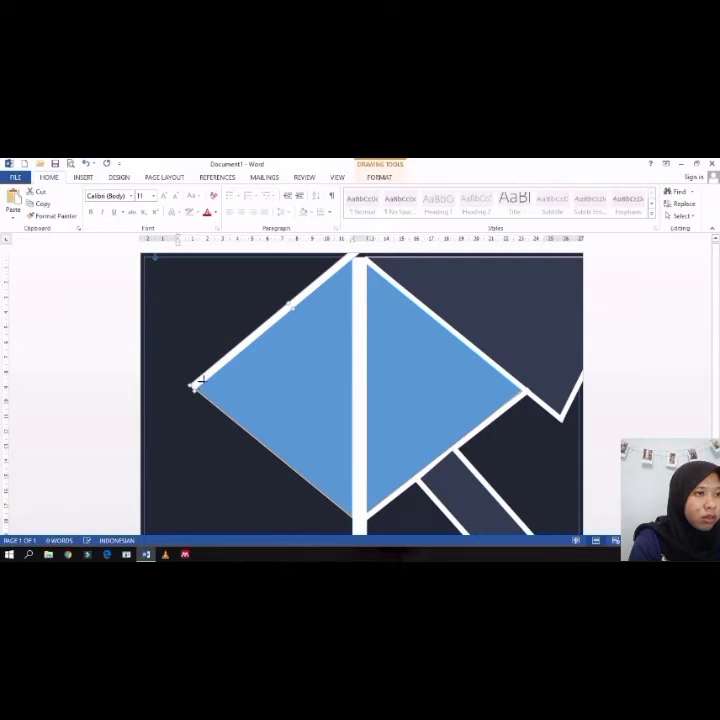
drag(202, 380, 218, 365)
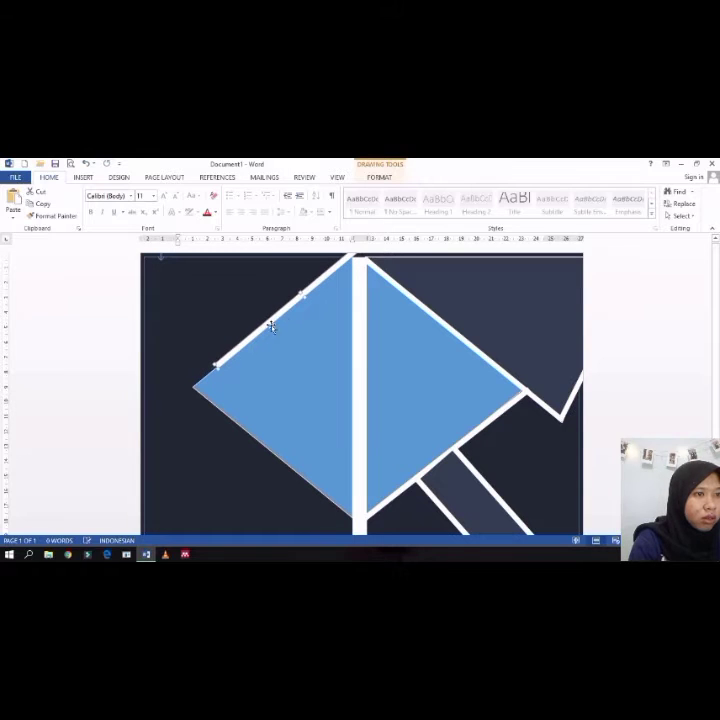
drag(287, 311, 256, 330)
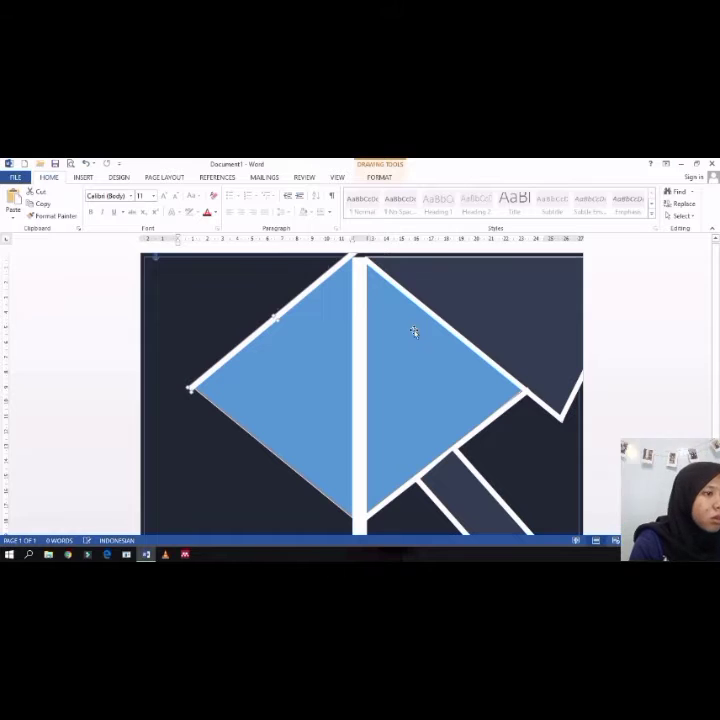
Step: Paste another white bar and rotate it along the lower-left edge of the left triangle
scroll(432, 371, down, 1)
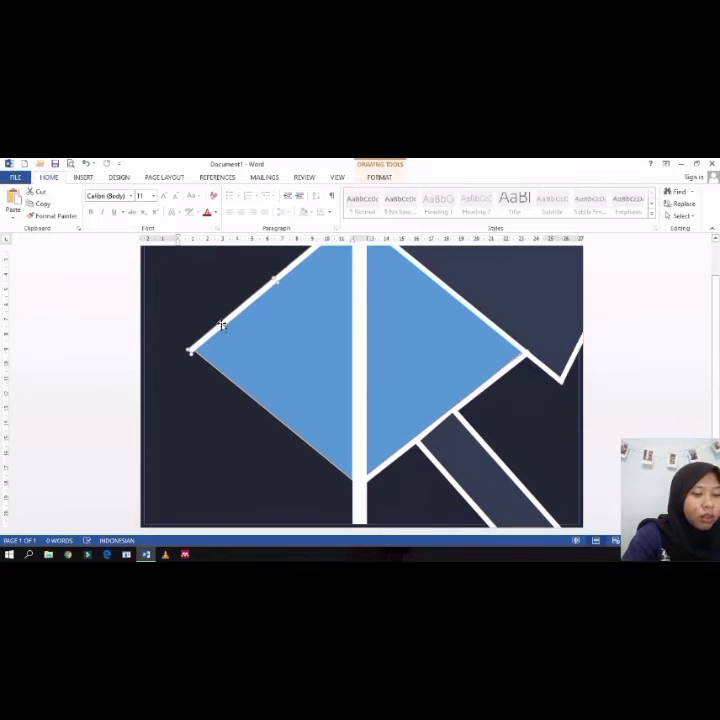
key(ctrl+v)
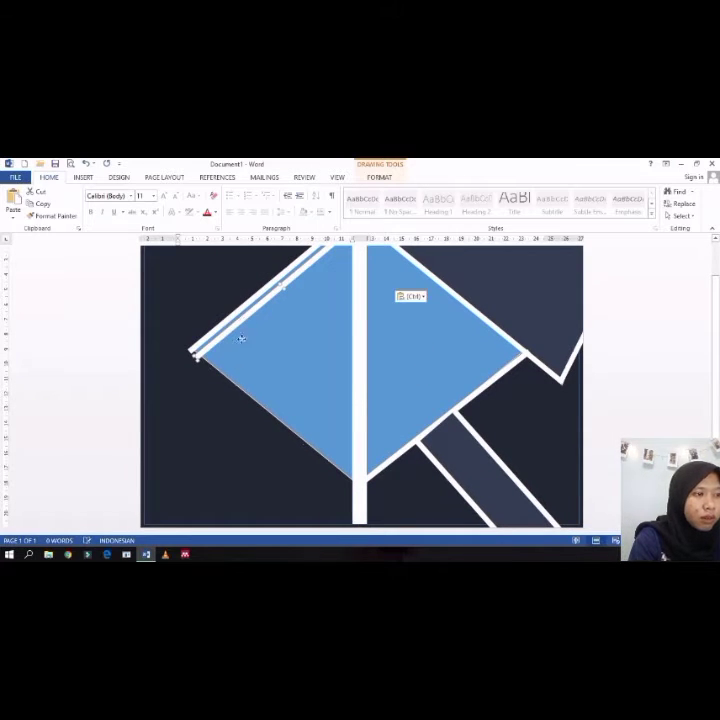
drag(241, 339, 229, 422)
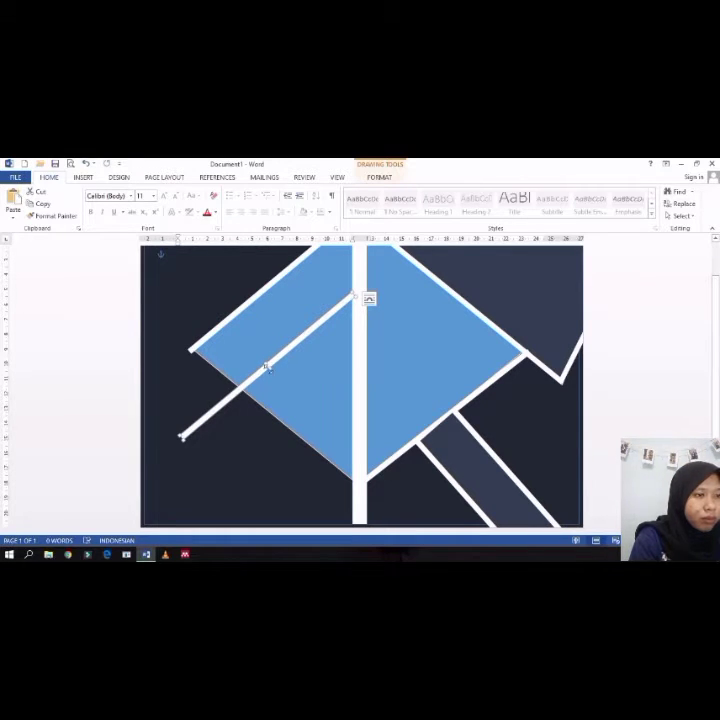
drag(268, 367, 276, 376)
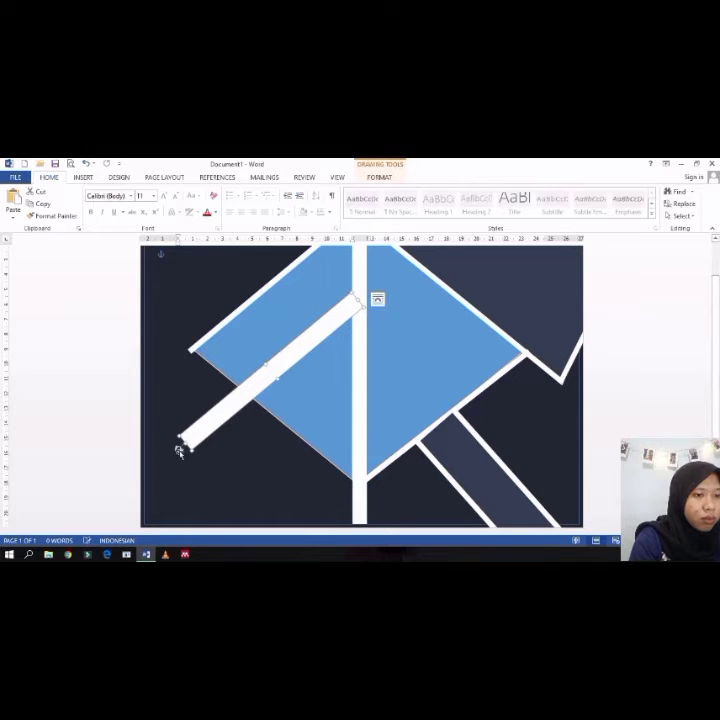
drag(179, 451, 247, 395)
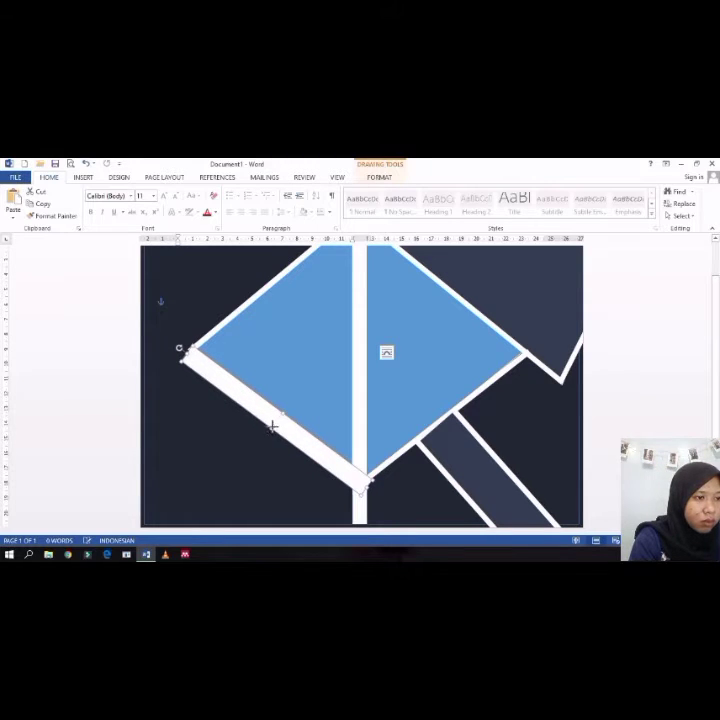
Step: Rotate and shift the white bar until it lies flush along the lower-left edge of the left triangle
drag(272, 426, 279, 420)
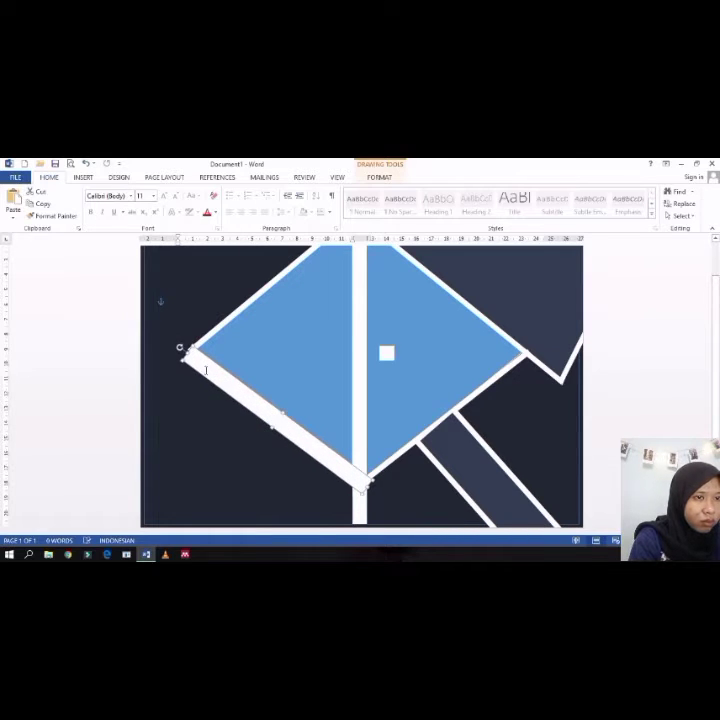
drag(179, 348, 181, 347)
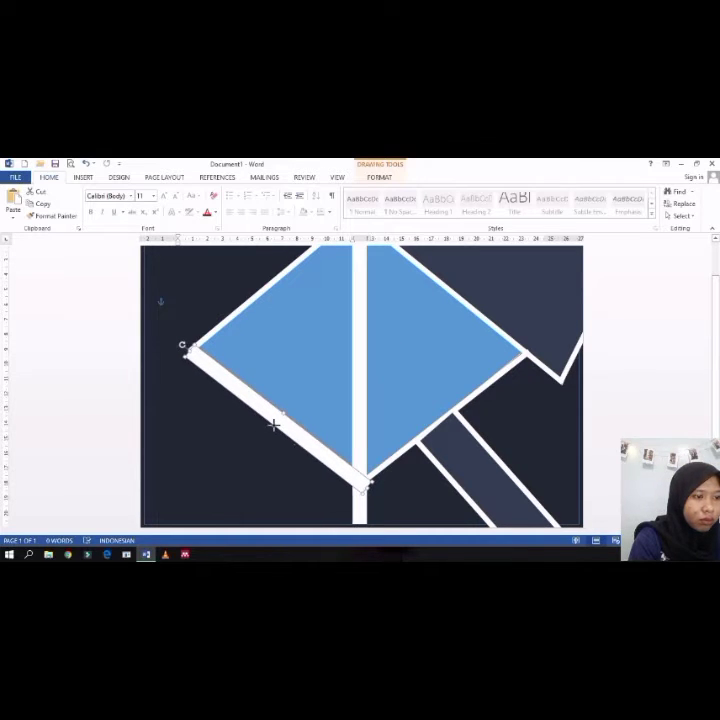
drag(273, 423, 278, 420)
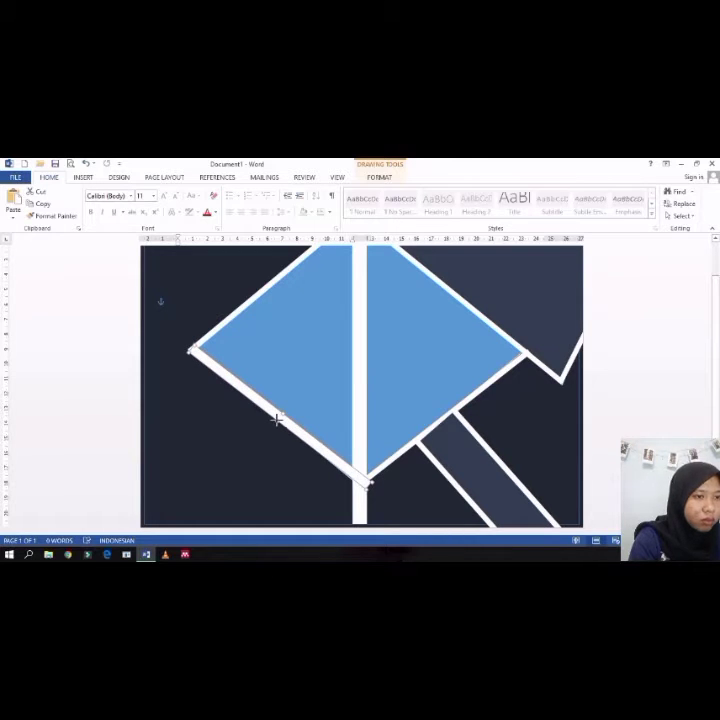
click(197, 350)
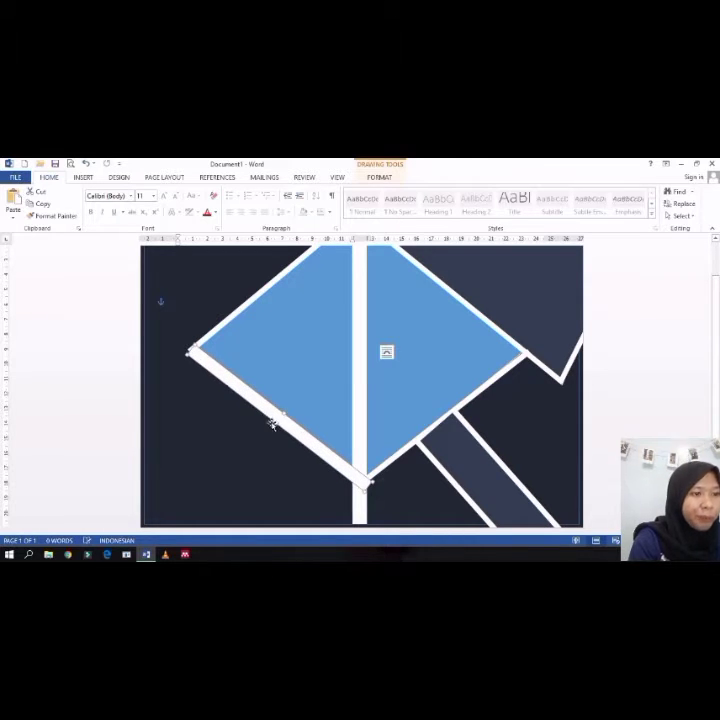
drag(273, 424, 270, 426)
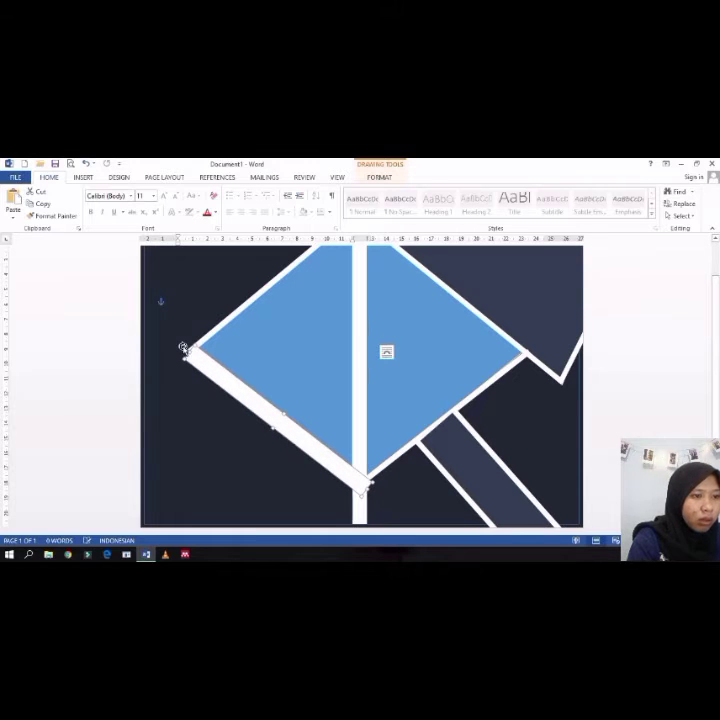
drag(183, 346, 187, 345)
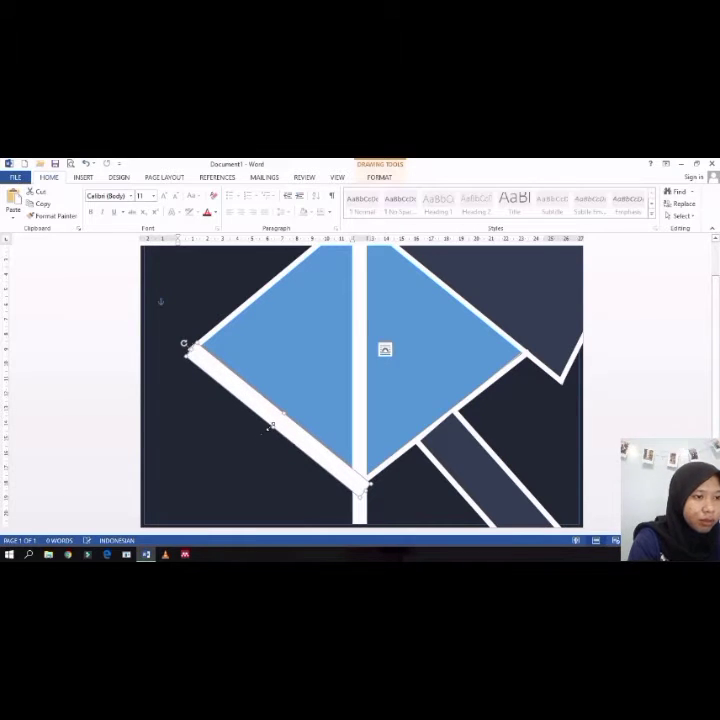
drag(275, 422, 281, 418)
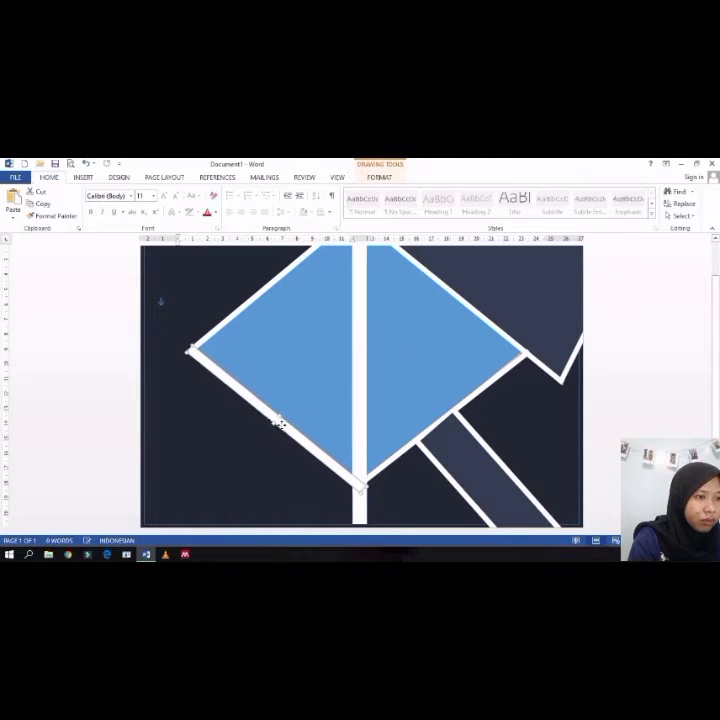
click(252, 445)
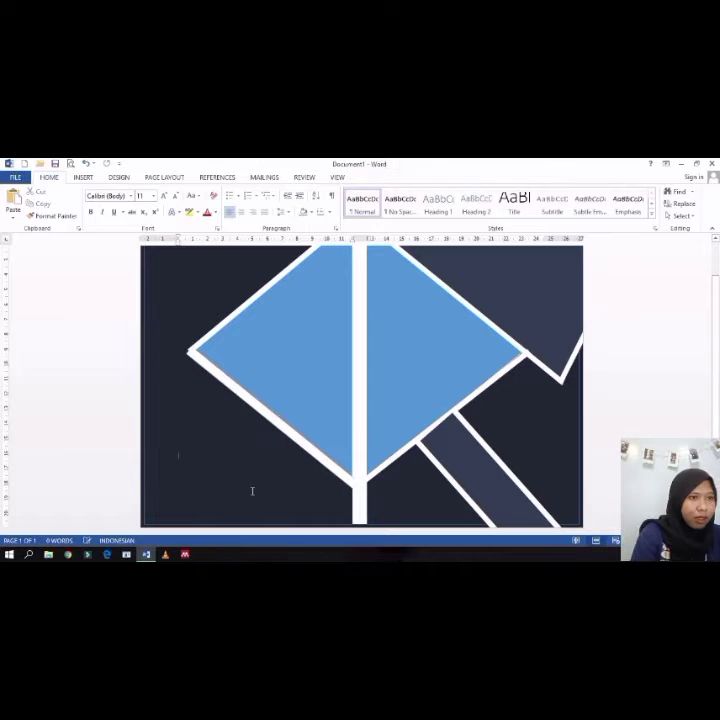
Step: Change the left triangle's fill to the dark slate colour of the diagonal strips
click(196, 357)
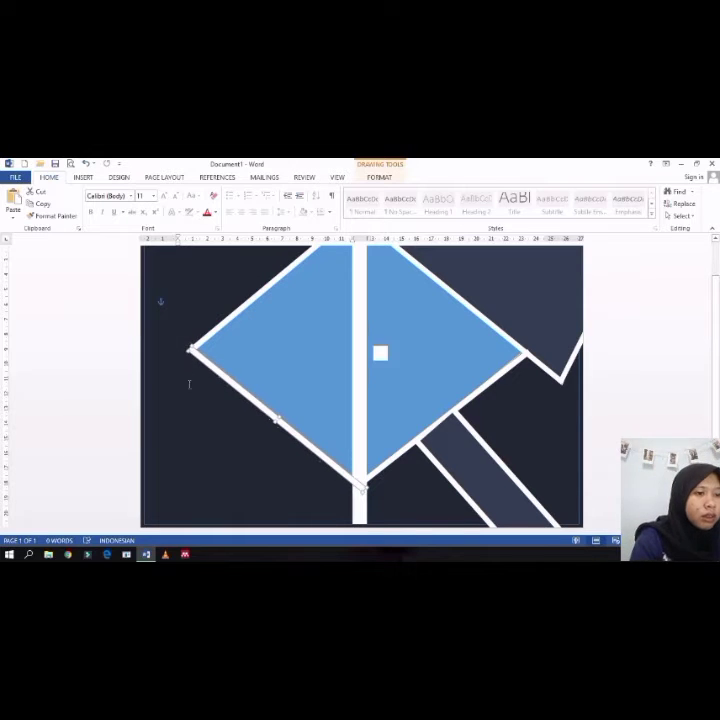
click(189, 431)
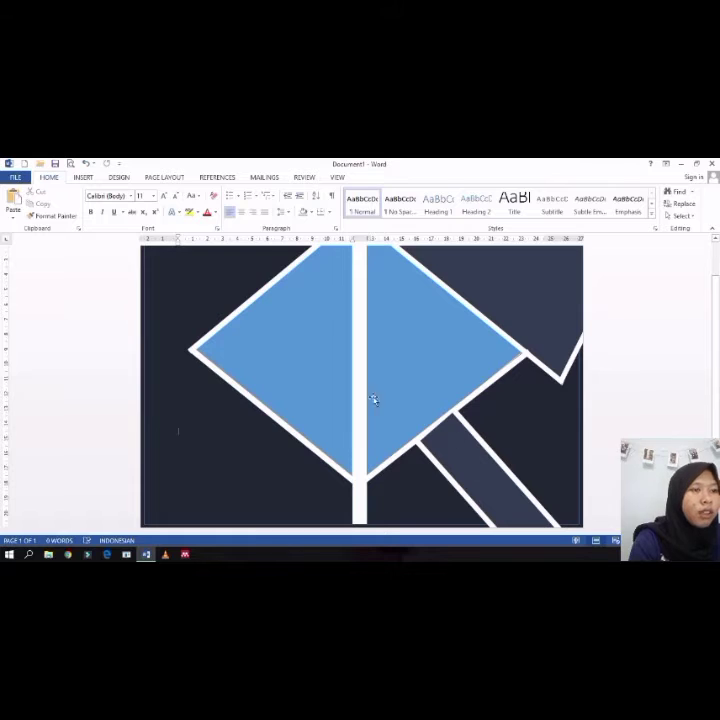
click(289, 386)
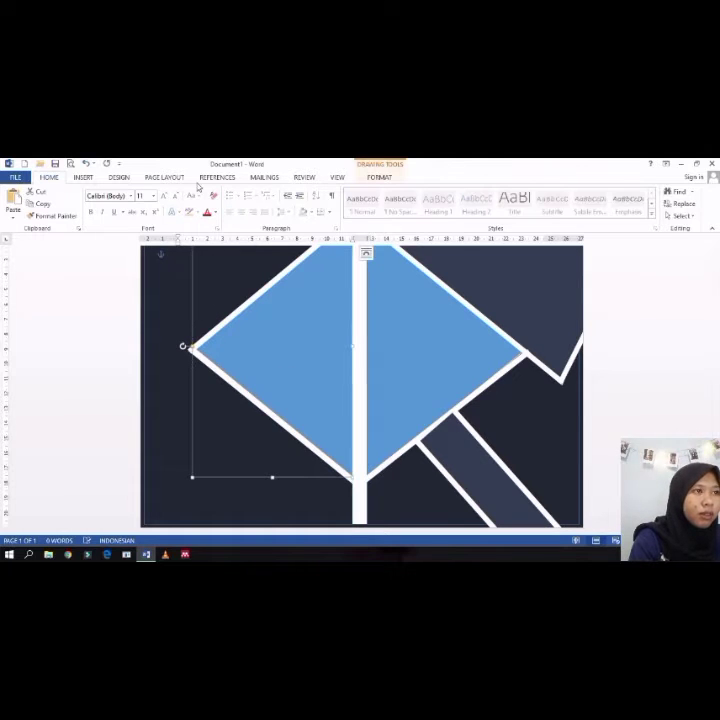
click(379, 177)
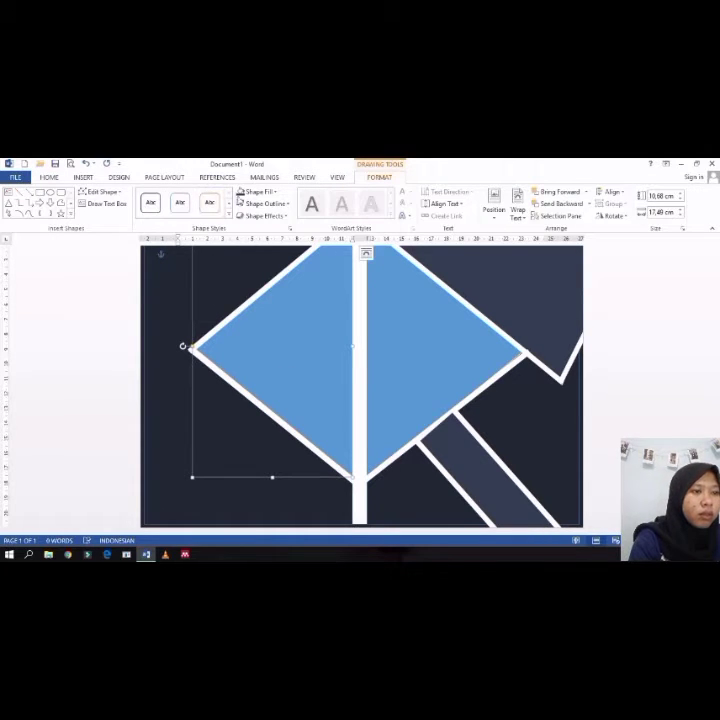
click(243, 191)
click(240, 443)
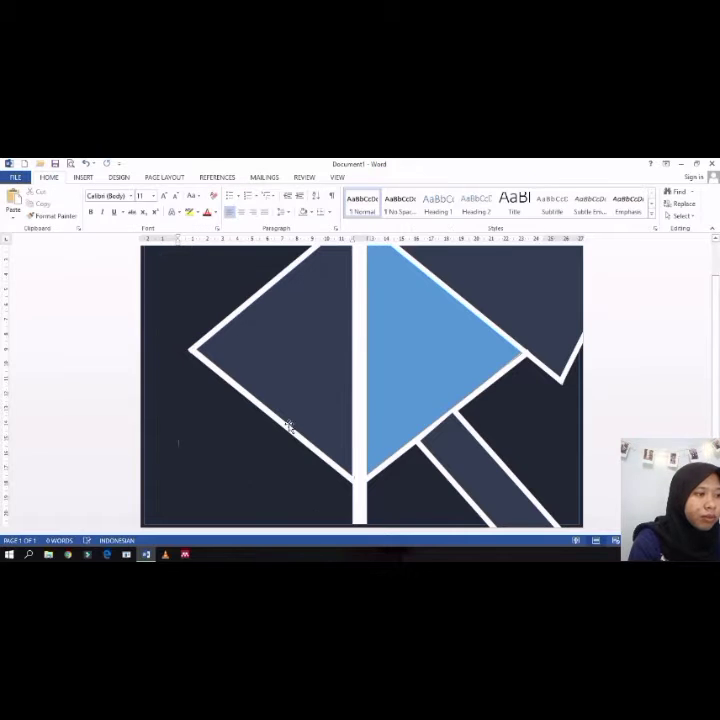
click(464, 470)
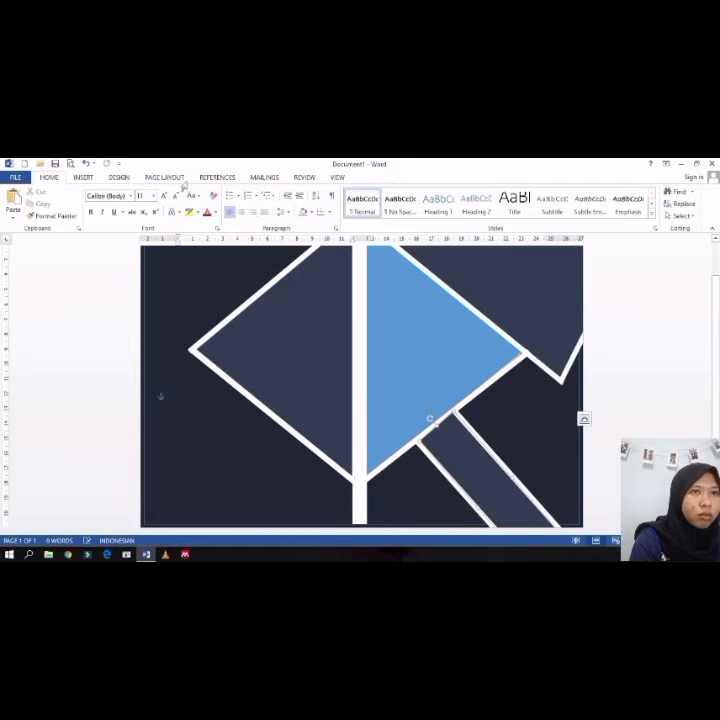
click(83, 177)
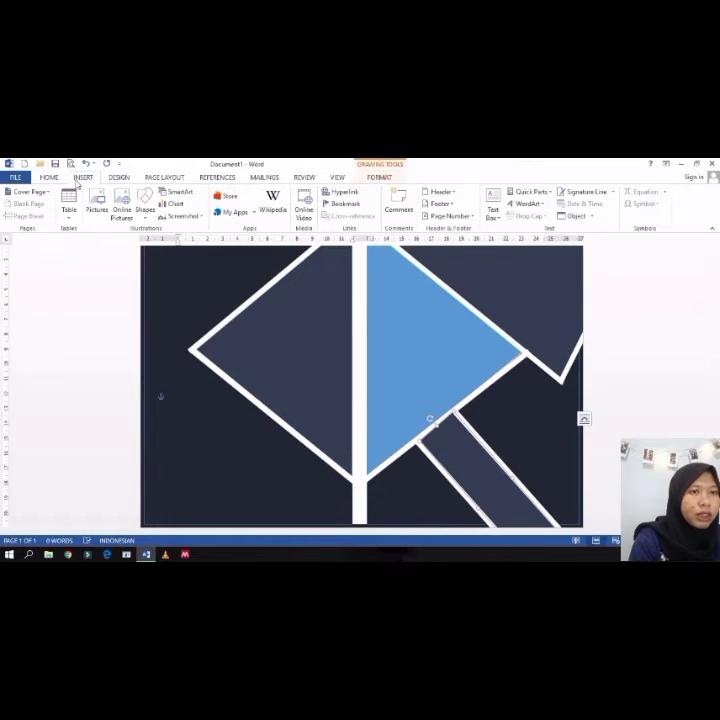
click(145, 205)
click(142, 297)
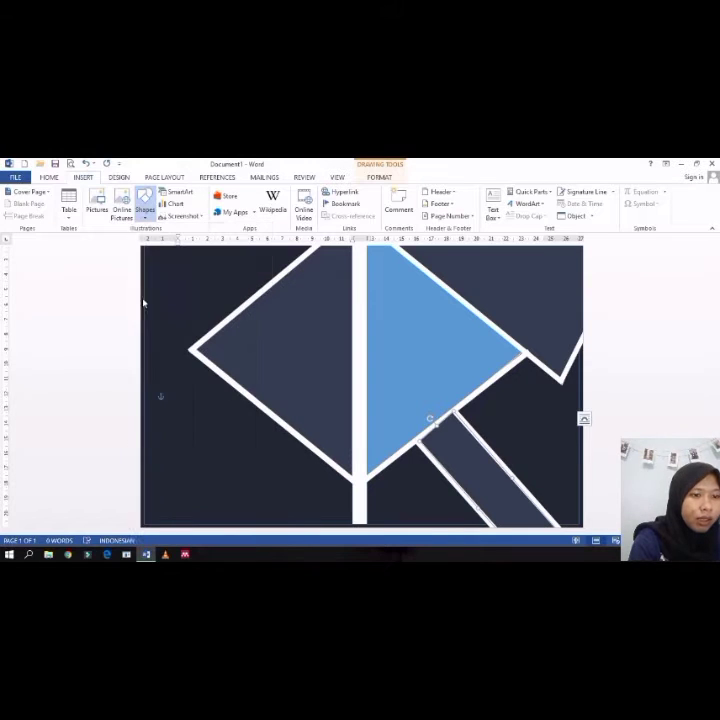
drag(143, 437, 352, 502)
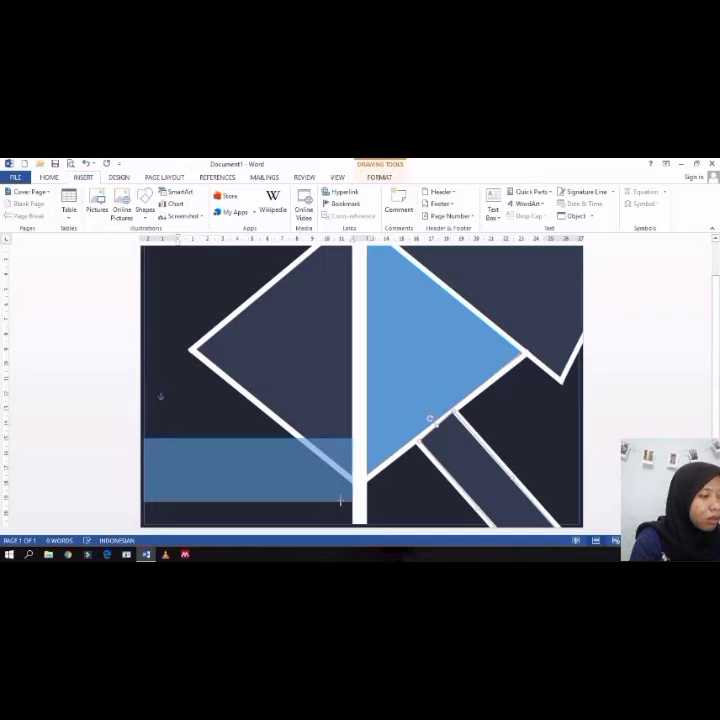
key(Delete)
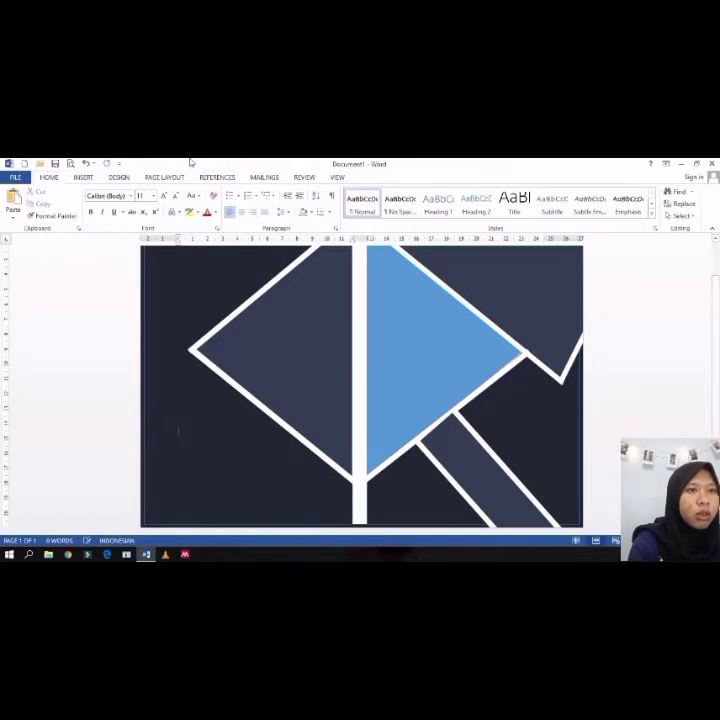
Step: Draw a rectangle in the lower-left corner of the left column below the triangle and set its outline
click(121, 178)
click(80, 178)
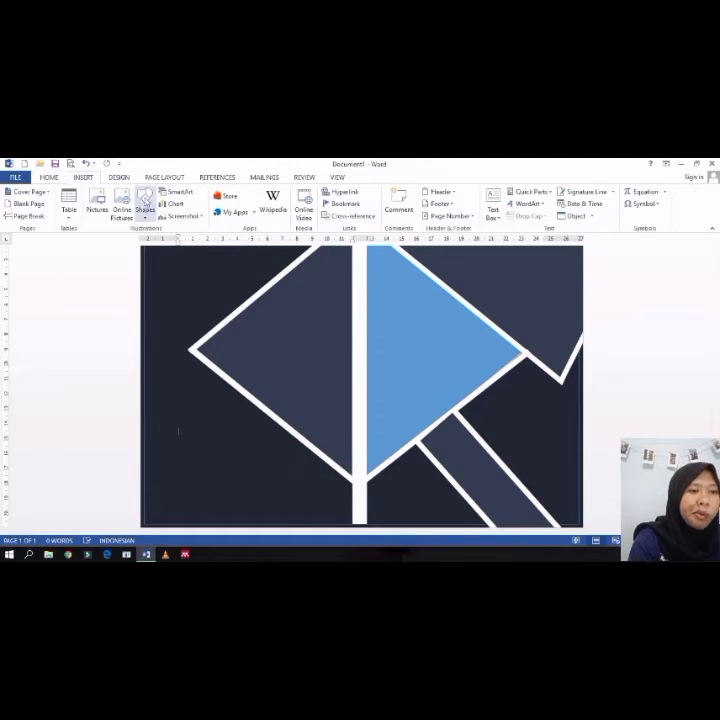
click(143, 208)
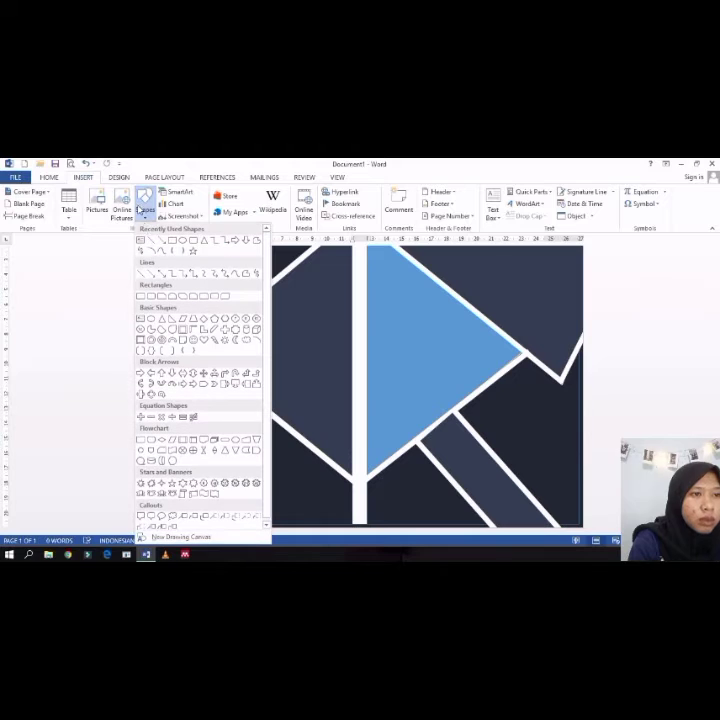
click(194, 298)
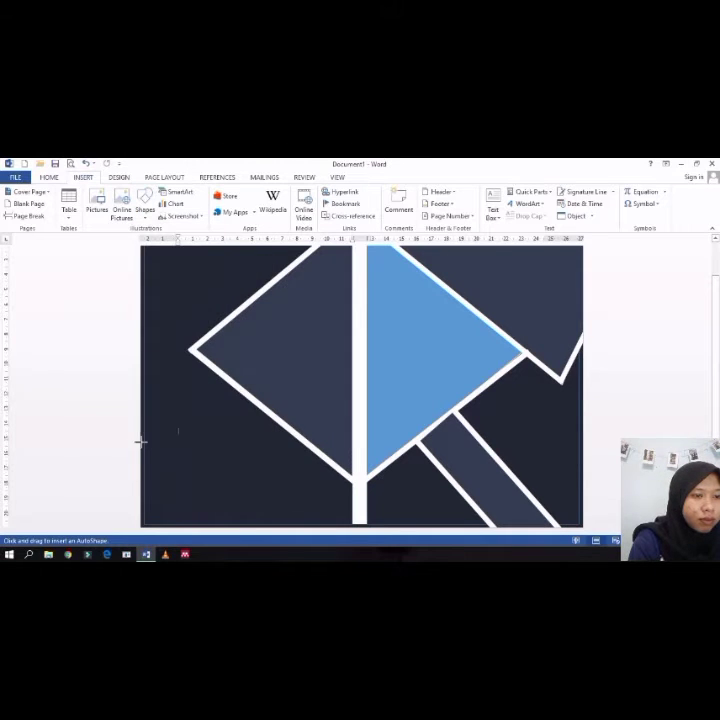
mouse_move(144, 442)
mouse_down()
mouse_move(322, 492)
mouse_move(312, 491)
mouse_up()
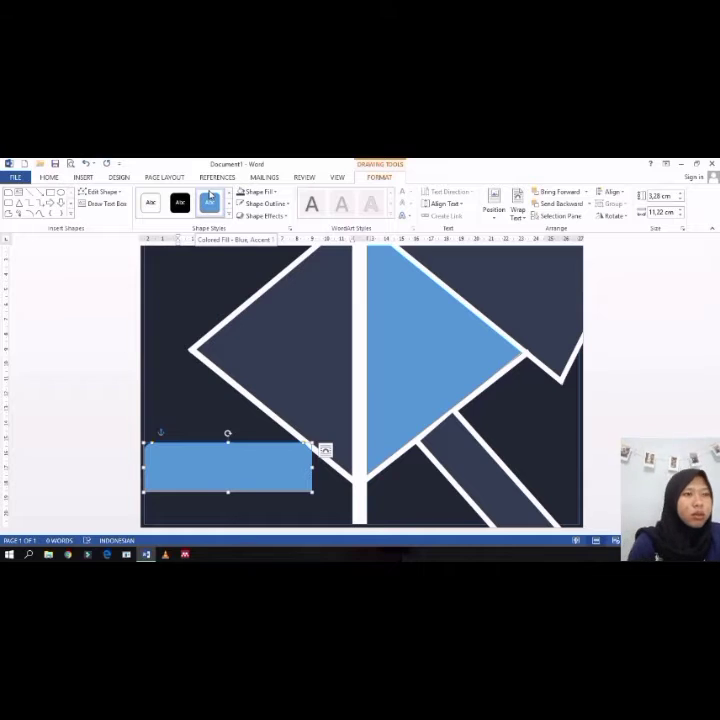
click(274, 204)
click(241, 229)
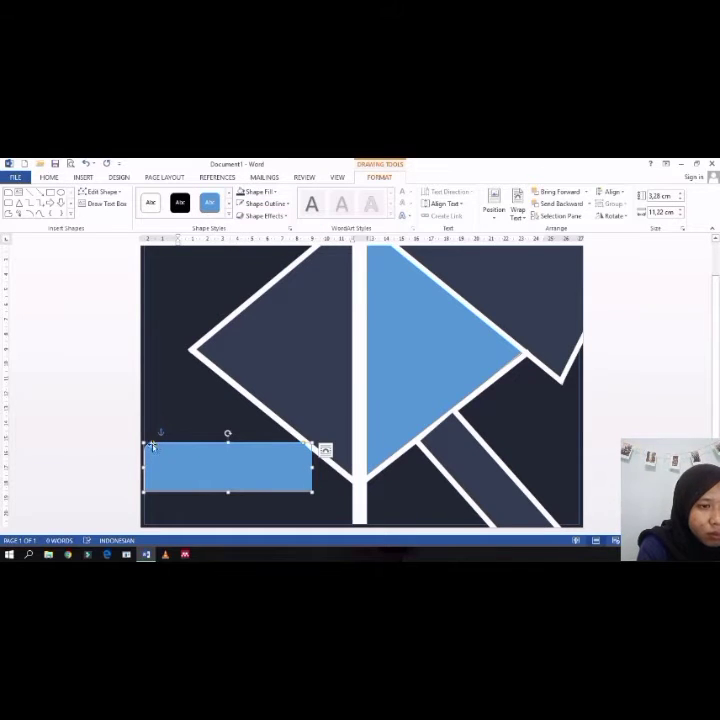
Step: Resize the rectangle so it spans from the page's left edge to the left triangle's white border
drag(152, 444, 145, 446)
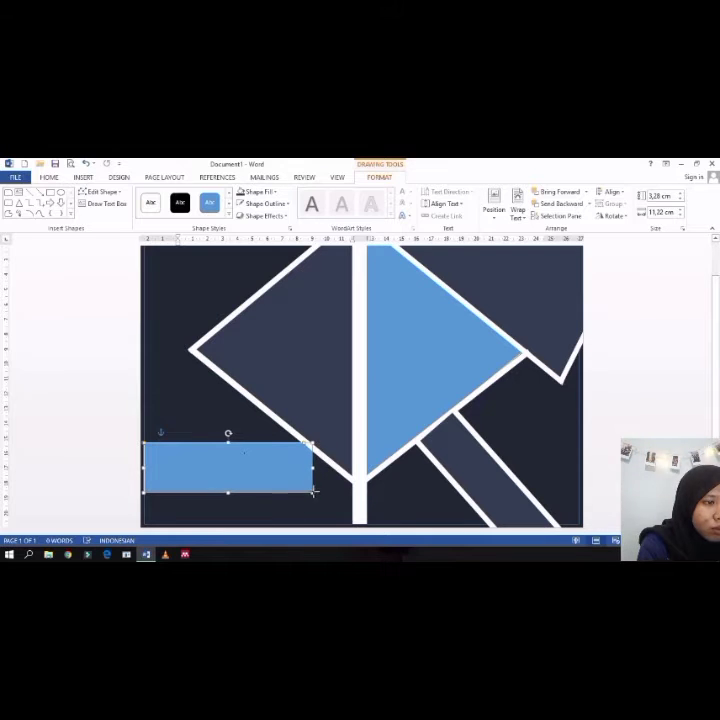
drag(312, 490, 323, 494)
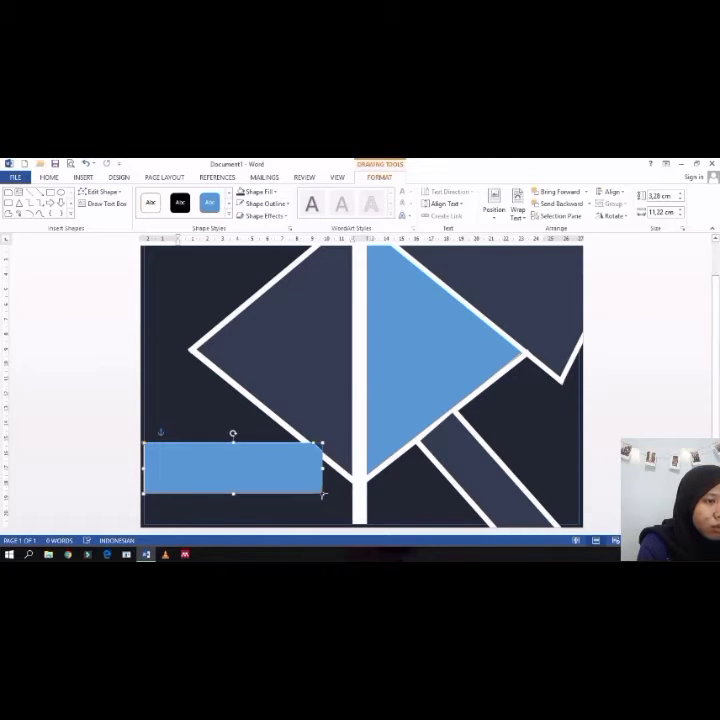
click(328, 498)
click(298, 490)
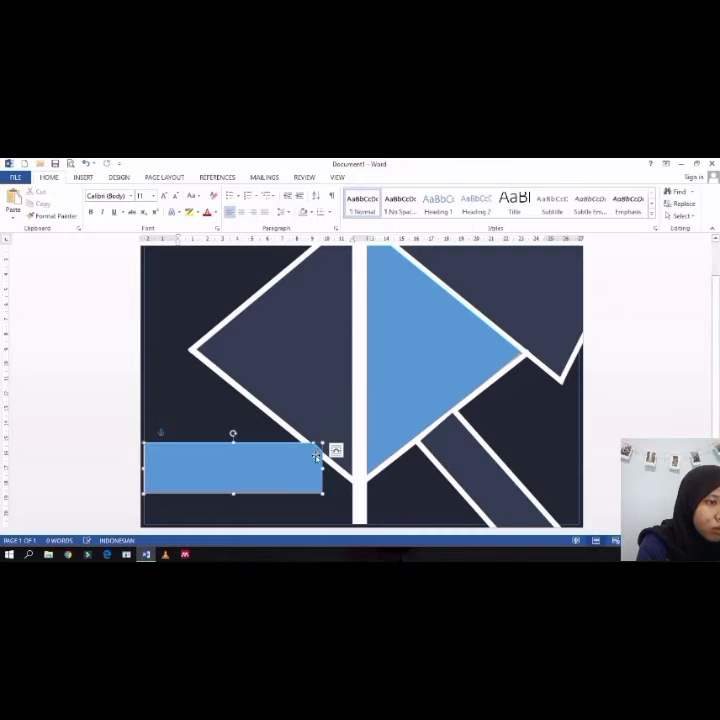
drag(322, 443, 317, 448)
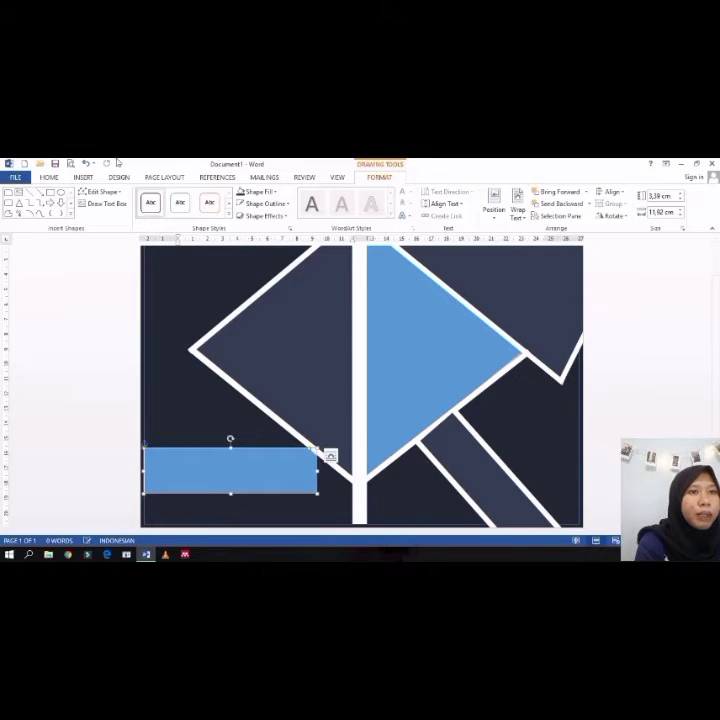
Step: Add a thin bar along the top edge of the rectangle, fill it white and set its outline
click(83, 177)
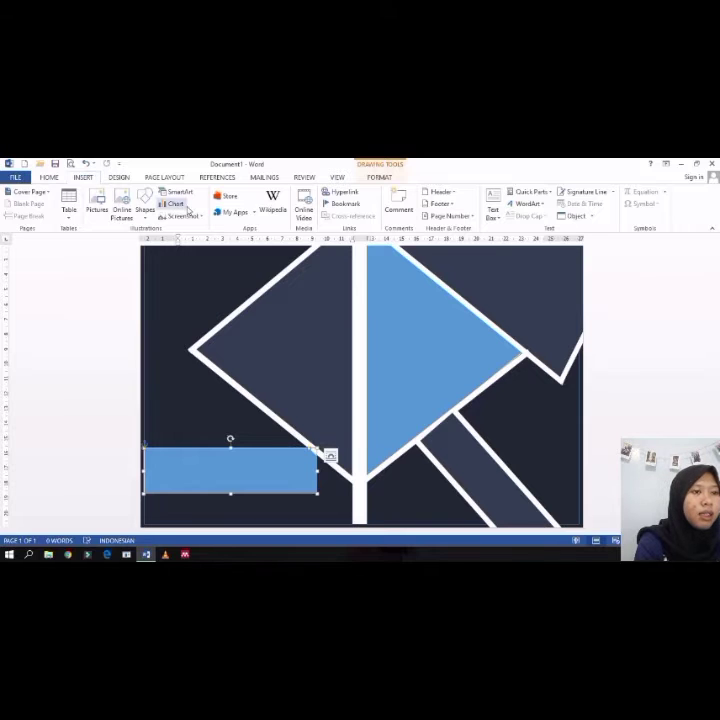
click(145, 205)
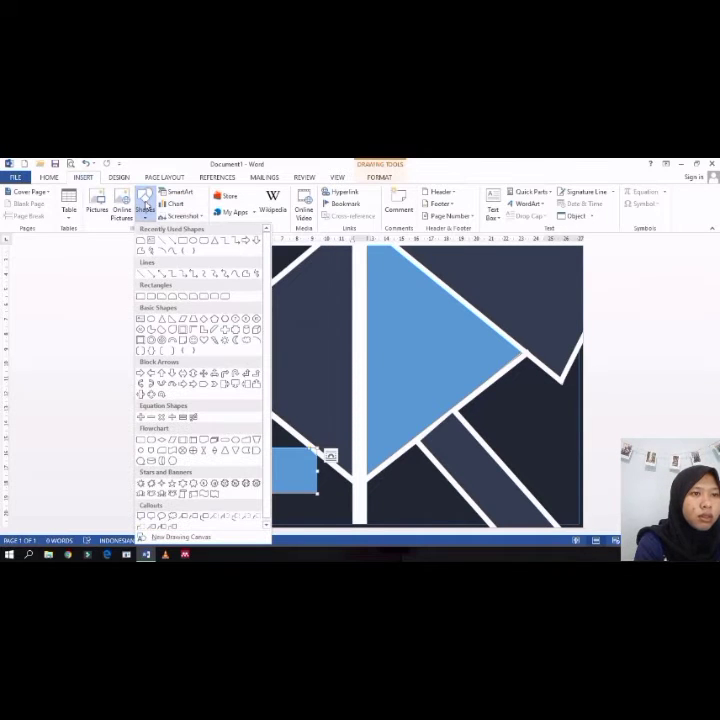
click(184, 250)
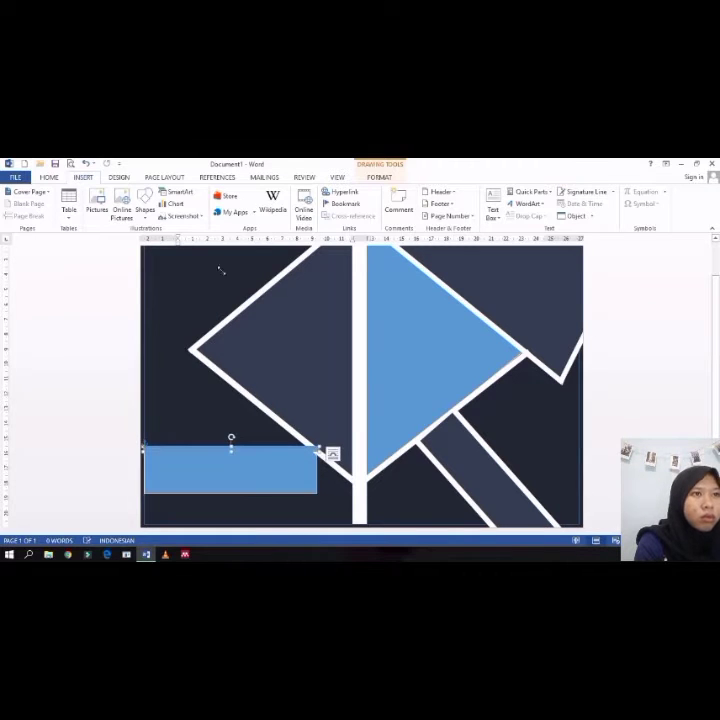
click(380, 177)
click(273, 203)
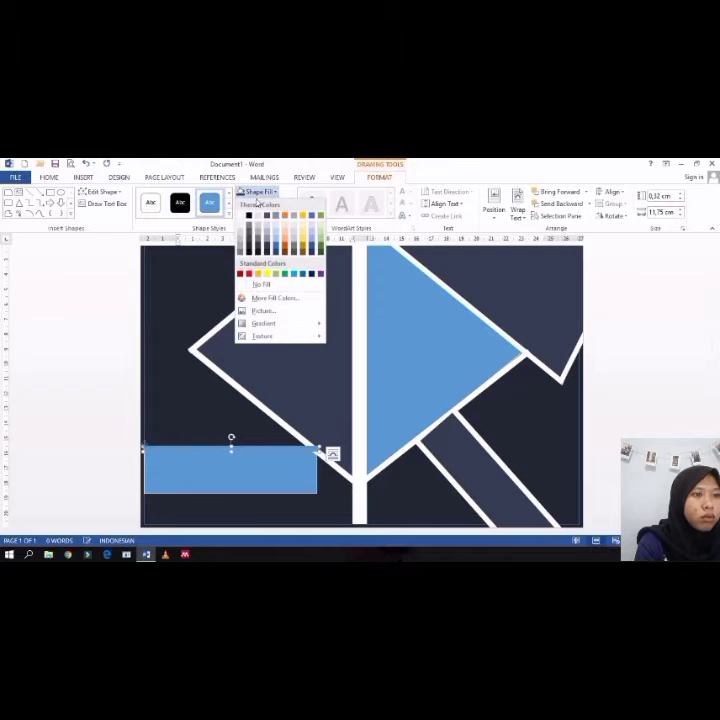
click(240, 212)
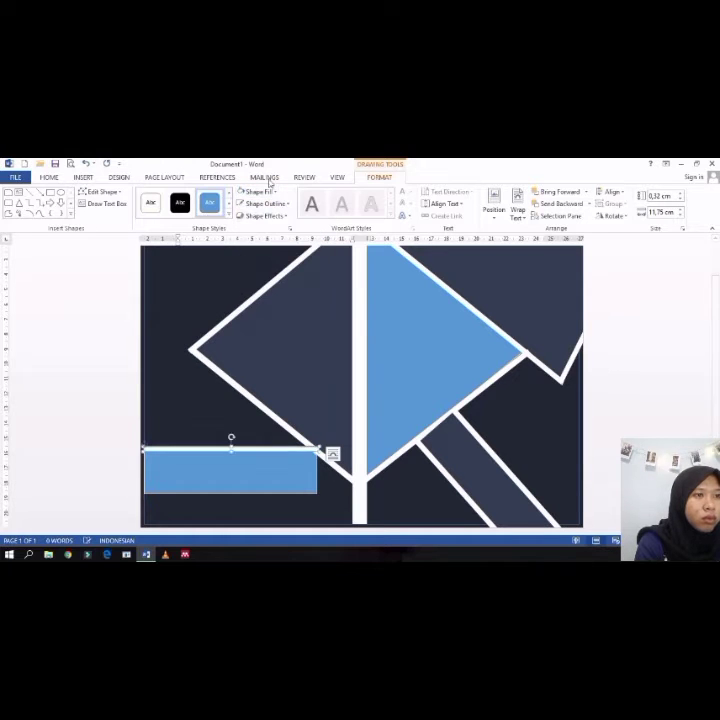
click(265, 203)
click(246, 299)
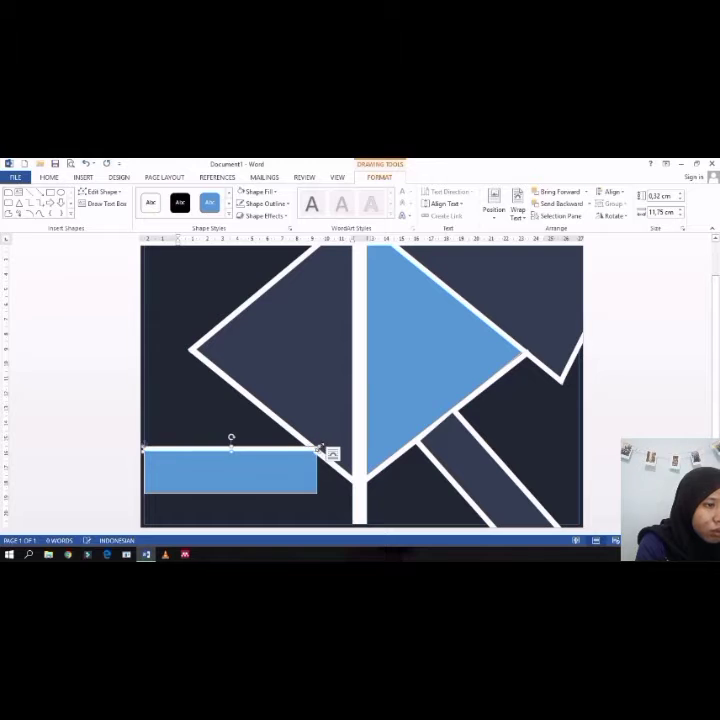
drag(319, 447, 315, 446)
Step: Duplicate the thin white bar and move the copy to the rectangle's bottom edge
key(ctrl+c)
key(ctrl+v)
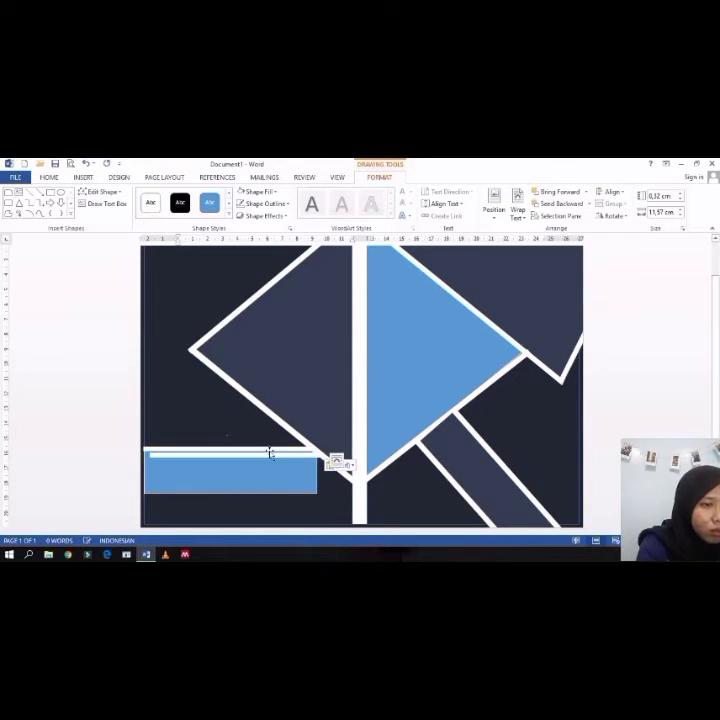
drag(245, 455, 257, 493)
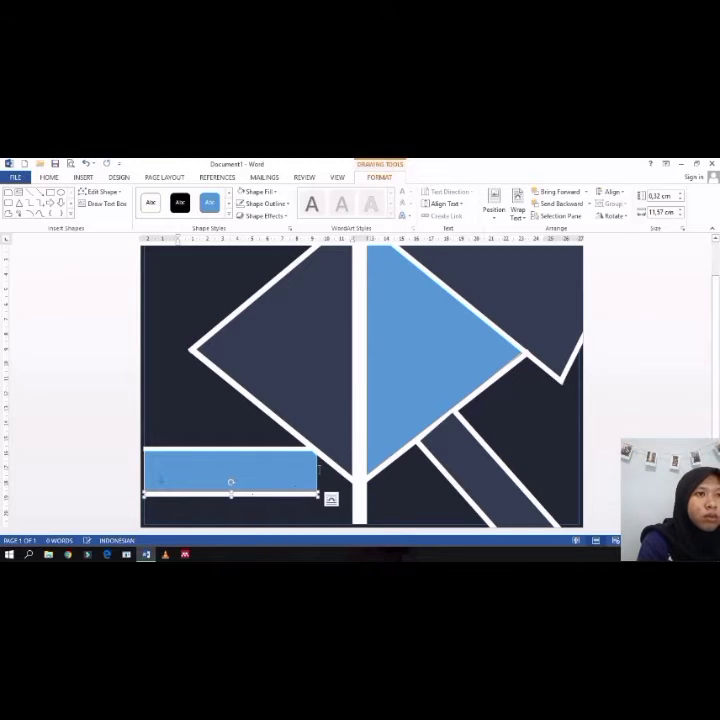
Step: Draw a thin vertical bar about 0.4 cm wide along the right edge of the lower-left rectangle
click(118, 178)
click(83, 177)
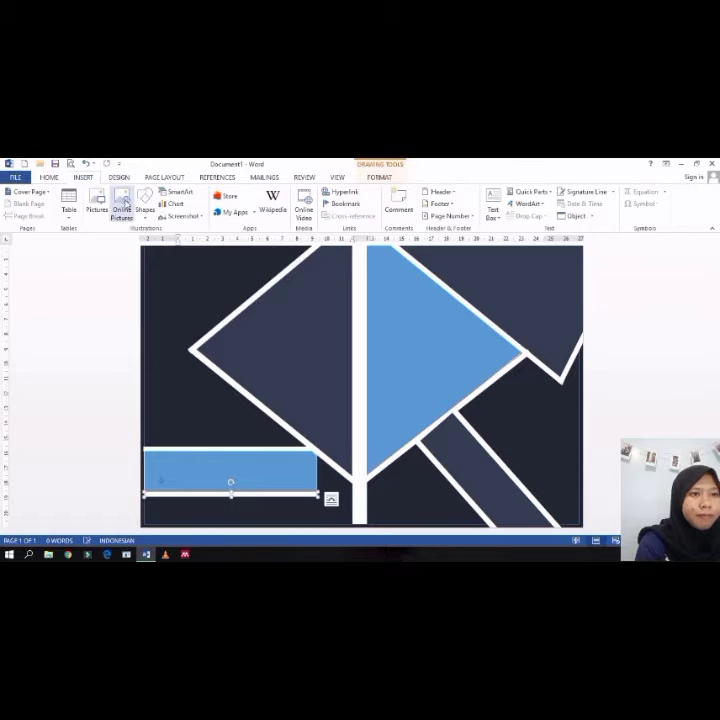
click(145, 206)
click(177, 268)
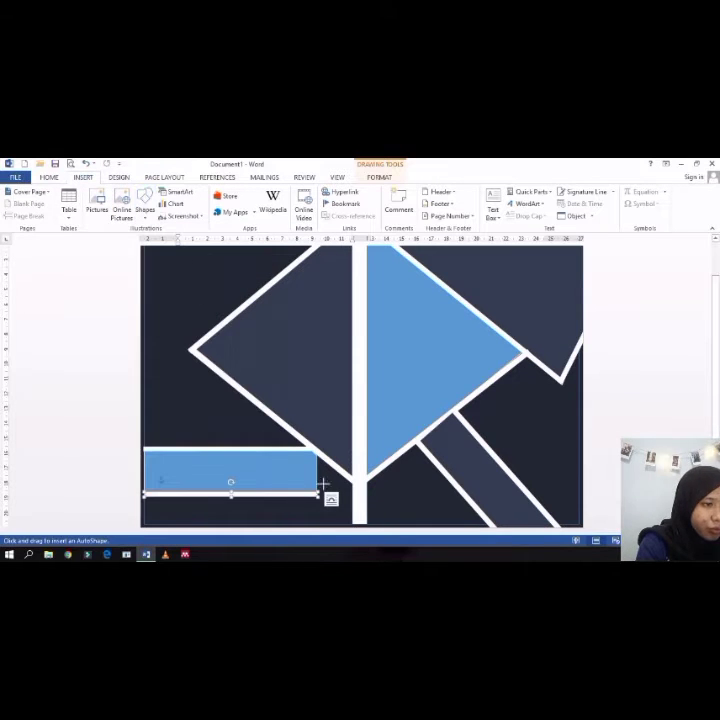
drag(317, 453, 323, 497)
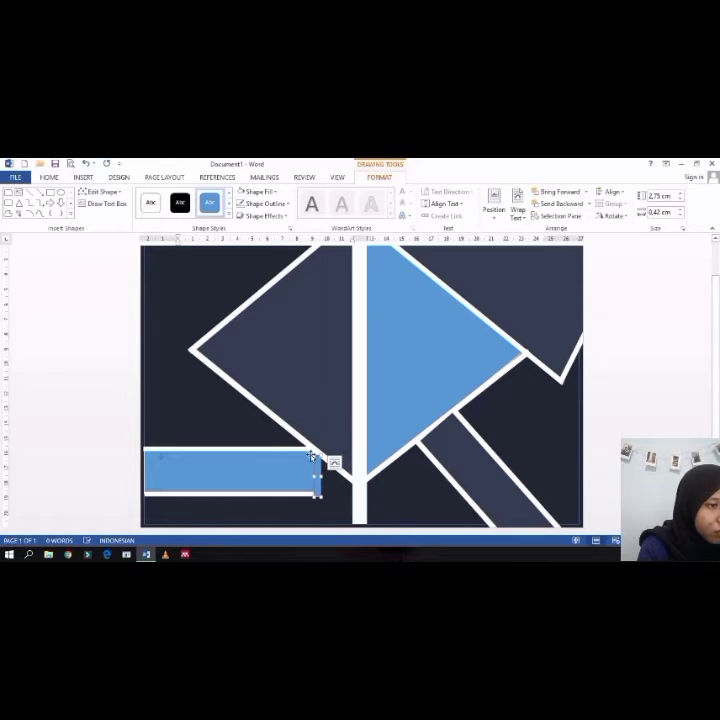
drag(316, 456, 316, 453)
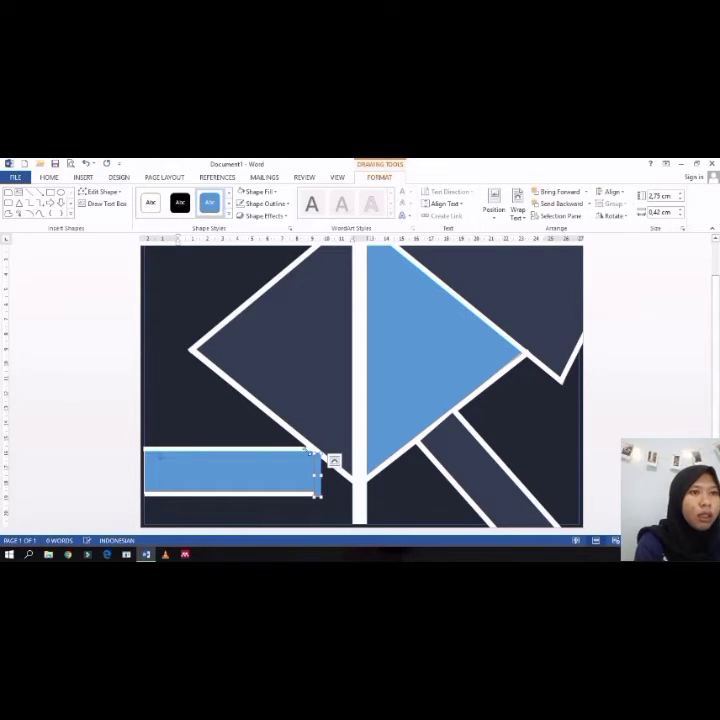
click(83, 178)
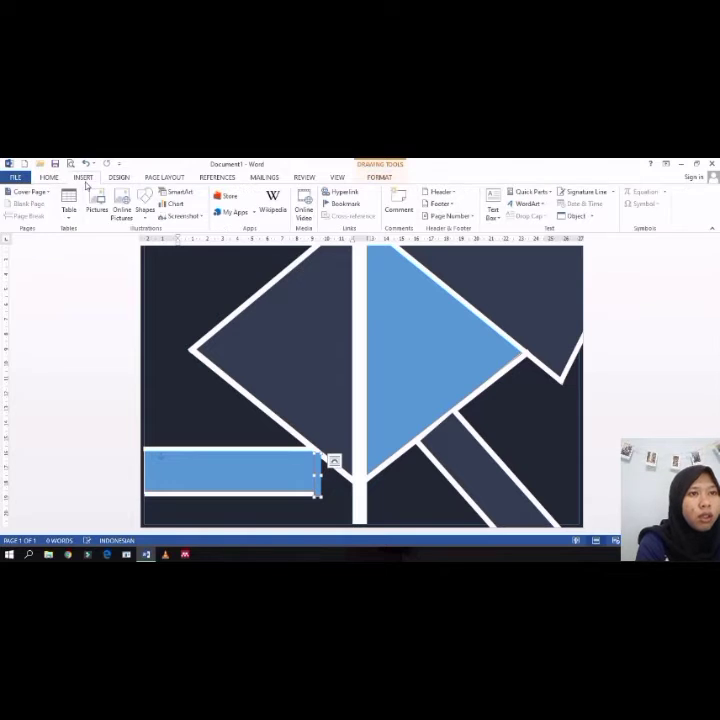
click(117, 178)
click(164, 177)
click(117, 178)
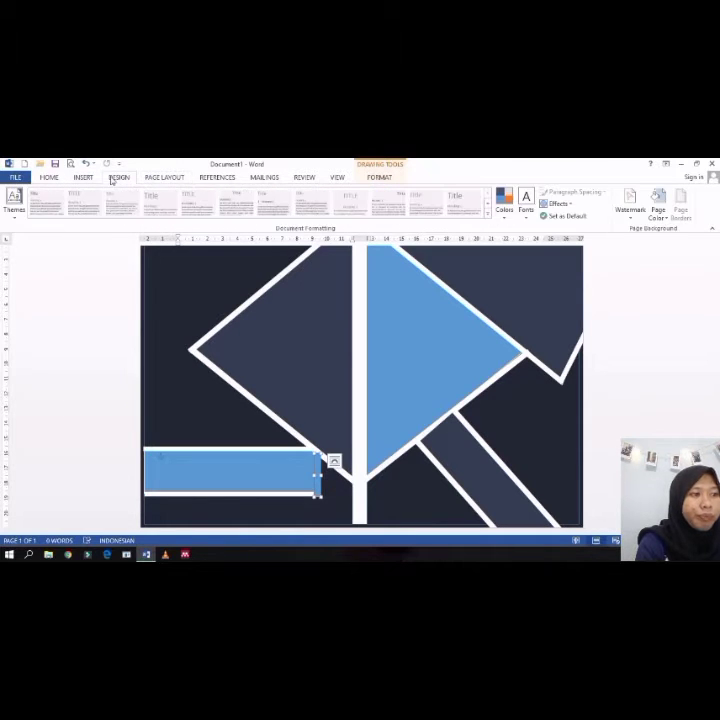
click(84, 178)
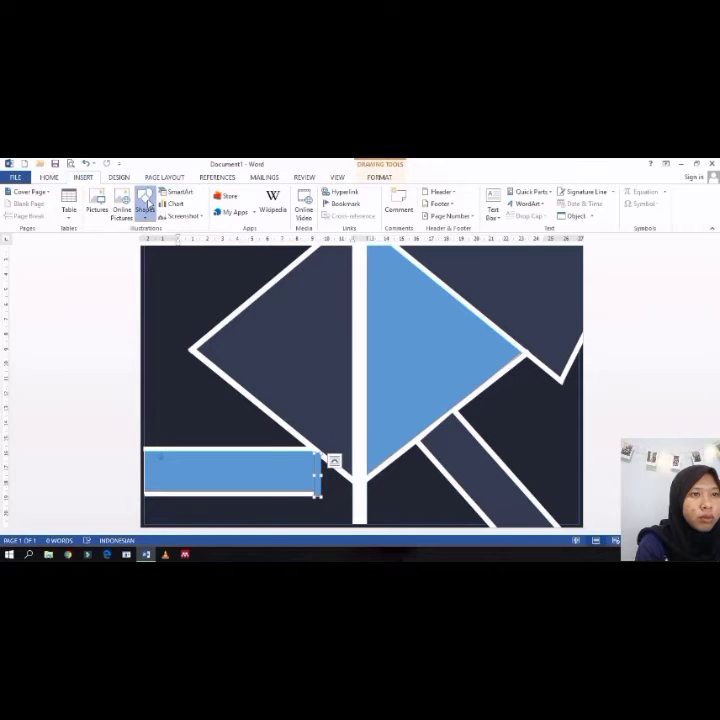
click(145, 205)
click(127, 284)
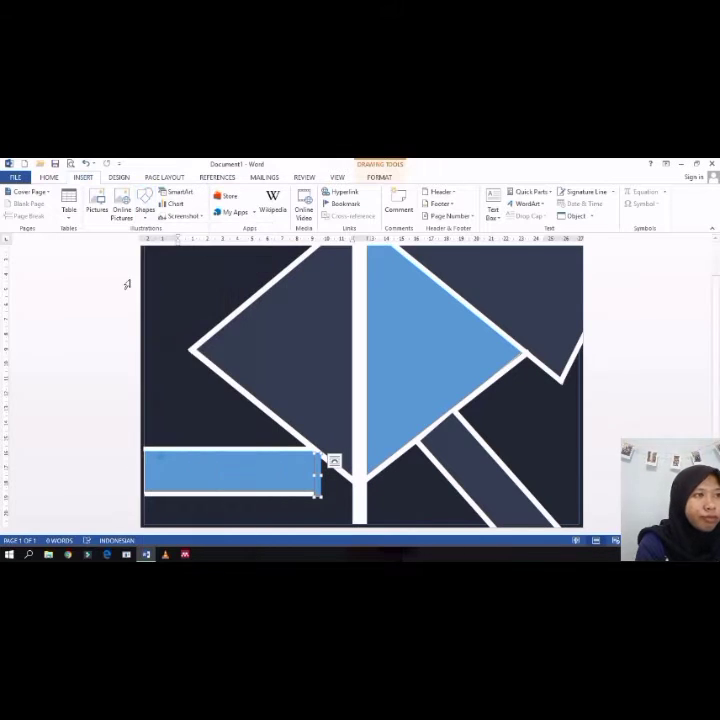
Step: Fill the thin vertical bar white and remove its outline
click(379, 177)
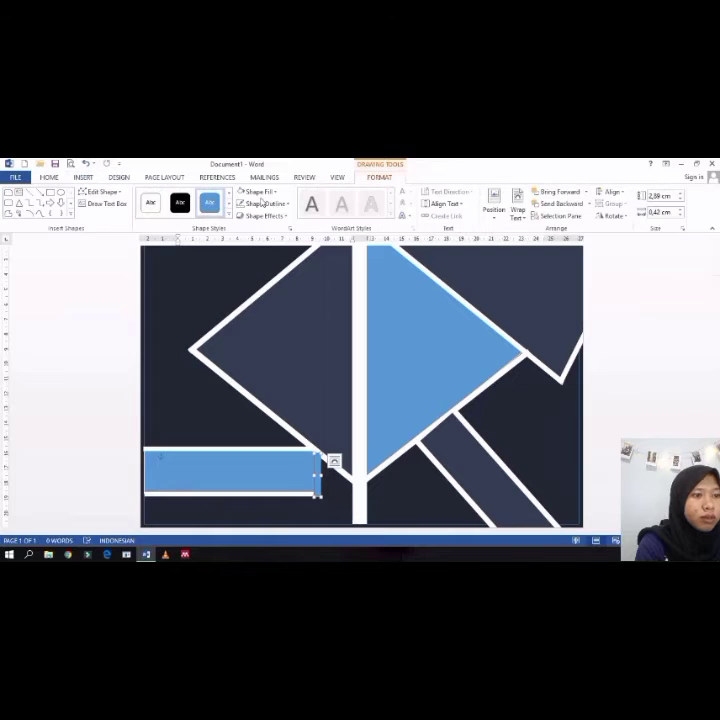
click(257, 191)
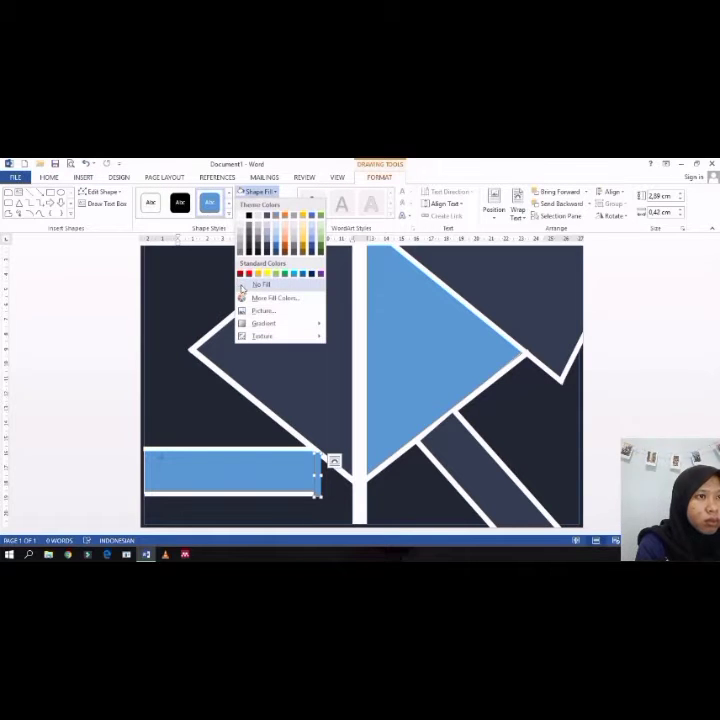
click(240, 216)
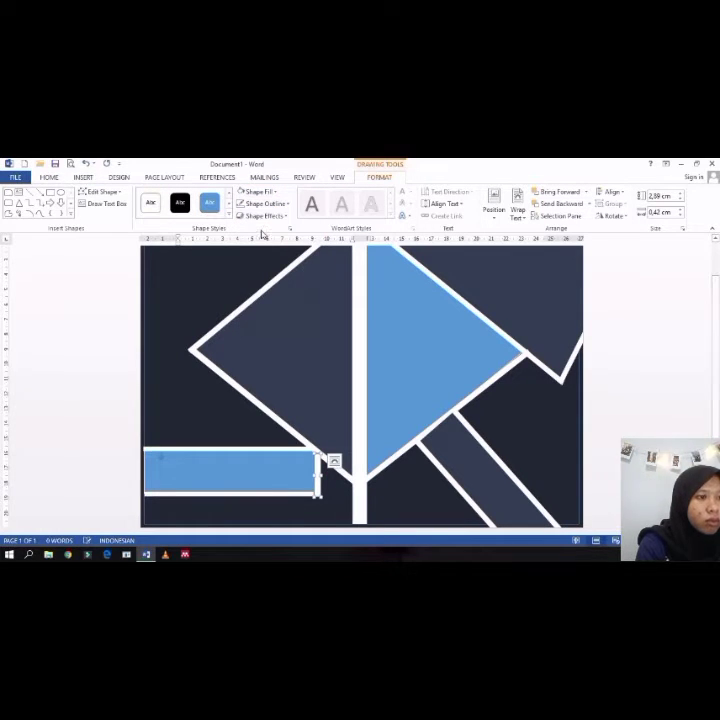
click(264, 203)
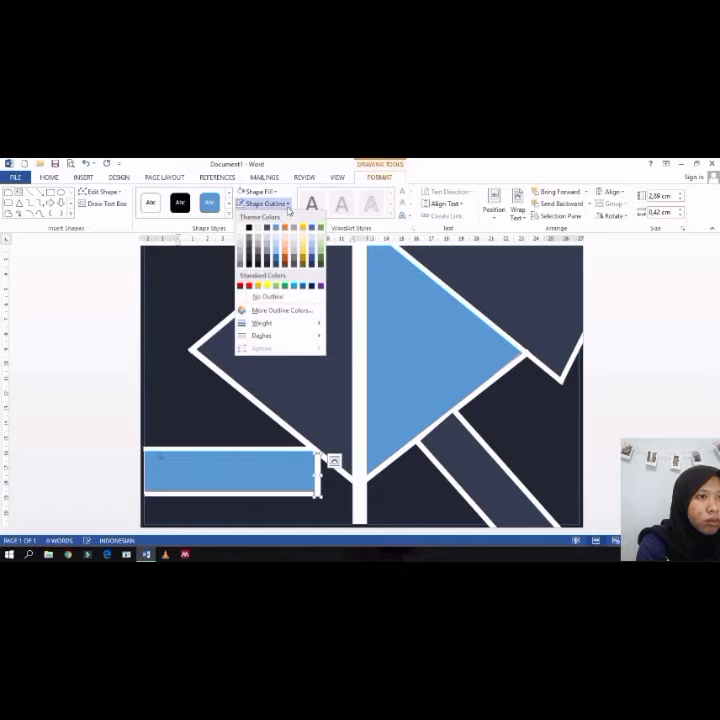
click(258, 297)
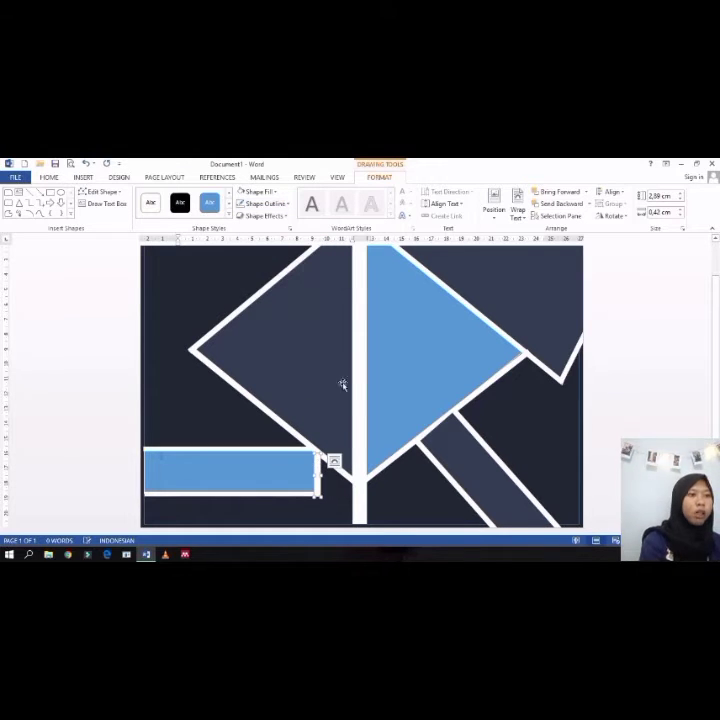
click(310, 341)
scroll(310, 342, down, 2)
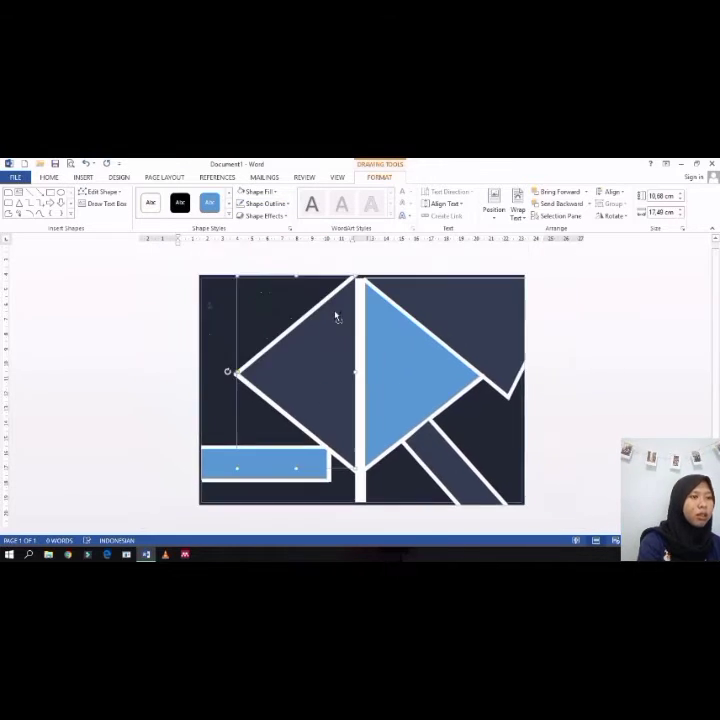
scroll(302, 280, up, 2)
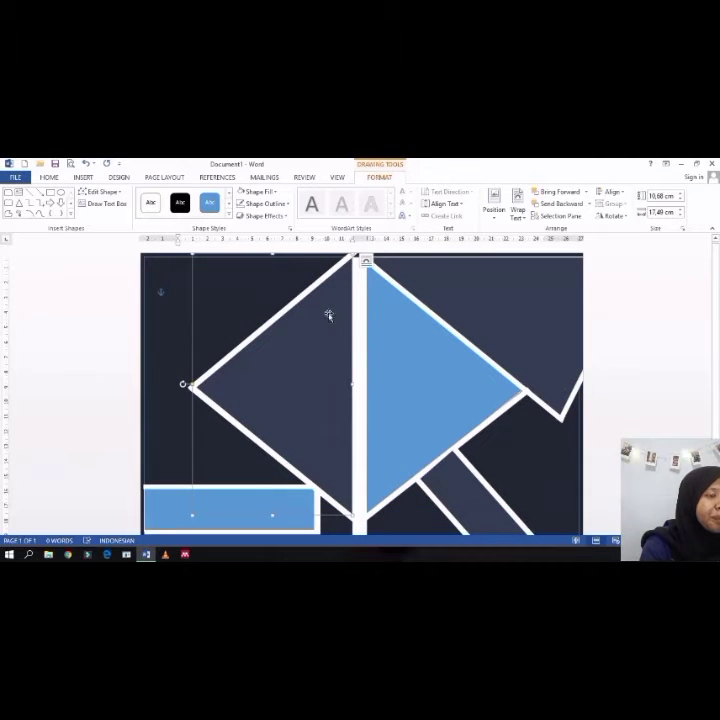
scroll(327, 317, up, 1)
scroll(327, 317, down, 2)
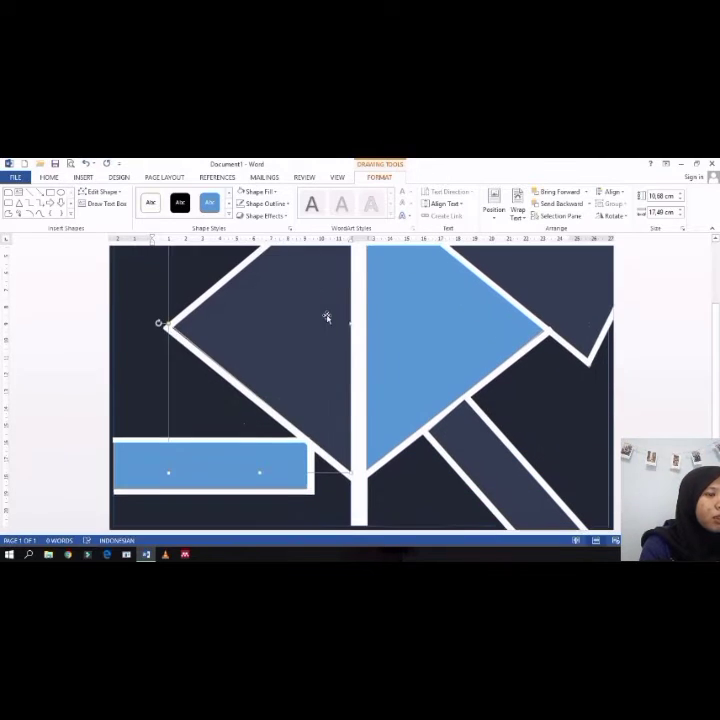
key(ctrl)
key(ctrl)
key(ctrl)
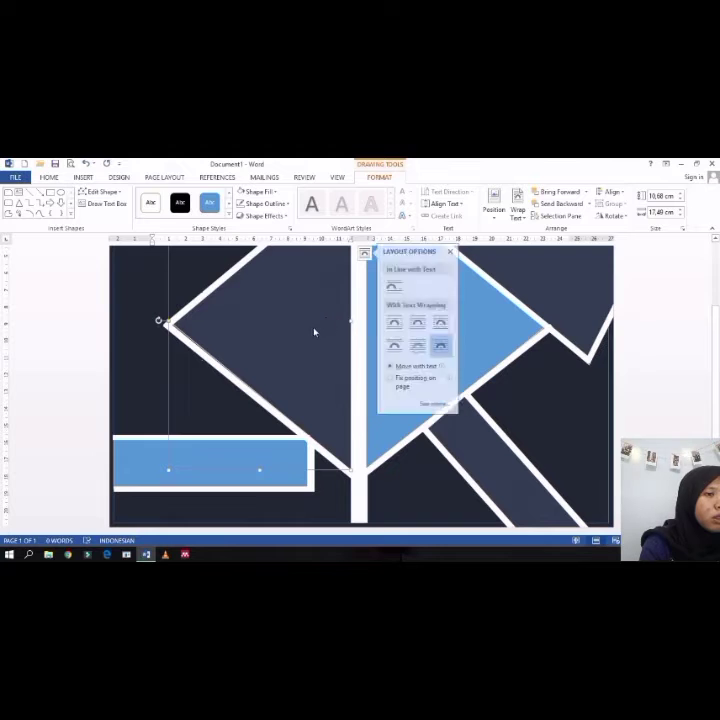
scroll(312, 334, down, 1)
scroll(195, 330, up, 2)
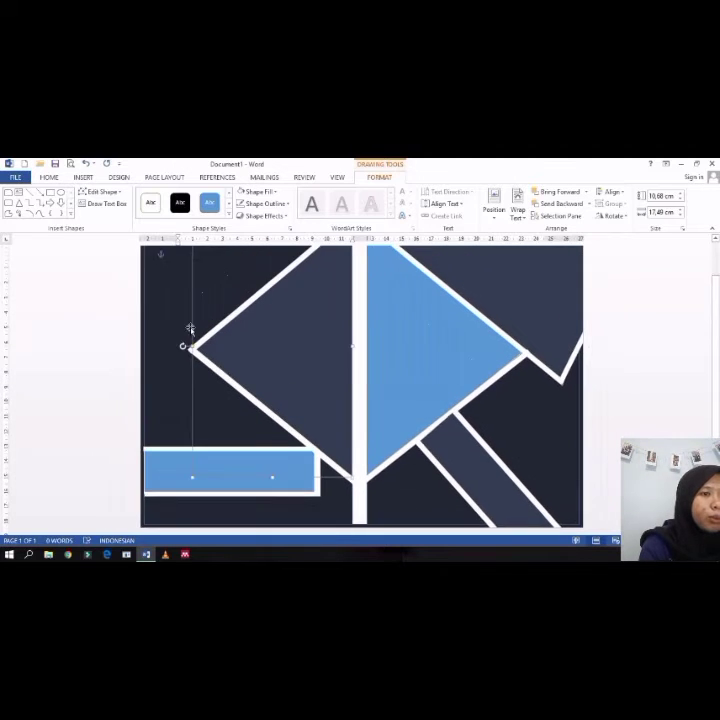
click(168, 330)
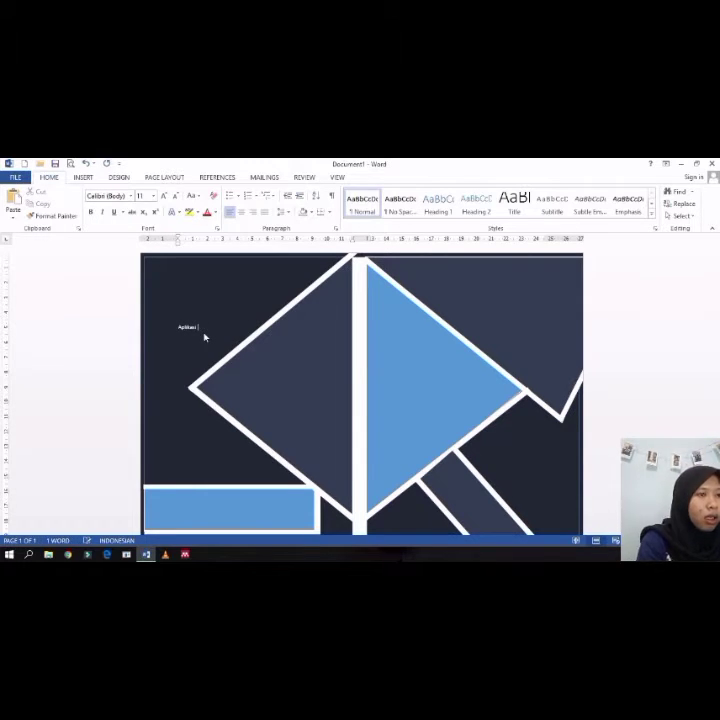
key(Return)
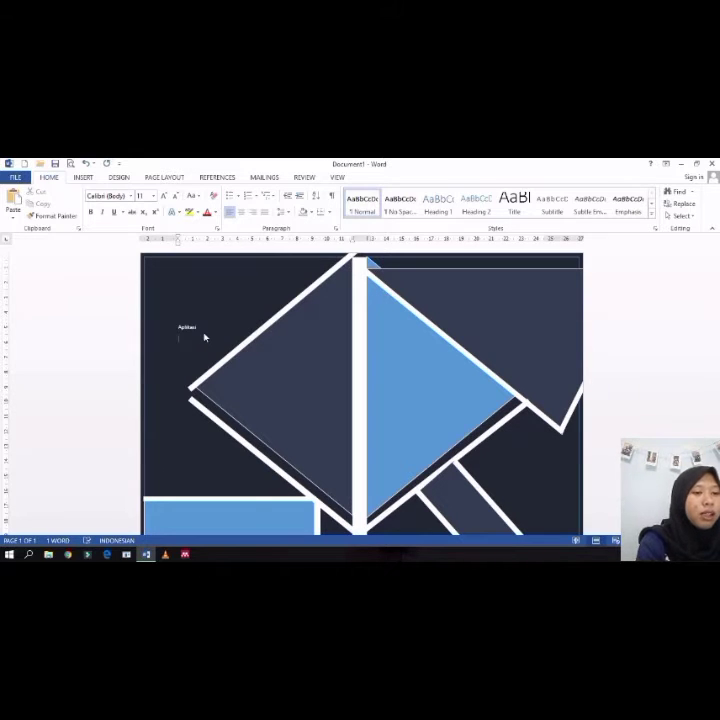
key(BackSpace)
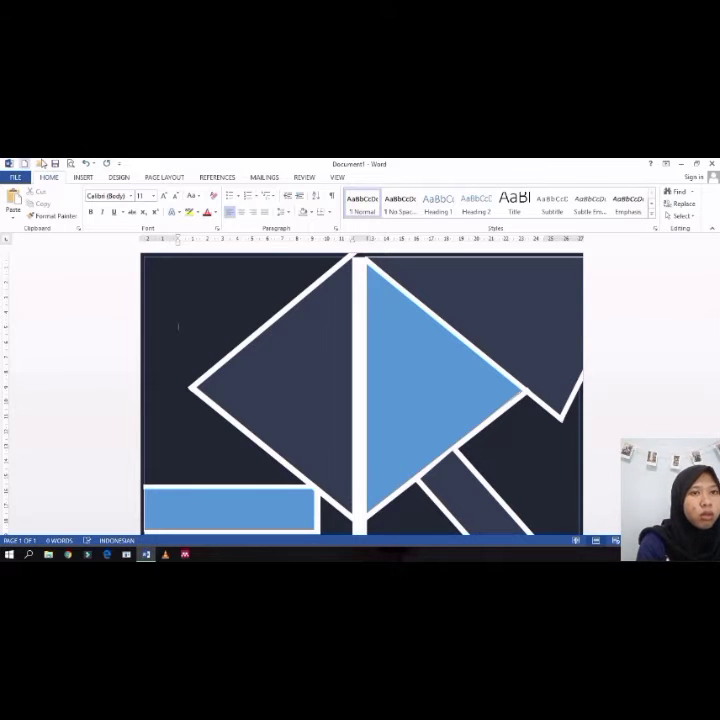
Step: Open a new blank document and draw a rectangle about 14.3 cm wide and 5.4 cm tall near the top
click(25, 164)
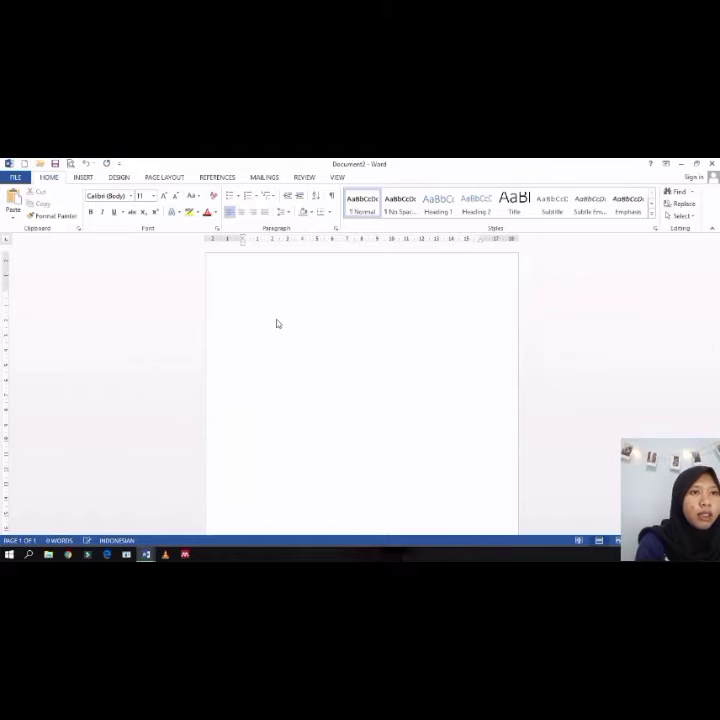
click(118, 177)
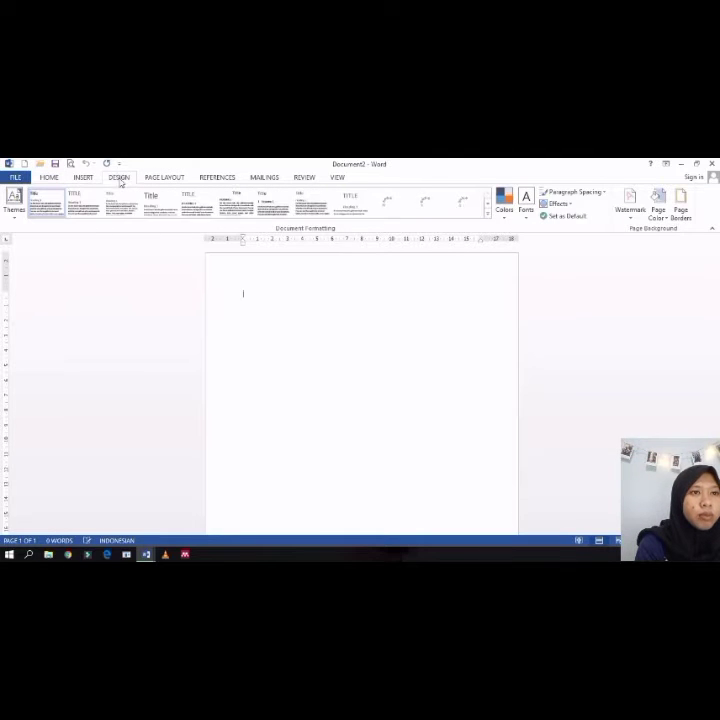
click(83, 177)
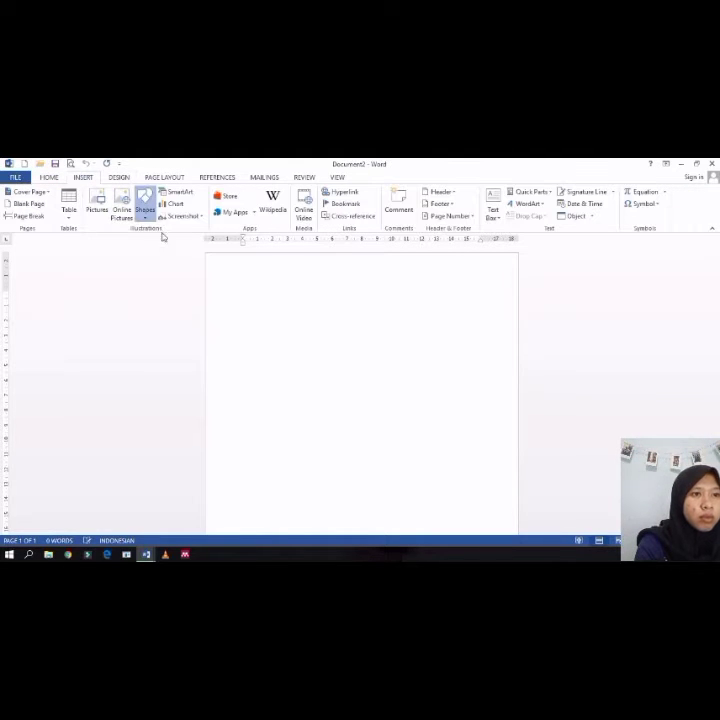
click(145, 205)
click(143, 296)
mouse_move(253, 300)
mouse_down()
mouse_move(434, 389)
mouse_move(464, 373)
mouse_move(466, 381)
mouse_up()
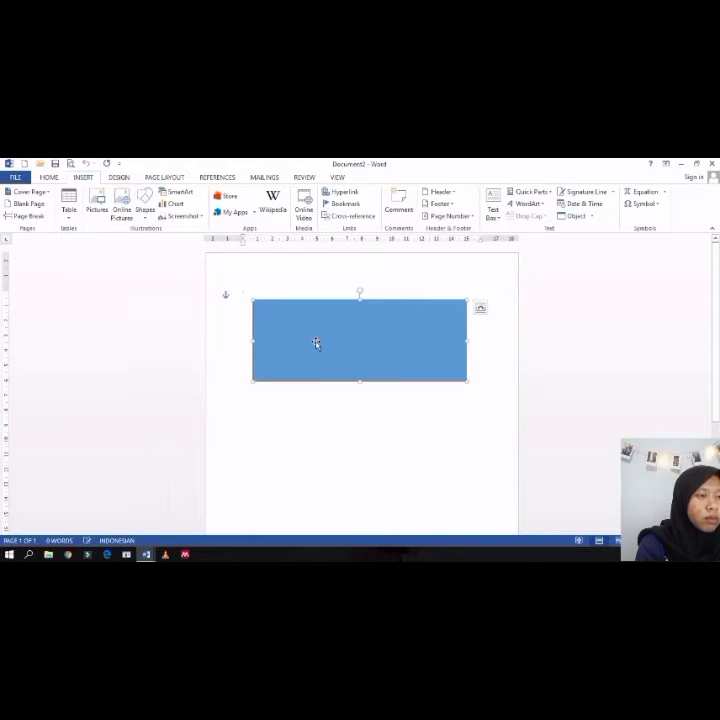
Step: Add text to the rectangle reading APLIKASI on the first line and KOMPUTER on the second
right_click(323, 343)
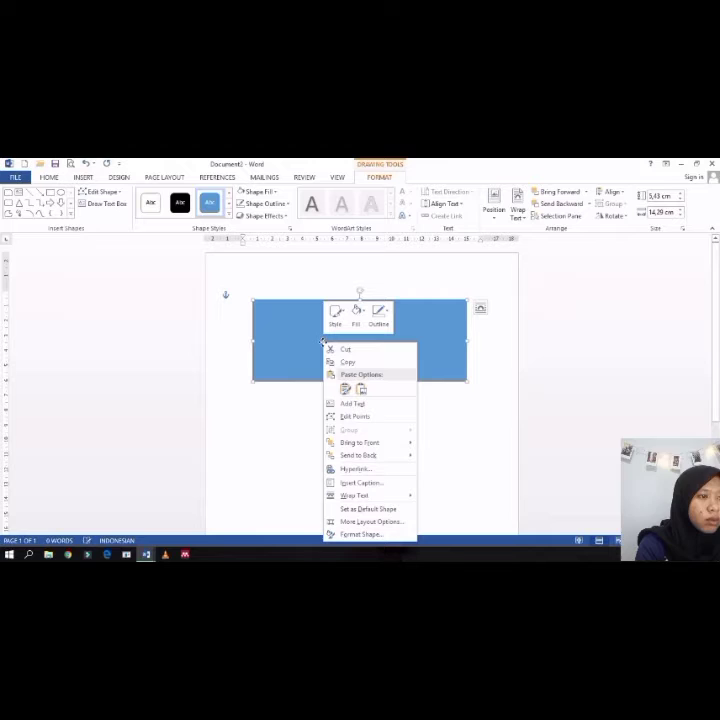
click(352, 403)
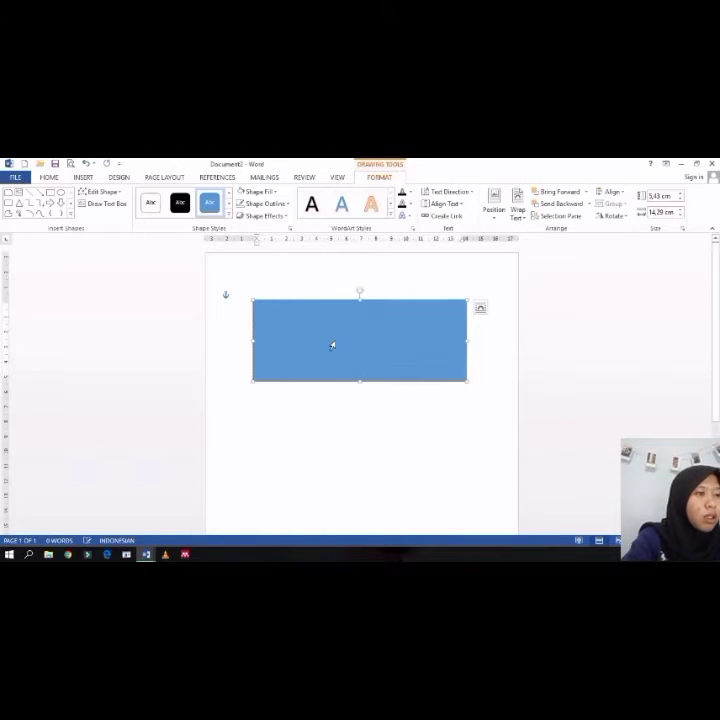
text(H)
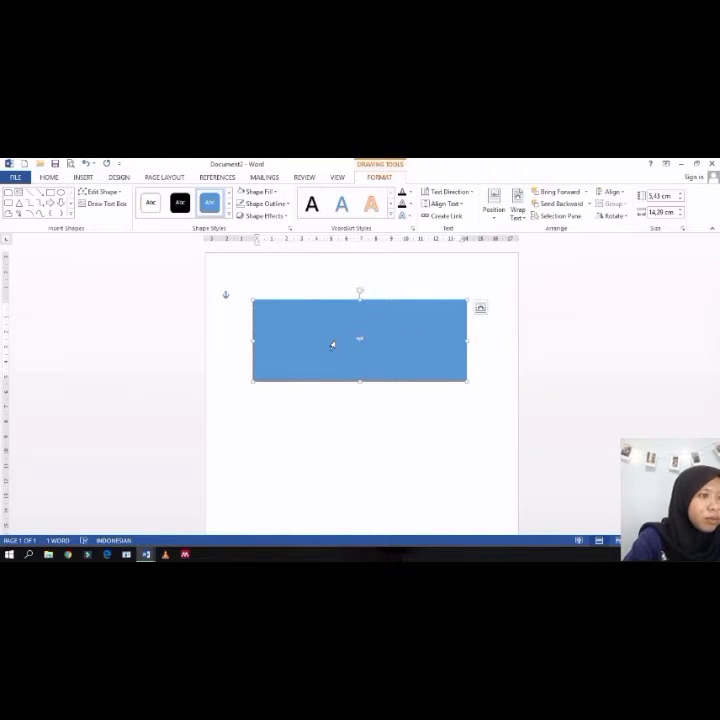
key(BackSpace)
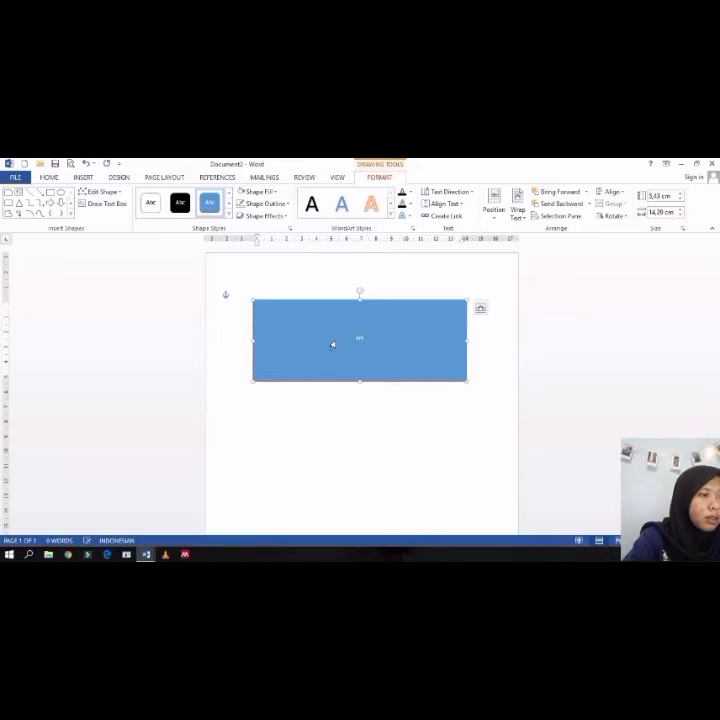
text(APLIKASI)
key(Return)
text(KO)
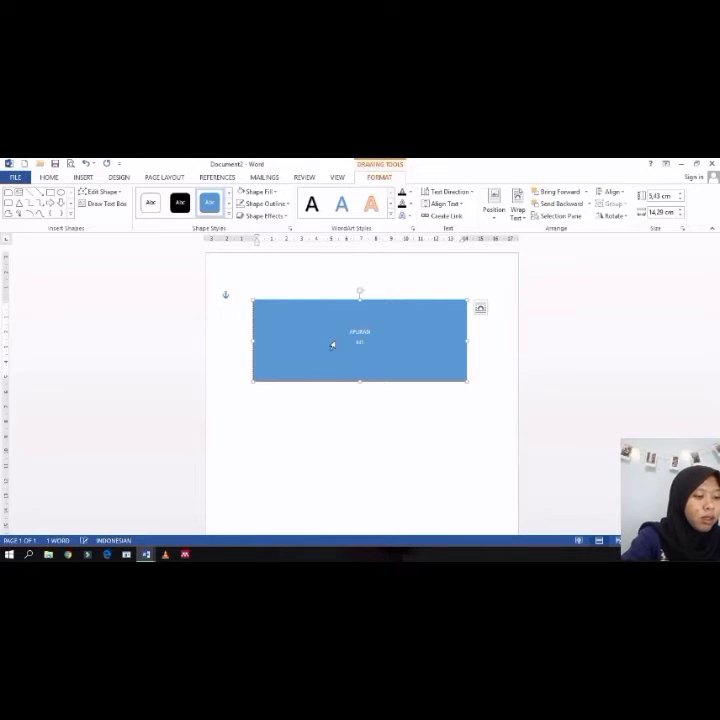
text(MPUTER)
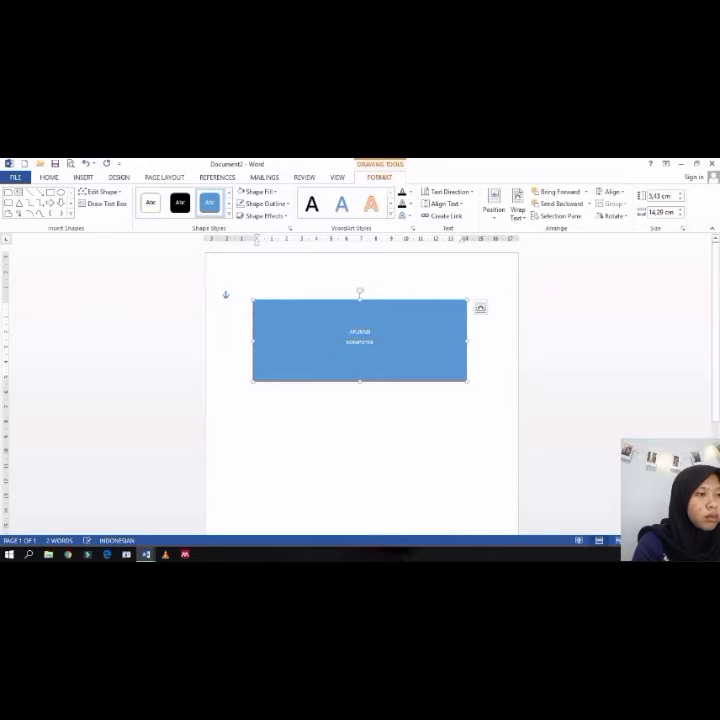
Step: Select all the rectangle's text and set its font size to 36
key(ctrl+a)
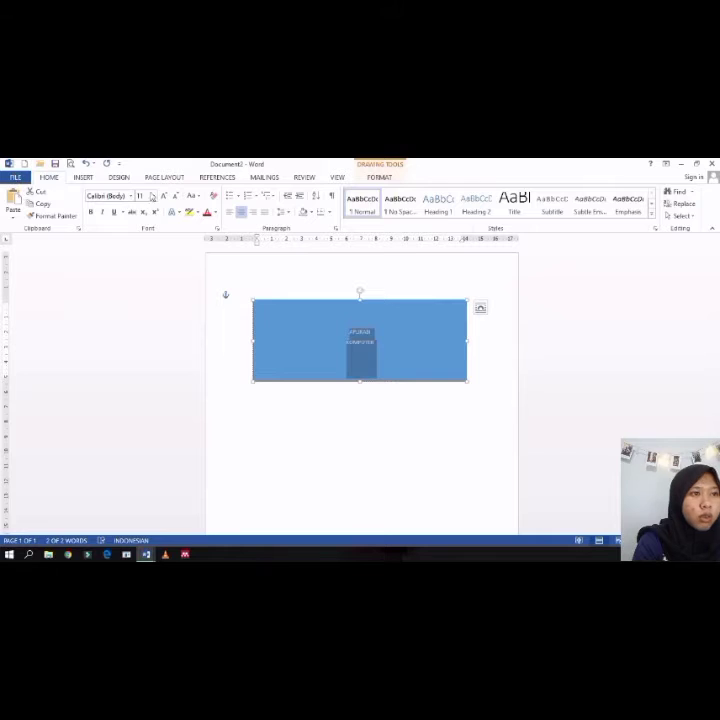
click(166, 196)
click(166, 196)
click(166, 196)
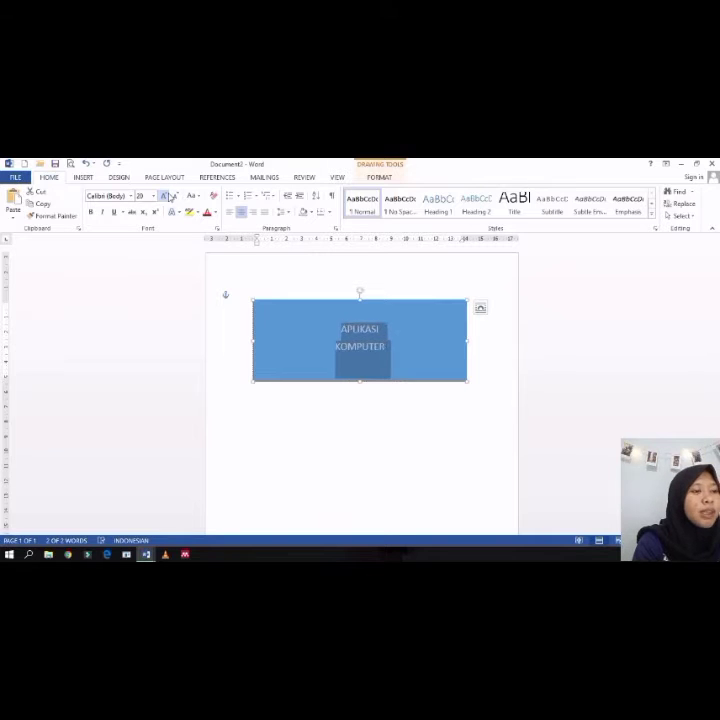
click(166, 196)
click(166, 196)
click(166, 196)
click(166, 196)
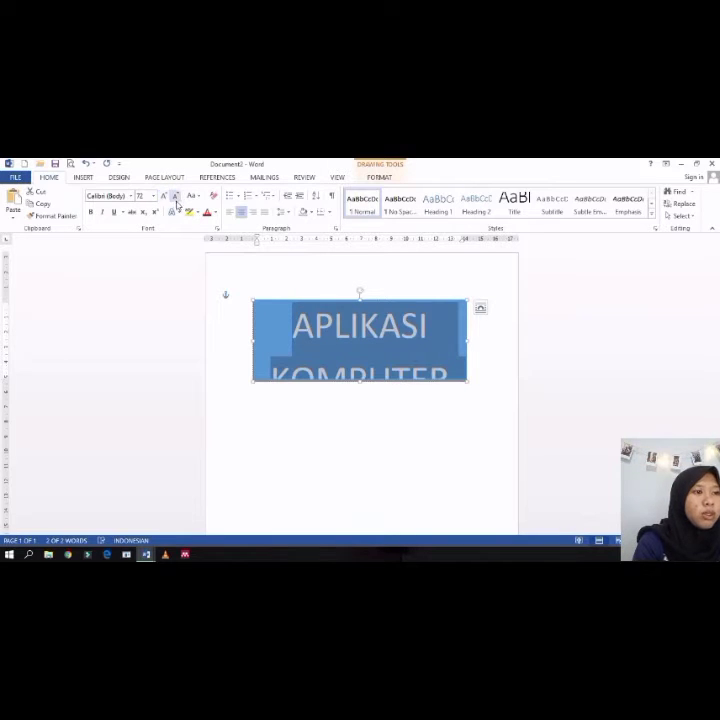
click(177, 198)
click(177, 198)
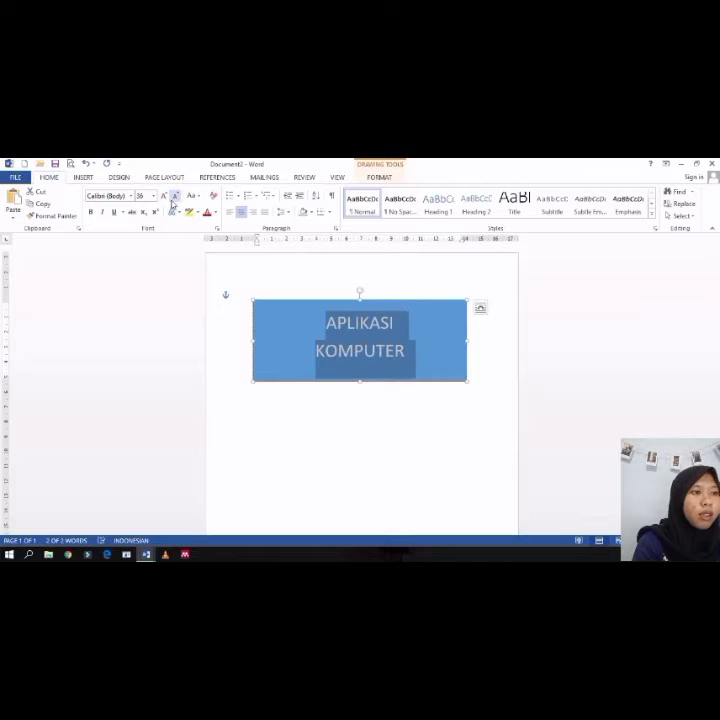
Step: Decrease the rectangle's text size to 28
click(172, 199)
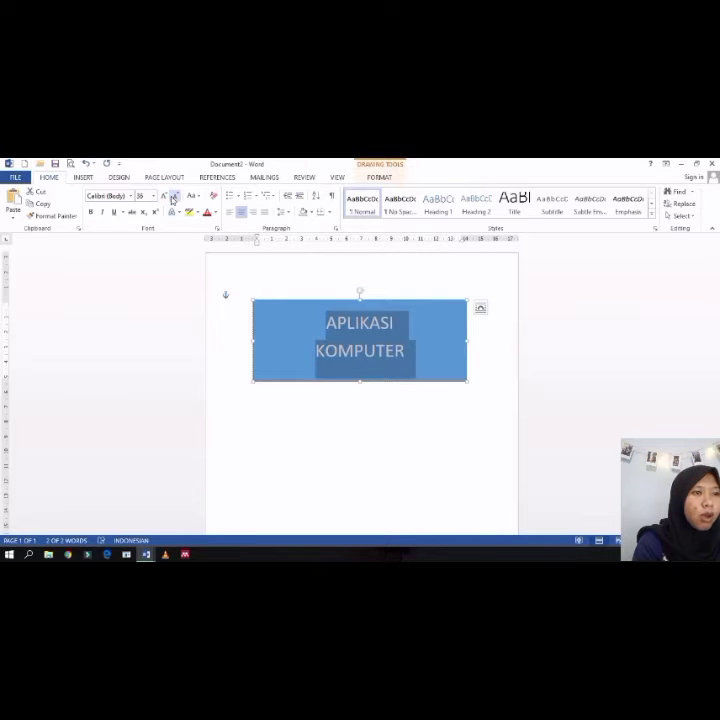
click(173, 198)
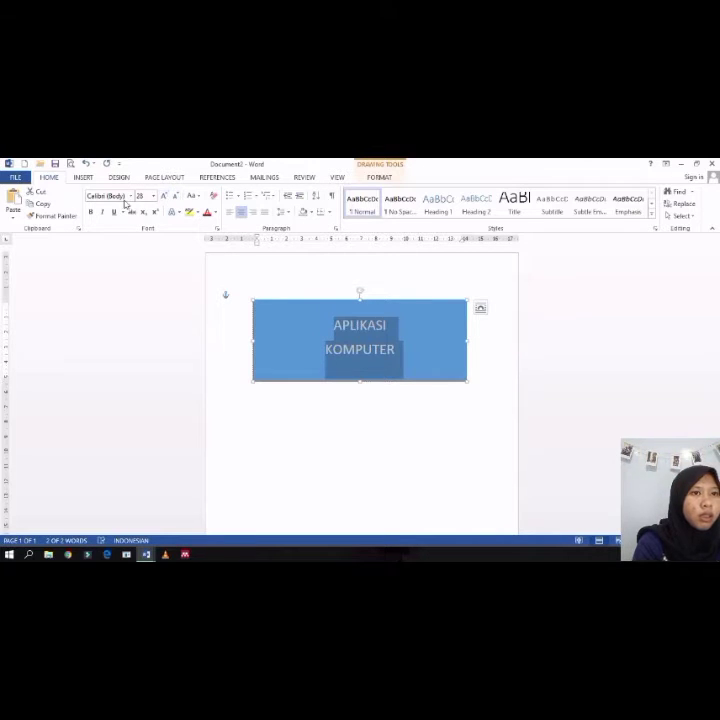
click(129, 196)
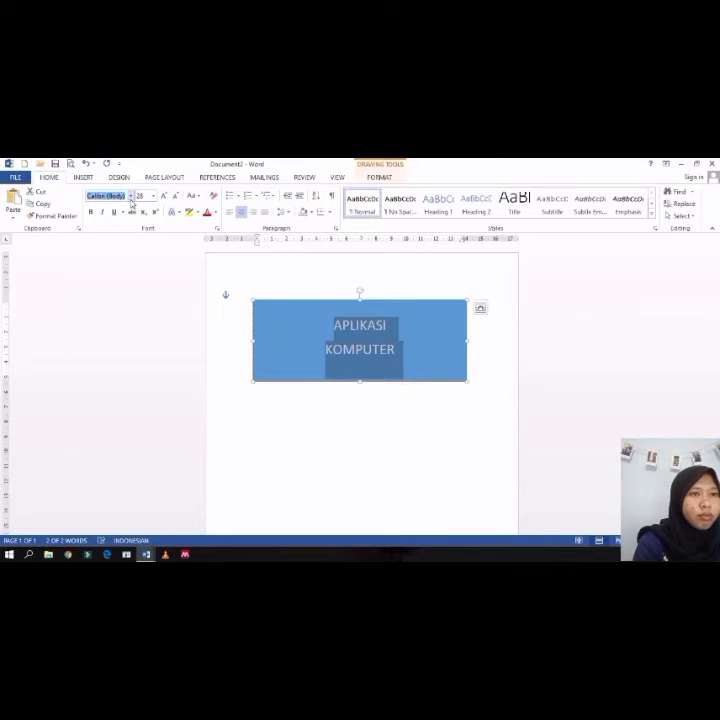
click(208, 294)
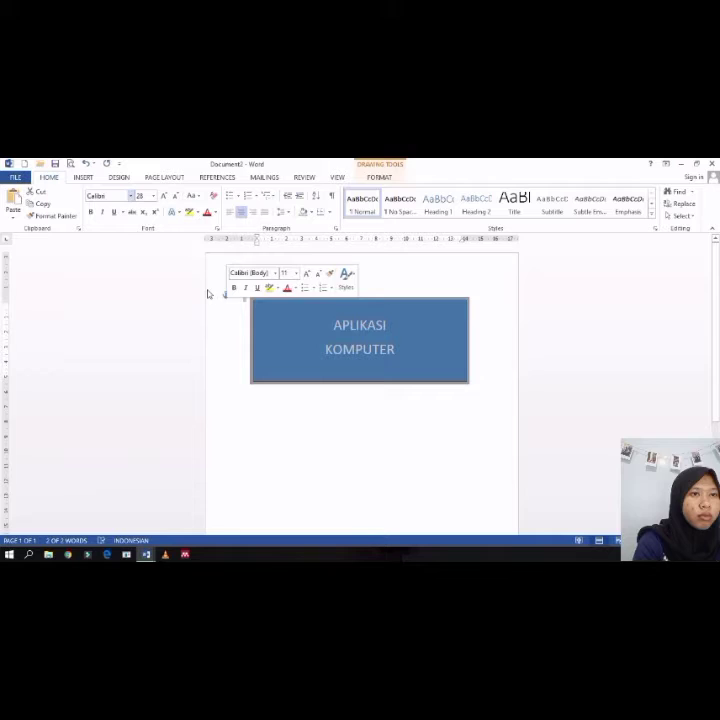
click(131, 197)
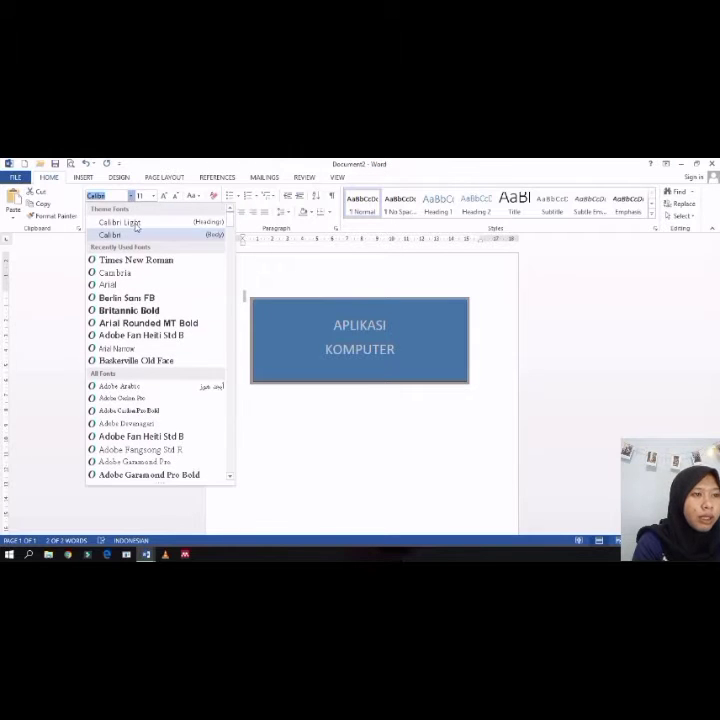
click(146, 261)
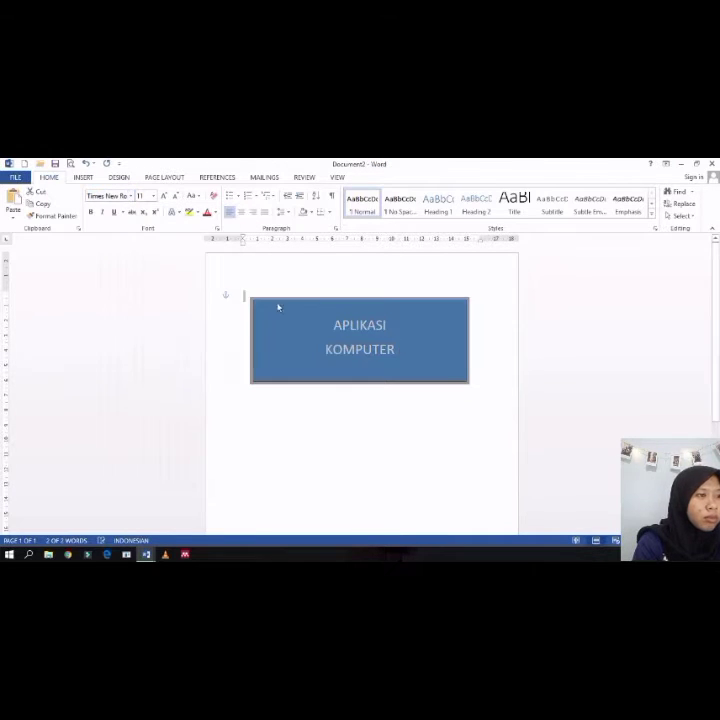
Step: Select the rectangle's text and format it as bold italic Times New Roman
click(422, 362)
drag(420, 360, 334, 324)
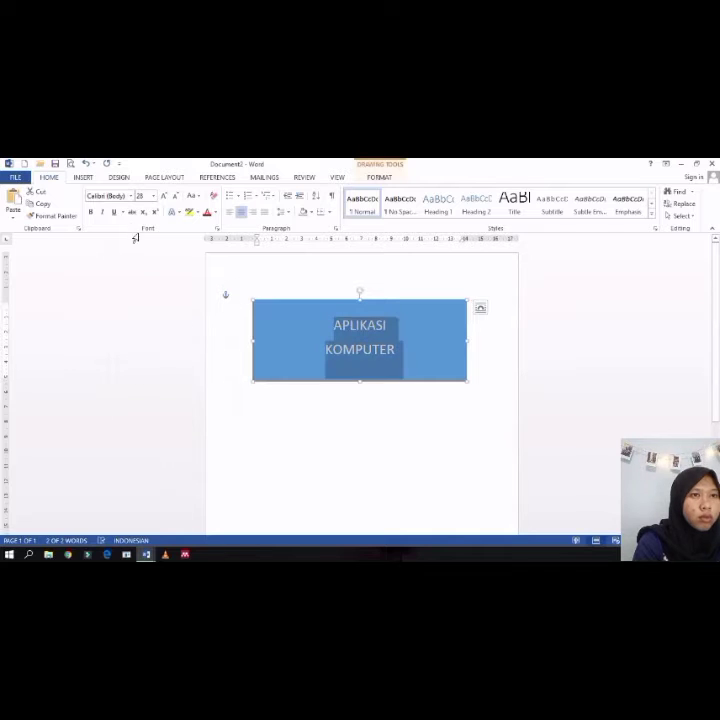
click(131, 197)
click(131, 198)
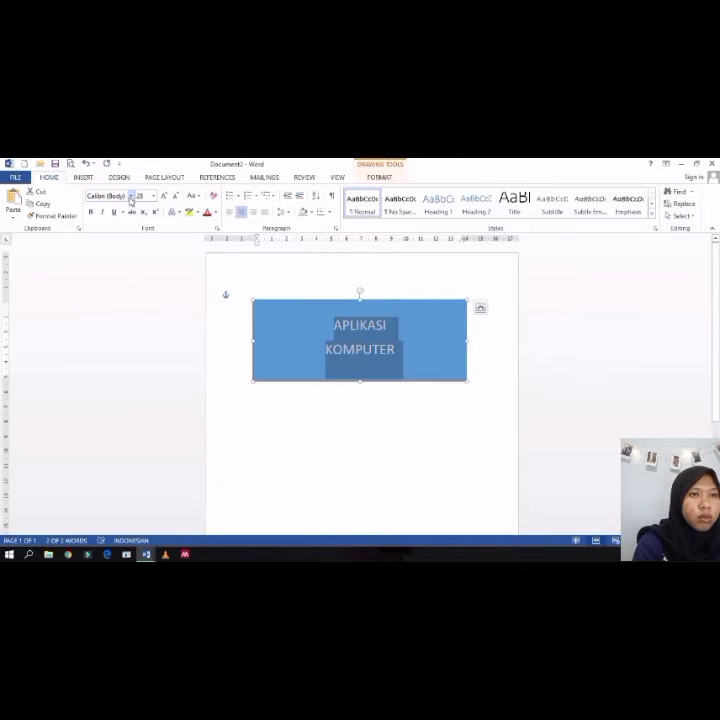
click(130, 200)
click(130, 200)
click(130, 199)
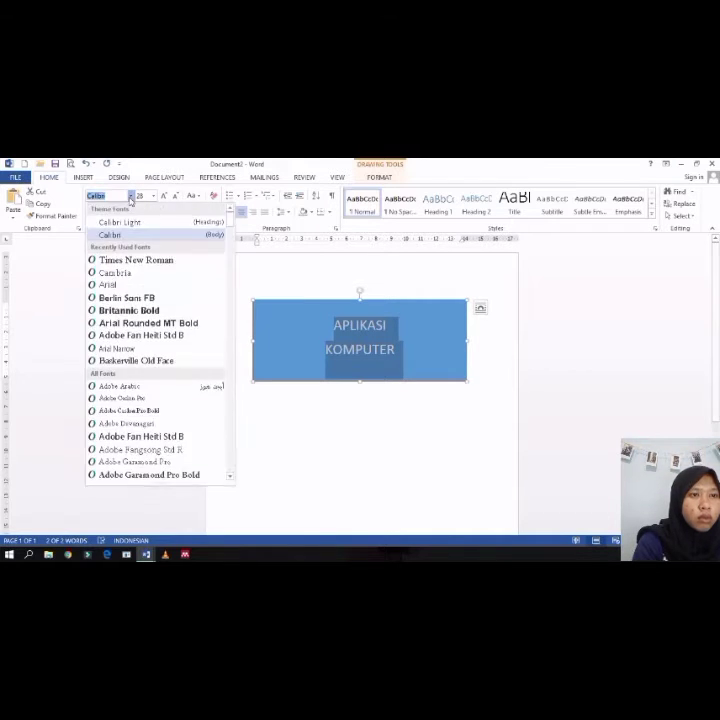
click(156, 263)
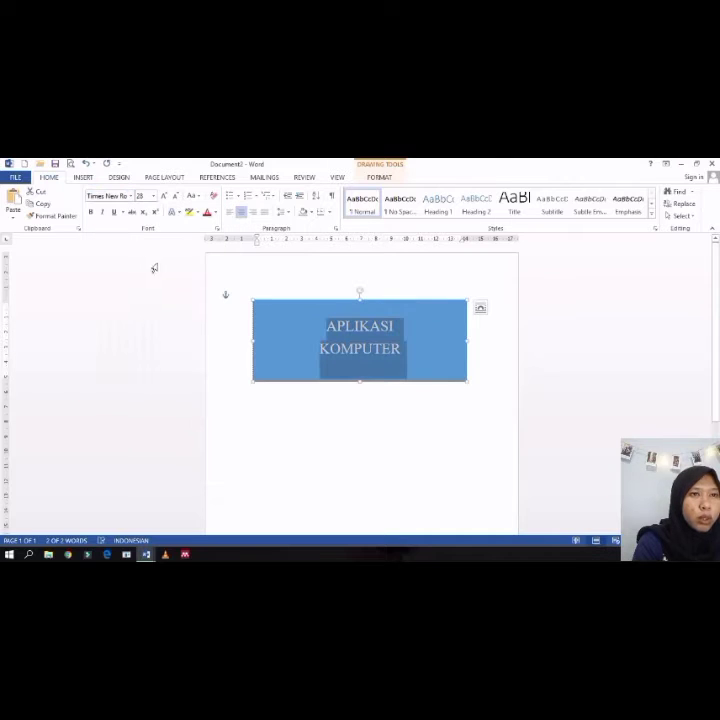
click(103, 213)
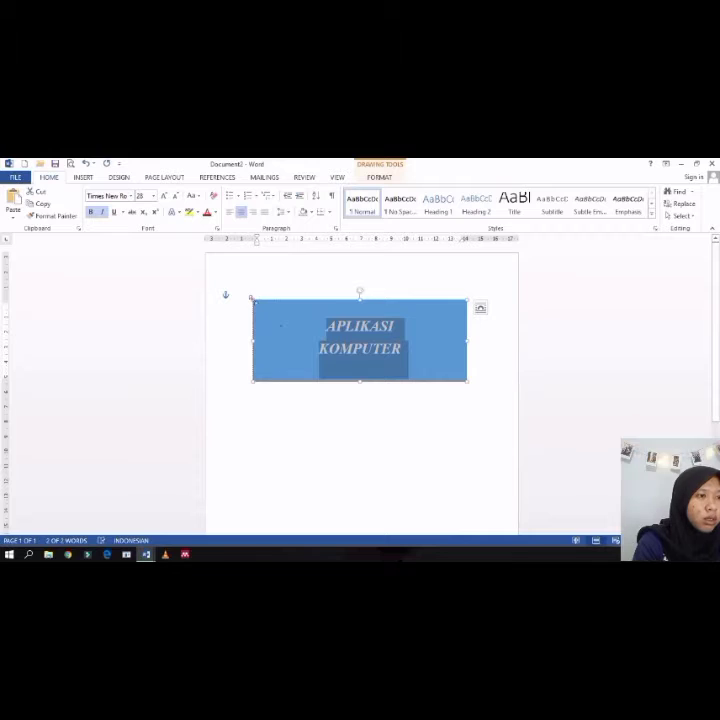
Step: Shrink the rectangle from its upper-left corner and enlarge its text to 36
drag(251, 298, 310, 318)
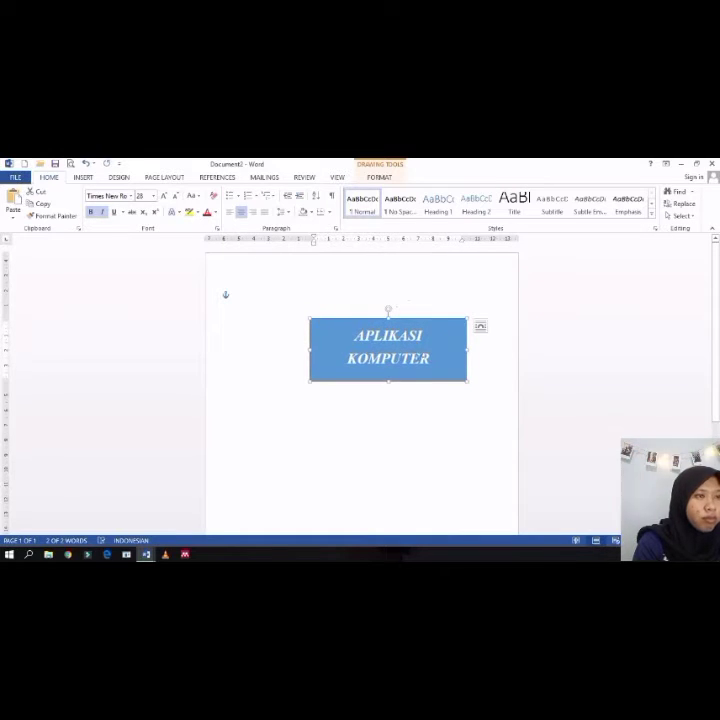
triple_click(394, 335)
click(165, 199)
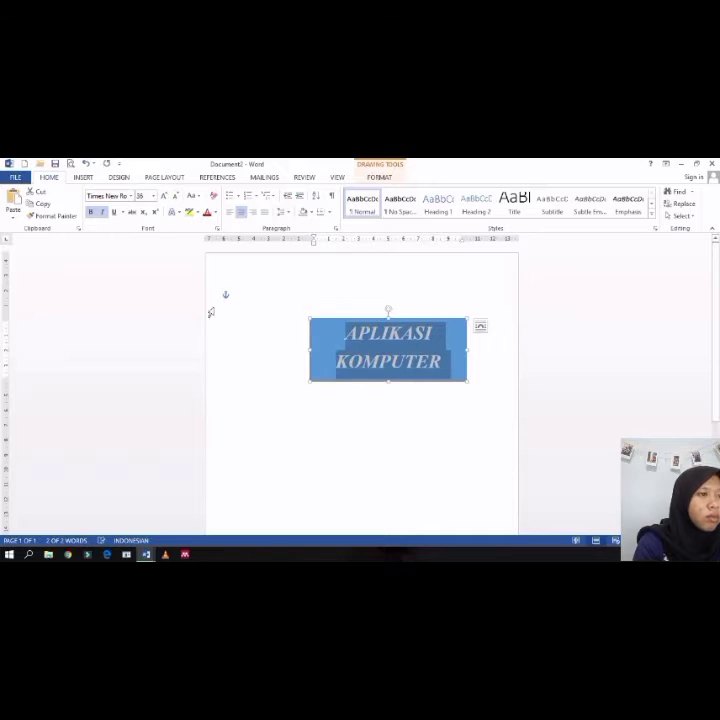
click(225, 333)
click(383, 334)
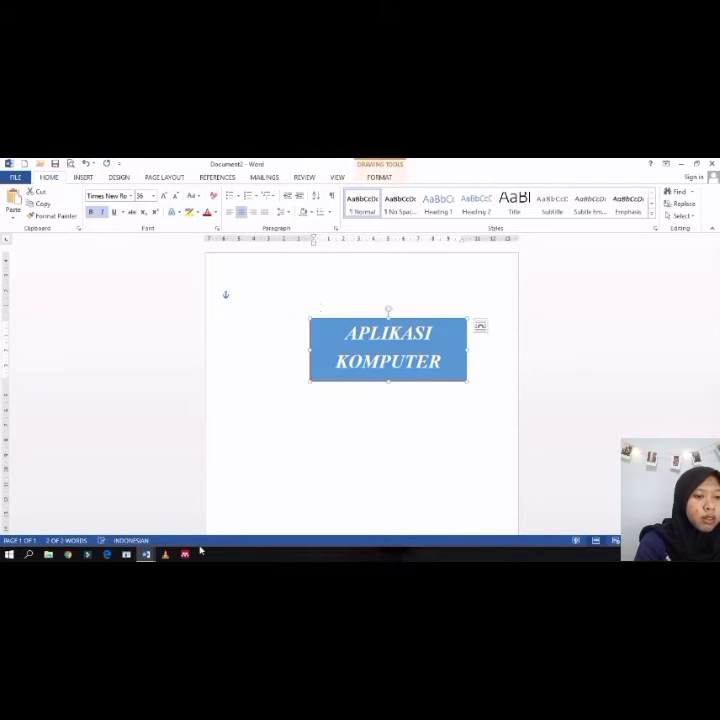
Step: Switch to Document1 and paste the title rectangle into the brochure layout
click(148, 558)
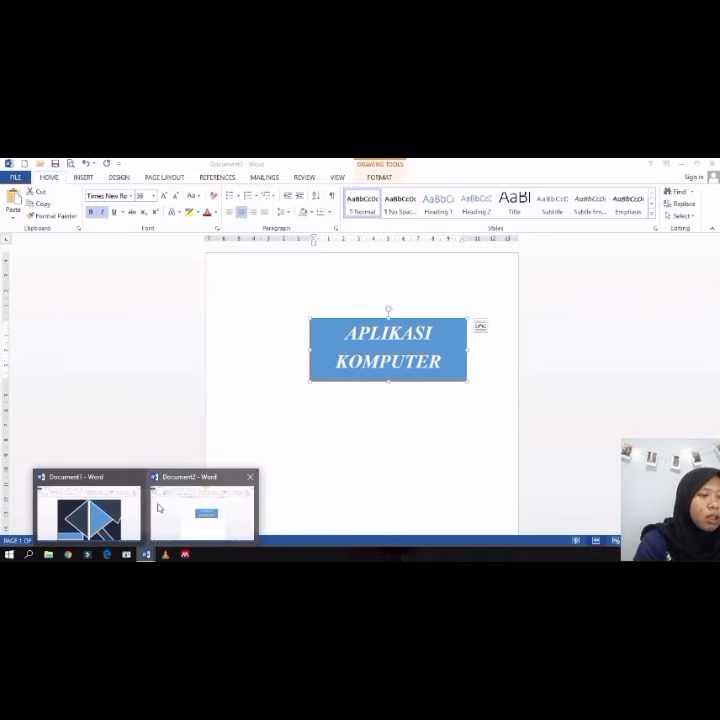
click(72, 512)
key(ctrl+v)
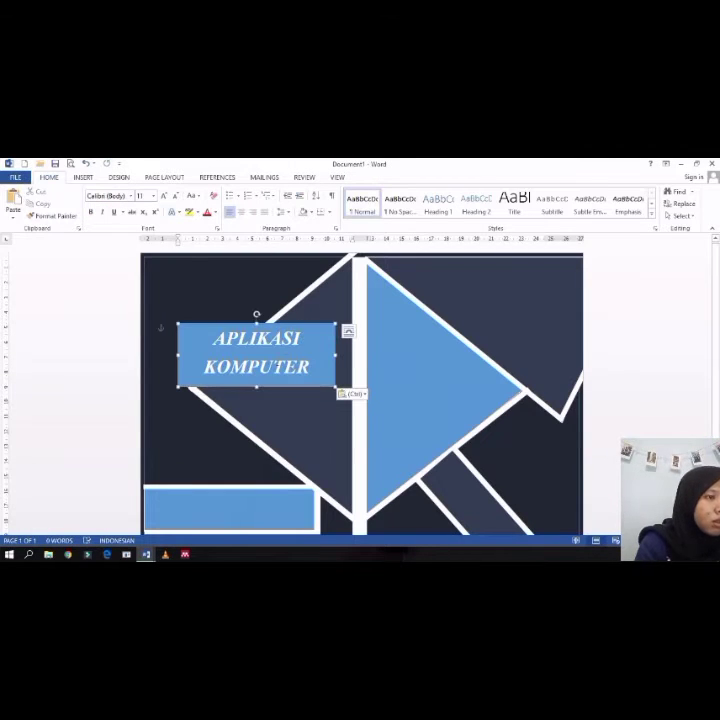
Step: Move the title rectangle onto the blue triangle and shrink it from its upper-right corner
drag(214, 369, 445, 372)
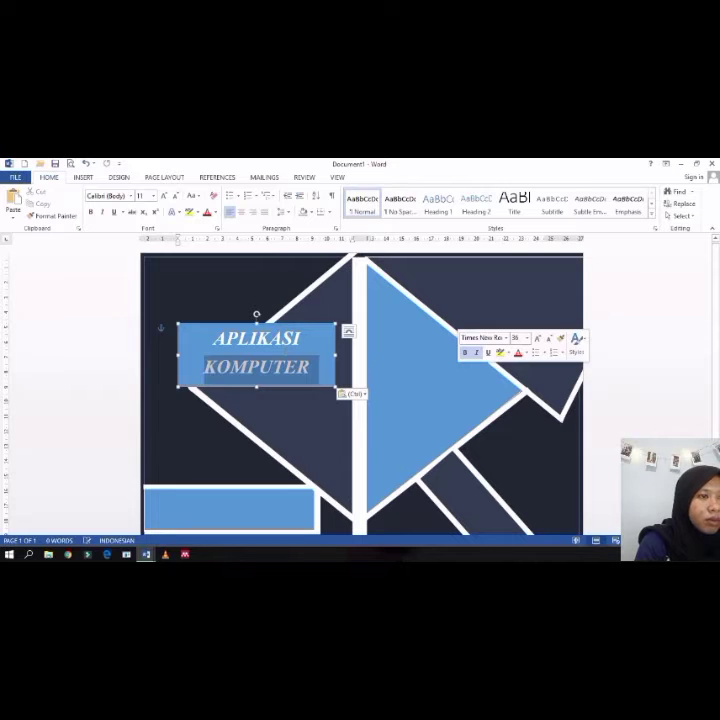
click(278, 327)
mouse_move(278, 327)
mouse_down()
mouse_move(446, 344)
mouse_move(440, 351)
mouse_move(448, 356)
mouse_up()
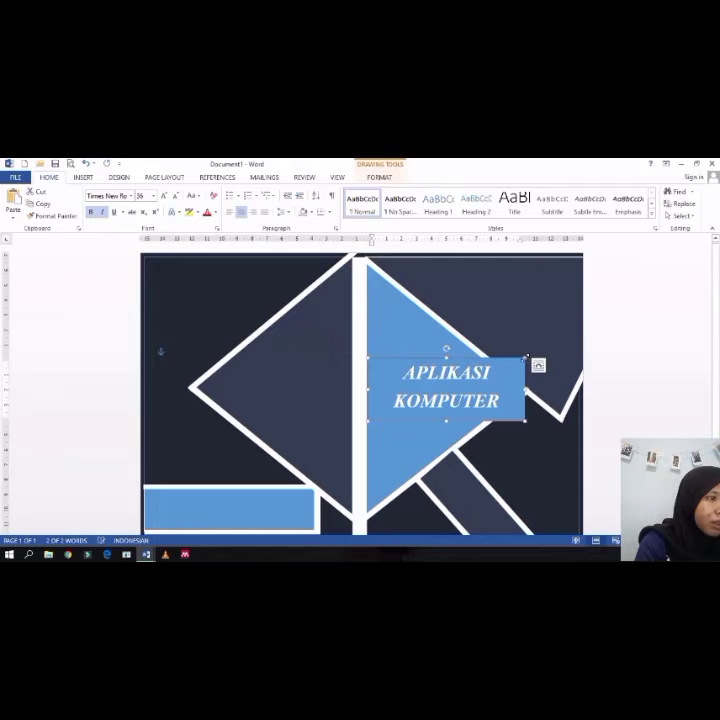
drag(525, 358, 491, 371)
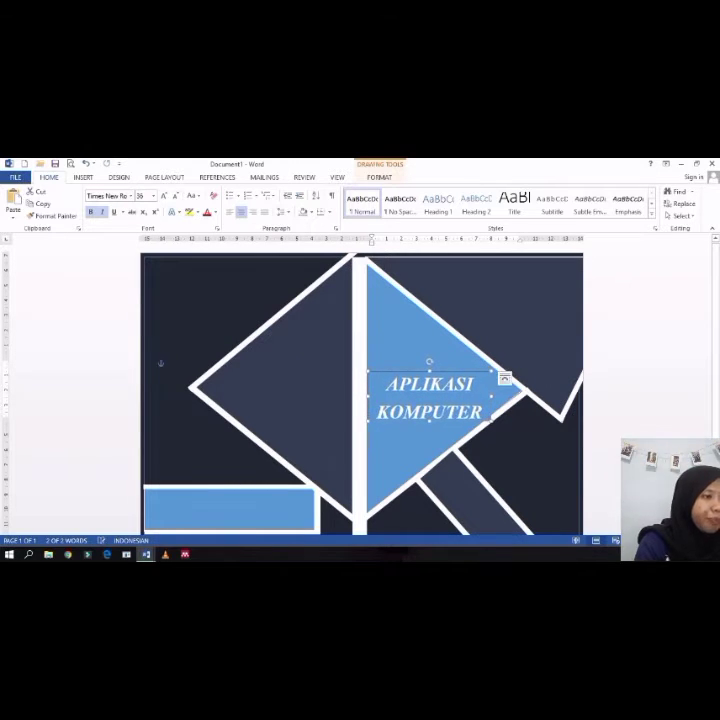
Step: Select all the title text and decrease its size to 28
key(ctrl+a)
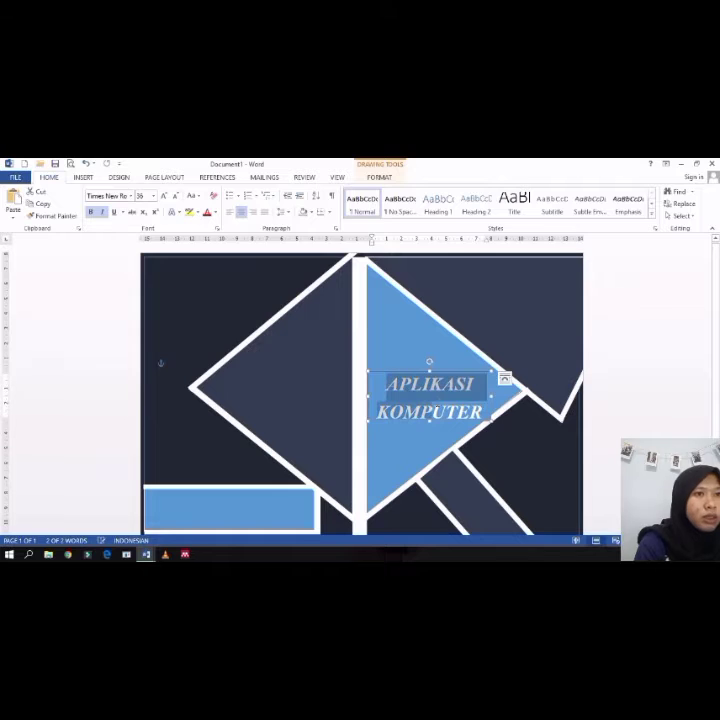
click(175, 195)
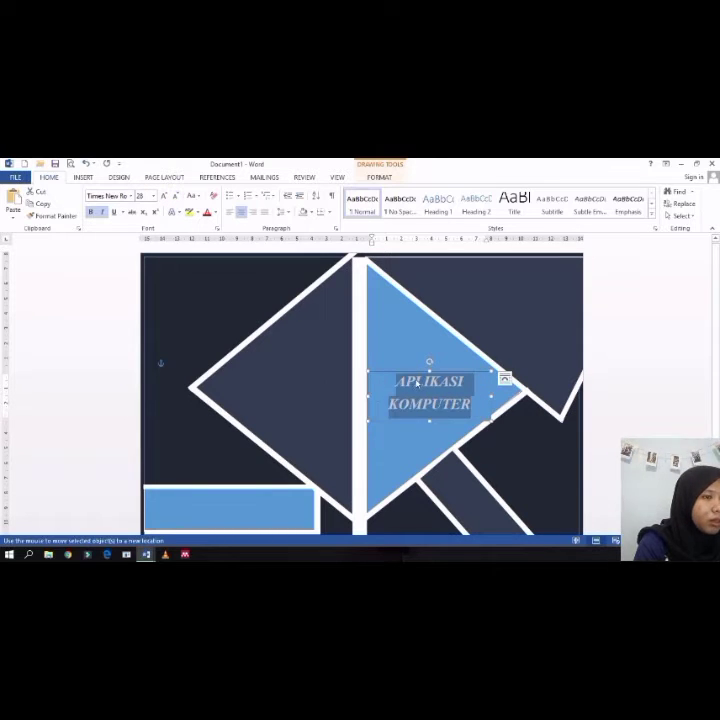
mouse_move(417, 384)
mouse_down()
mouse_move(414, 379)
mouse_move(420, 394)
mouse_up()
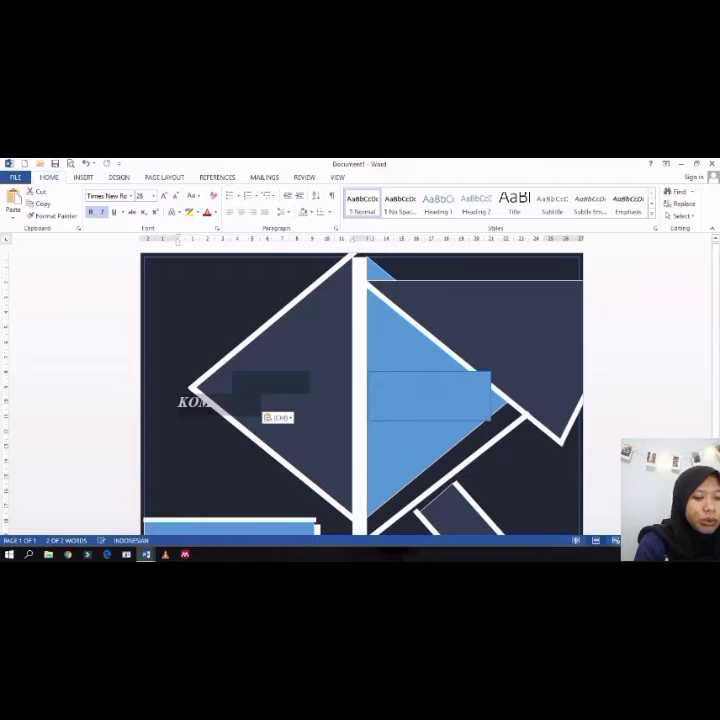
key(ctrl+z)
click(456, 402)
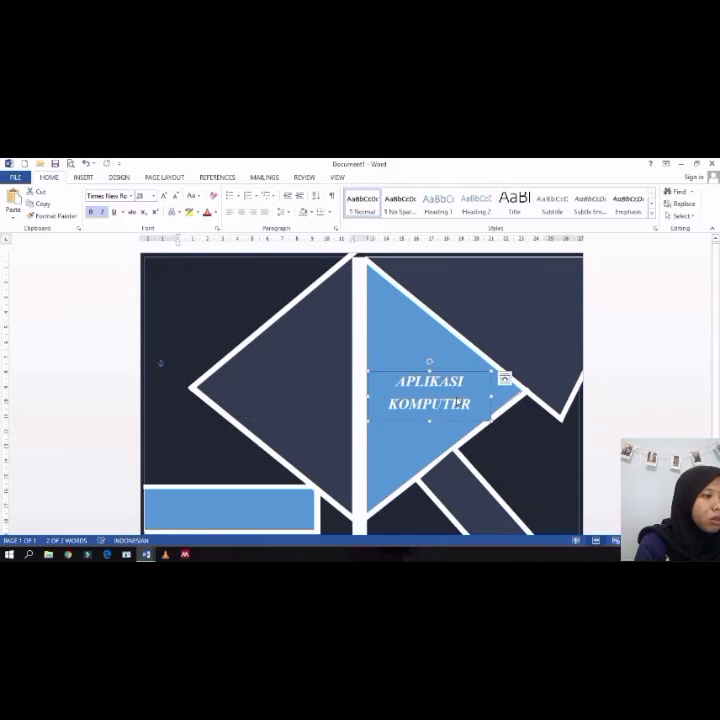
Step: Left-align the title text inside the rectangle
drag(474, 405, 397, 382)
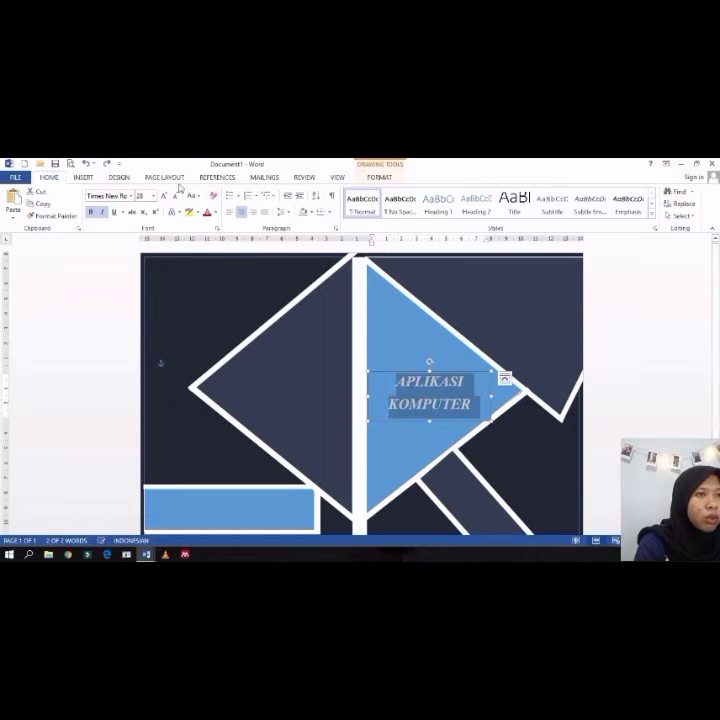
click(229, 213)
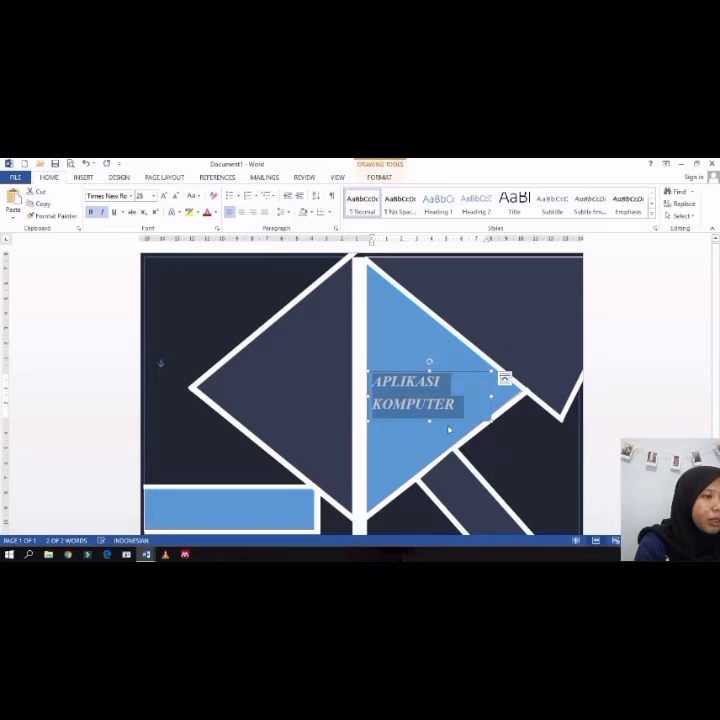
drag(430, 364, 431, 365)
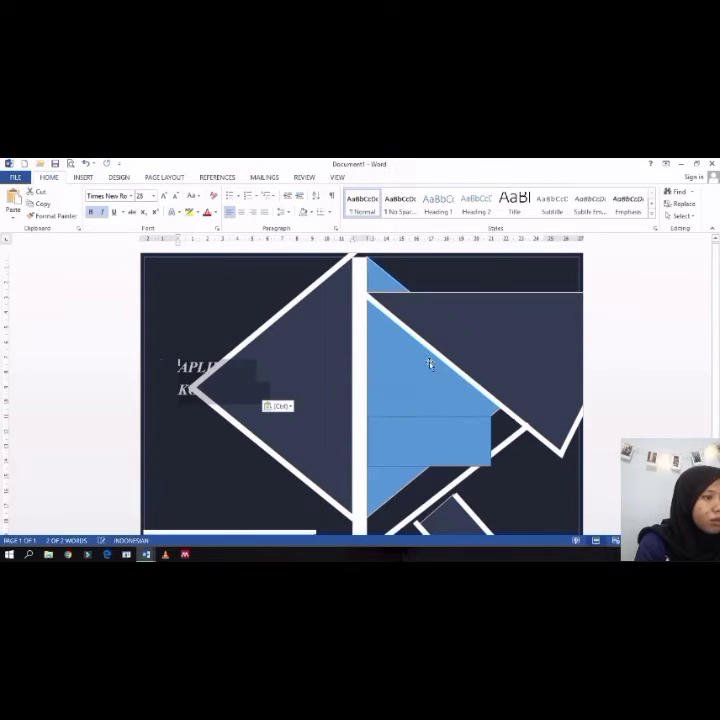
key(ctrl+z)
click(468, 372)
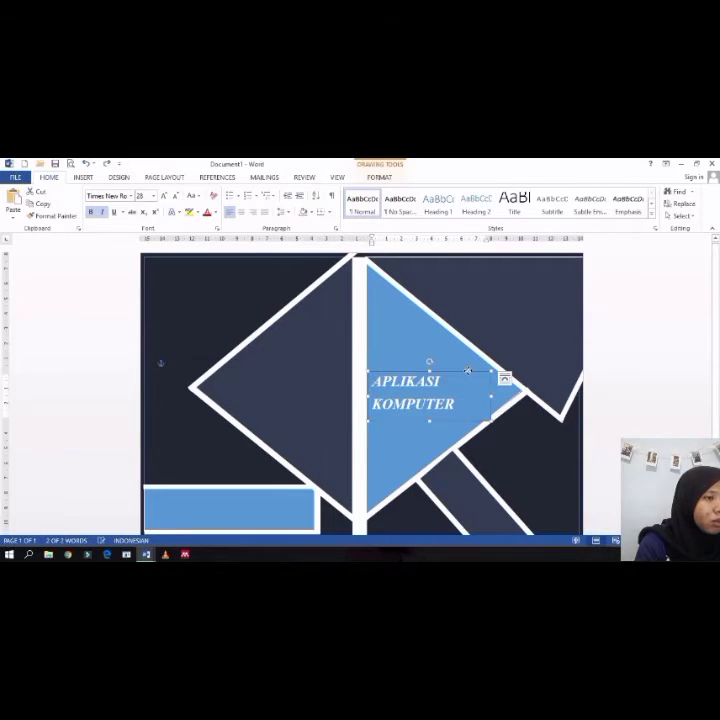
Step: Move the title rectangle up and narrow it from its right edge
double_click(468, 372)
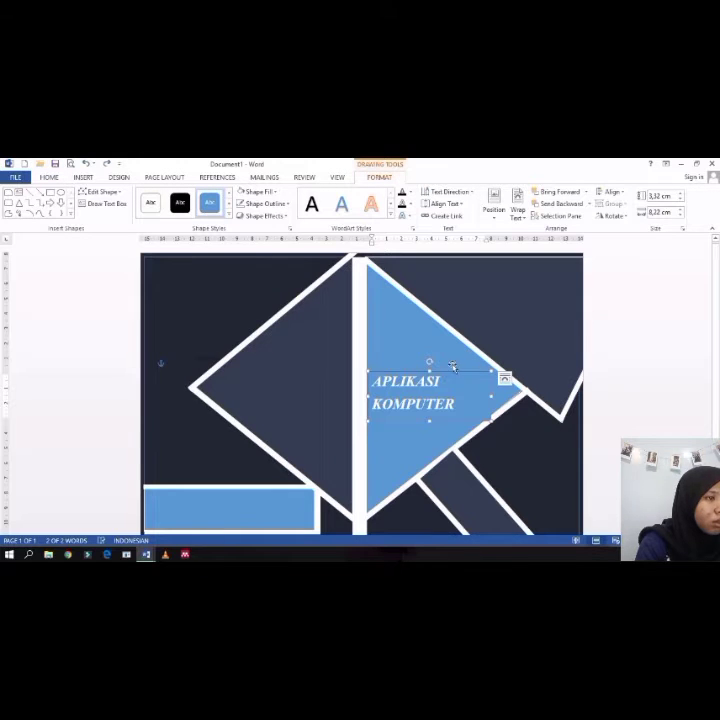
drag(437, 372, 436, 343)
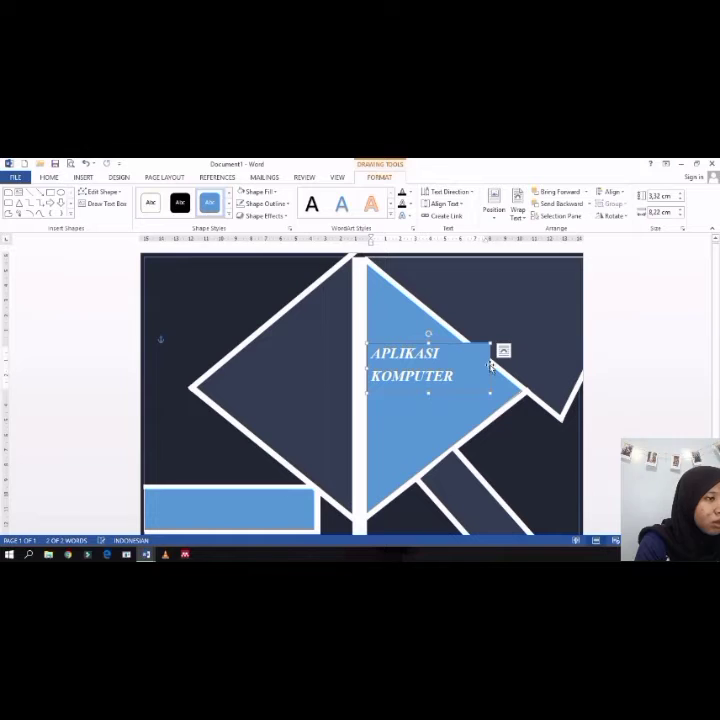
drag(490, 367, 459, 367)
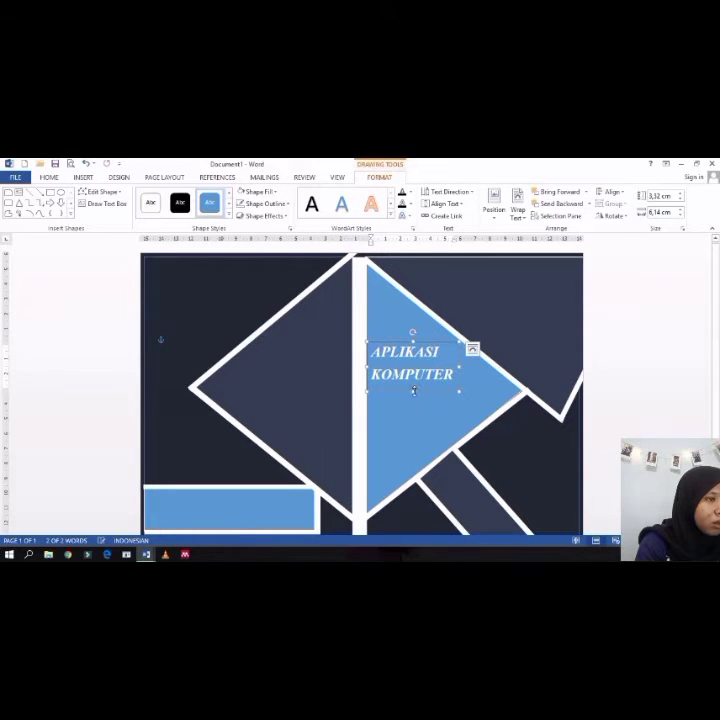
Step: Remove the title rectangle's outline
click(434, 401)
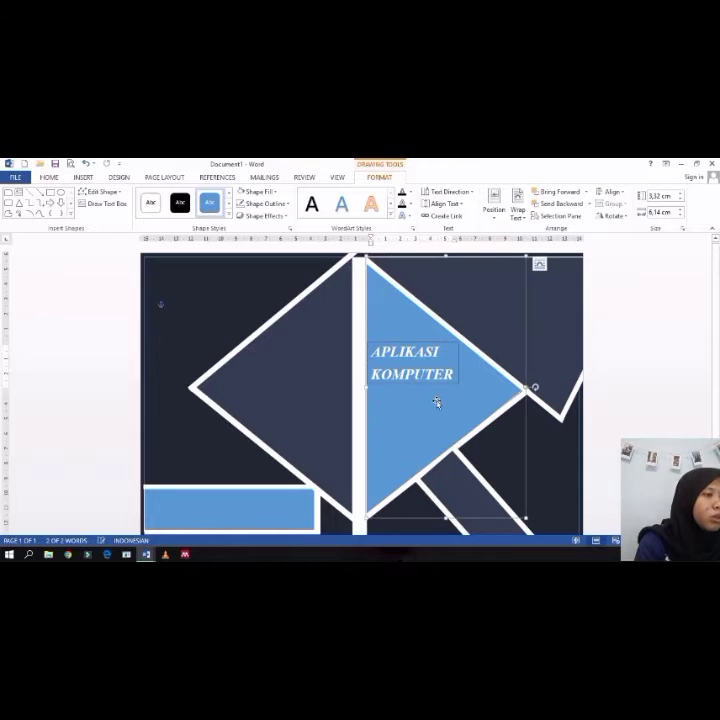
click(456, 379)
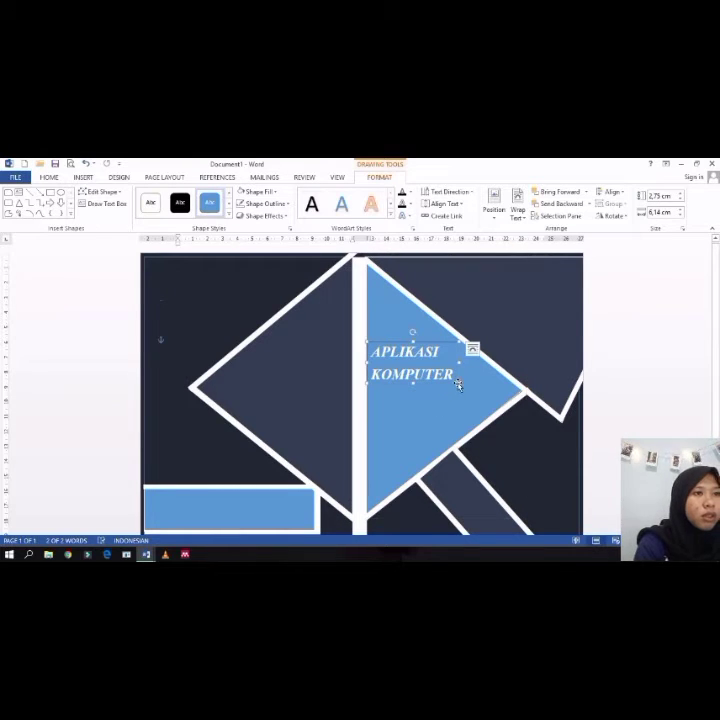
click(290, 205)
click(260, 297)
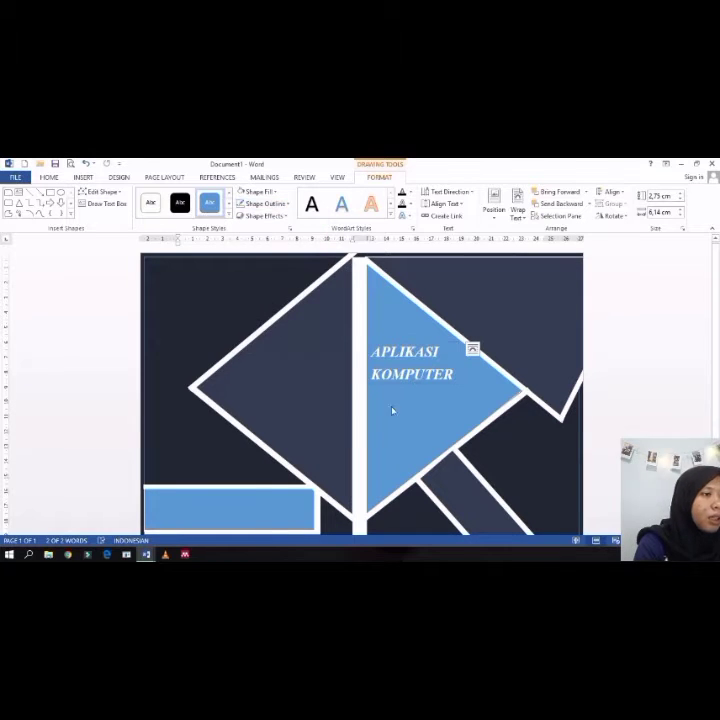
click(422, 402)
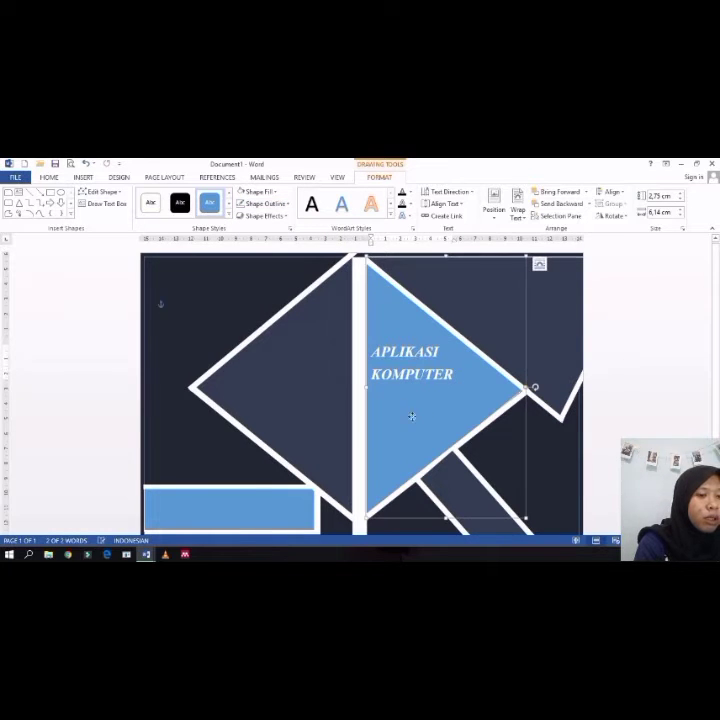
mouse_move(146, 554)
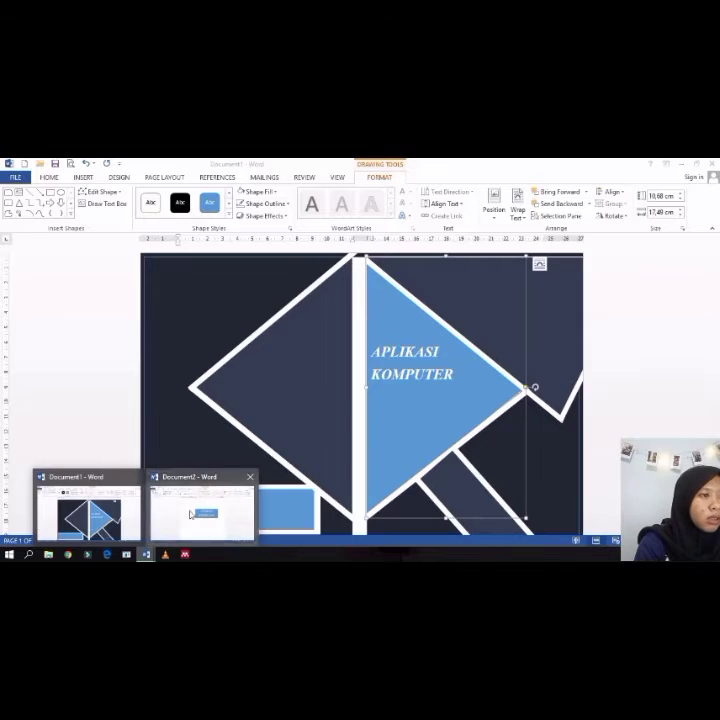
Step: Switch to the second document and delete the existing text inside the blue rectangle
click(201, 510)
drag(442, 362, 336, 335)
key(Delete)
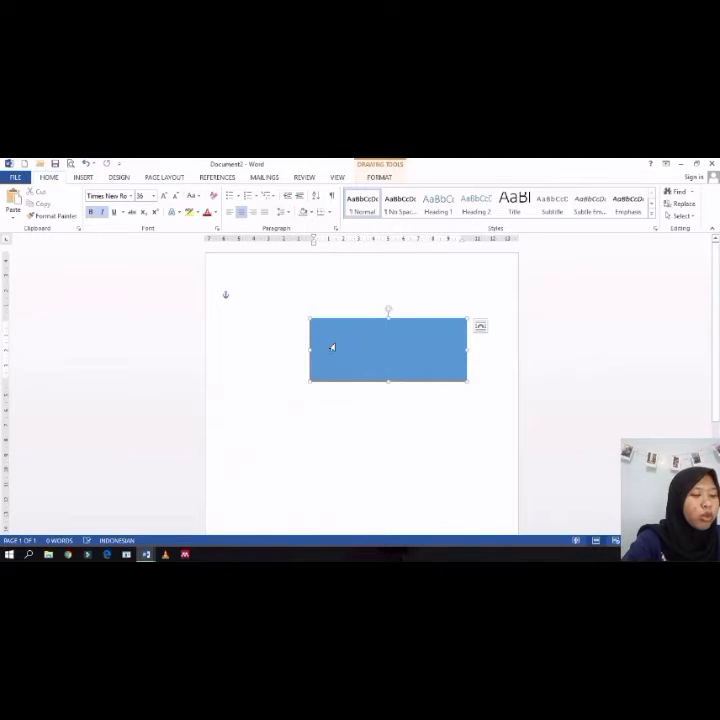
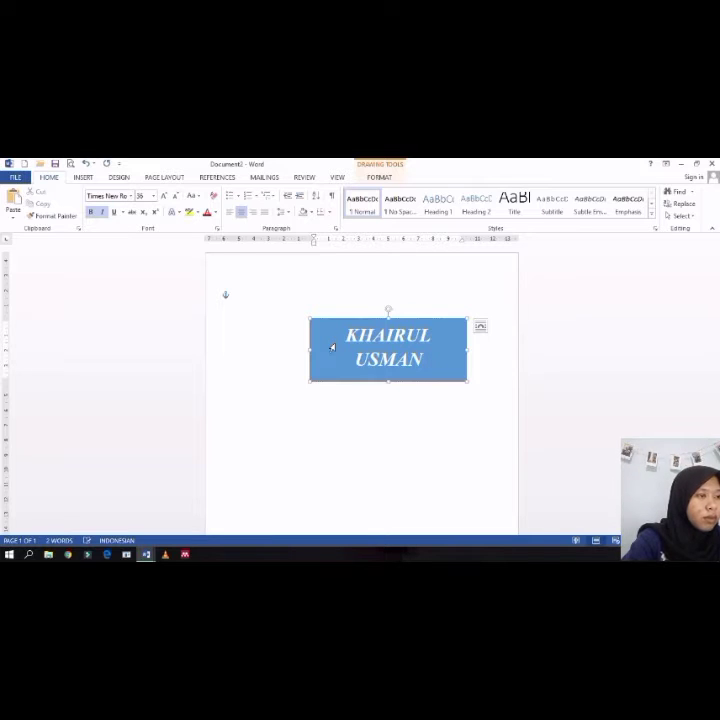
Step: Enter the lecturer's full name followed by the academic titles into the blue rectangle
text(, S.S)
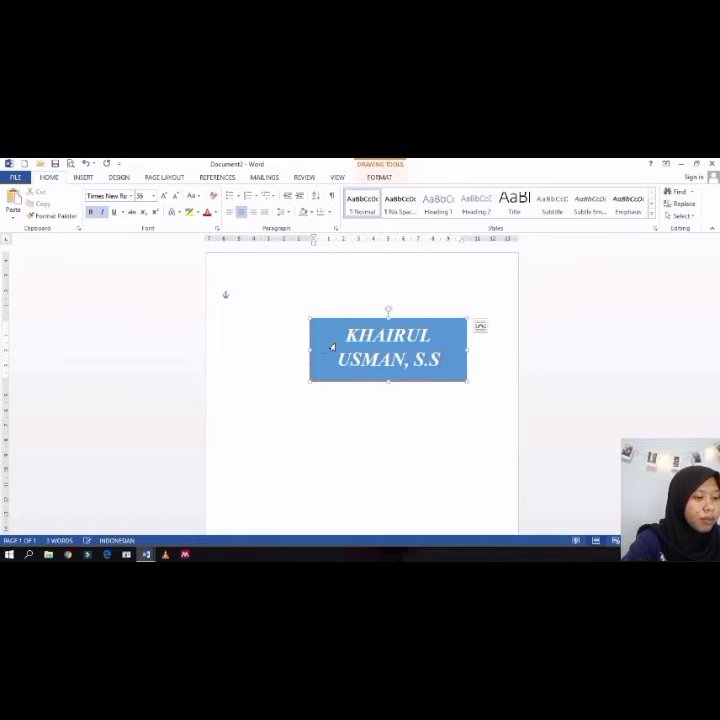
text(i., m)
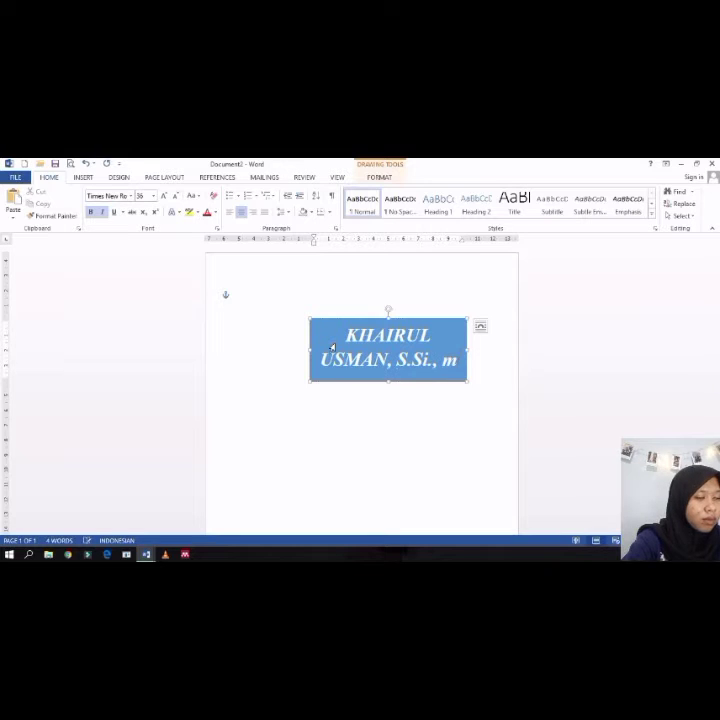
key(BackSpace)
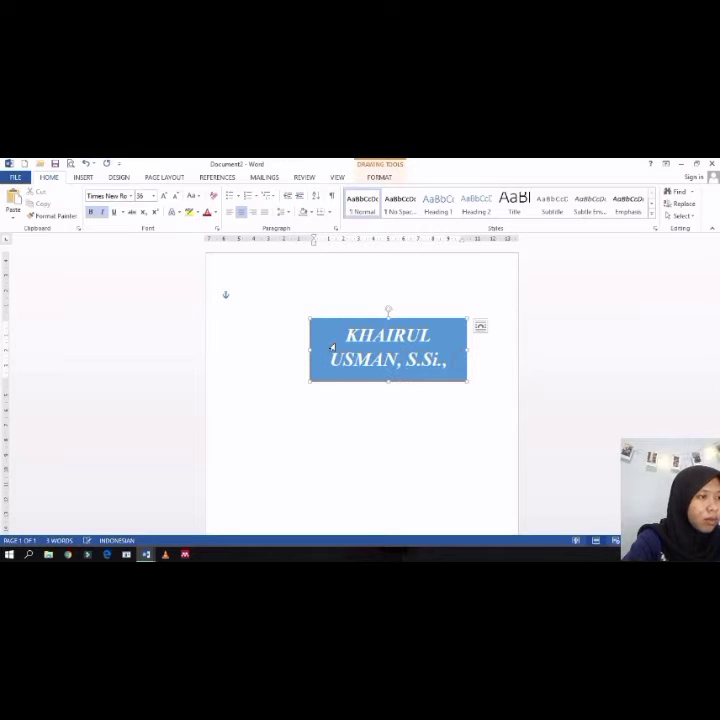
text(M.)
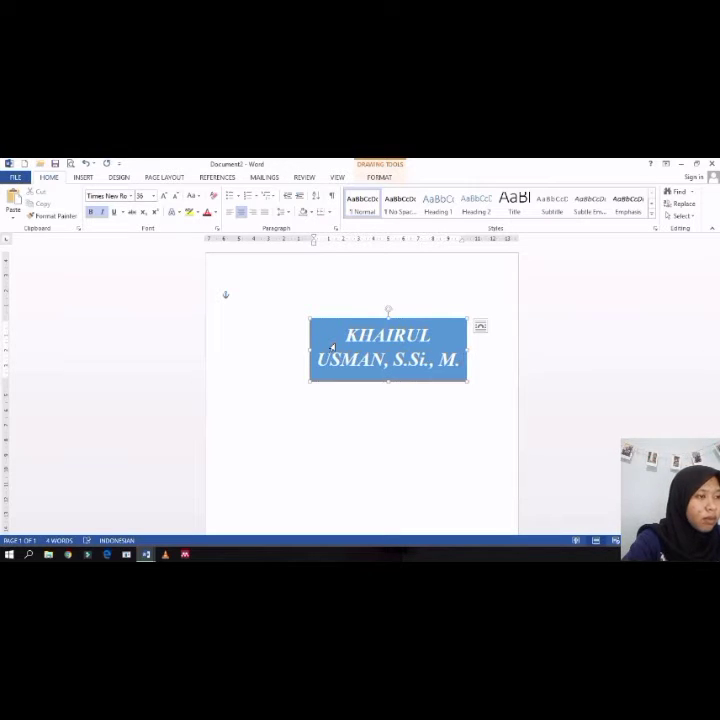
text(P)
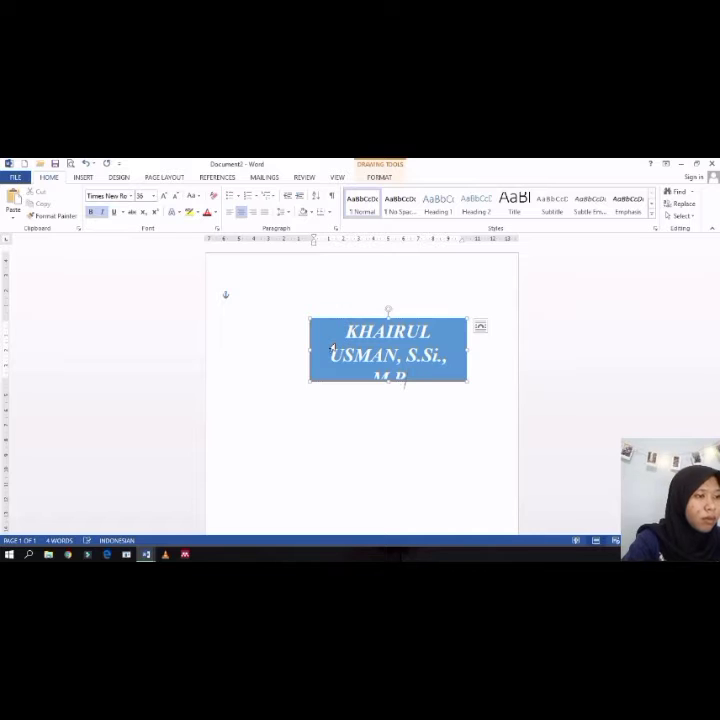
text(d)
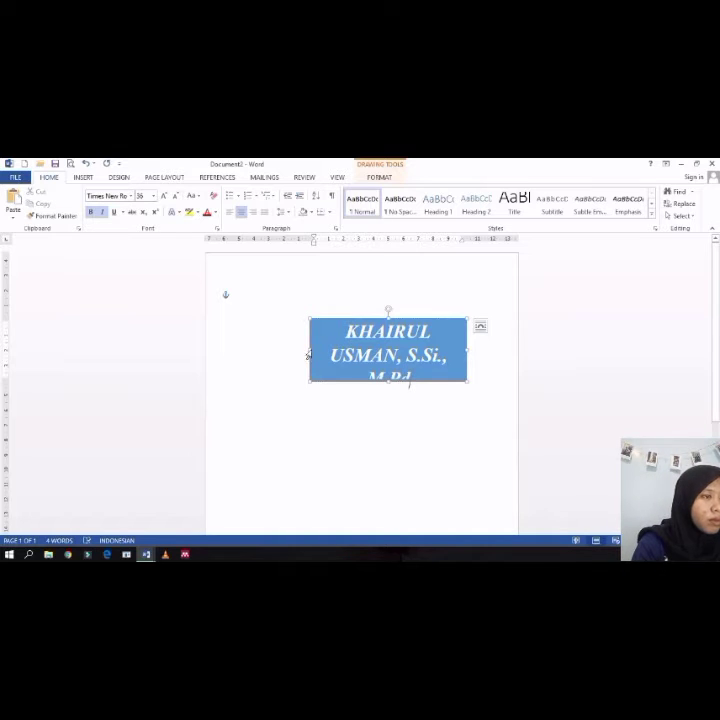
Step: Resize the name rectangle into a wide single-line strip and decrease its text size to 22
drag(298, 350, 258, 354)
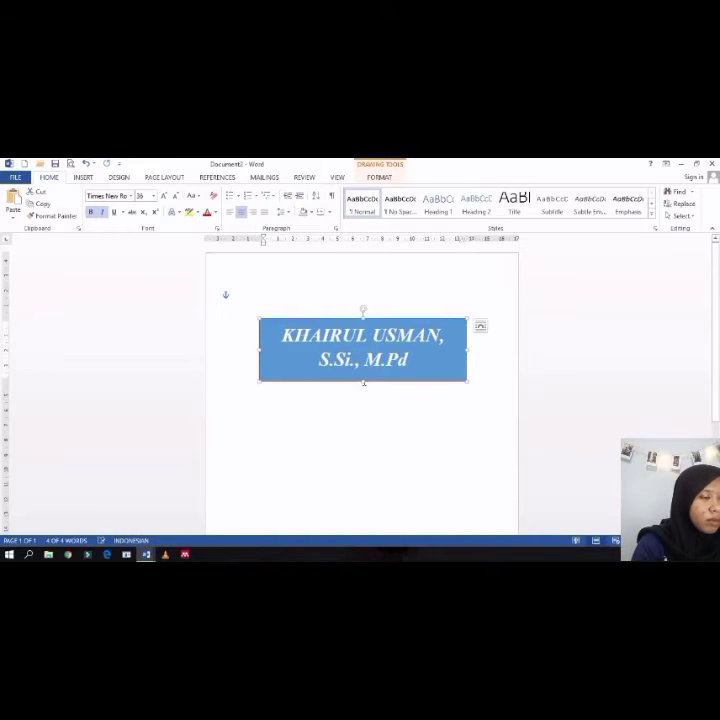
drag(363, 378, 363, 364)
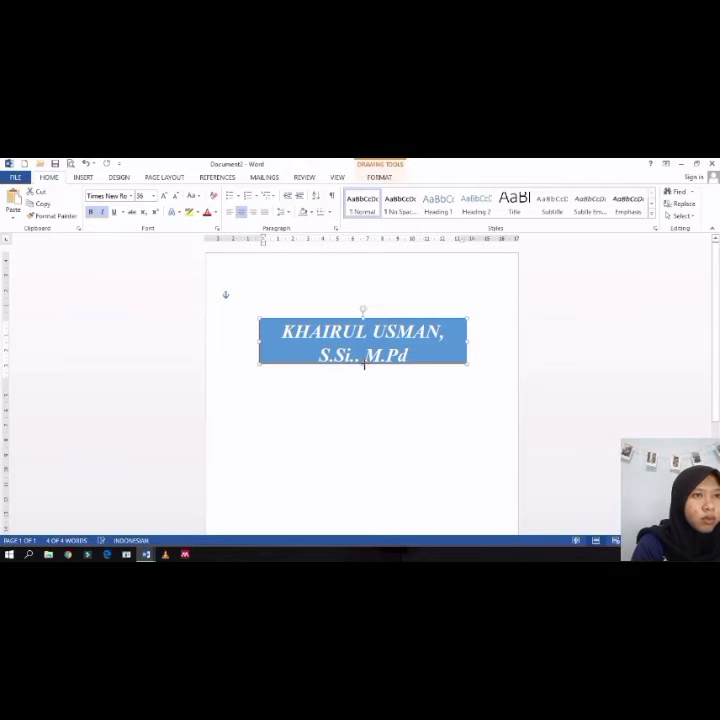
click(176, 197)
click(176, 197)
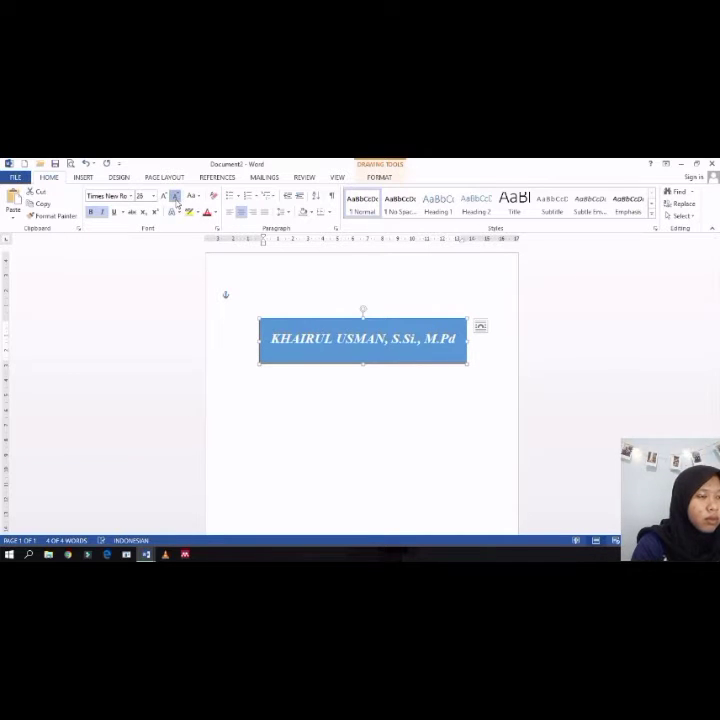
click(176, 197)
click(176, 197)
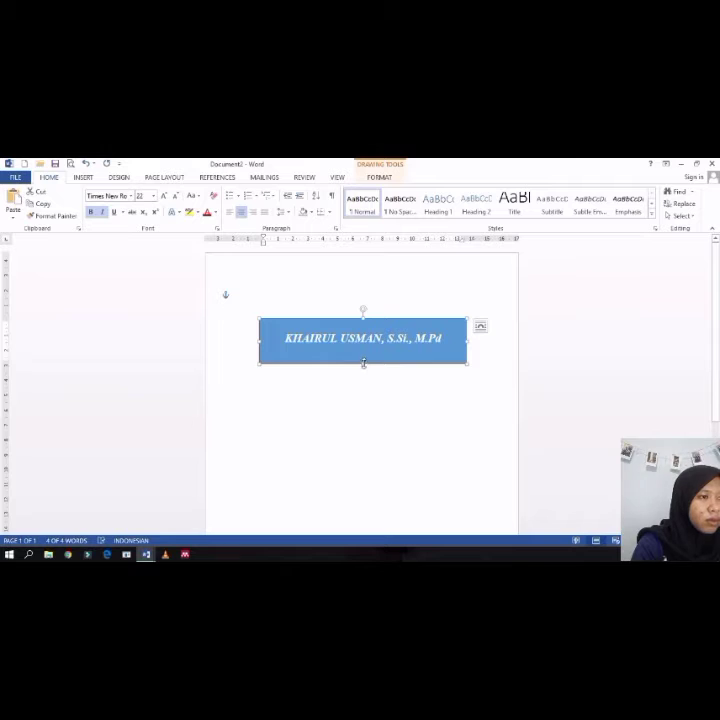
drag(363, 365, 363, 338)
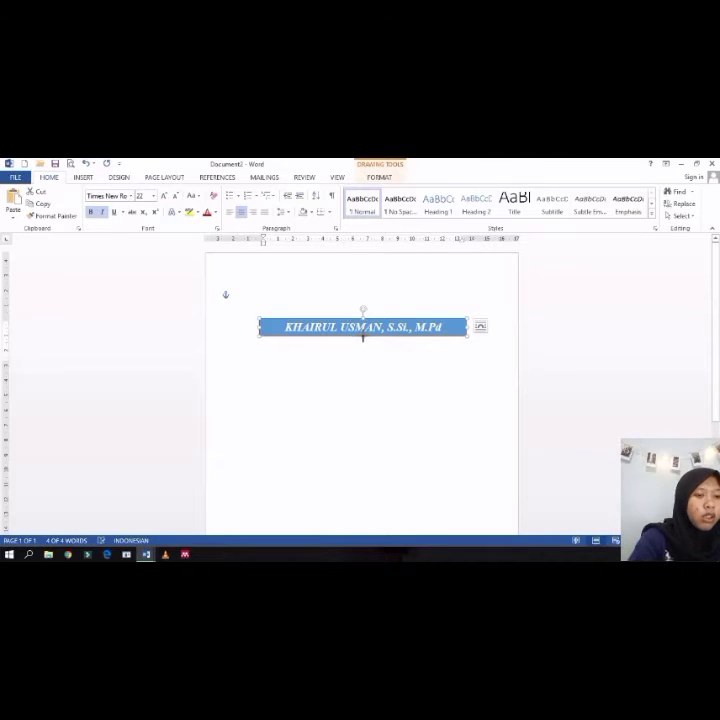
Step: Switch back to the first document and paste the name strip onto the layout
click(152, 551)
click(90, 510)
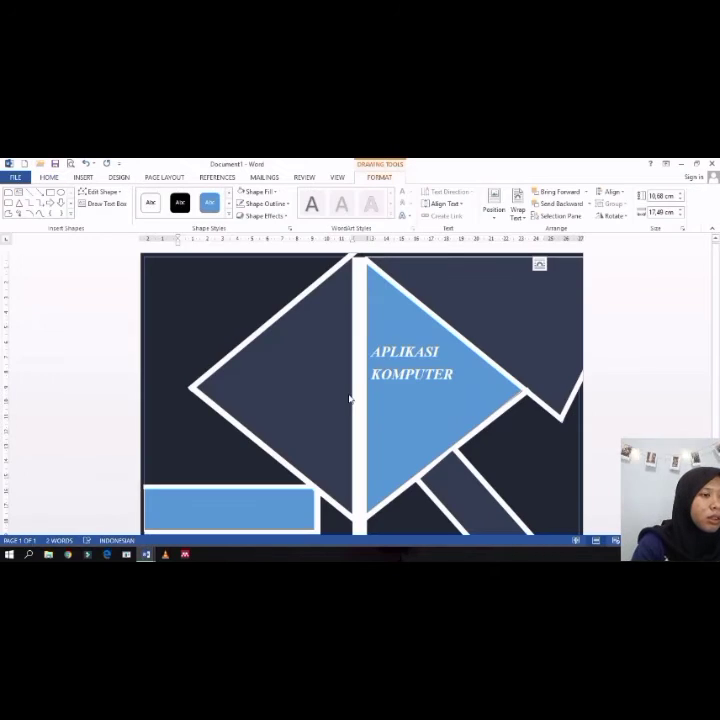
key(ctrl+v)
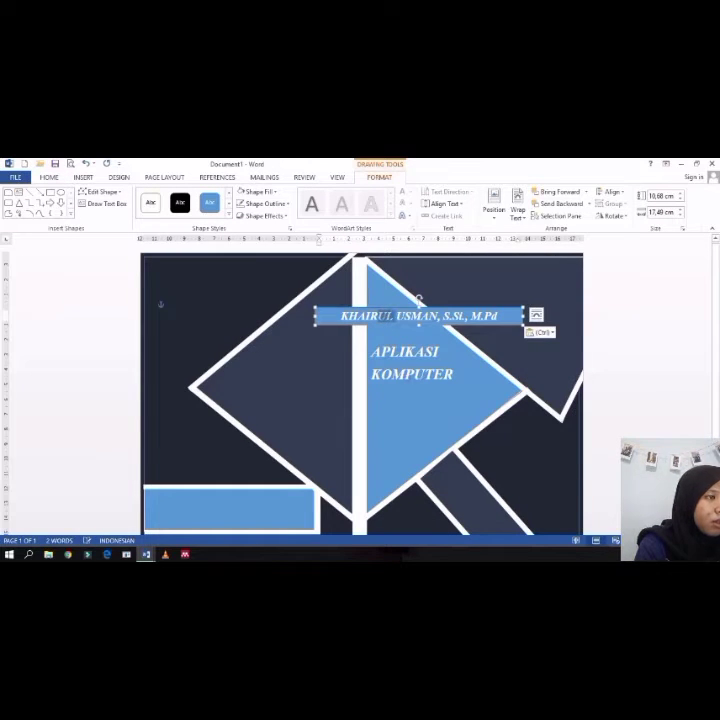
Step: Move the pasted name strip below the APLIKASI KOMPUTER title and fix the punctuation after the academic titles
drag(497, 316, 435, 381)
click(474, 307)
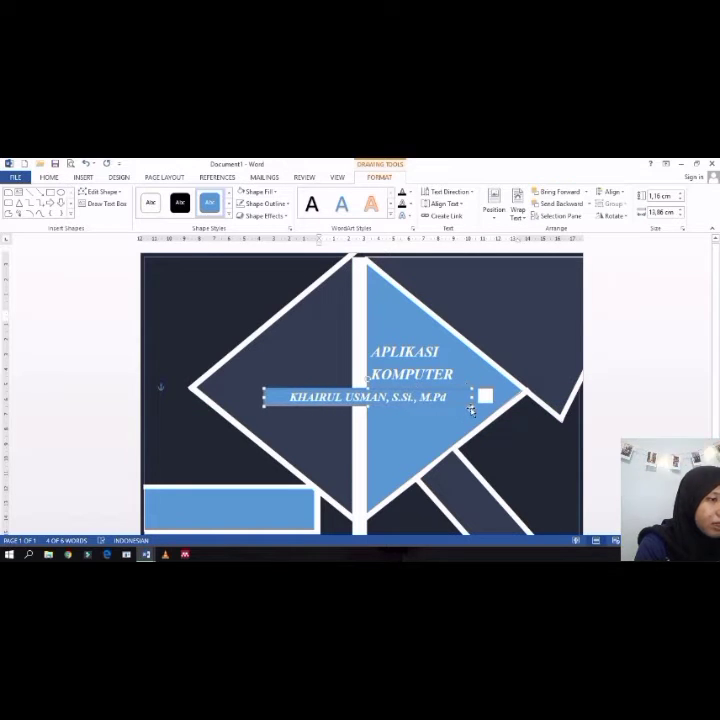
key(BackSpace)
key(BackSpace)
key(BackSpace)
key(BackSpace)
key(BackSpace)
key(BackSpace)
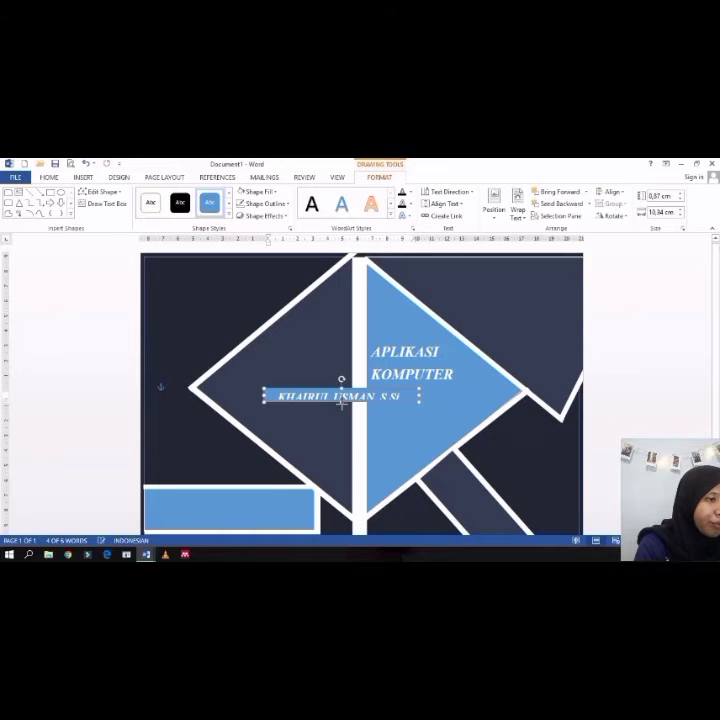
text(,)
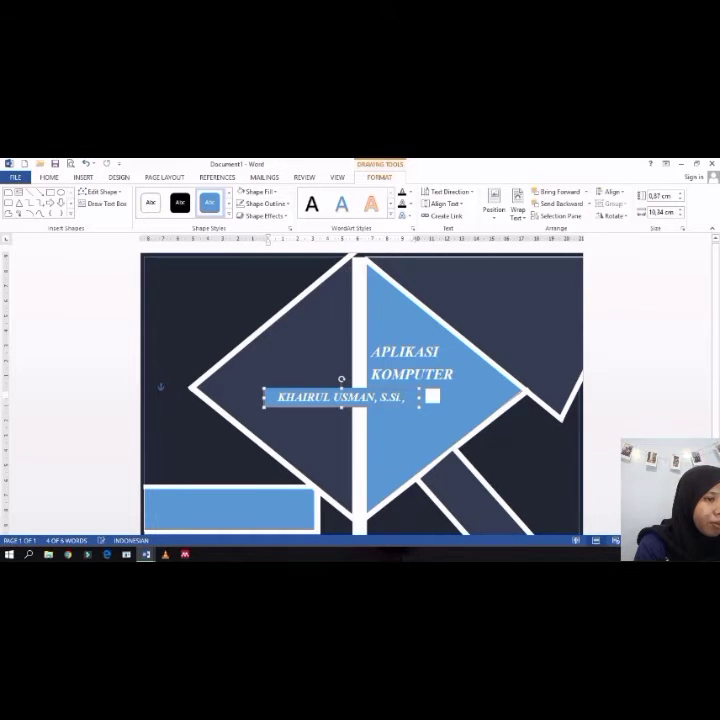
Step: Select all the name text and decrease its font size to 20
key(ctrl+a)
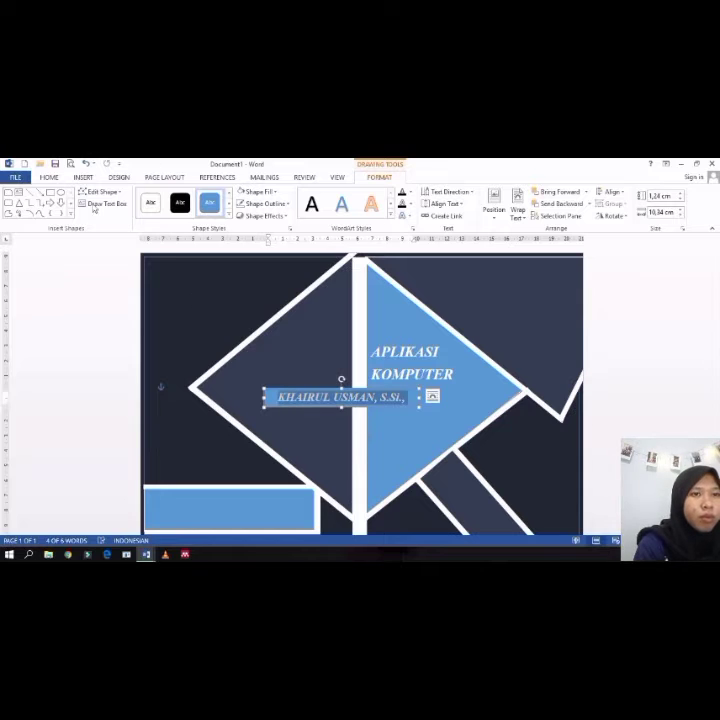
click(50, 178)
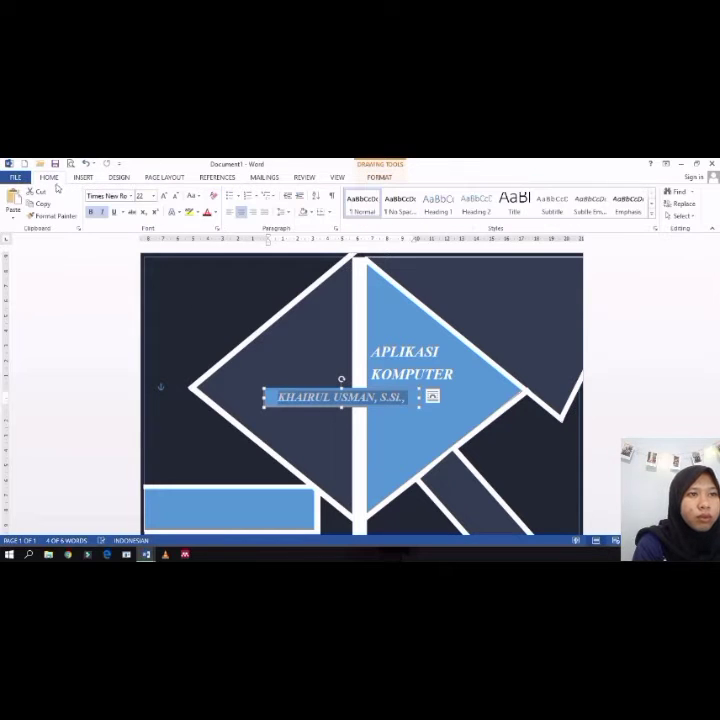
click(173, 196)
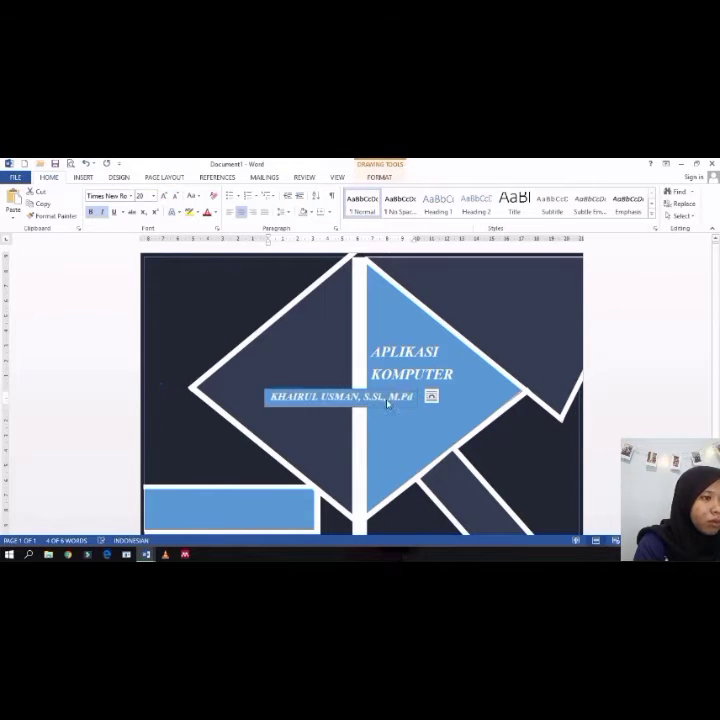
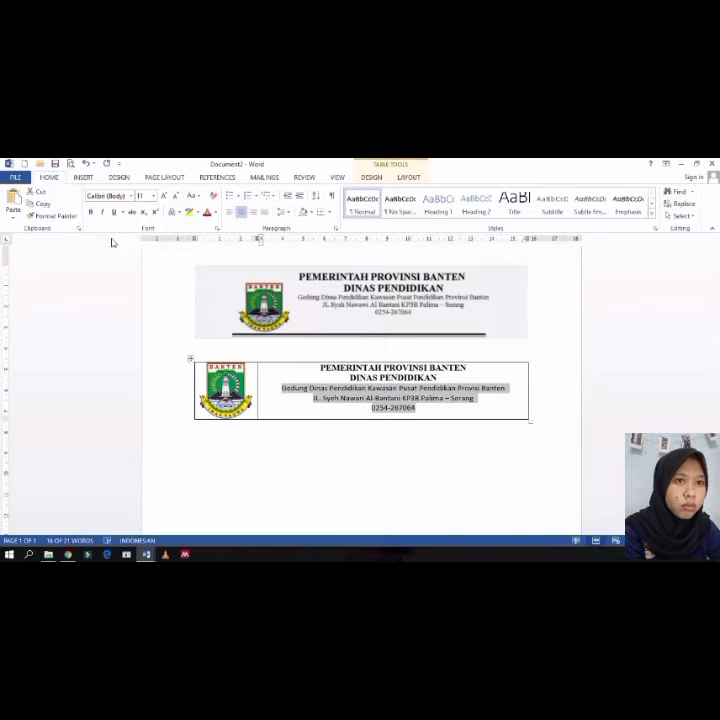
Step: Increase the font size of the selected address lines in the letterhead table to 12
click(165, 196)
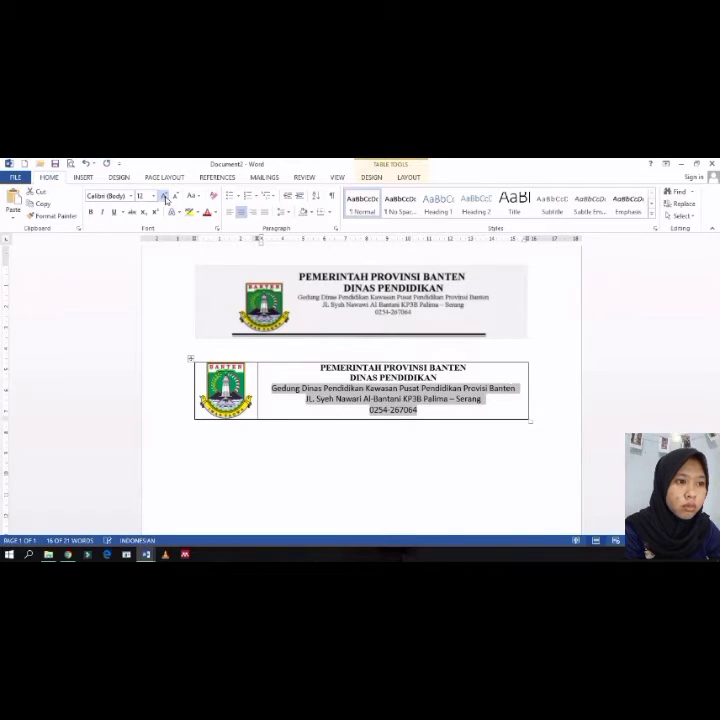
click(329, 463)
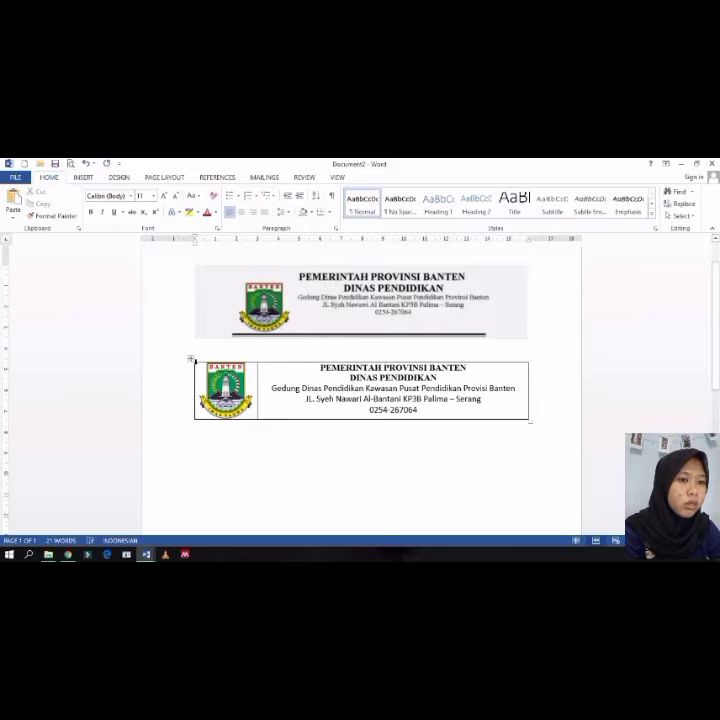
Step: Select the whole letterhead table and remove all of its borders
click(196, 362)
click(256, 369)
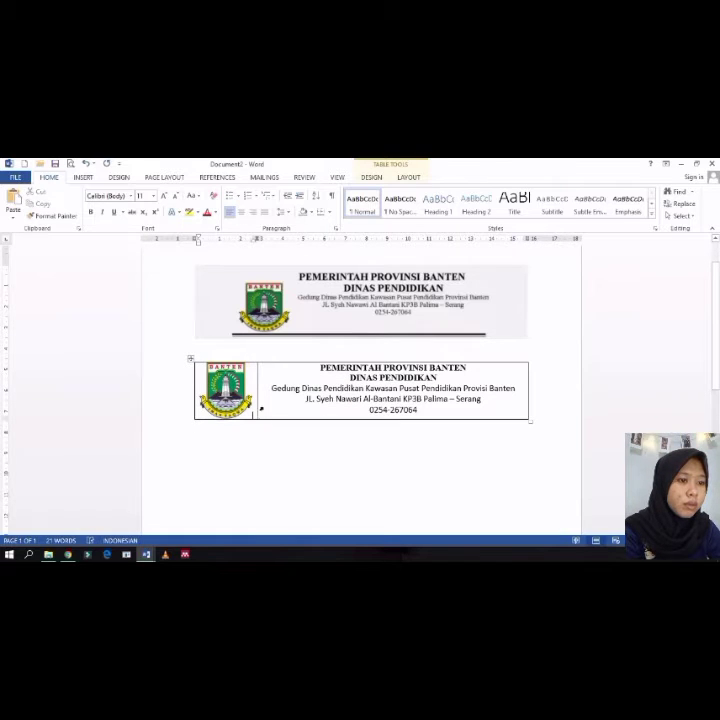
click(262, 408)
click(275, 362)
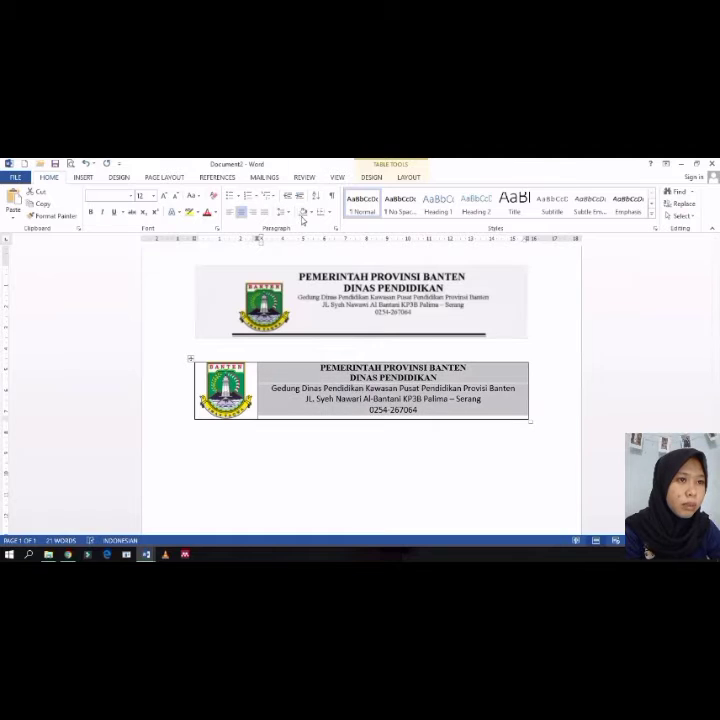
click(287, 445)
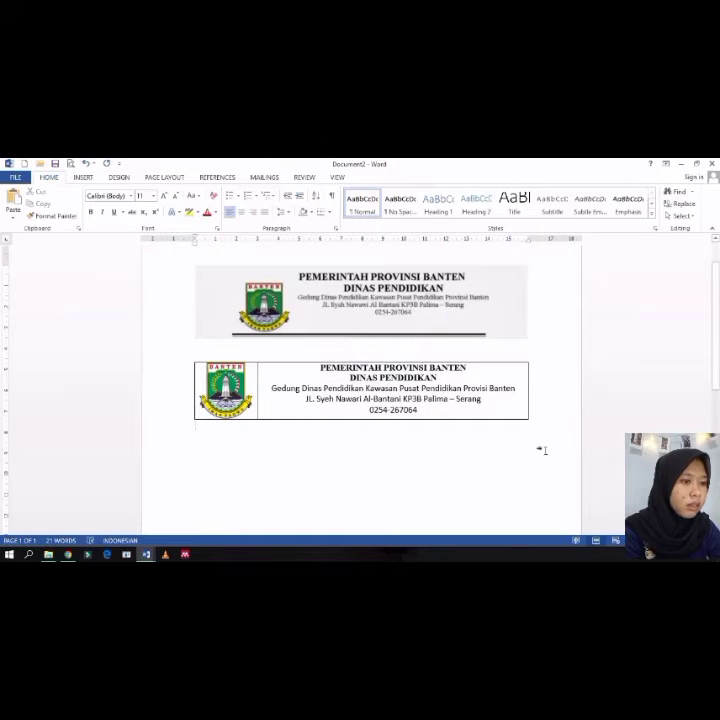
drag(542, 449, 201, 377)
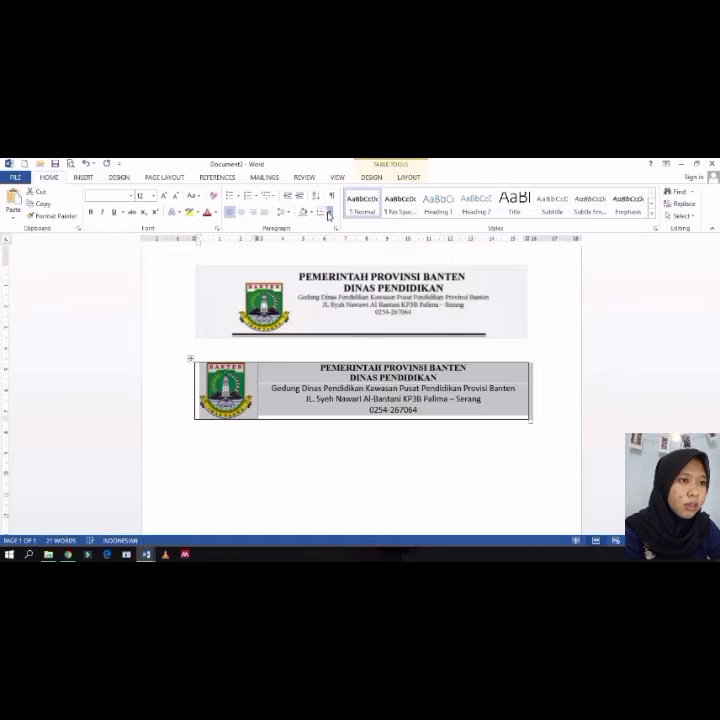
click(328, 215)
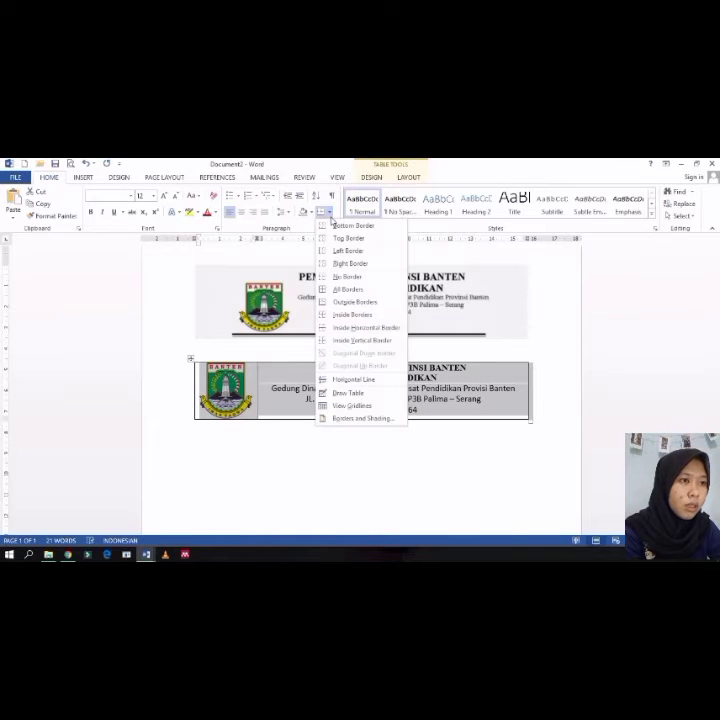
click(341, 277)
click(254, 458)
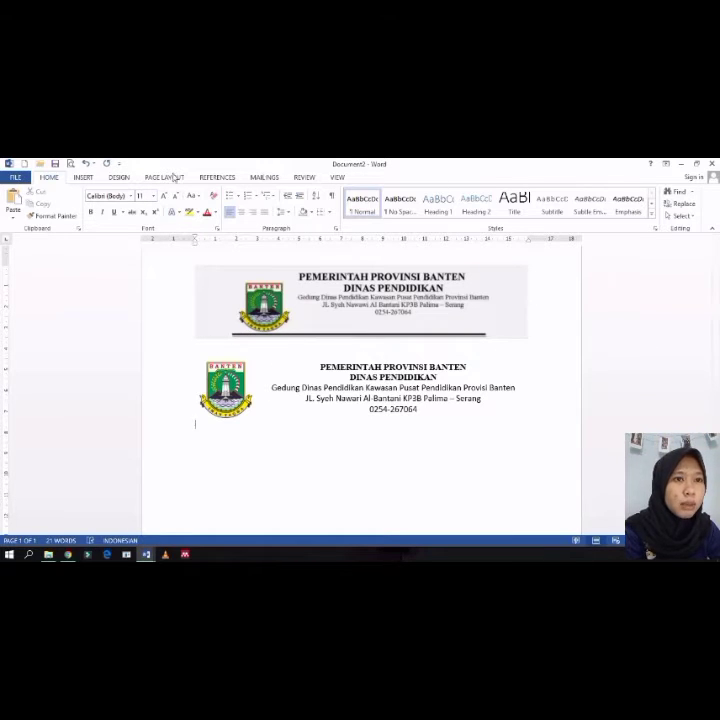
Step: Apply a thick-thin line border only along the bottom of the letterhead paragraph through Borders and Shading
click(118, 179)
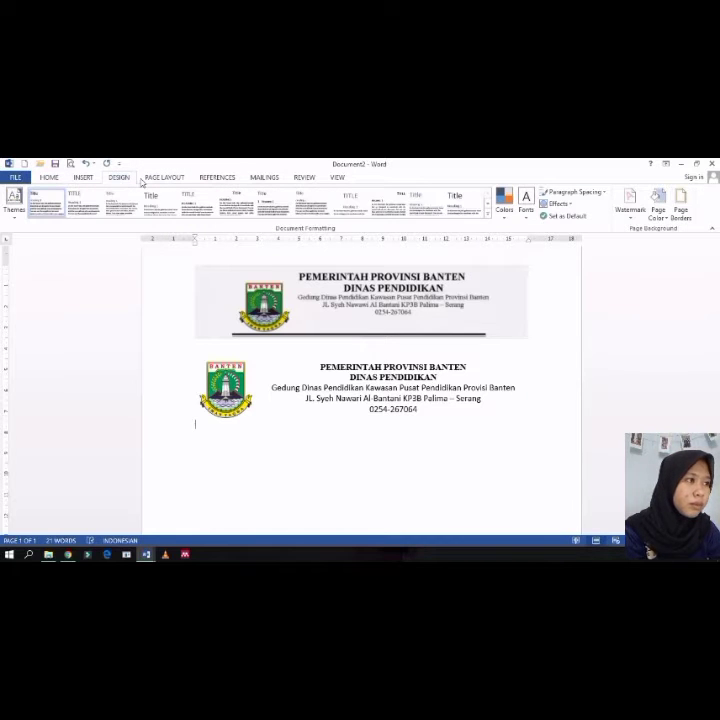
click(676, 210)
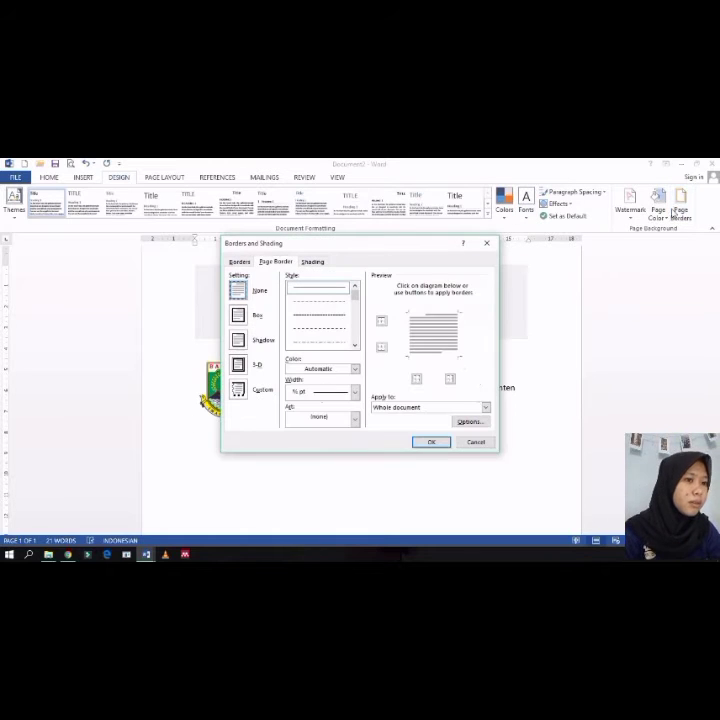
click(238, 263)
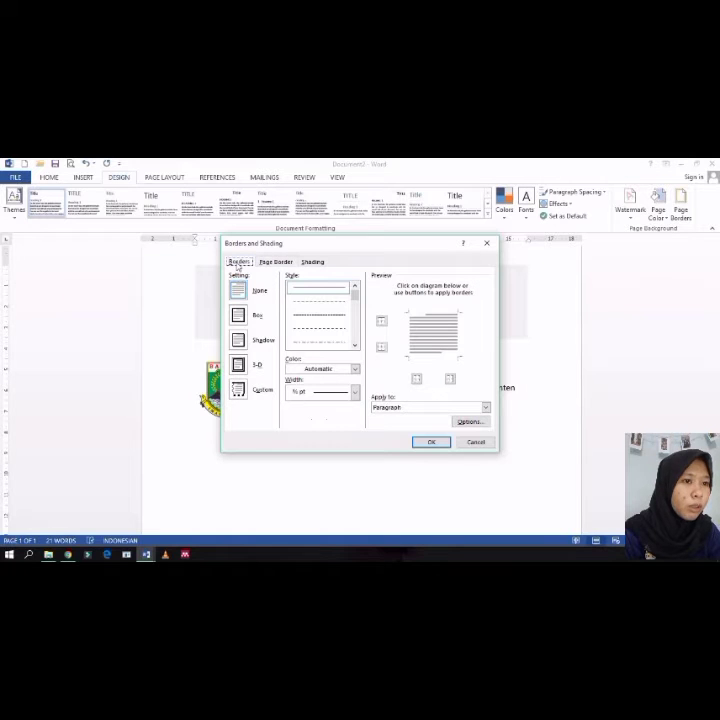
click(354, 346)
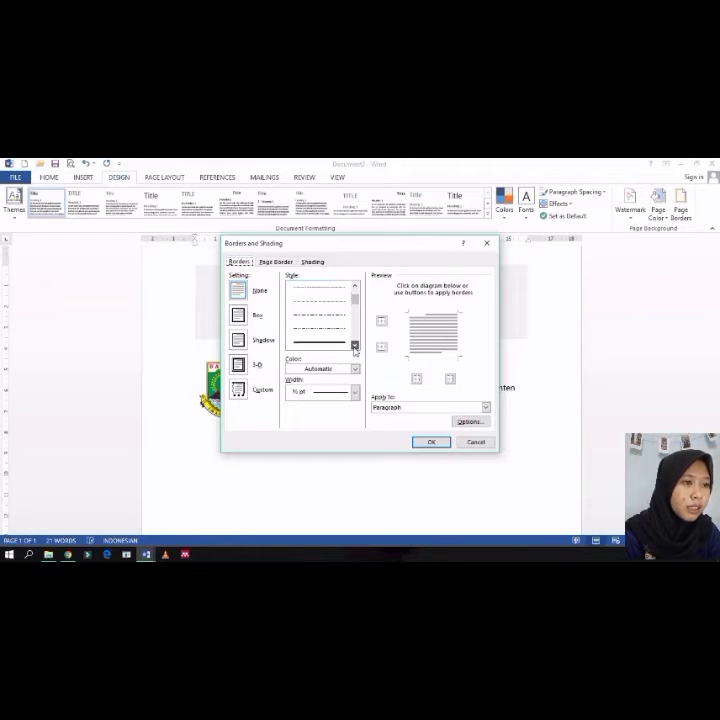
click(354, 346)
click(354, 346)
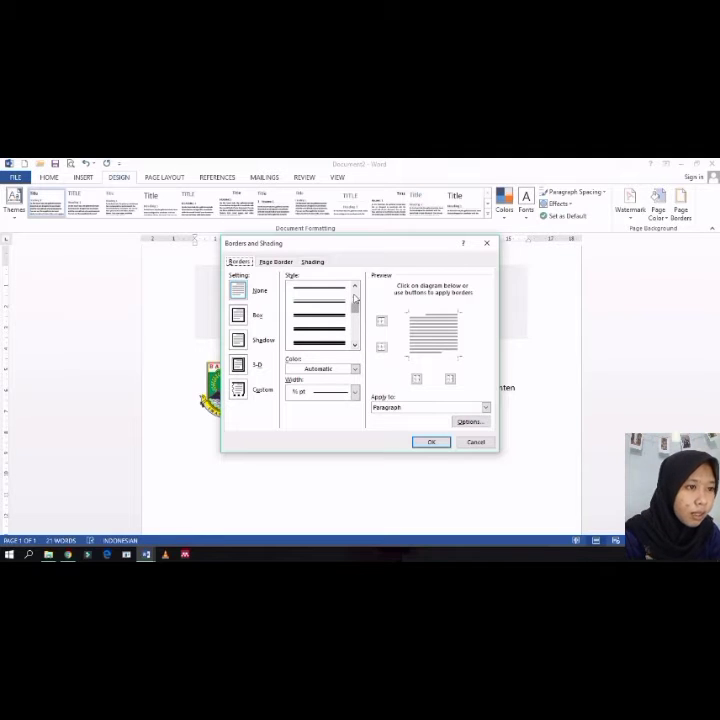
click(335, 319)
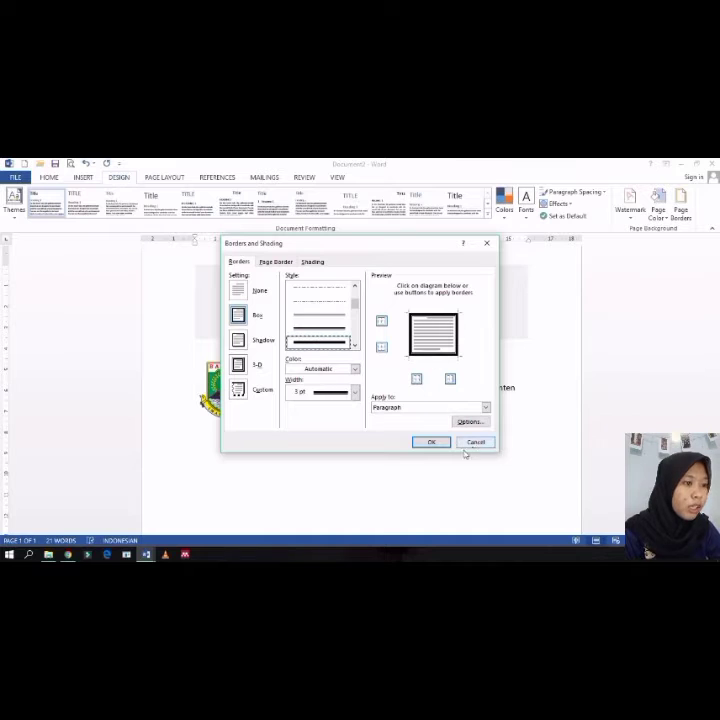
click(432, 318)
click(412, 335)
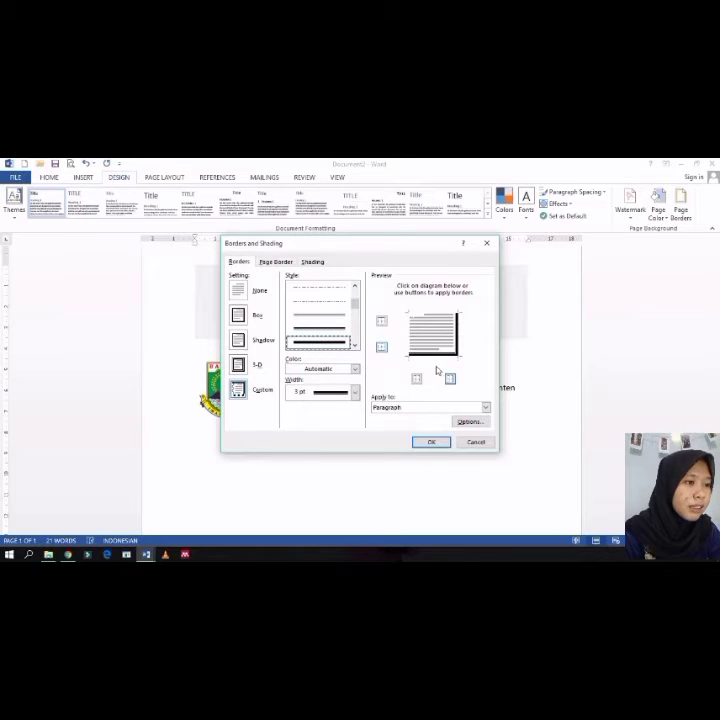
click(457, 347)
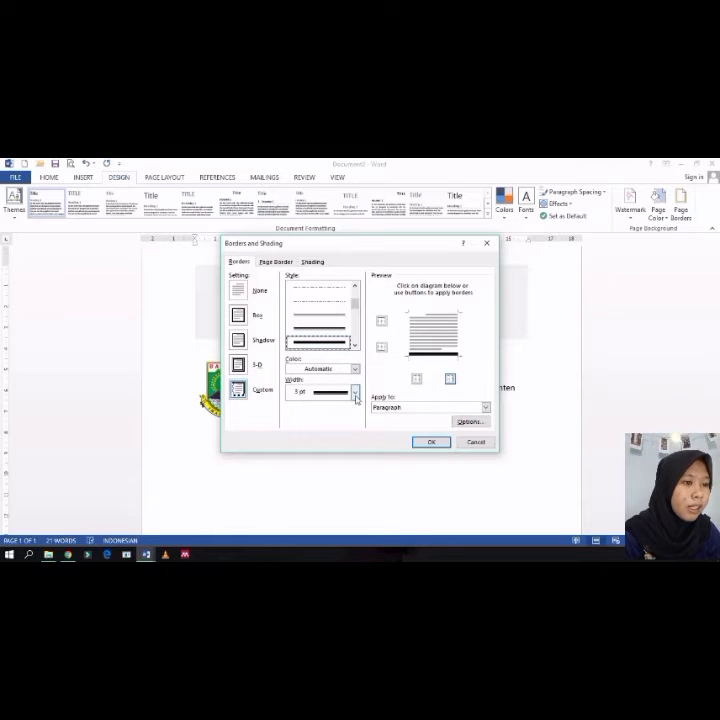
click(355, 392)
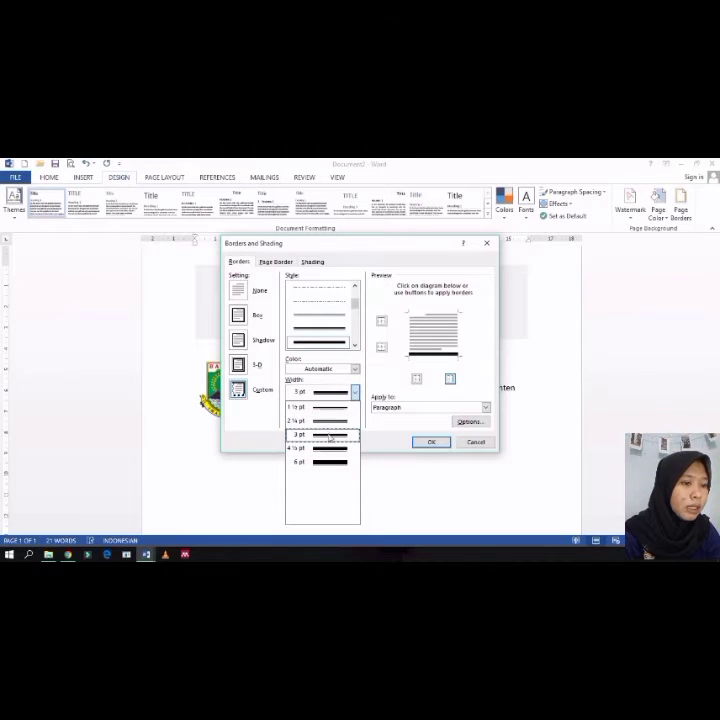
click(328, 423)
click(431, 441)
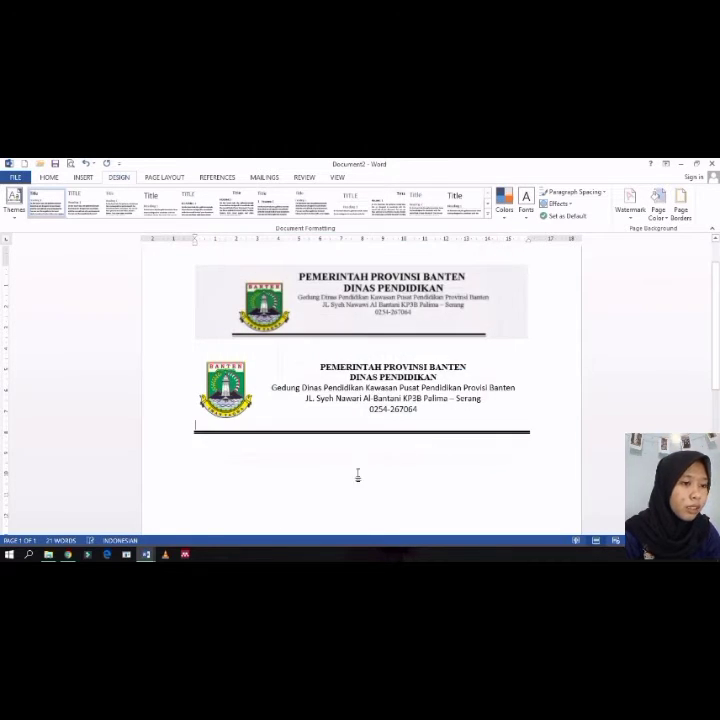
Step: Delete the original letterhead picture above the table
scroll(365, 458, down, 1)
scroll(365, 458, up, 1)
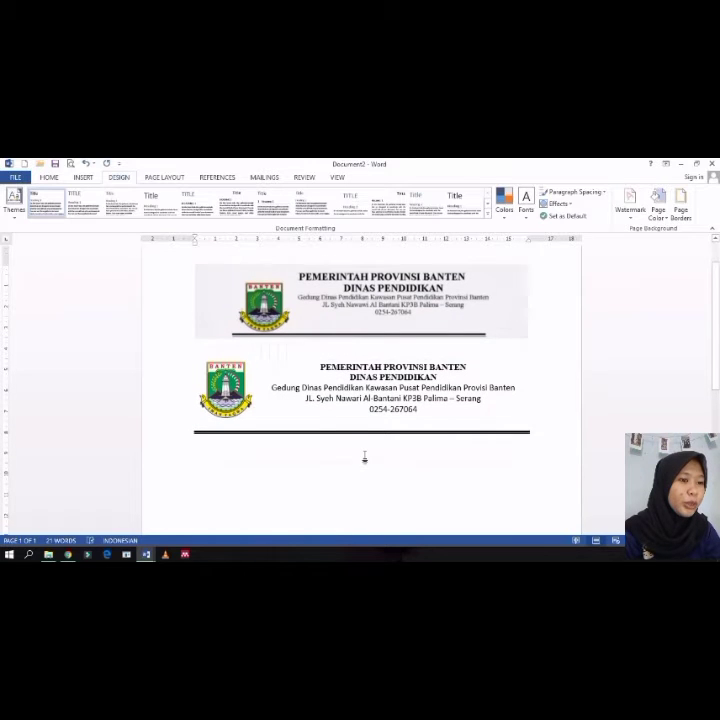
click(369, 314)
key(Delete)
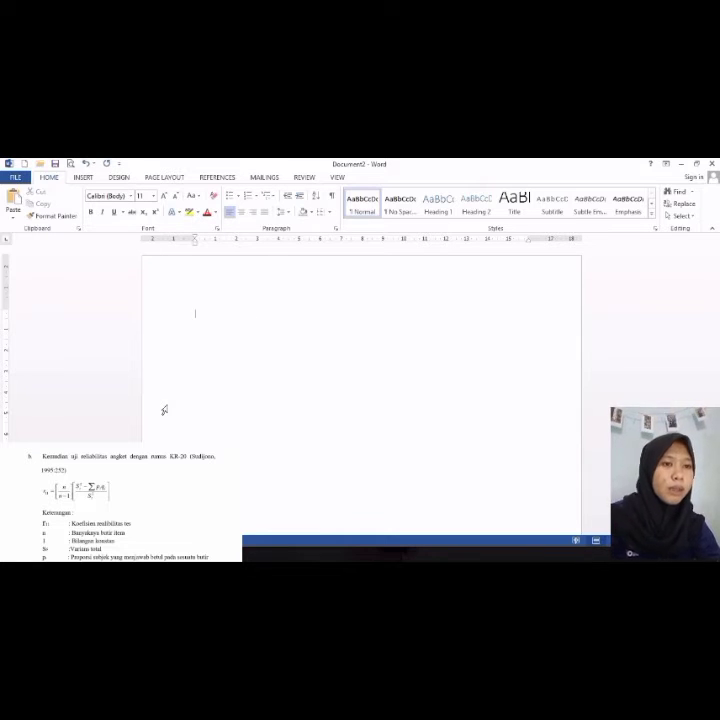
click(83, 178)
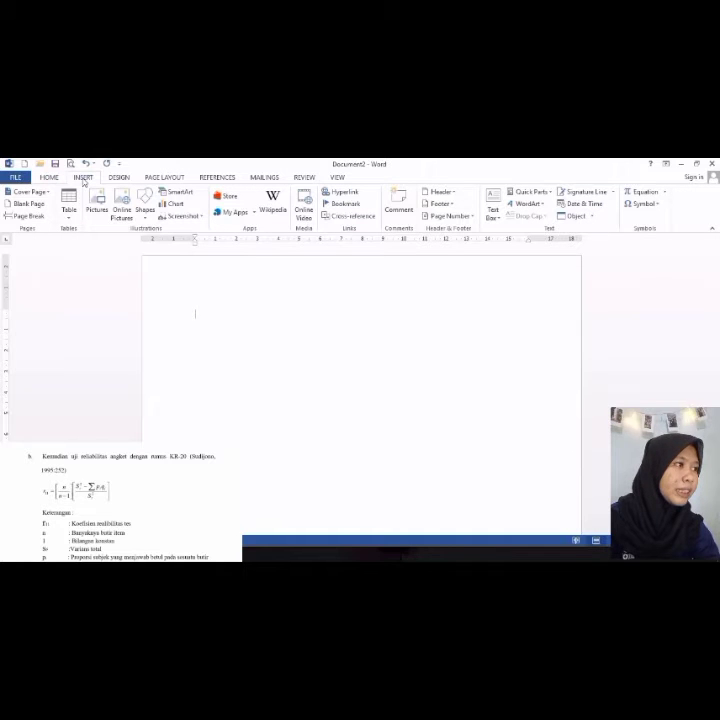
click(650, 193)
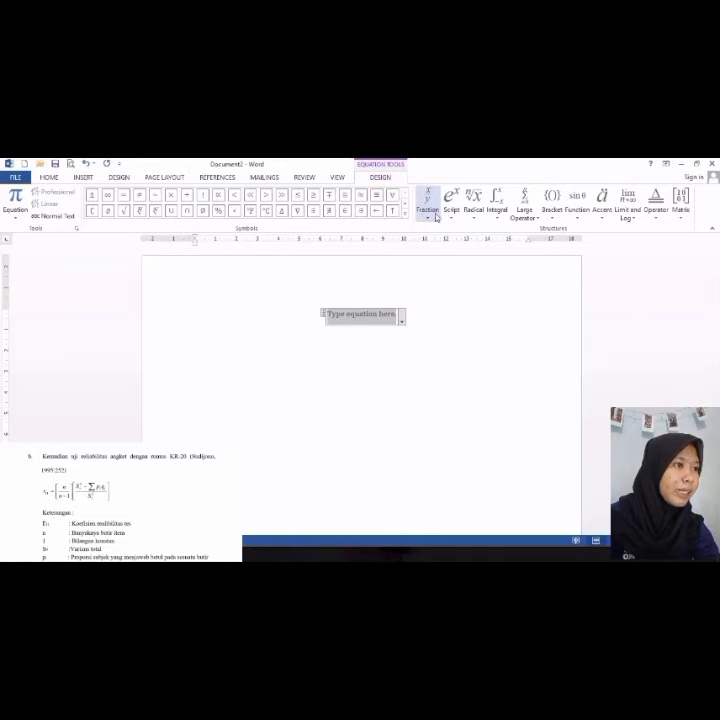
click(468, 214)
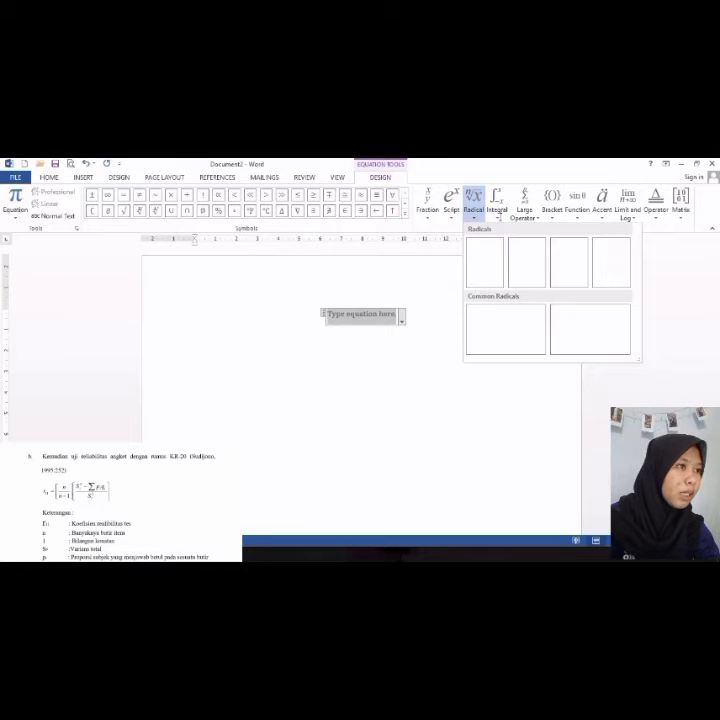
click(495, 215)
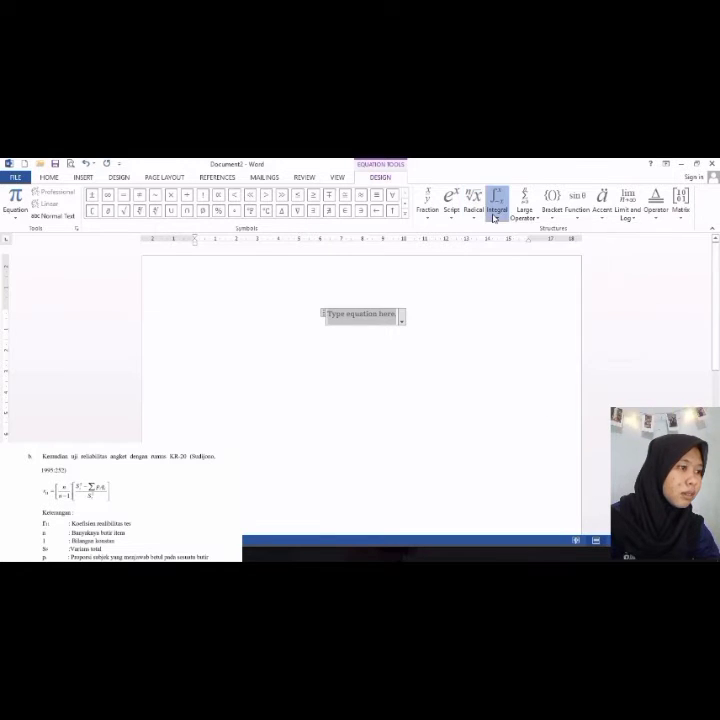
click(494, 216)
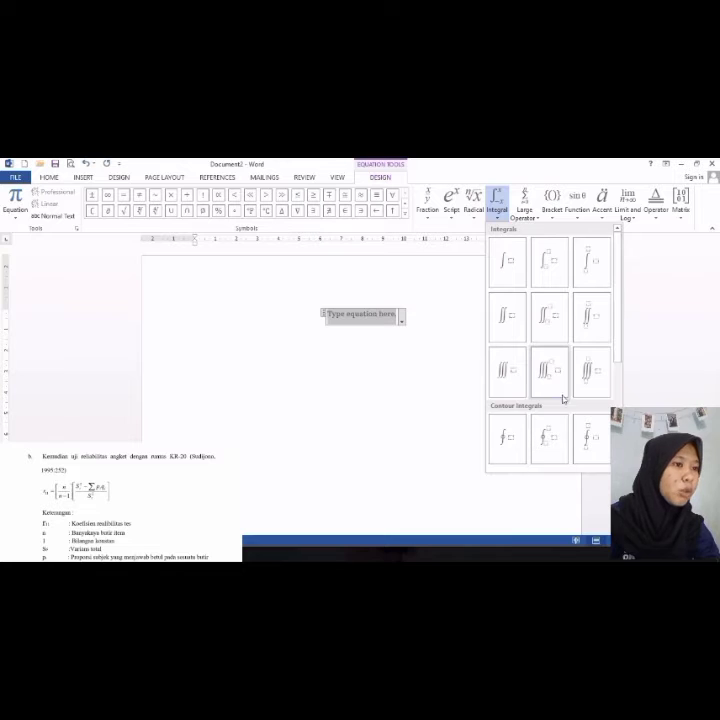
click(418, 327)
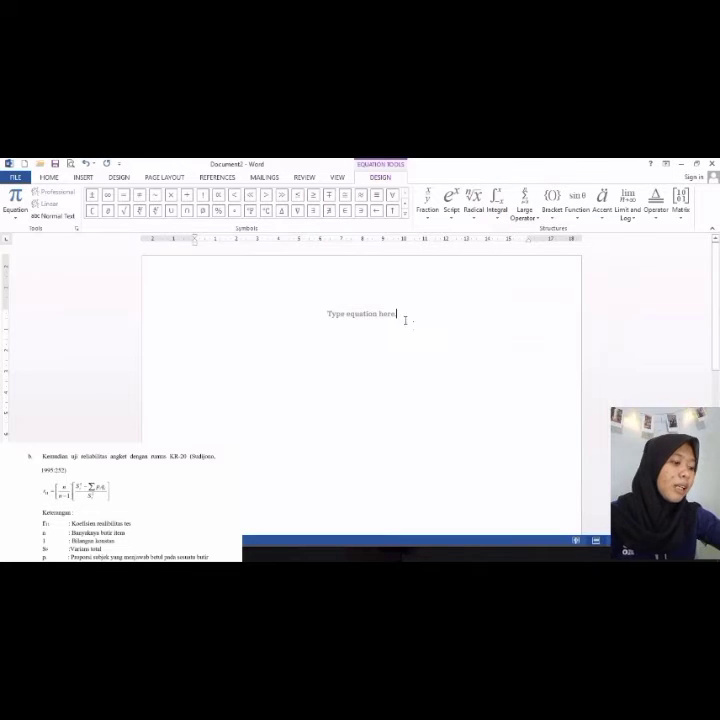
click(292, 318)
key(Delete)
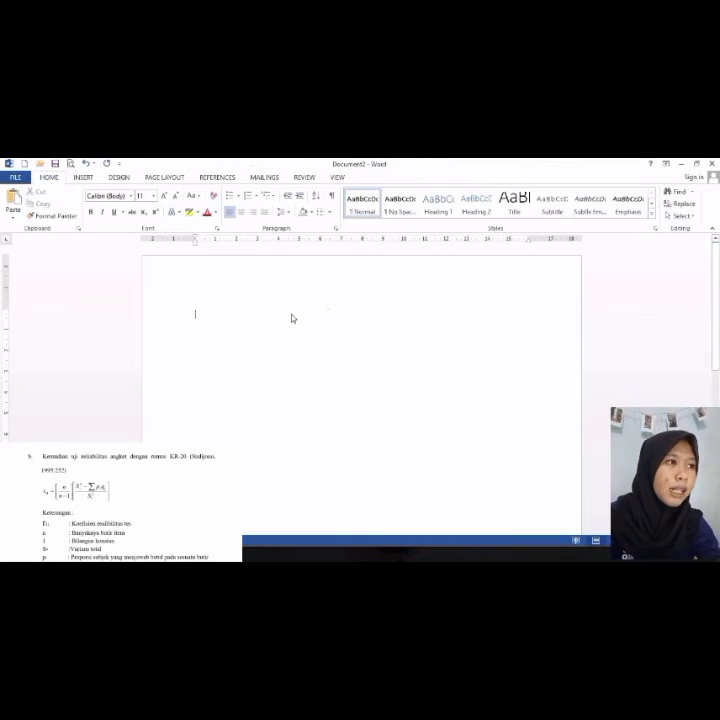
Step: Insert a Microsoft Equation 3.0 object on the blank page
click(85, 177)
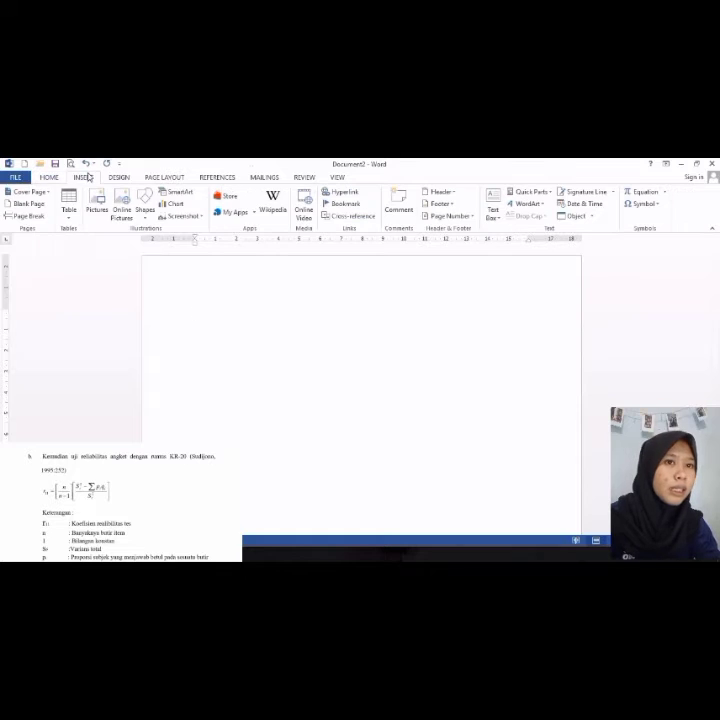
click(574, 215)
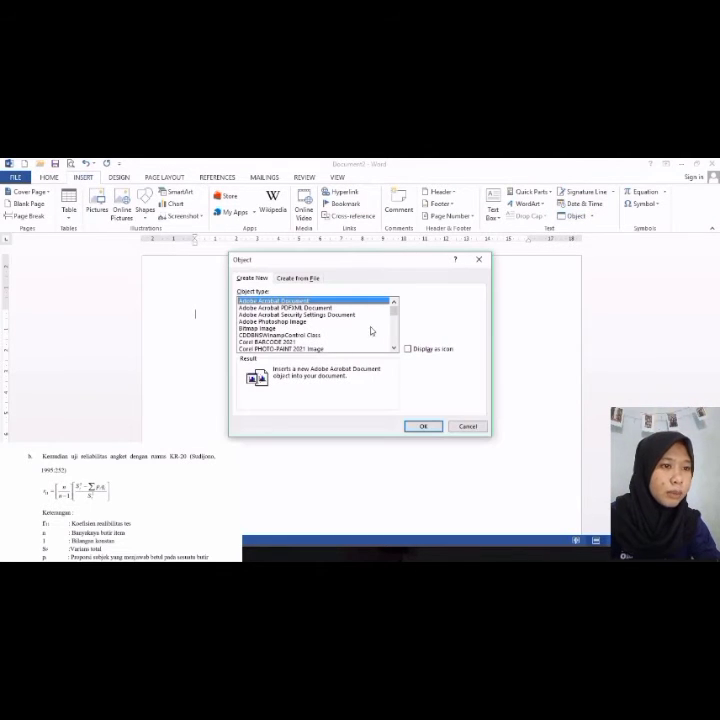
drag(395, 314, 396, 323)
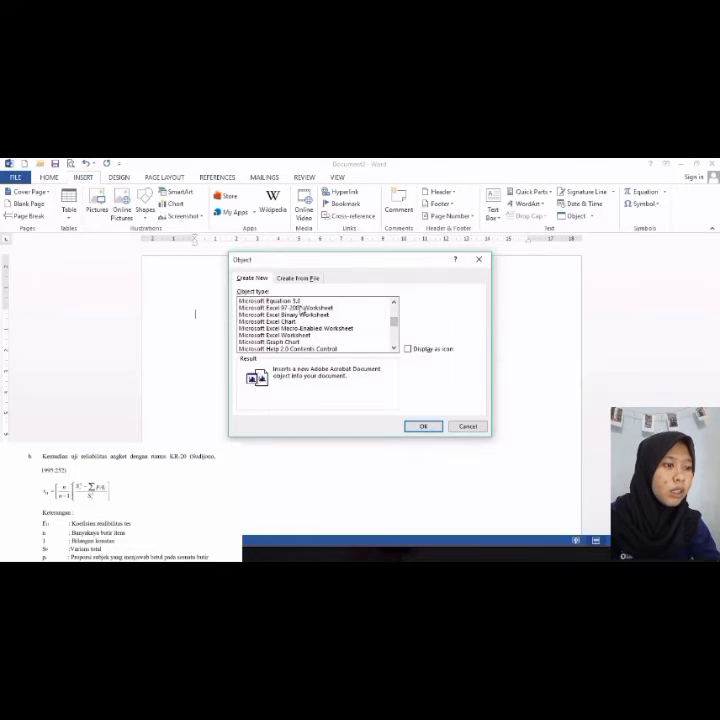
click(290, 300)
click(422, 426)
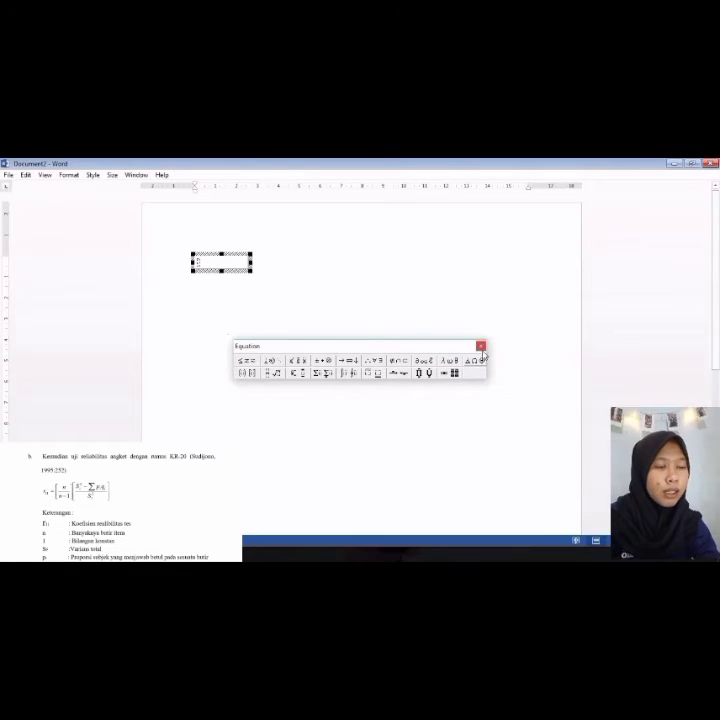
click(250, 361)
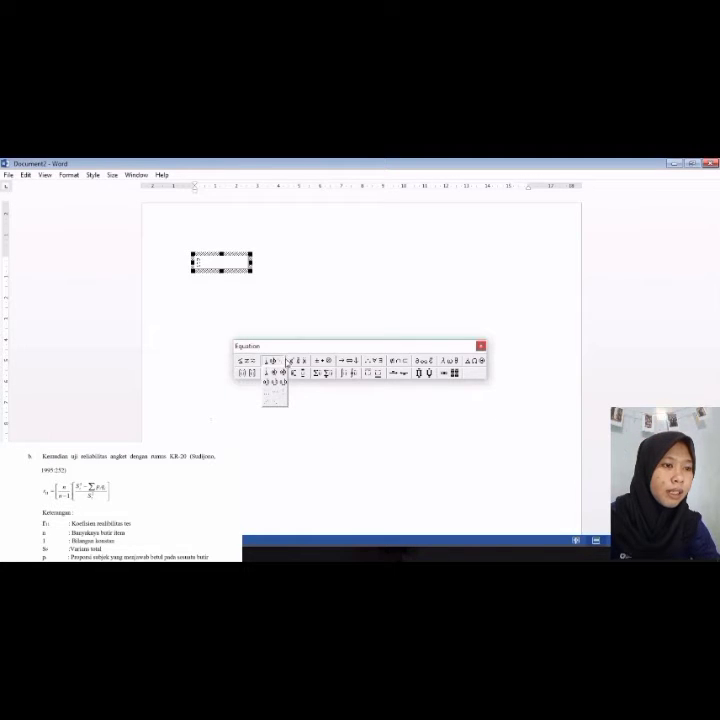
mouse_move(322, 360)
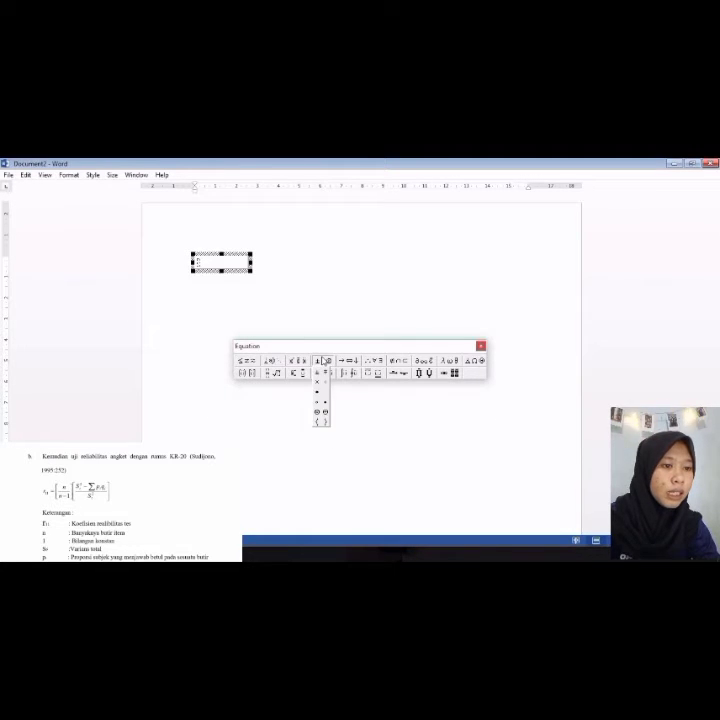
click(271, 373)
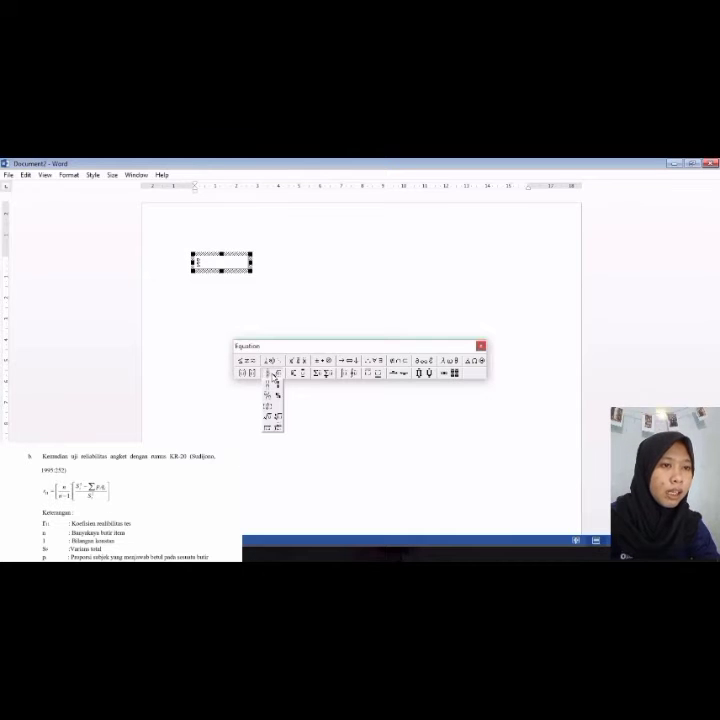
mouse_move(250, 374)
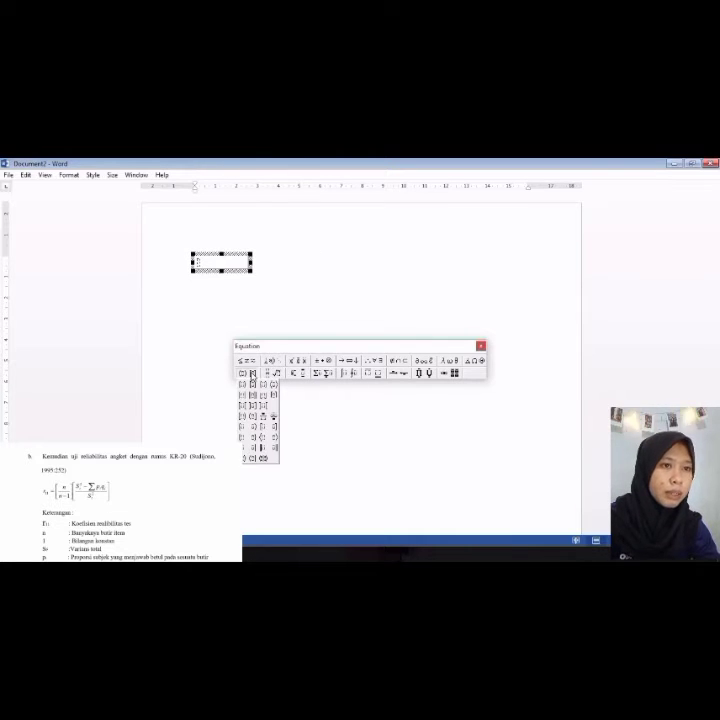
Step: Begin the formula by entering r with a subscript 11 followed by an equals sign
click(199, 263)
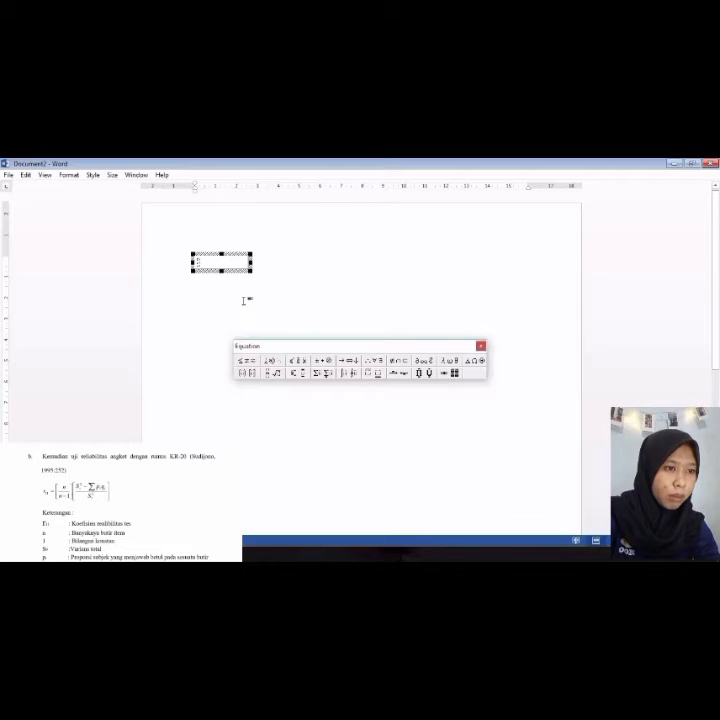
click(294, 375)
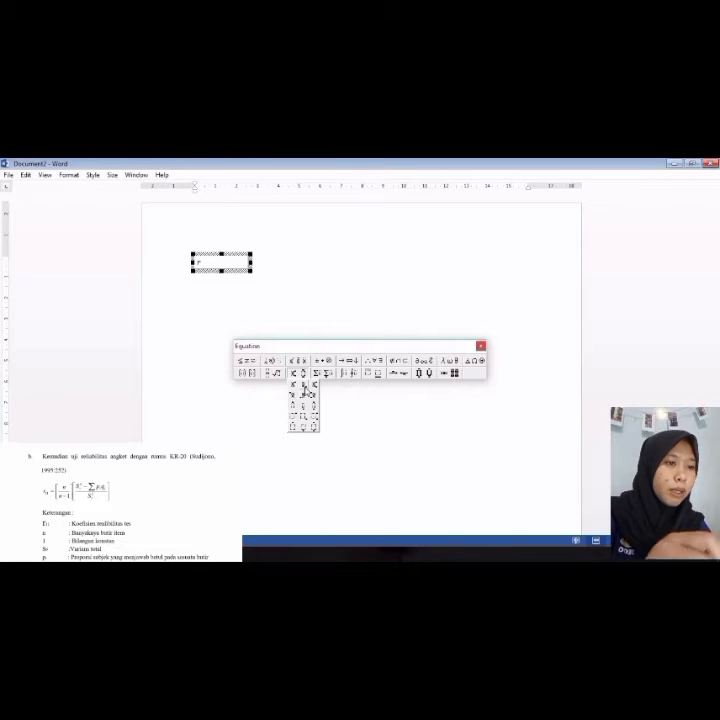
click(303, 393)
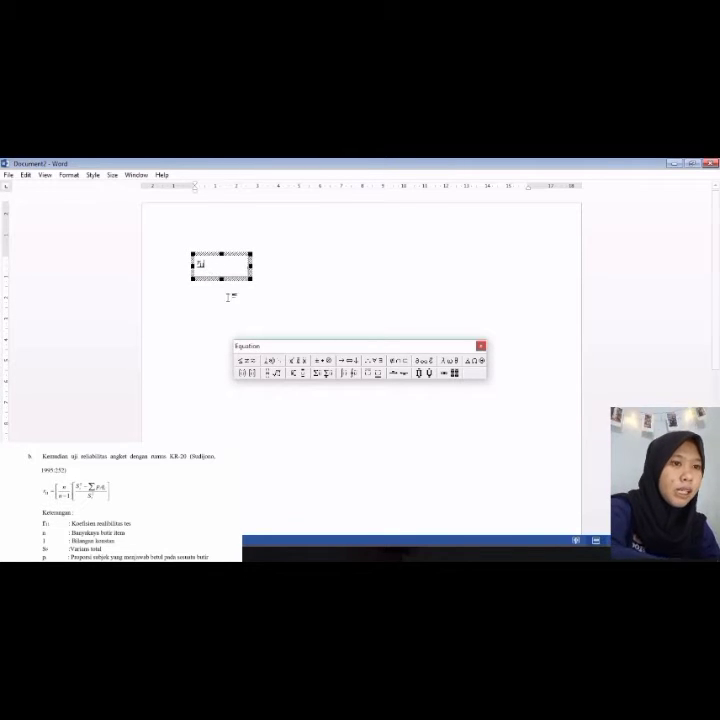
text(=)
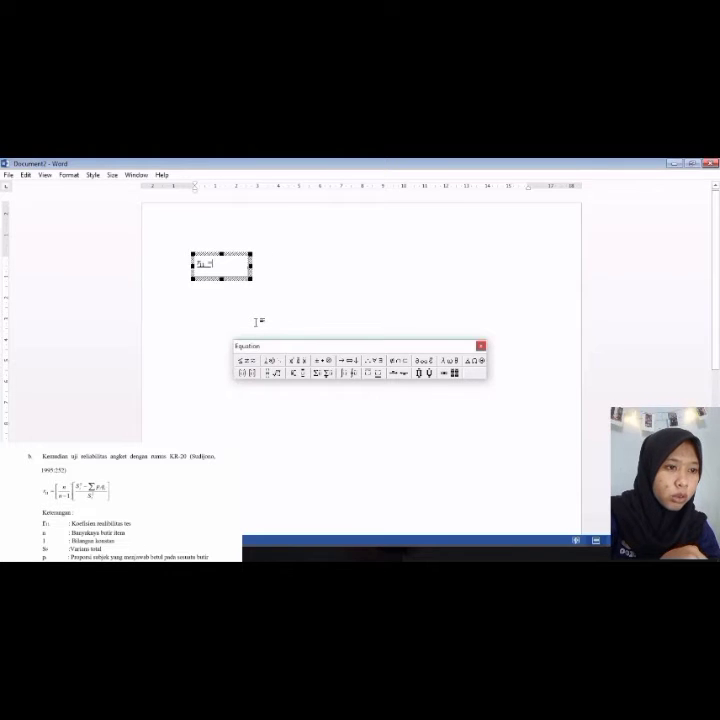
Step: Insert square brackets after the equals sign and place a fraction template inside them
click(248, 369)
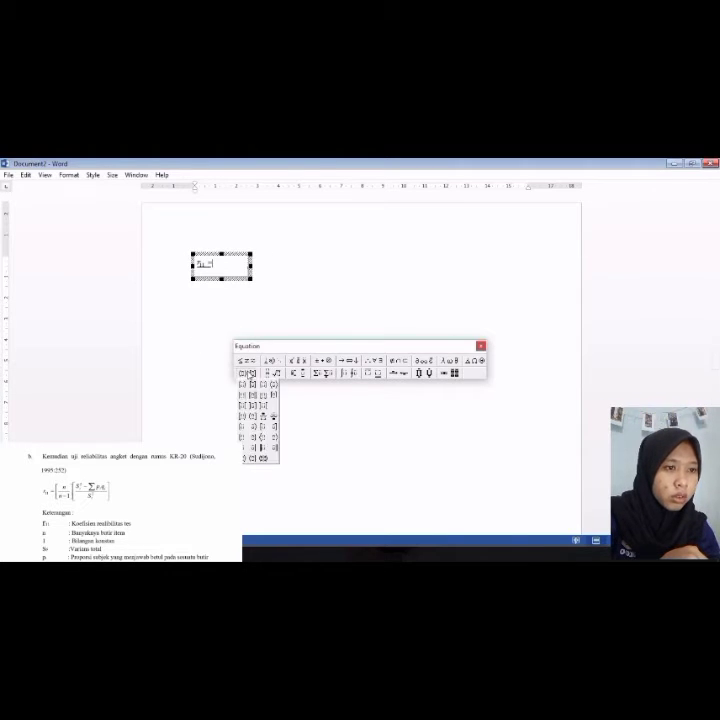
click(253, 390)
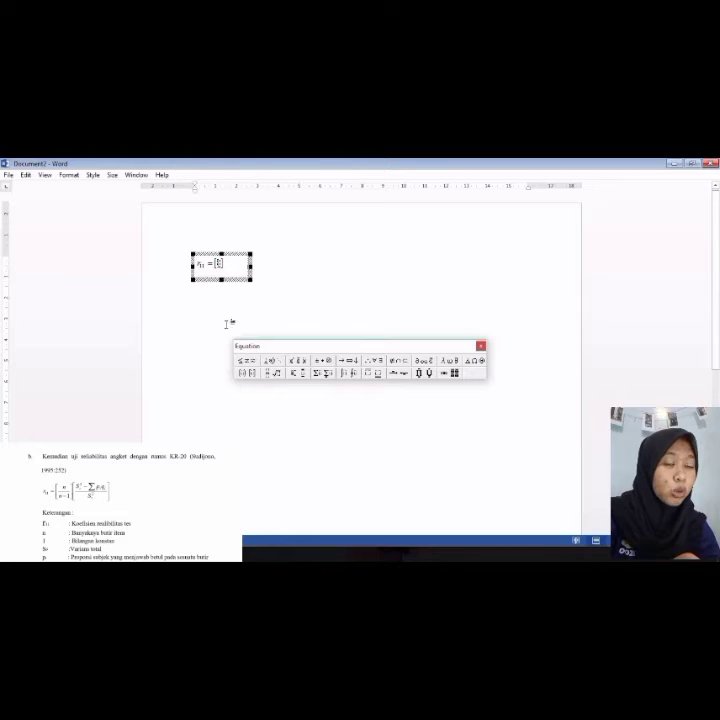
click(274, 373)
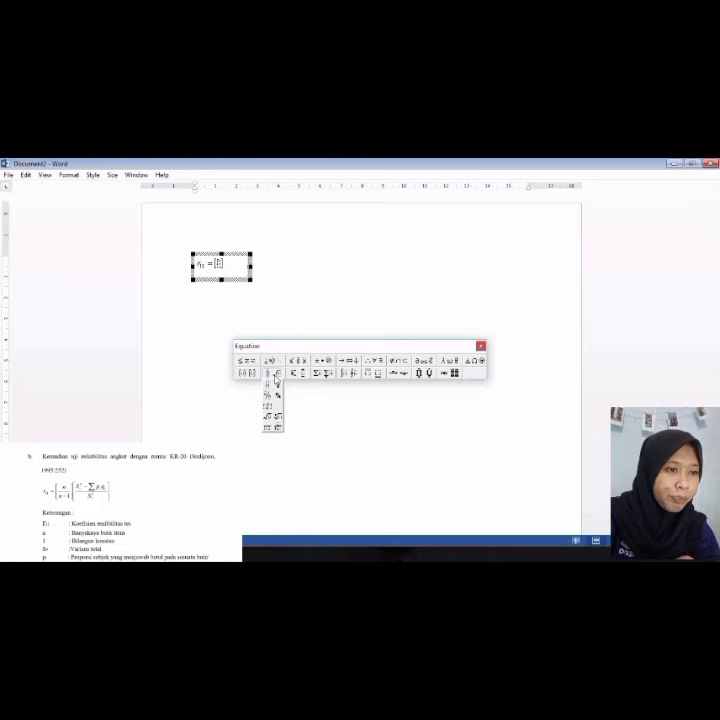
click(268, 377)
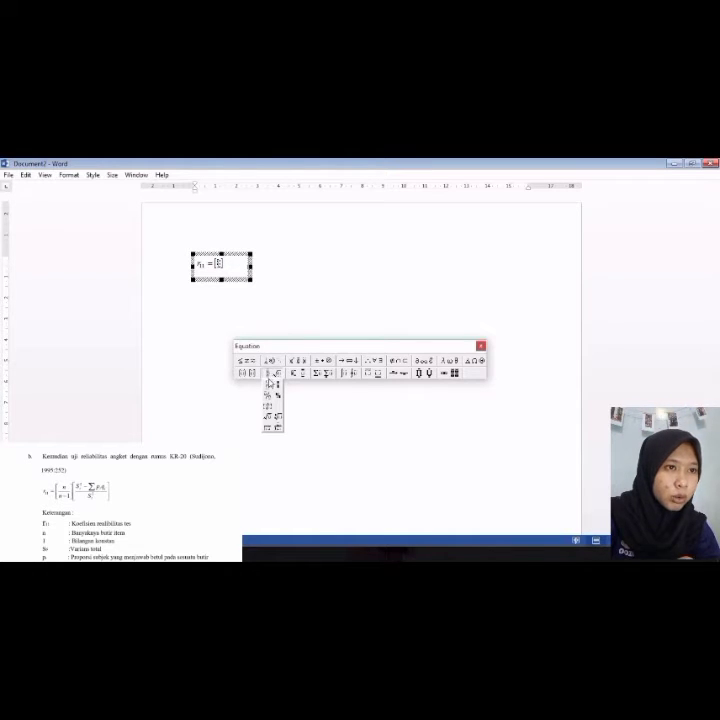
click(268, 386)
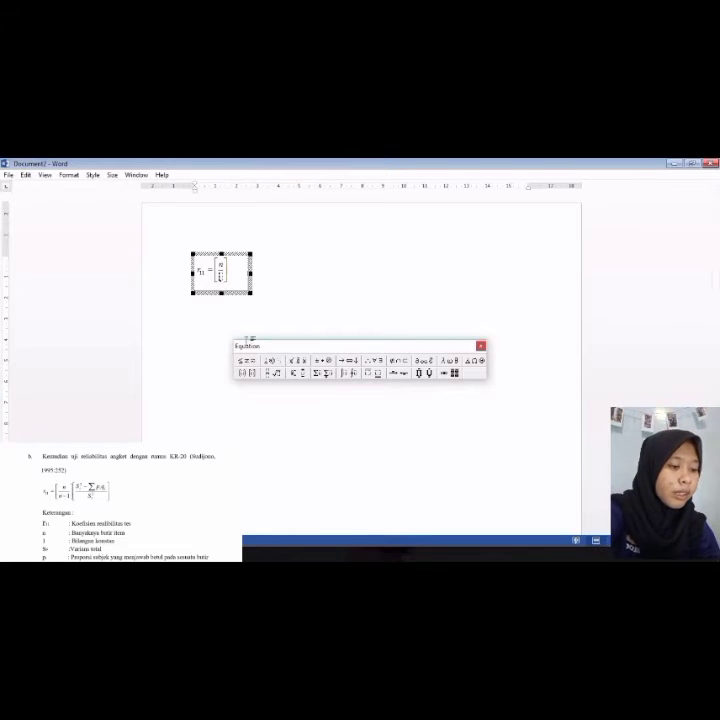
Step: Fill the fraction with n as numerator and n−1 as denominator inside the brackets
key(ctrl+[)
click(243, 362)
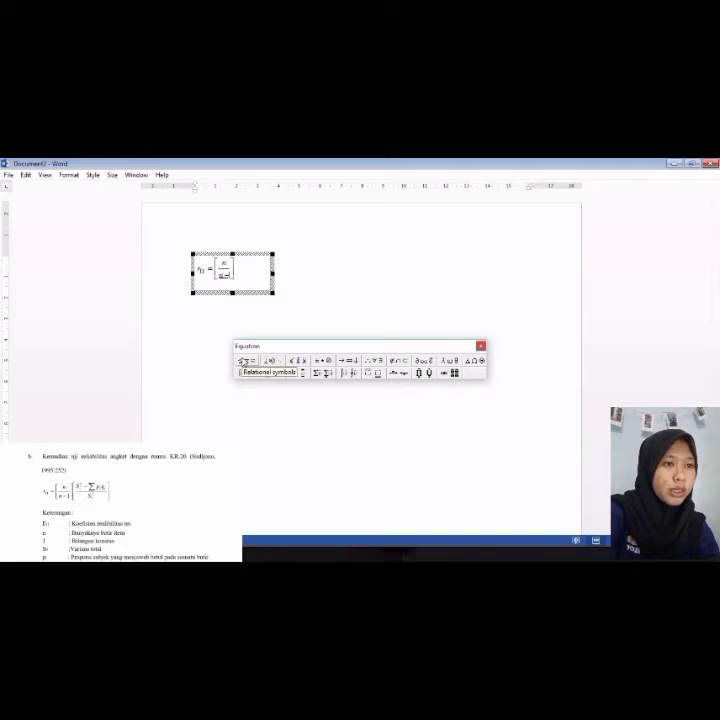
double_click(235, 281)
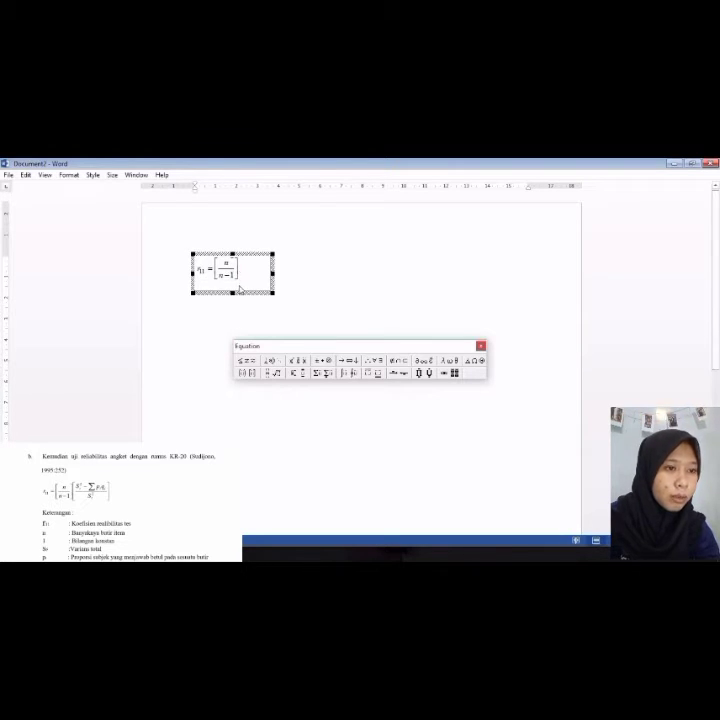
click(253, 374)
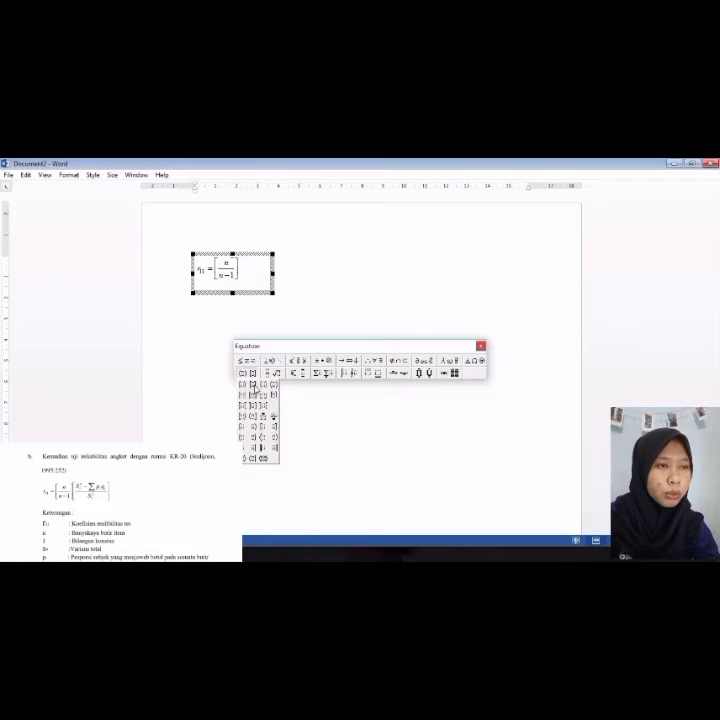
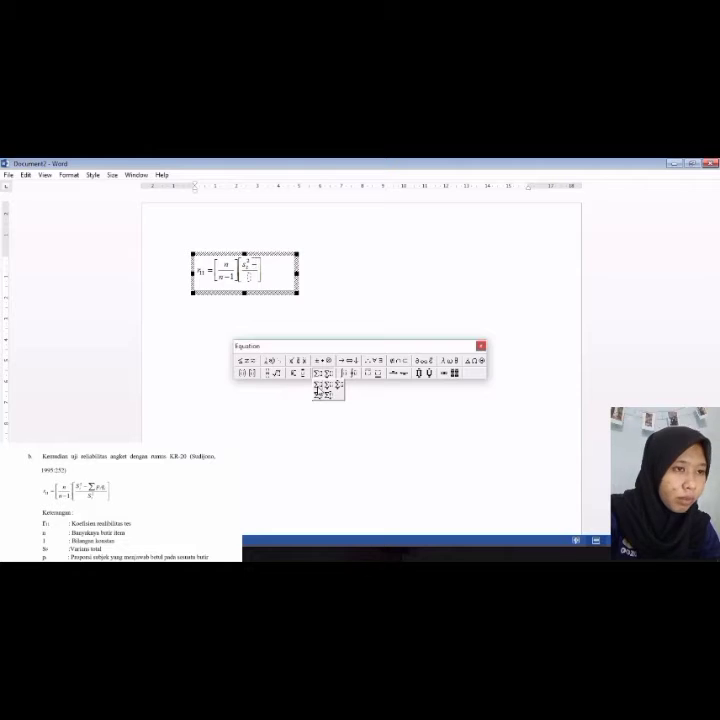
Step: Complete the numerator after the minus sign with a summation of p subscript i times q subscript i
click(316, 386)
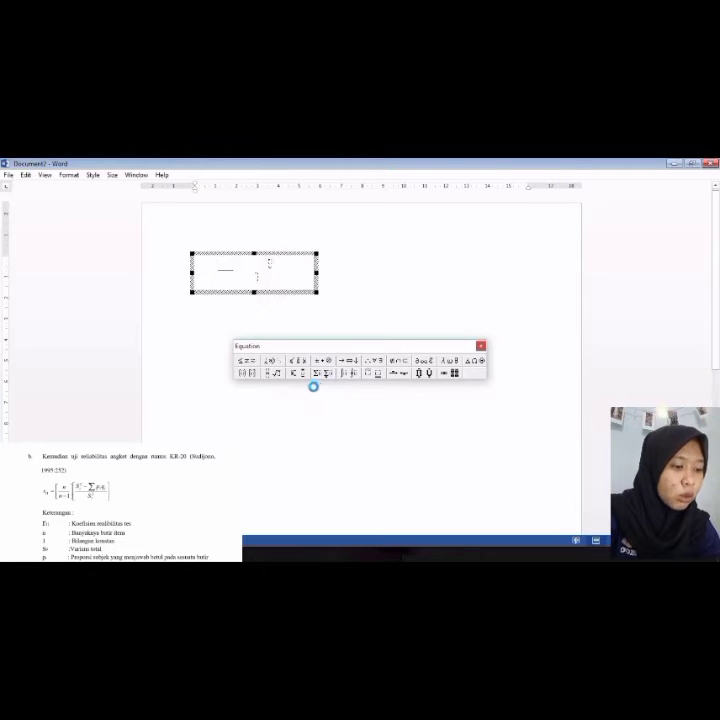
text(p)
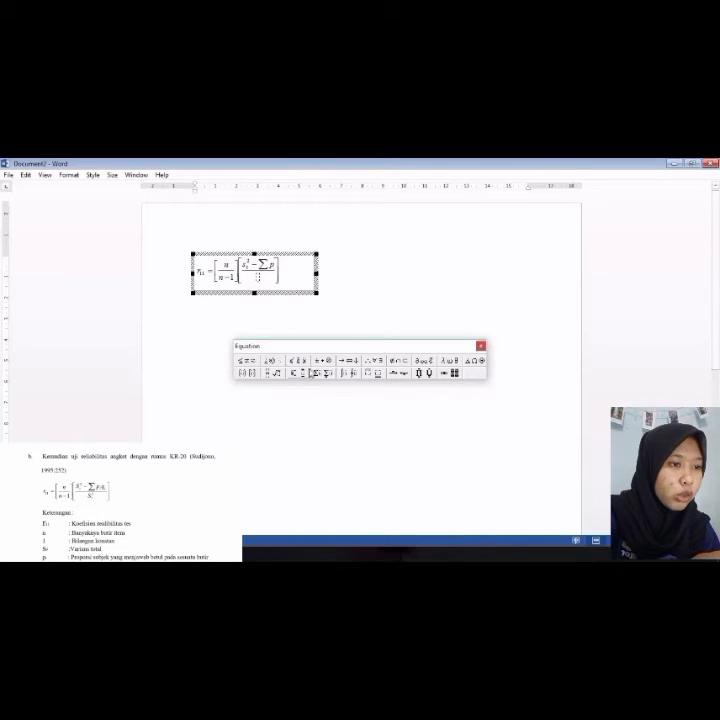
click(293, 376)
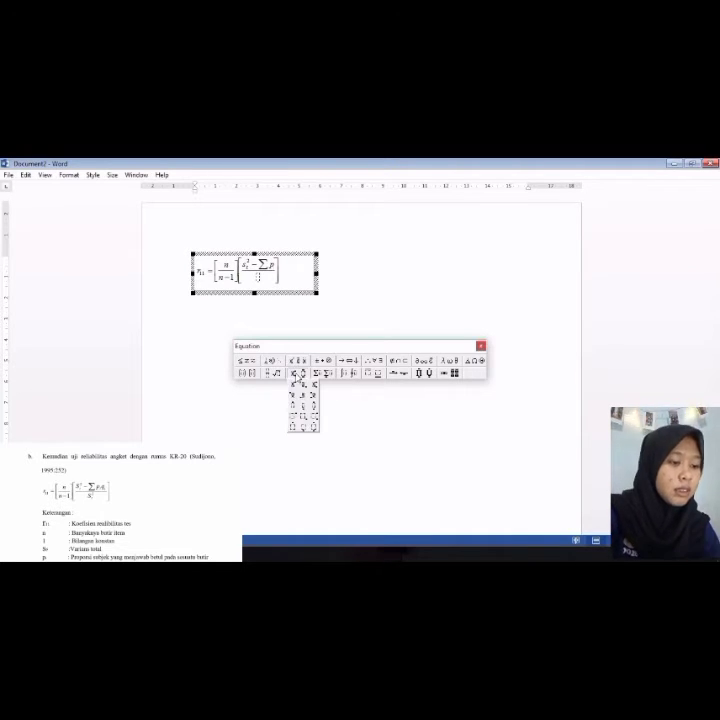
click(300, 390)
text(i)
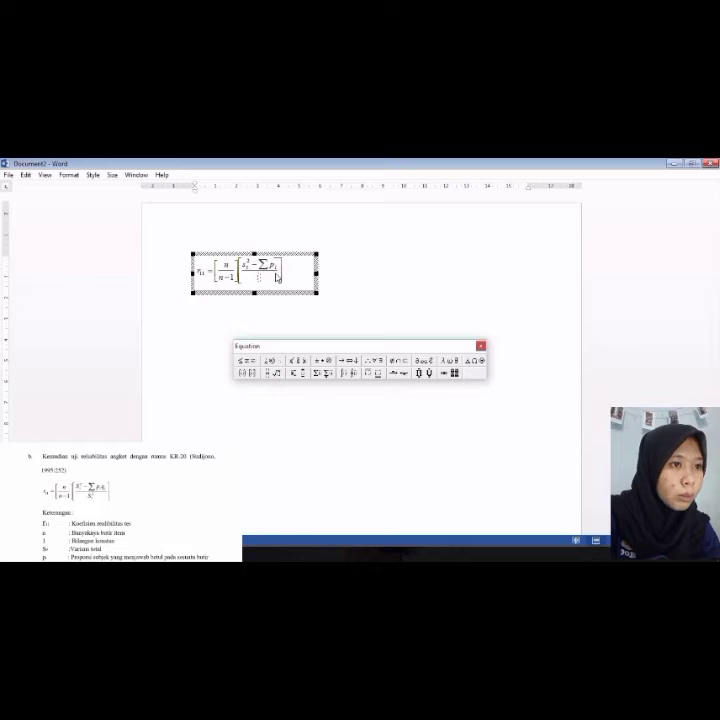
text(q)
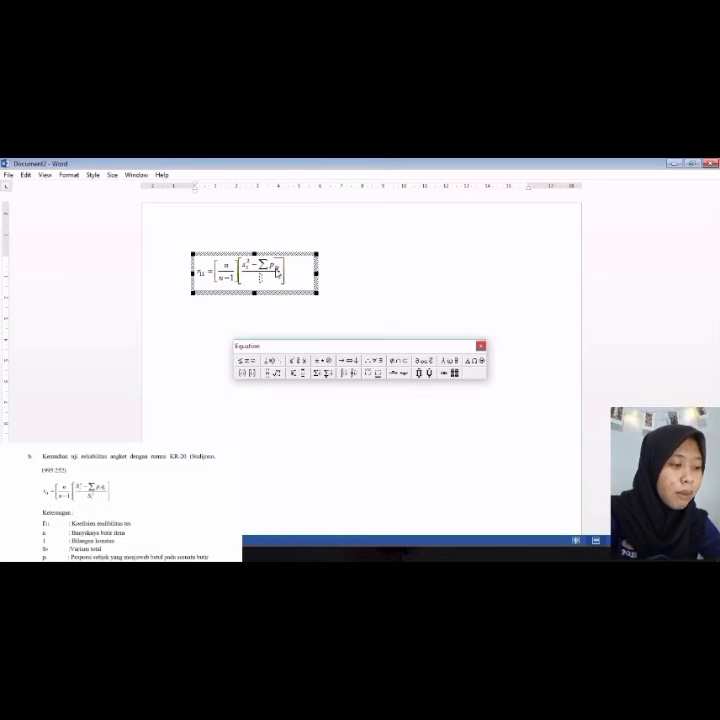
key(BackSpace)
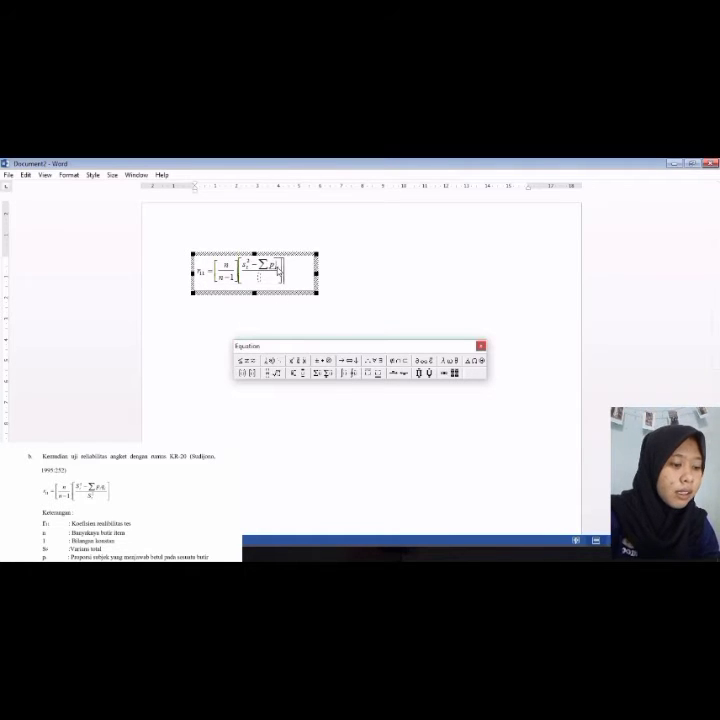
click(298, 374)
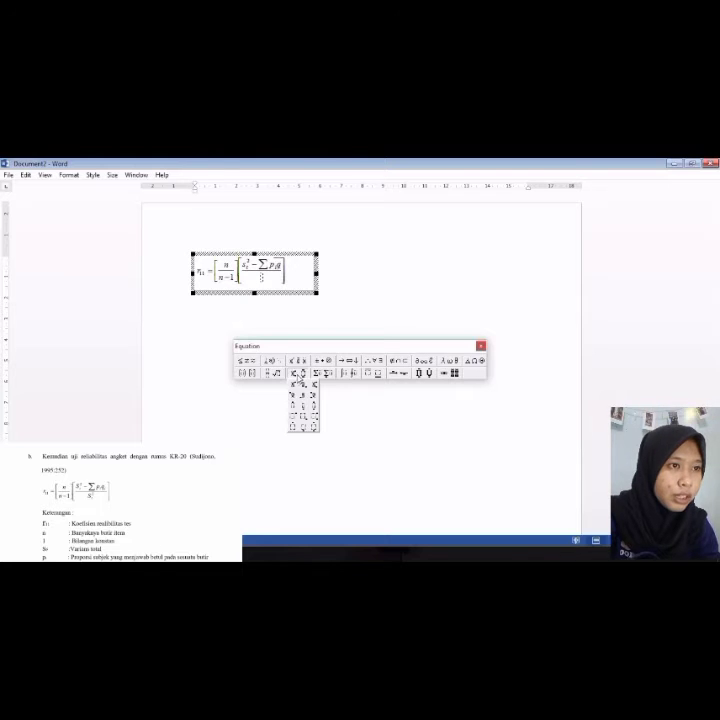
click(296, 385)
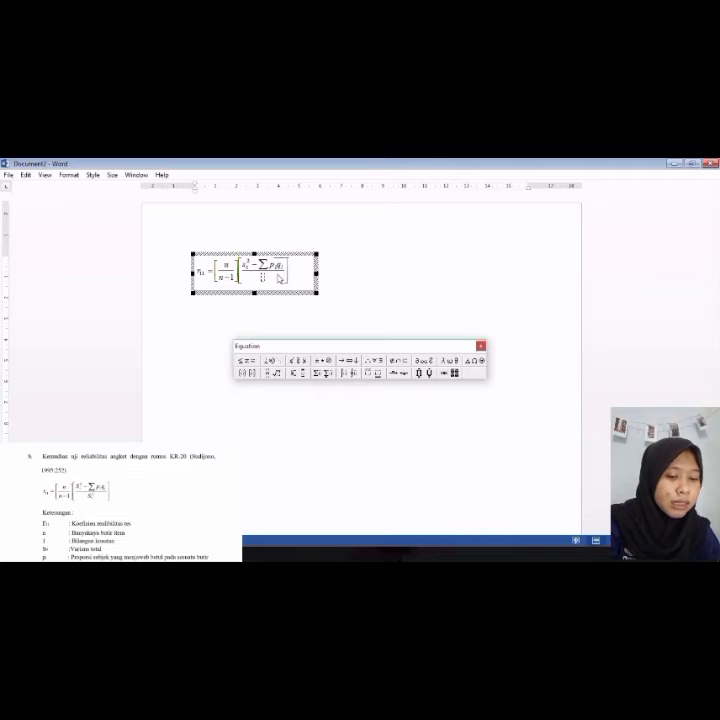
Step: Fill the denominator with s subscript t squared and leave the equation editor
text(s)
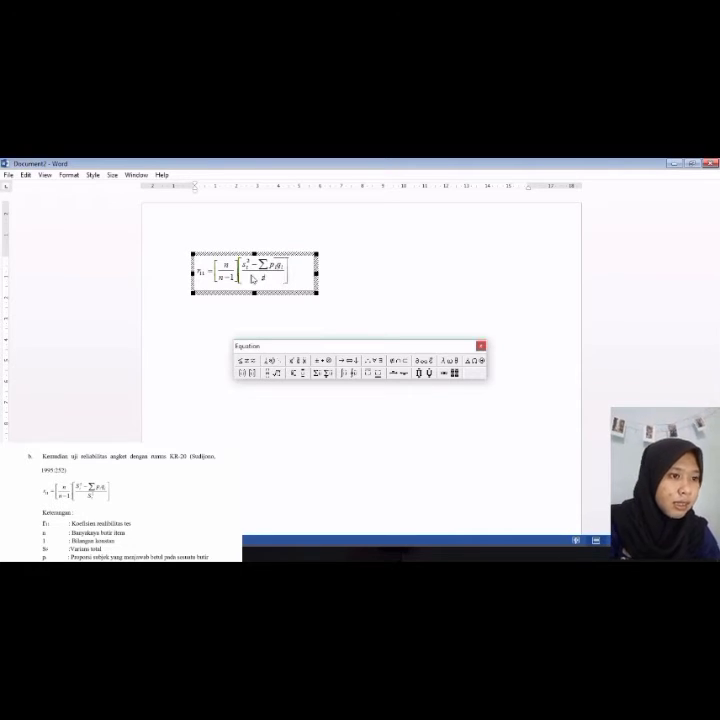
click(313, 375)
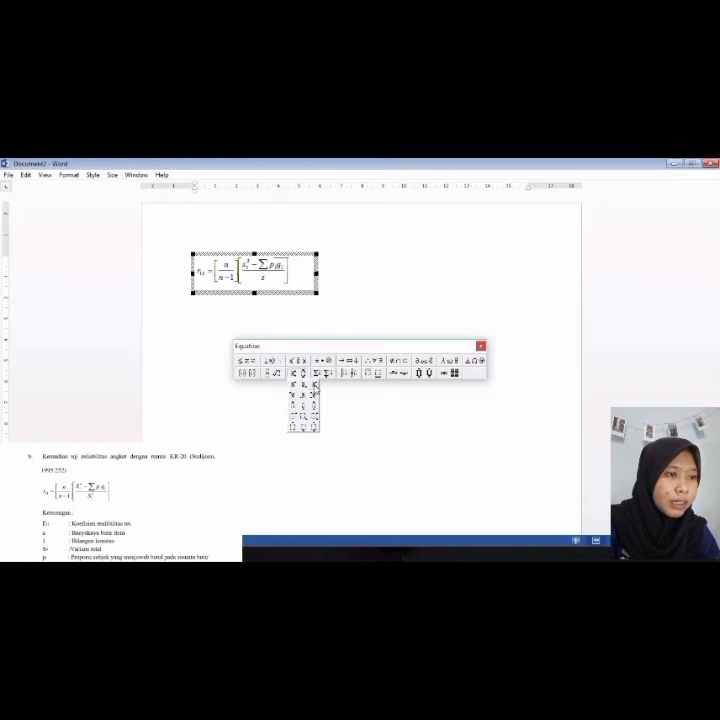
click(314, 394)
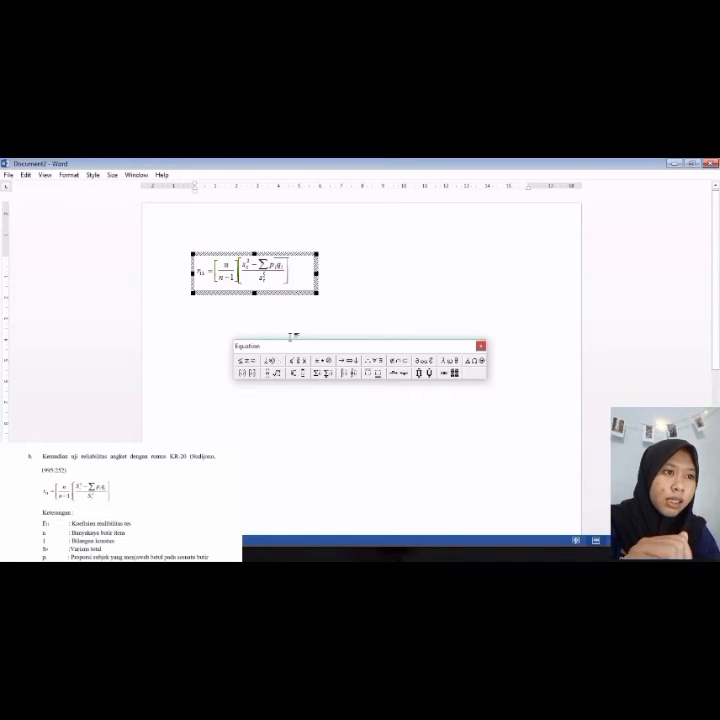
click(333, 308)
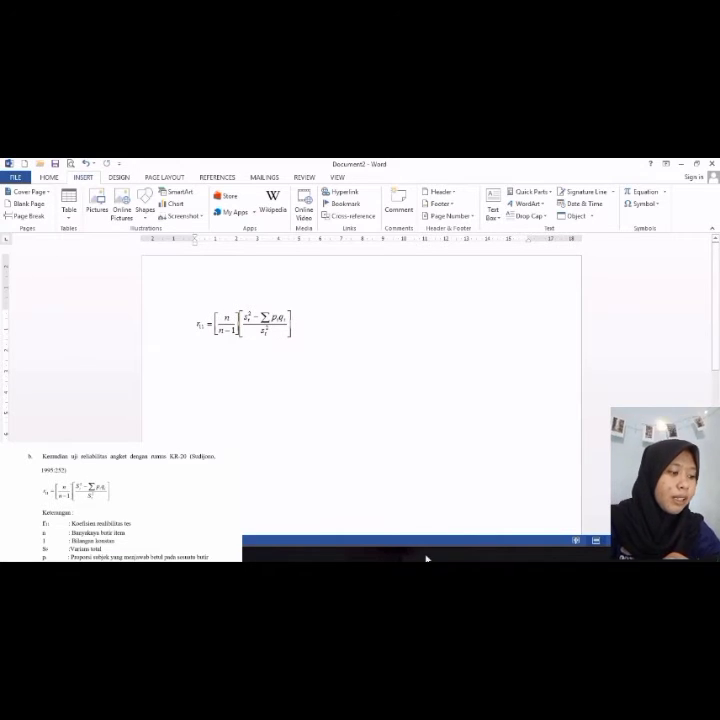
Step: Add a new line below the formula reading Keterangan
key(Return)
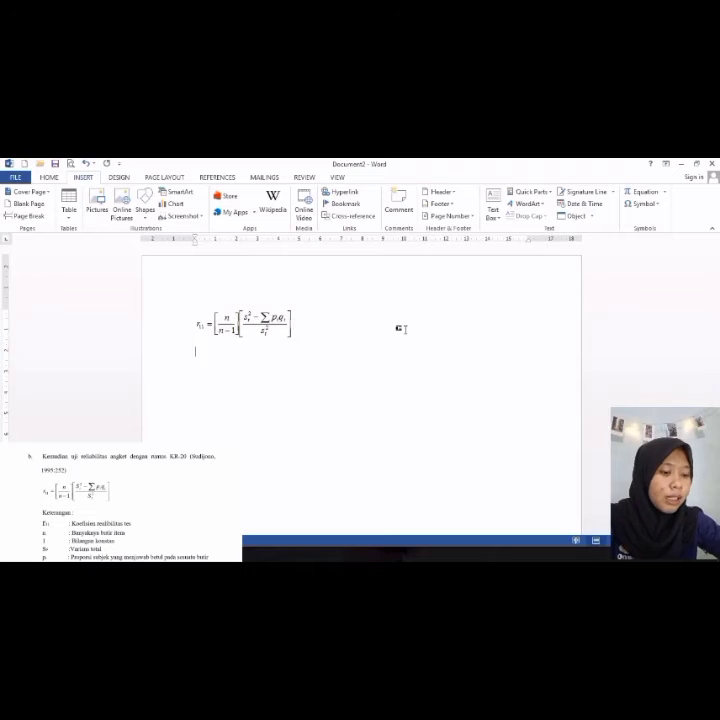
text(ket)
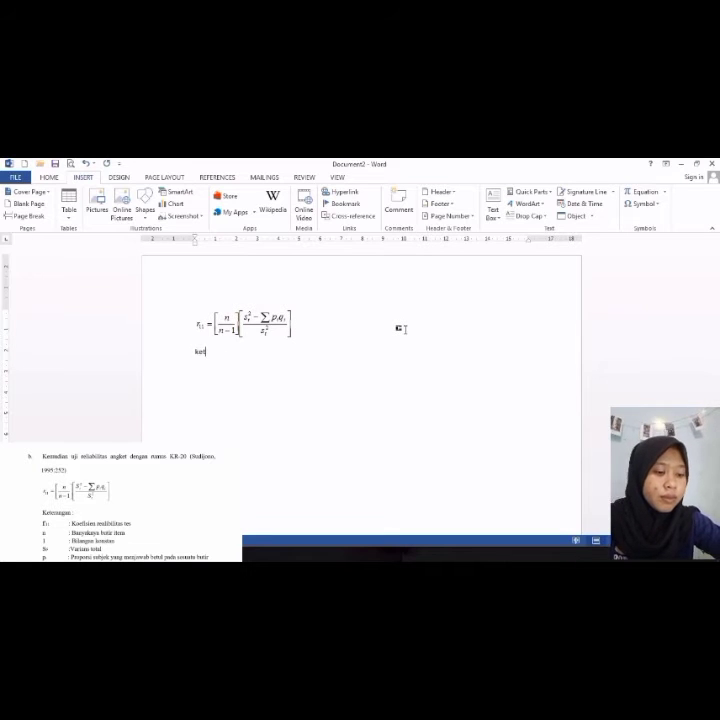
text(erangan)
key(Return)
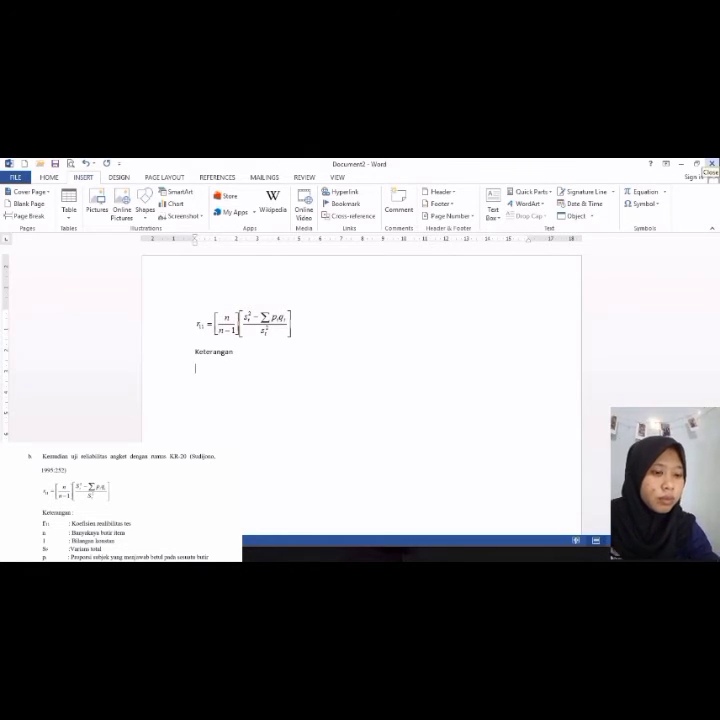
Step: Insert a Microsoft Equation 3.0 object on the next line containing r with subscript 11
text(r)
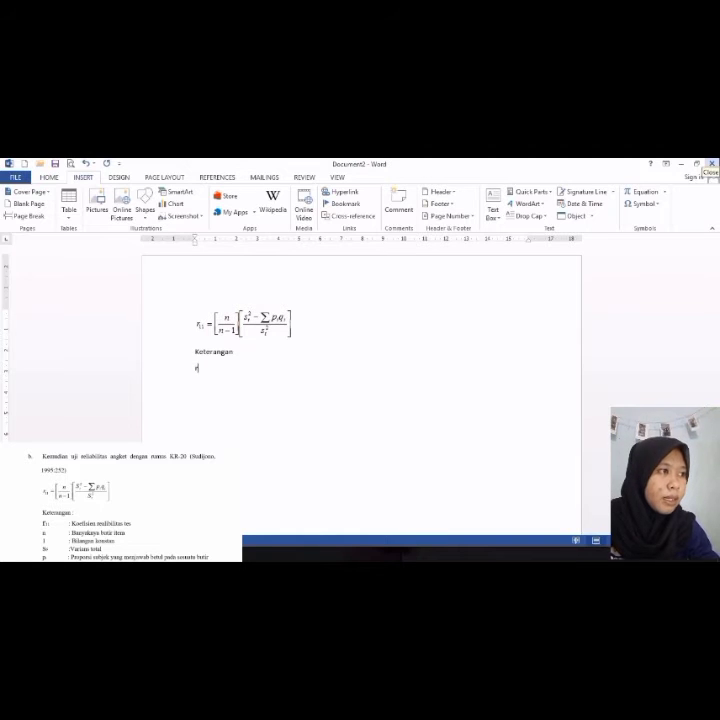
click(575, 216)
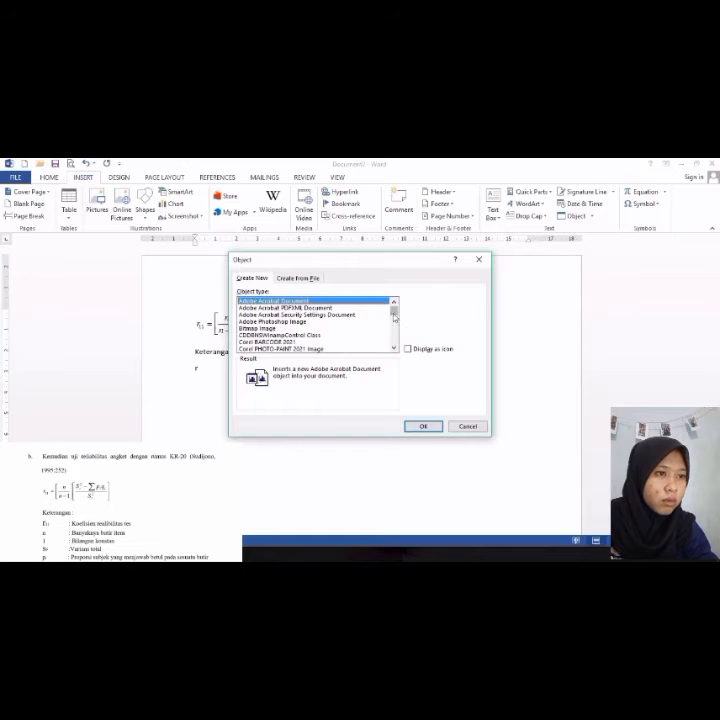
mouse_move(396, 314)
mouse_down()
mouse_move(395, 329)
mouse_move(395, 323)
mouse_up()
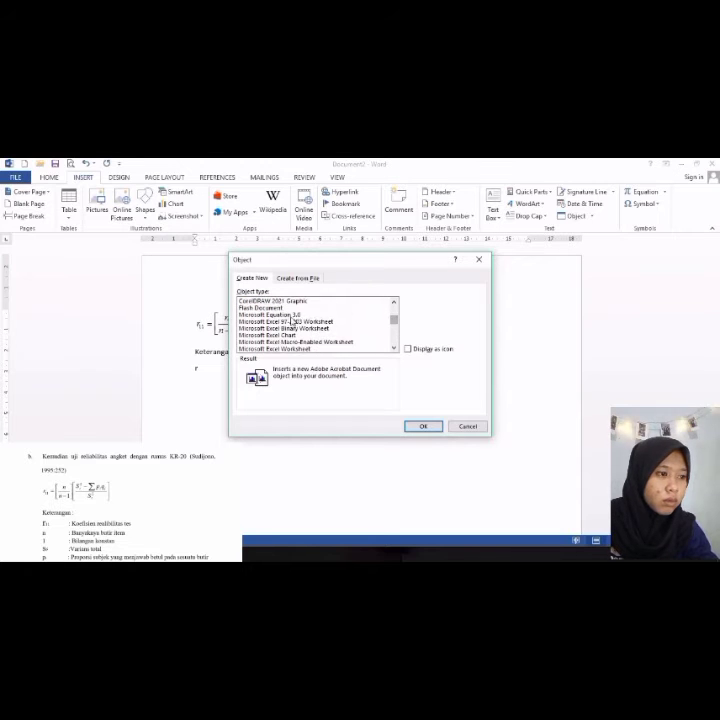
click(291, 316)
click(430, 428)
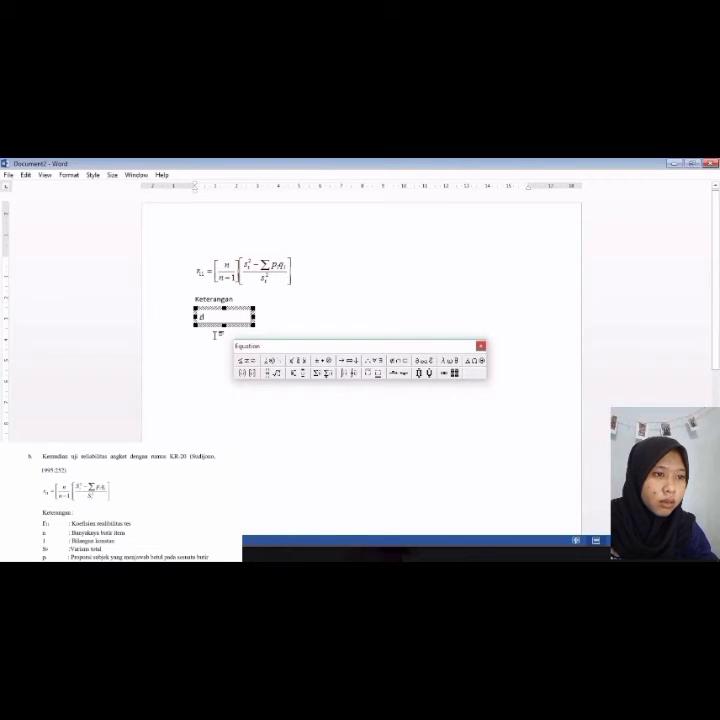
click(295, 373)
click(298, 390)
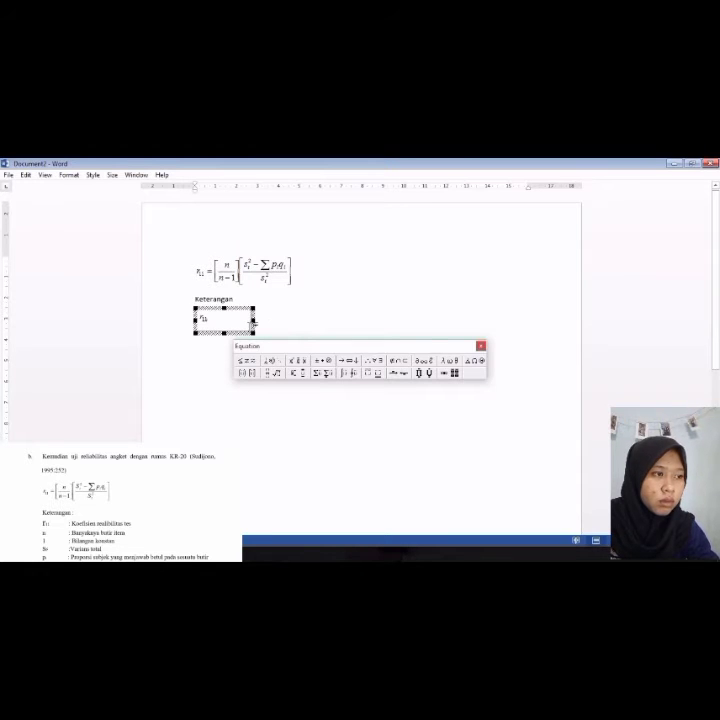
click(466, 349)
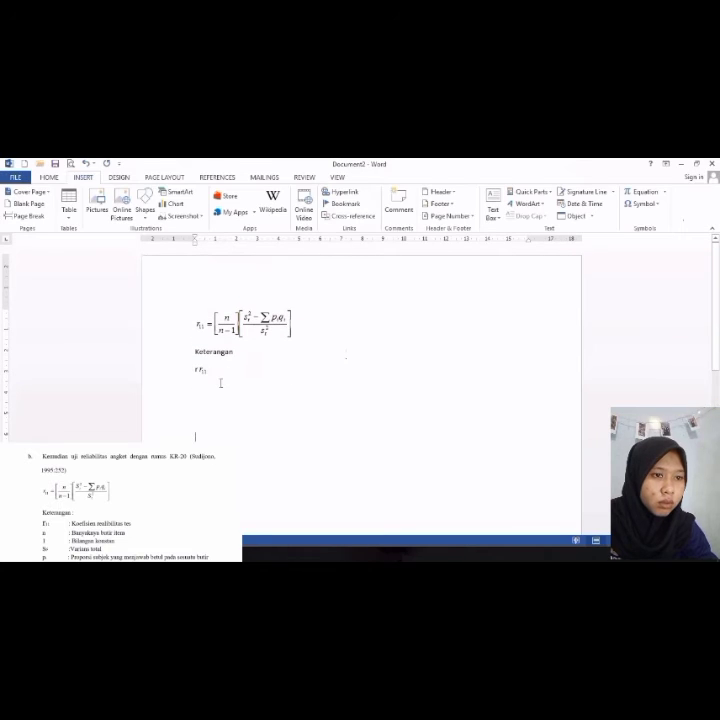
text(r=)
key(BackSpace)
key(BackSpace)
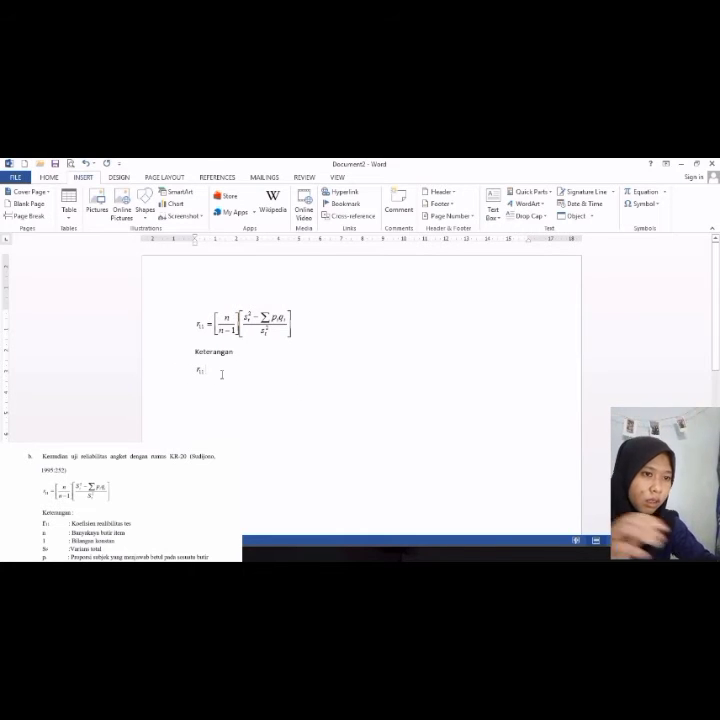
key(ctrl+v)
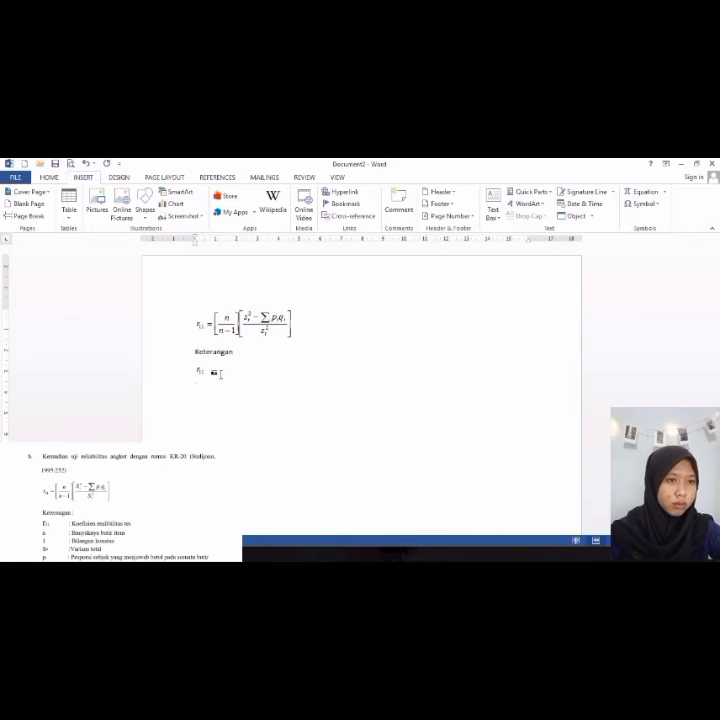
Step: Add N and 1 as the next two lines of the legend below r11
key(Return)
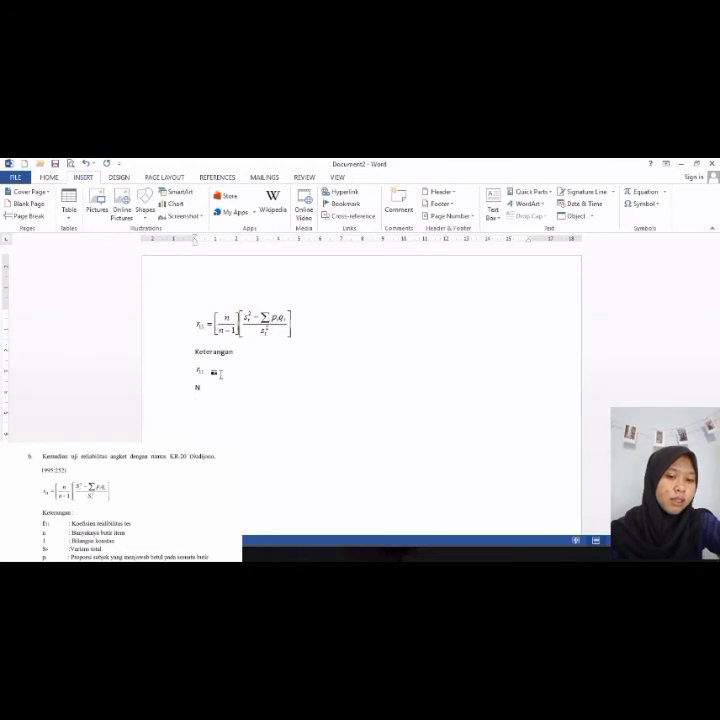
text(1)
key(Return)
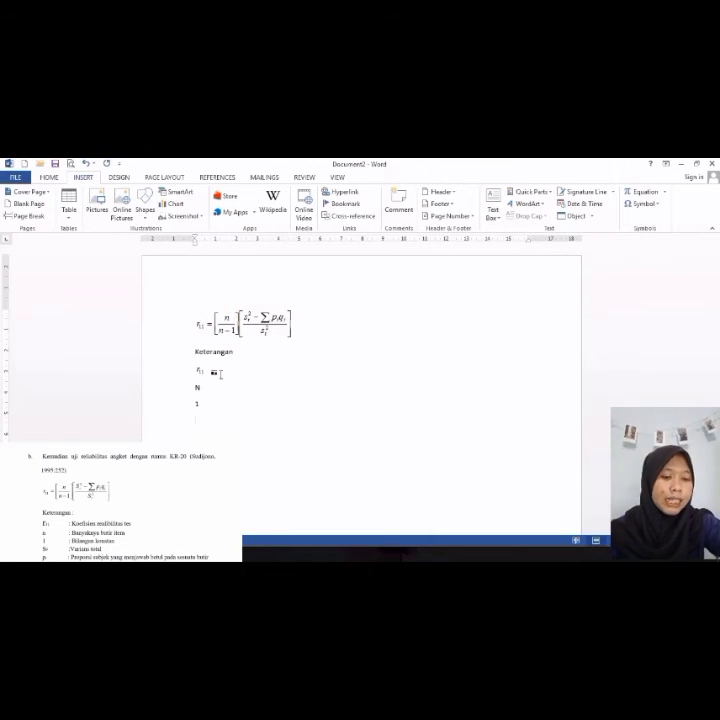
text(s)
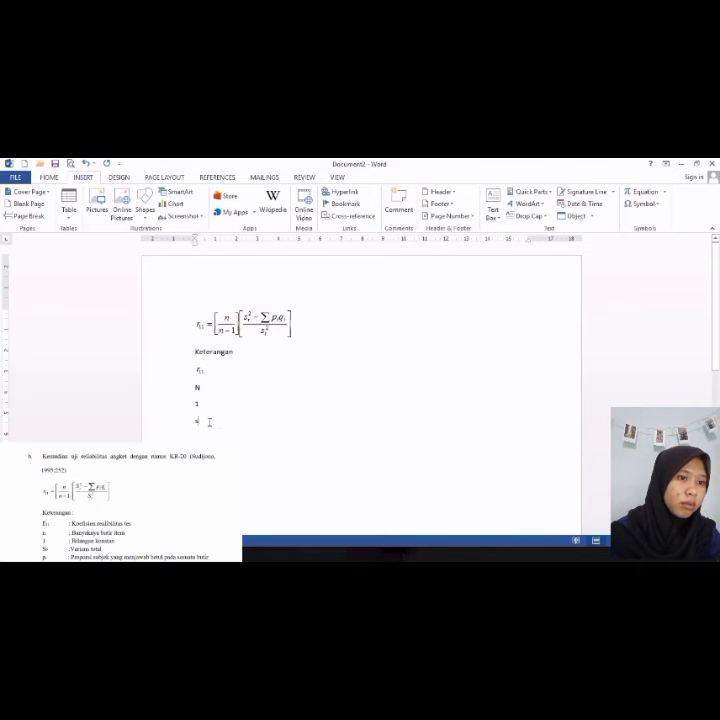
key(BackSpace)
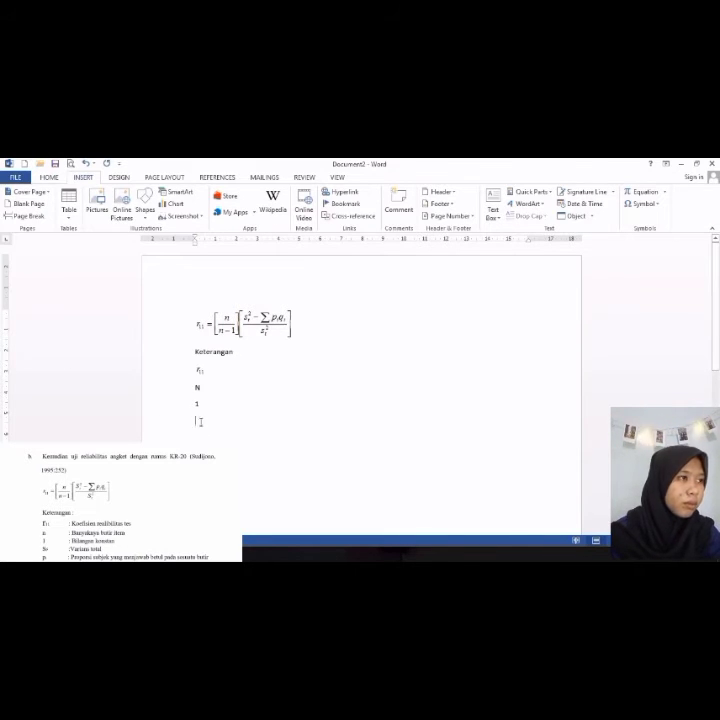
Step: Insert another Microsoft Equation 3.0 object on the next line containing s with subscript t and superscript 2
click(567, 217)
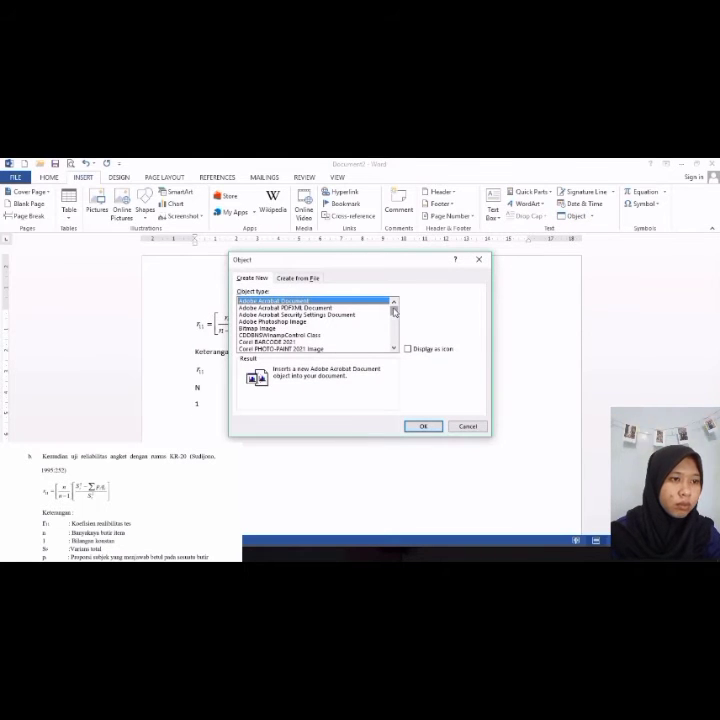
scroll(394, 318, down, 3)
click(296, 329)
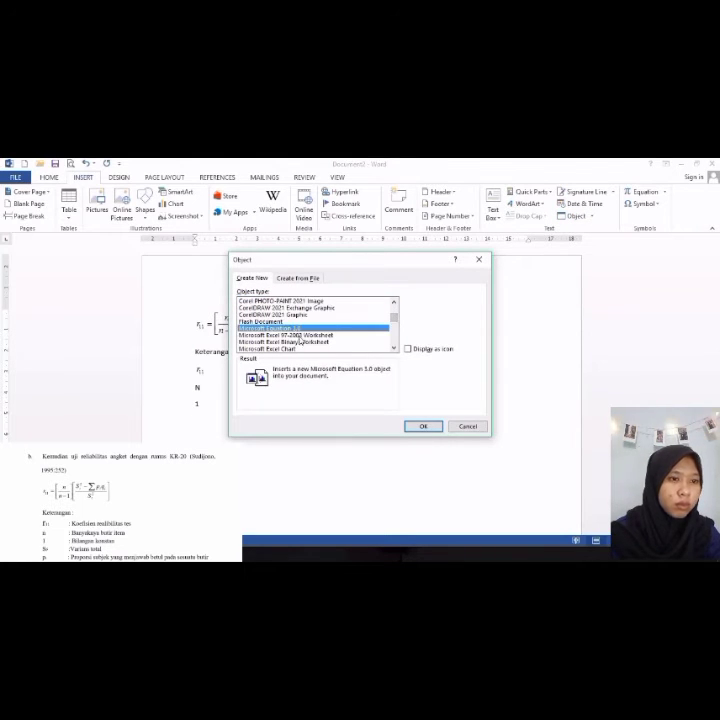
click(424, 427)
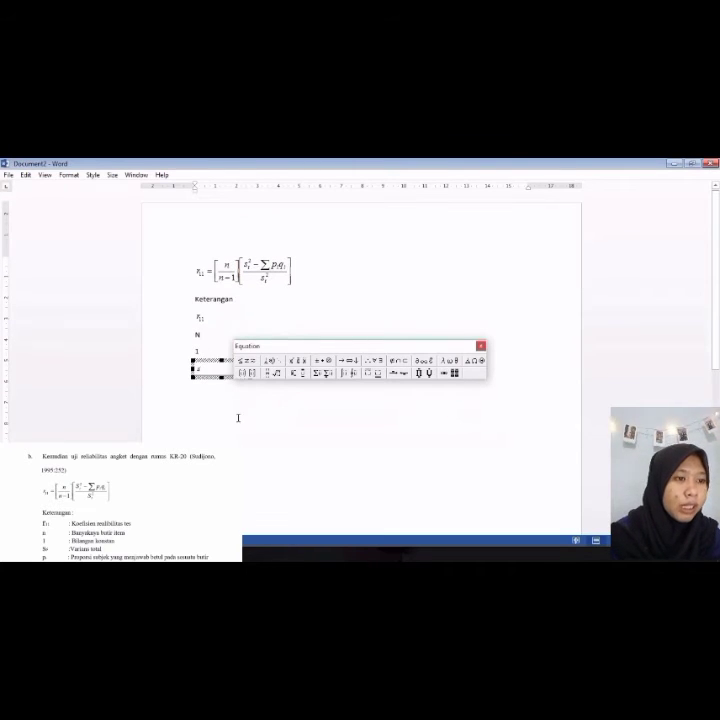
click(298, 373)
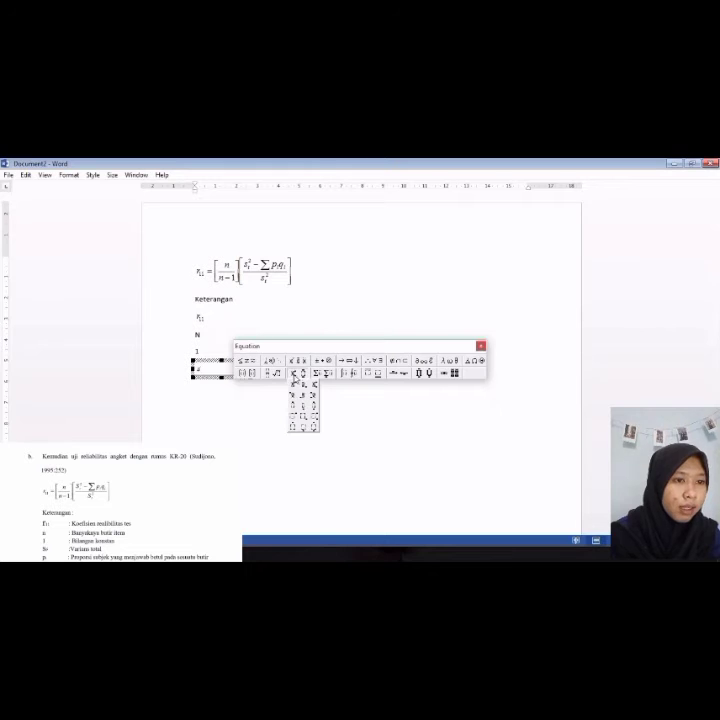
click(304, 385)
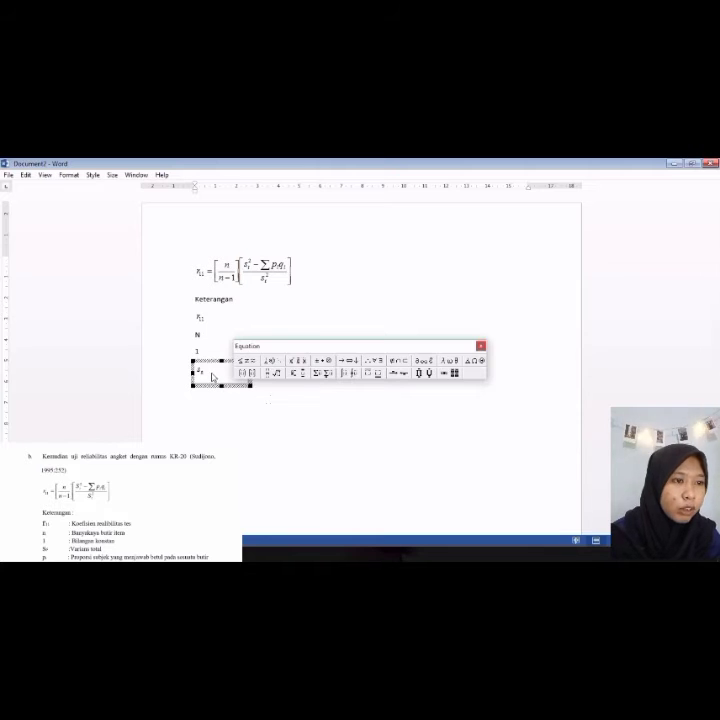
click(293, 374)
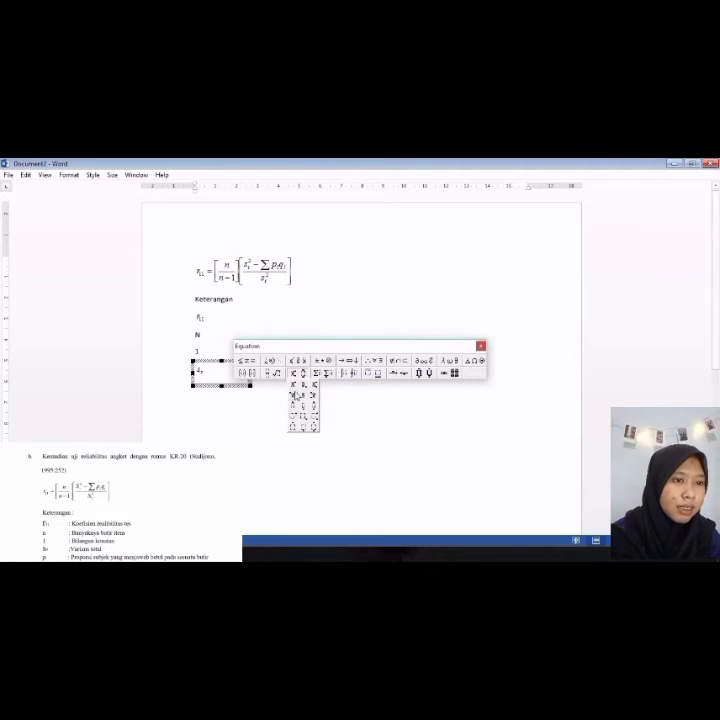
click(294, 386)
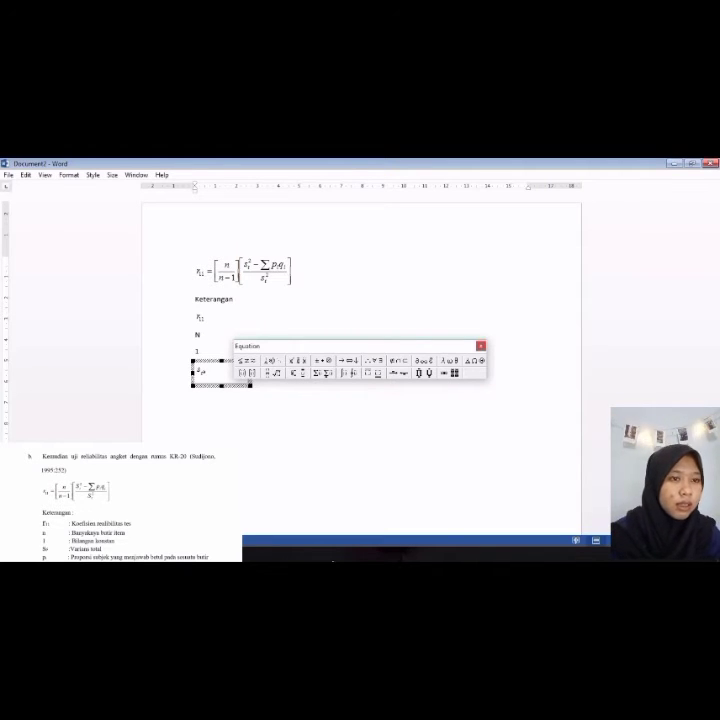
click(339, 413)
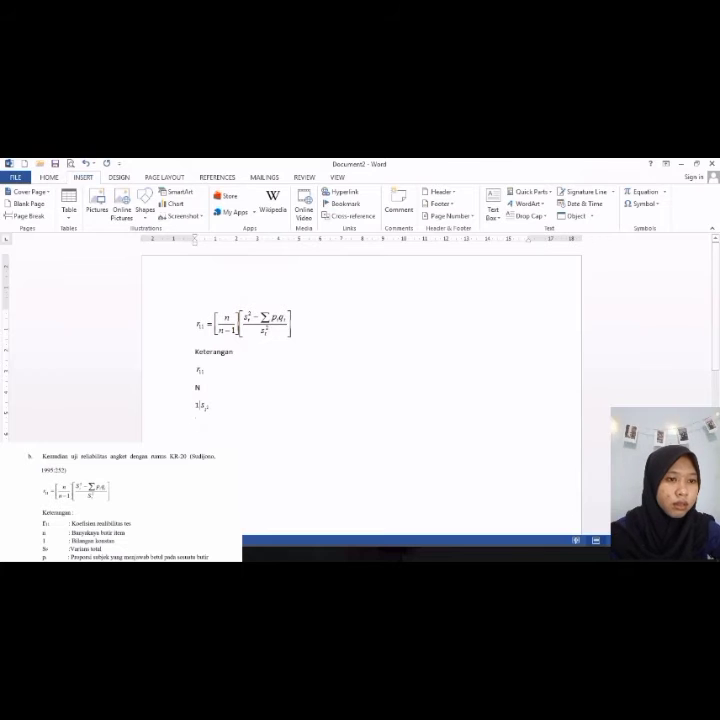
Step: Insert a Microsoft Equation 3.0 object on a new legend line containing p with subscript i
click(226, 421)
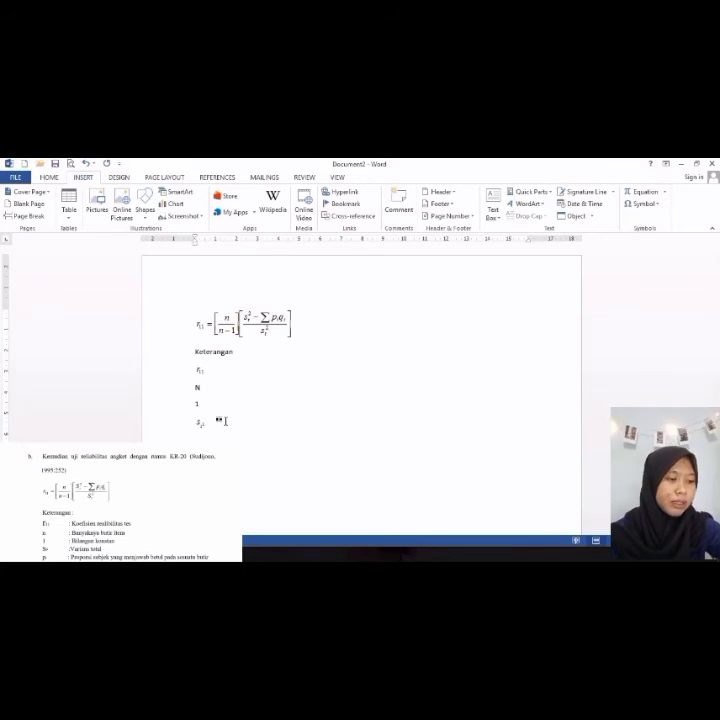
key(Return)
text(p)
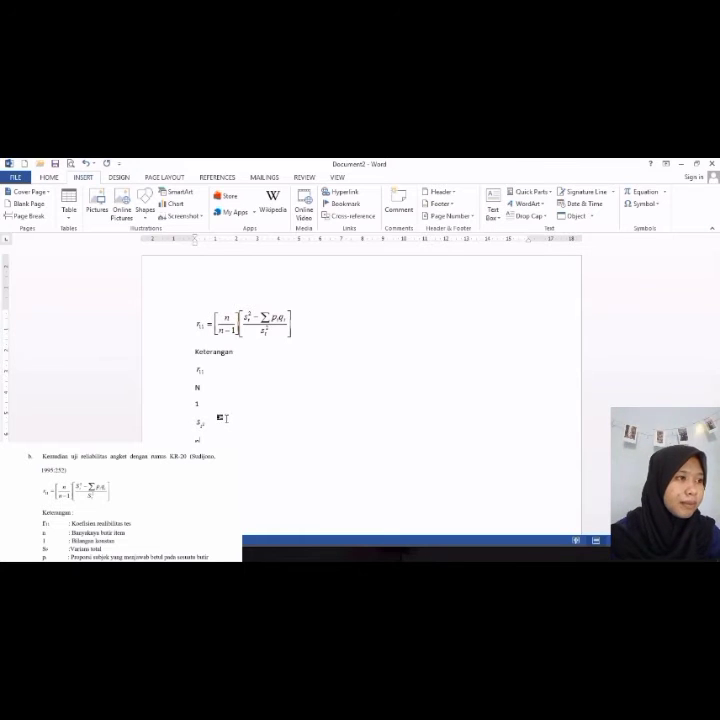
click(567, 216)
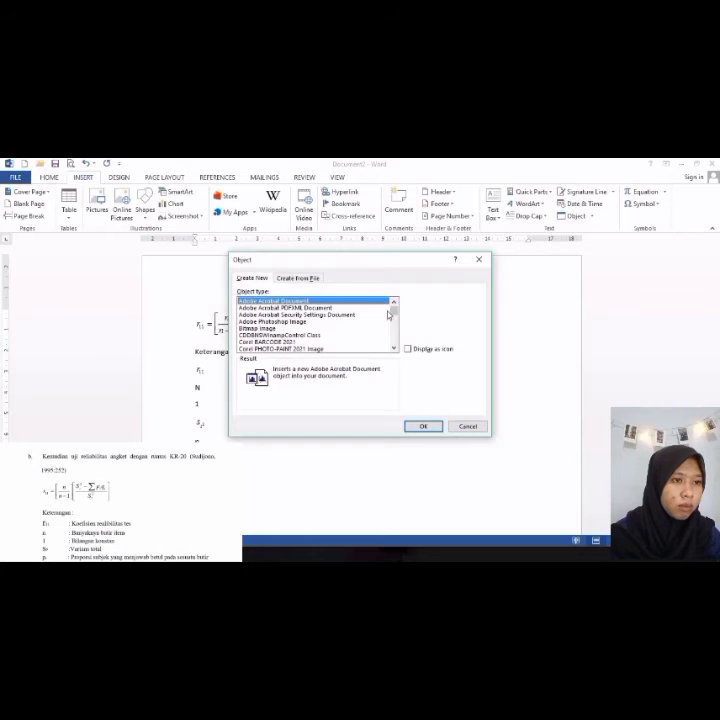
mouse_move(394, 304)
mouse_down()
mouse_move(394, 327)
mouse_move(391, 320)
mouse_up()
click(322, 321)
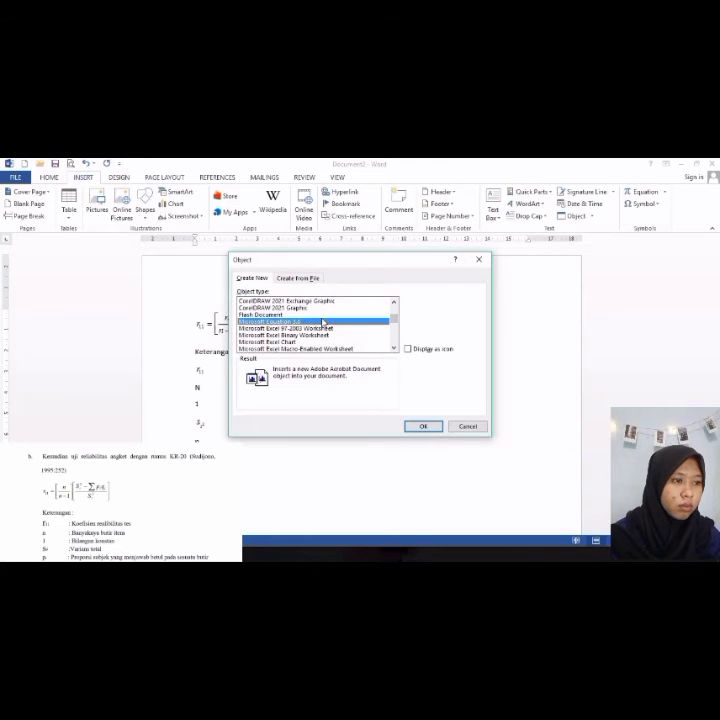
click(423, 426)
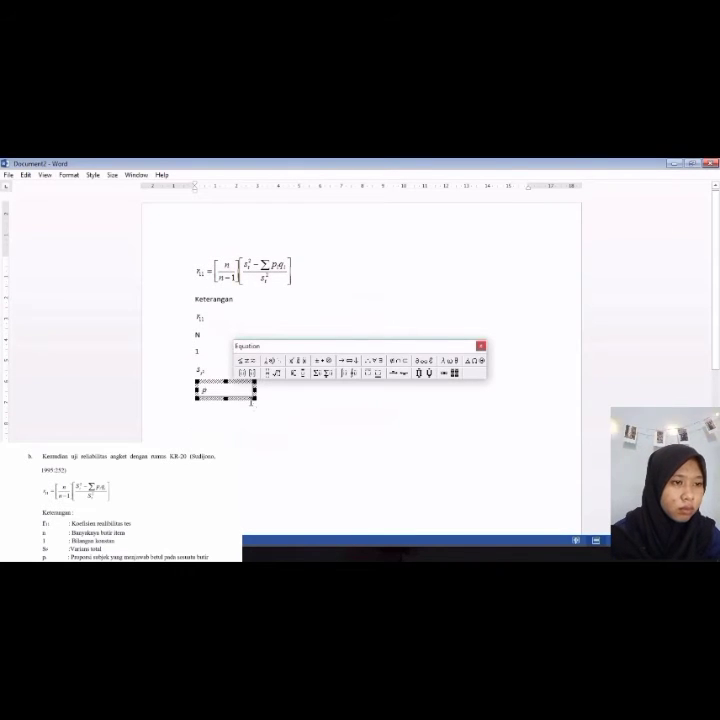
click(294, 372)
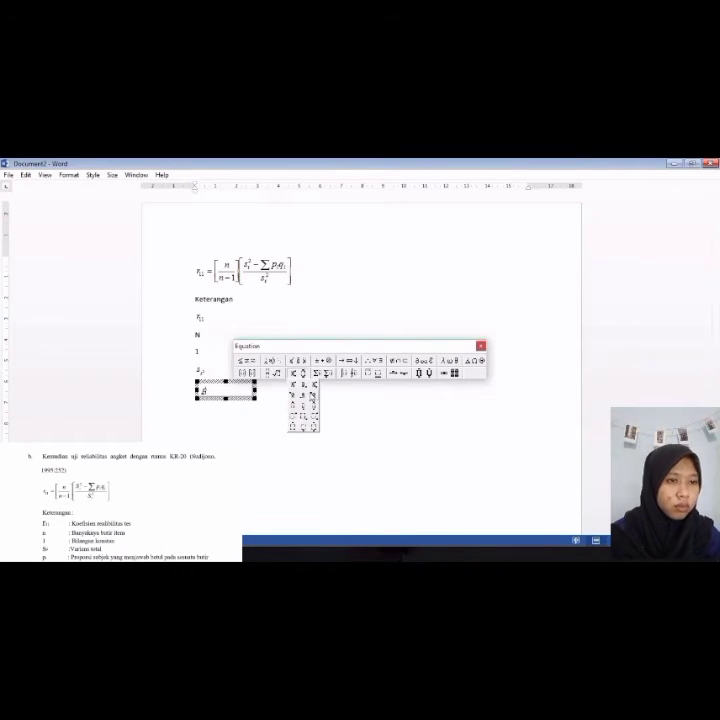
click(305, 385)
text(i)
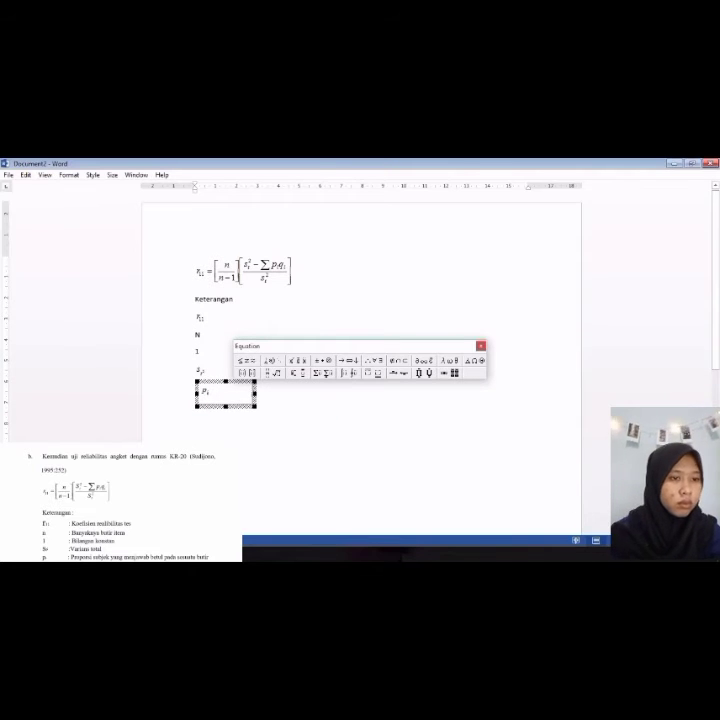
click(262, 459)
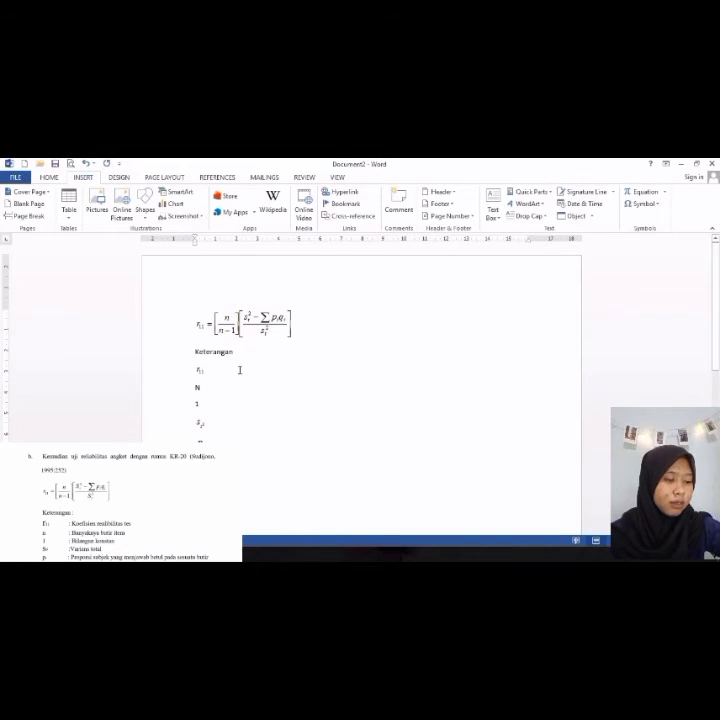
key(Return)
key(Return)
key(Return)
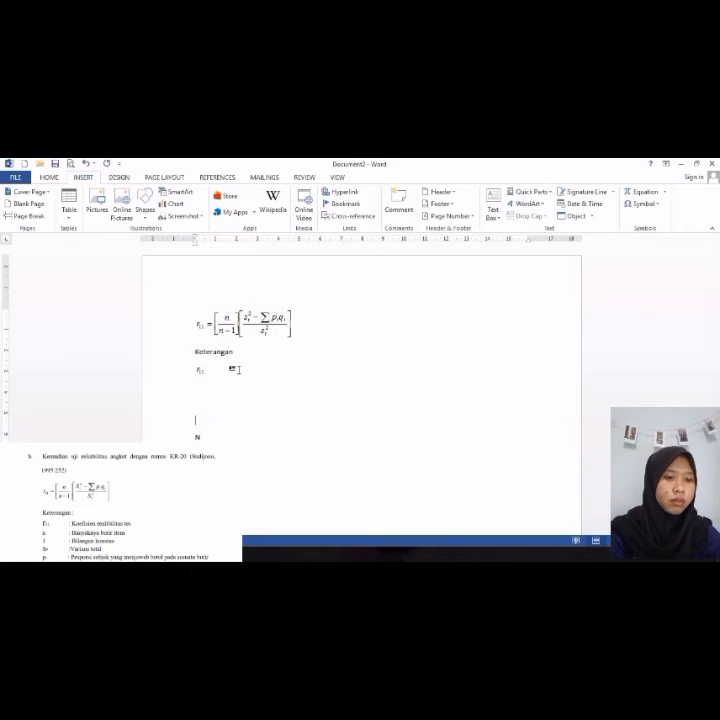
key(ctrl+z)
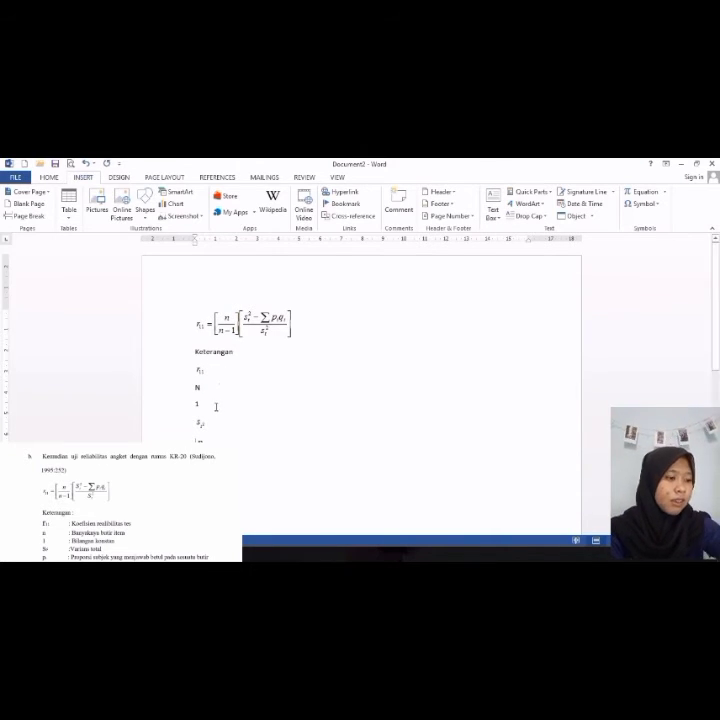
Step: Add an equals sign after each legend symbol: r11, N, 1, st2 and pi
text(=)
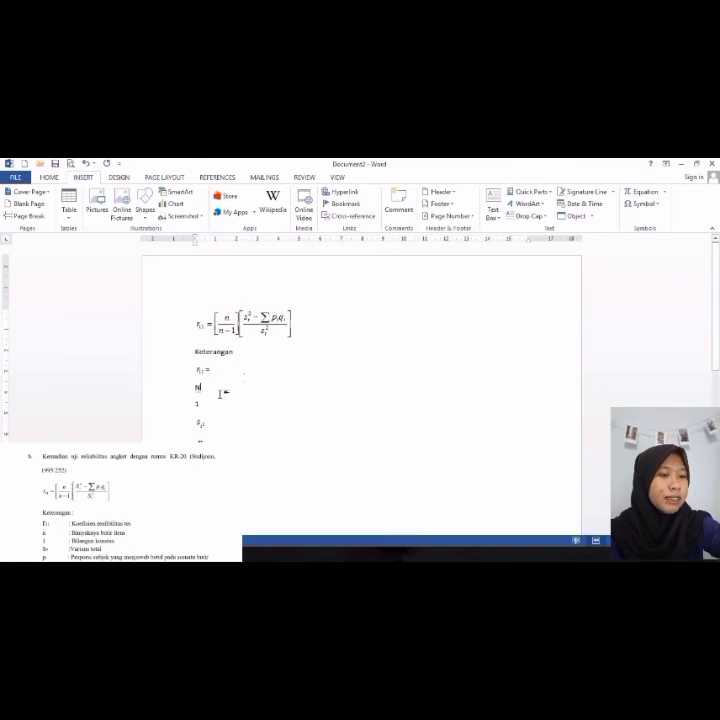
text( =)
key(Return)
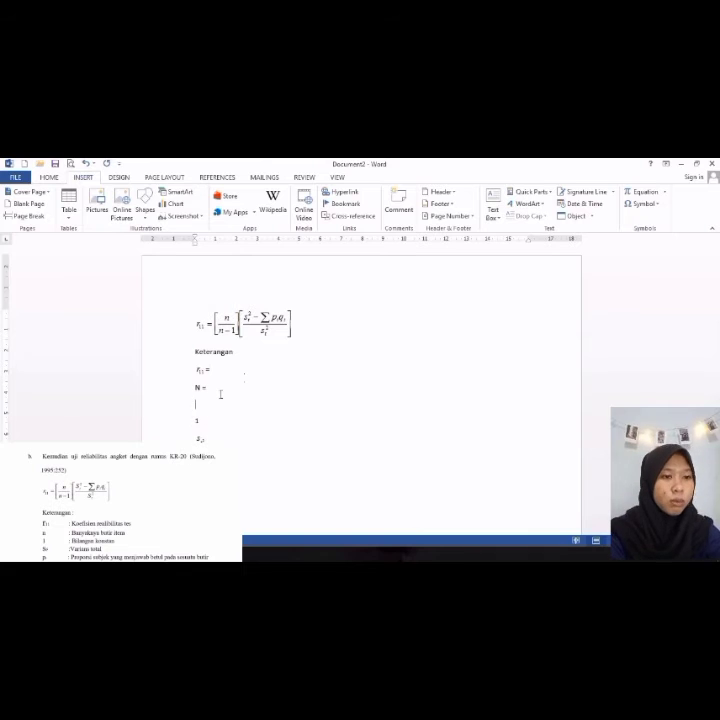
click(223, 410)
text(=)
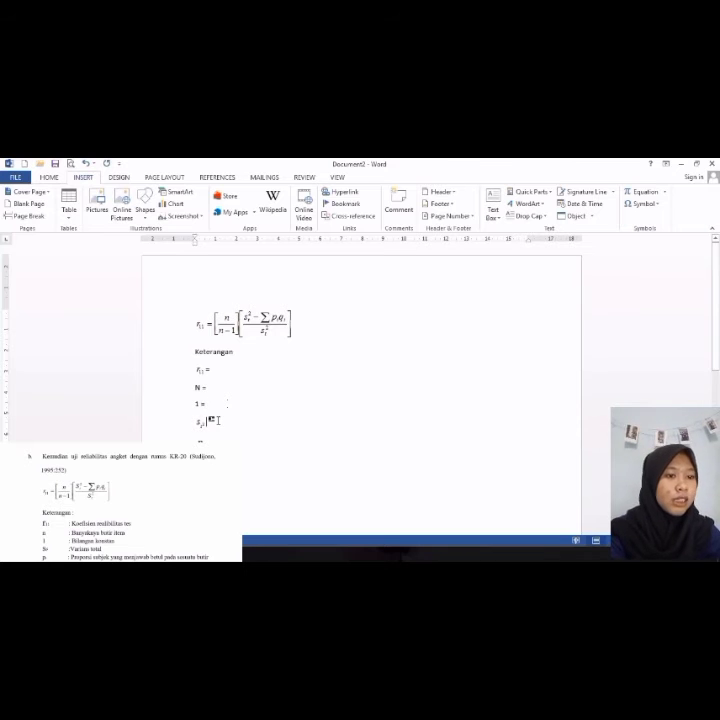
text(=)
click(220, 441)
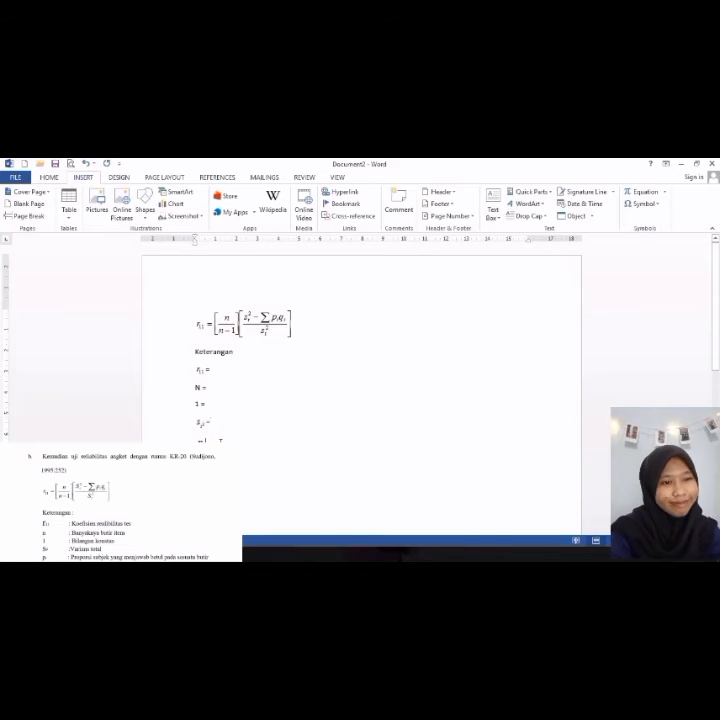
text(=)
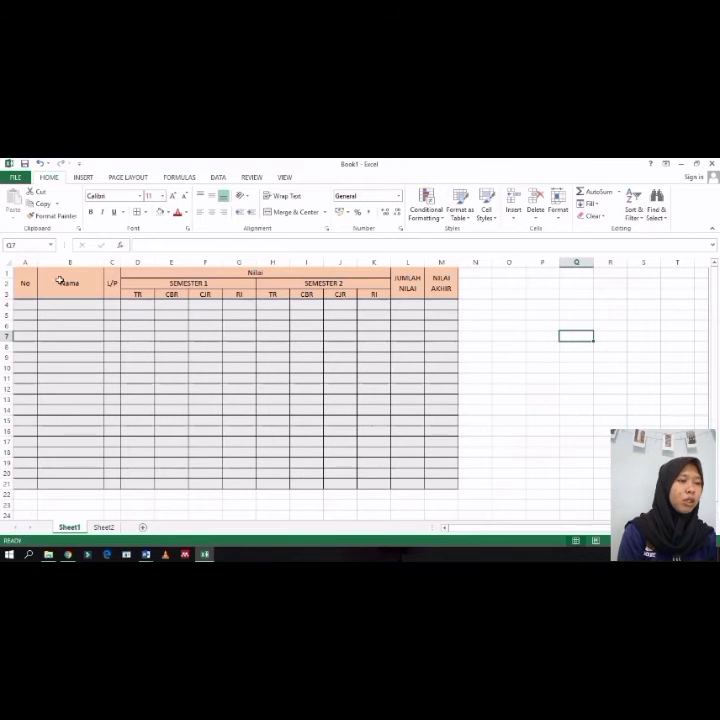
Step: Switch to Excel's Sheet2, then merge and center cells A1 to A3 with middle vertical alignment
click(104, 527)
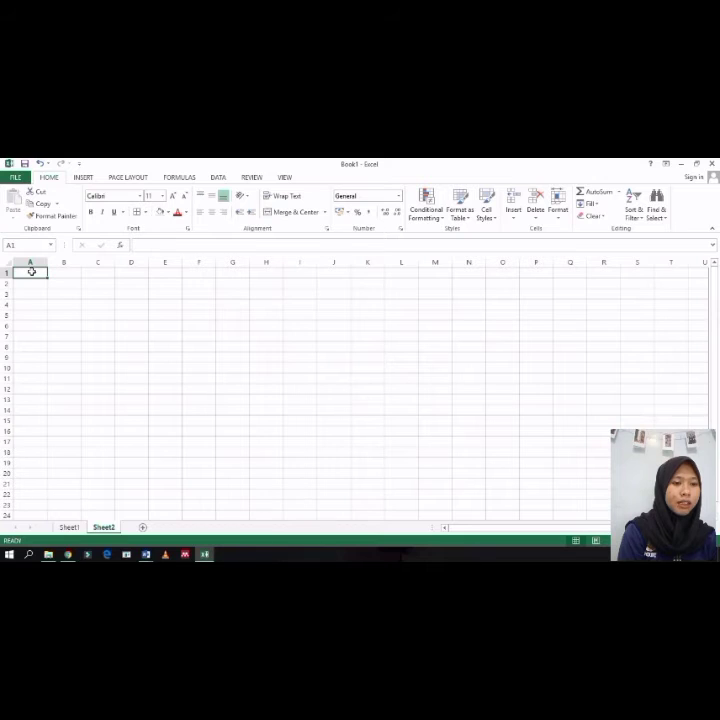
click(69, 527)
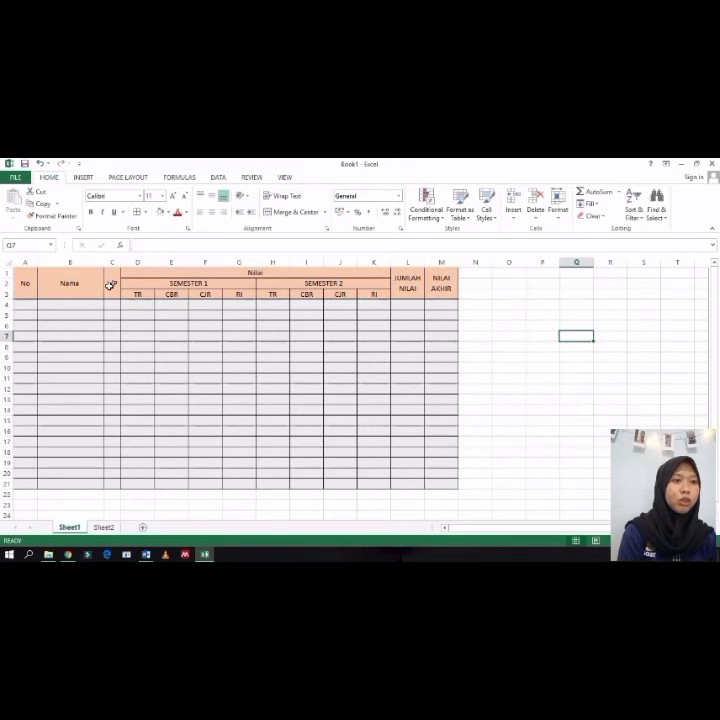
click(103, 527)
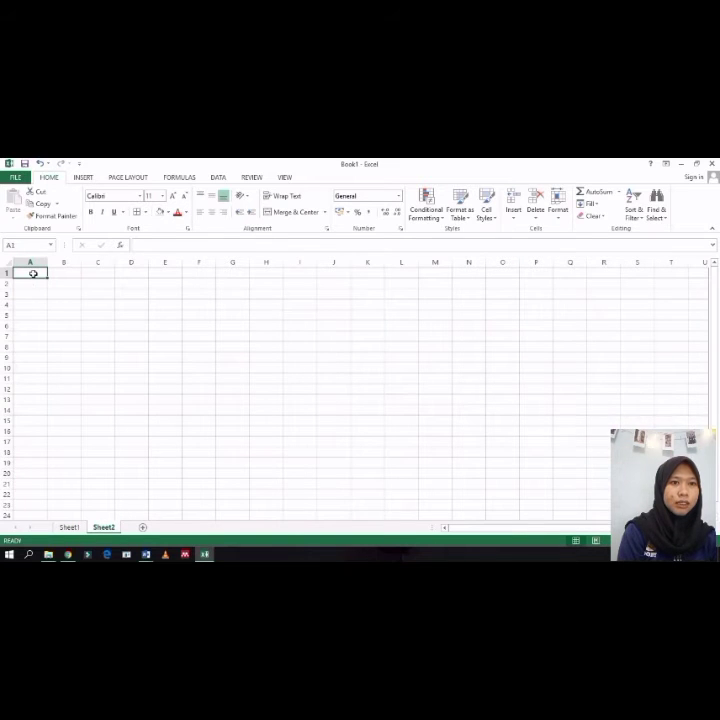
drag(33, 273, 37, 296)
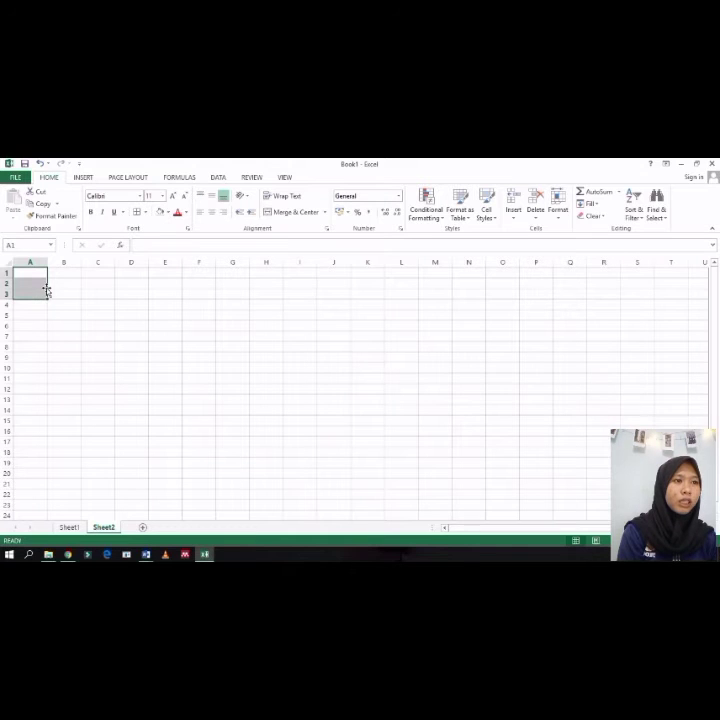
click(280, 218)
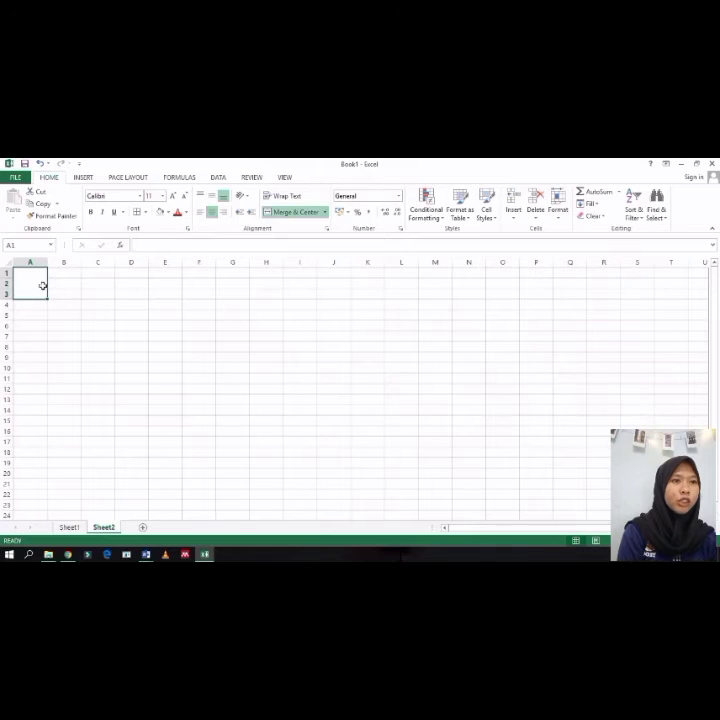
click(212, 196)
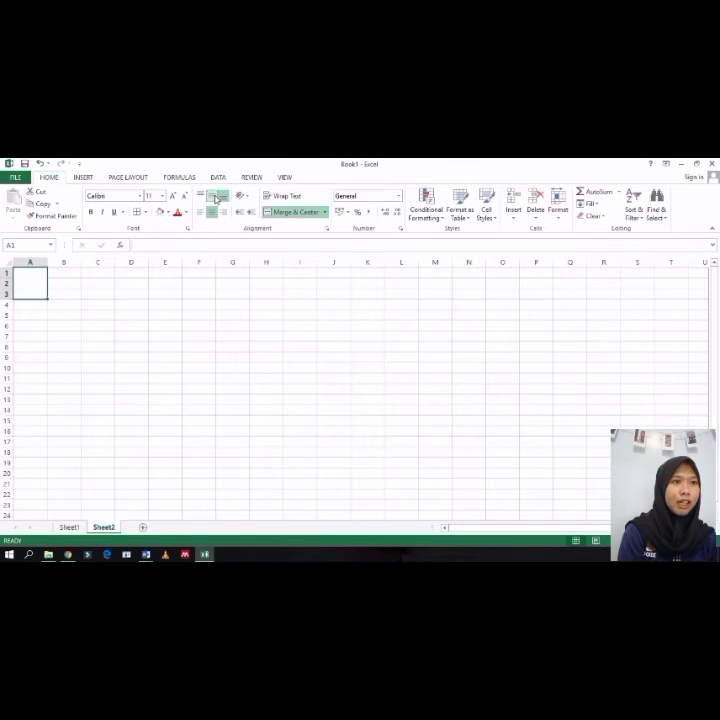
Step: Enter No in the merged cell A1
double_click(30, 288)
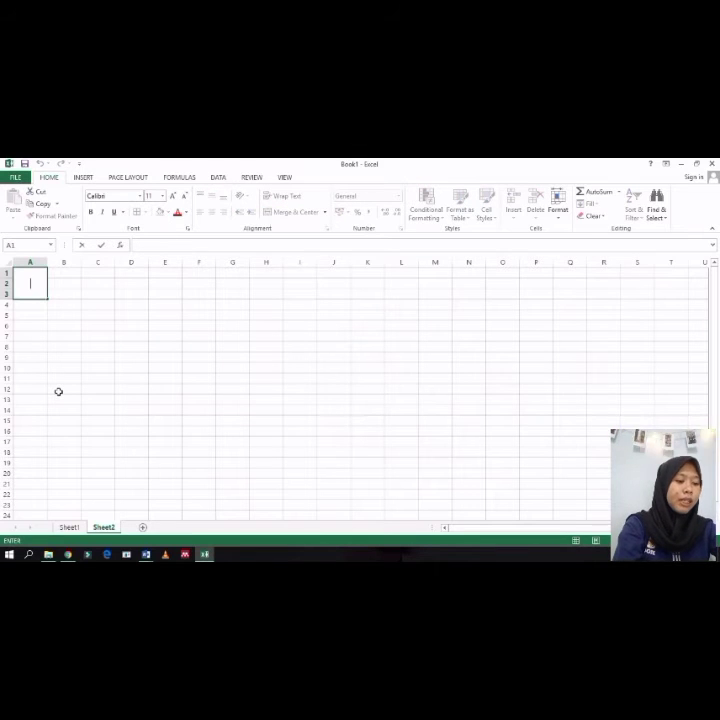
text(No)
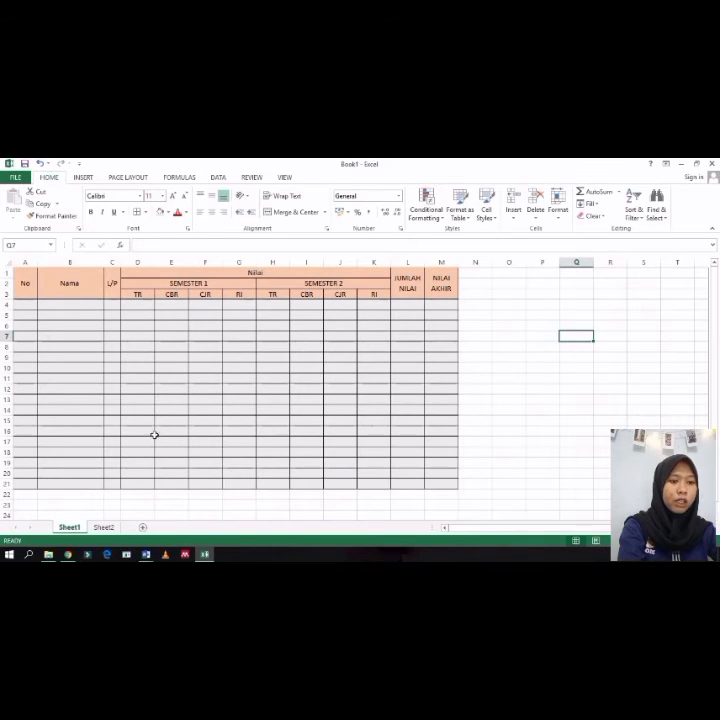
click(106, 527)
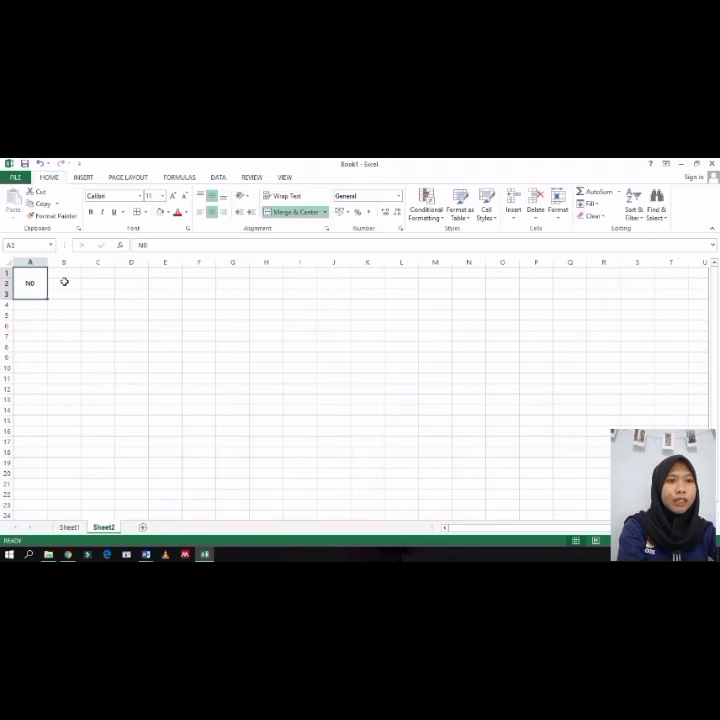
mouse_move(59, 274)
mouse_down()
mouse_move(58, 294)
mouse_move(62, 287)
mouse_up()
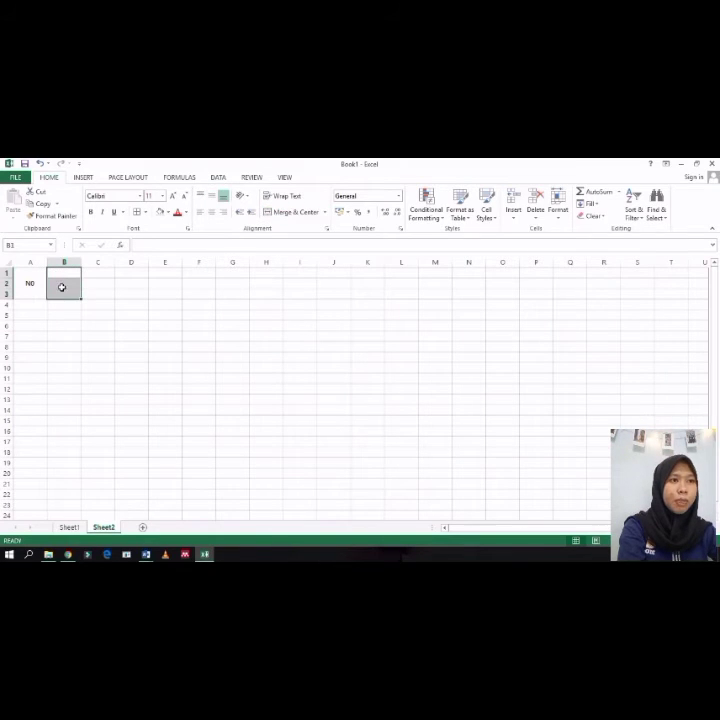
click(294, 211)
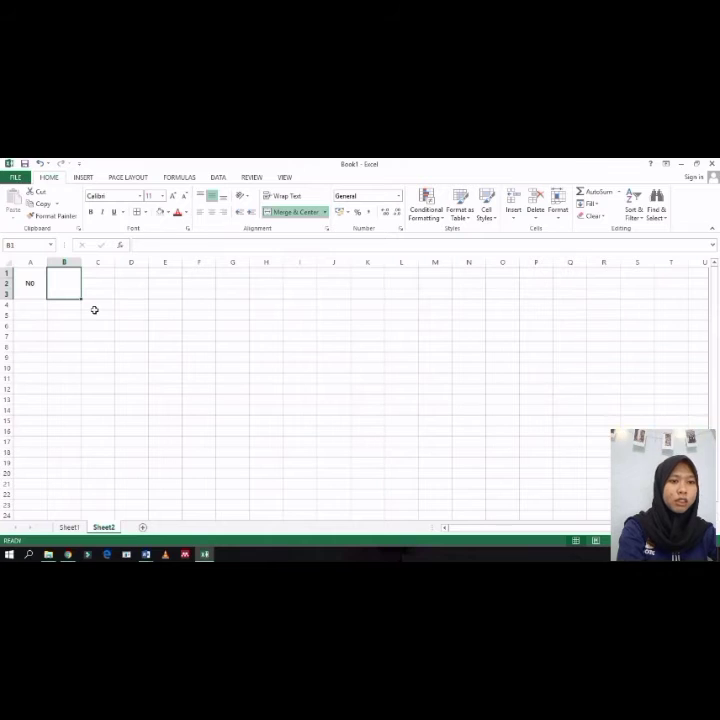
key(ctrl+z)
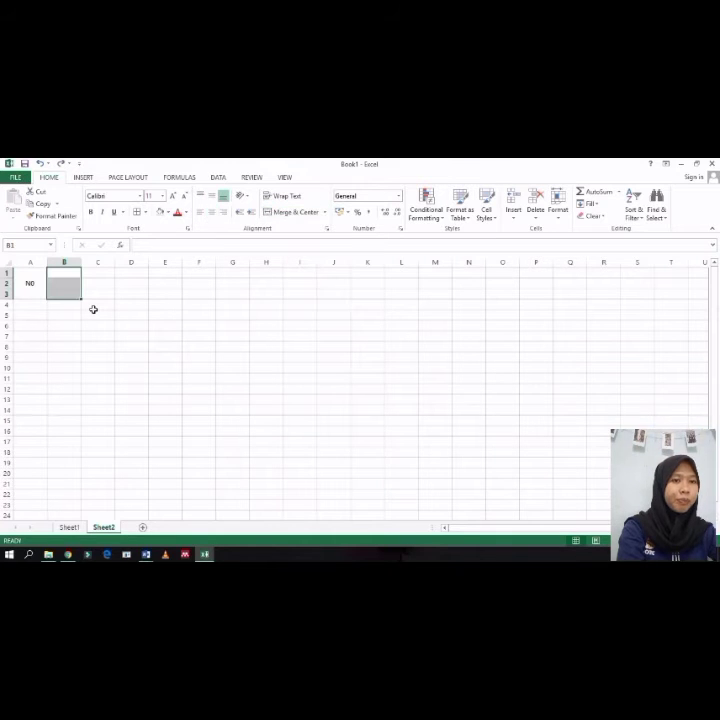
Step: Copy cell A1's merged formatting onto cells B1 to B3 with Format Painter
click(31, 305)
key(Up)
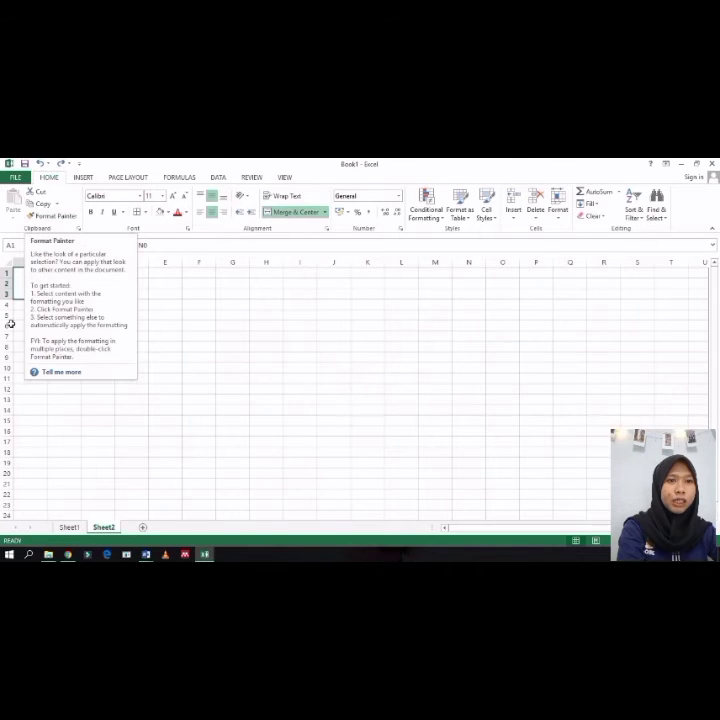
click(51, 222)
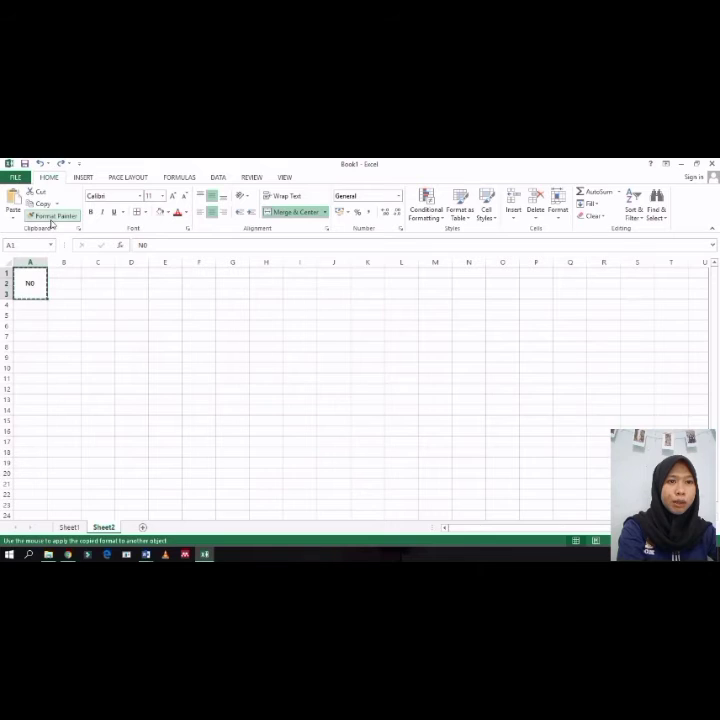
click(65, 272)
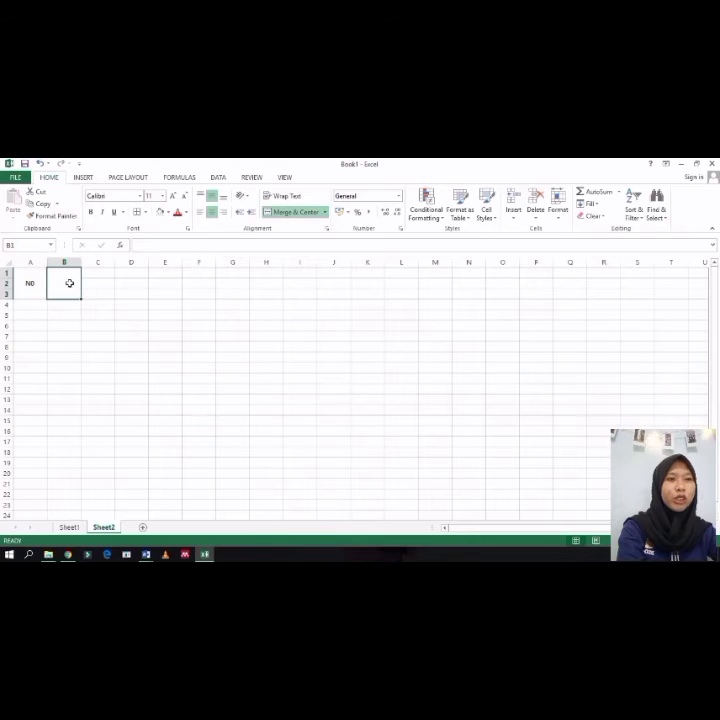
Step: Widen column B on Sheet2
drag(82, 264, 103, 268)
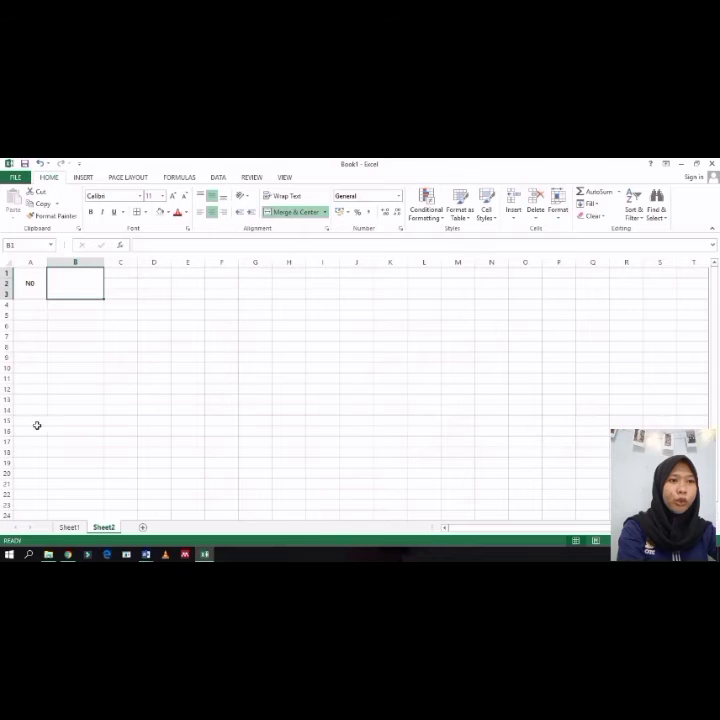
click(117, 277)
click(69, 527)
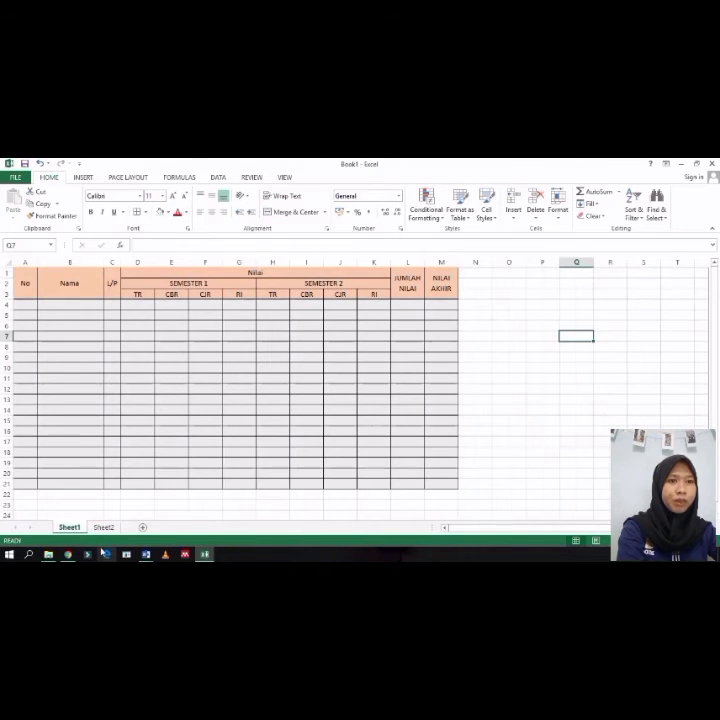
key(ctrl+Page_Down)
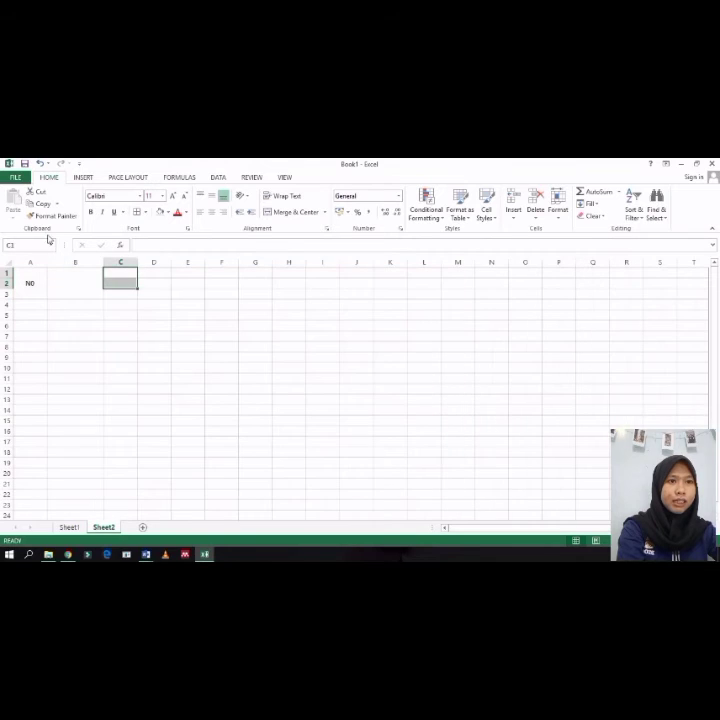
Step: Copy cell A1's merged formatting onto cells C1 to C3 with Format Painter
click(73, 290)
click(29, 283)
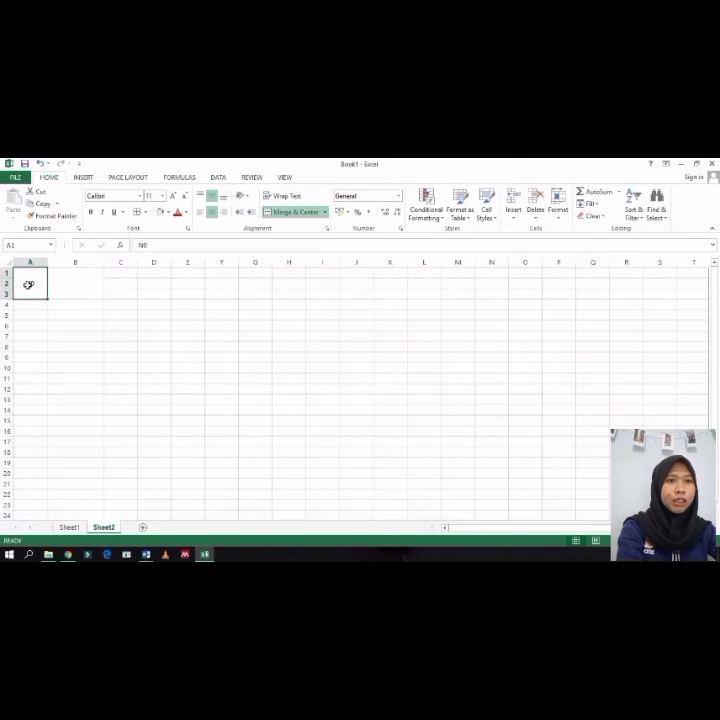
click(50, 215)
click(120, 272)
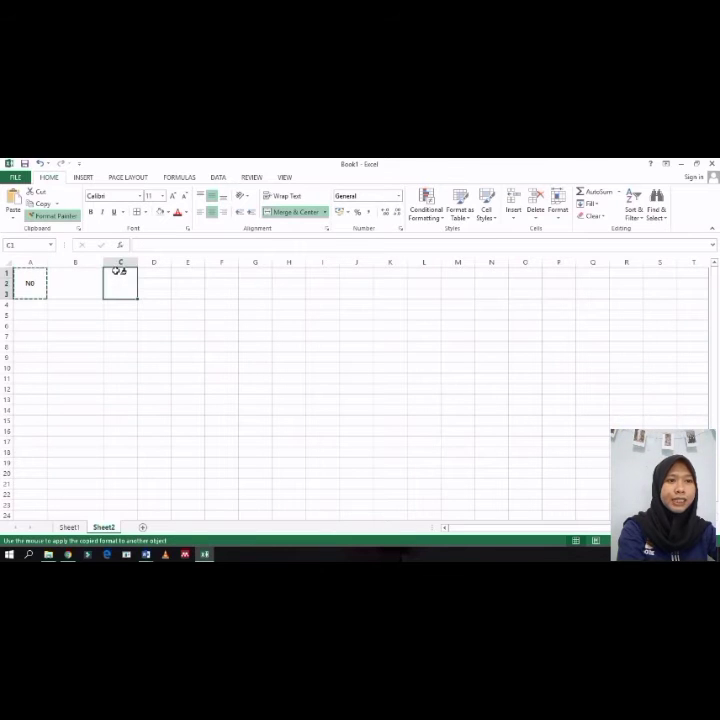
Step: Enter NAMA in the merged cell B1
click(74, 294)
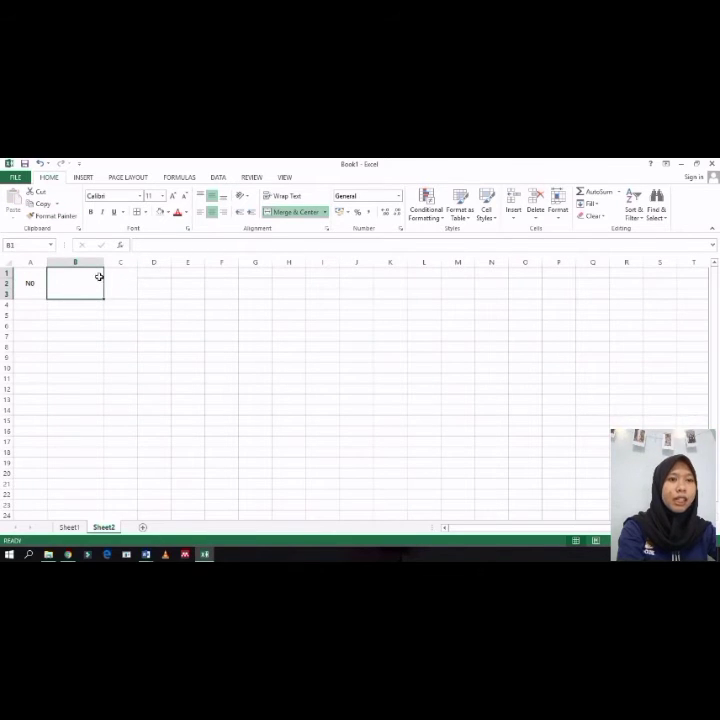
double_click(74, 286)
text(NAMA)
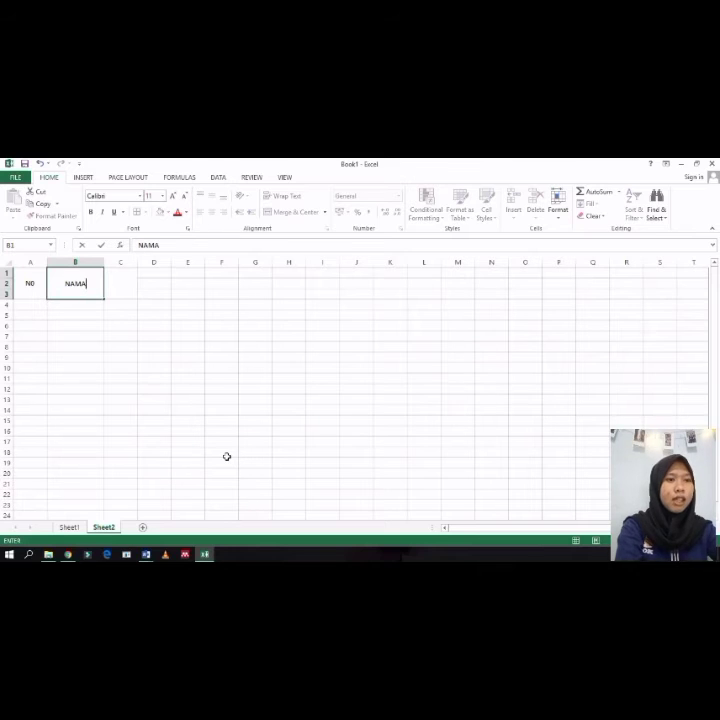
Step: Enter L/P in the merged cell C1
click(122, 288)
double_click(122, 288)
text(NO)
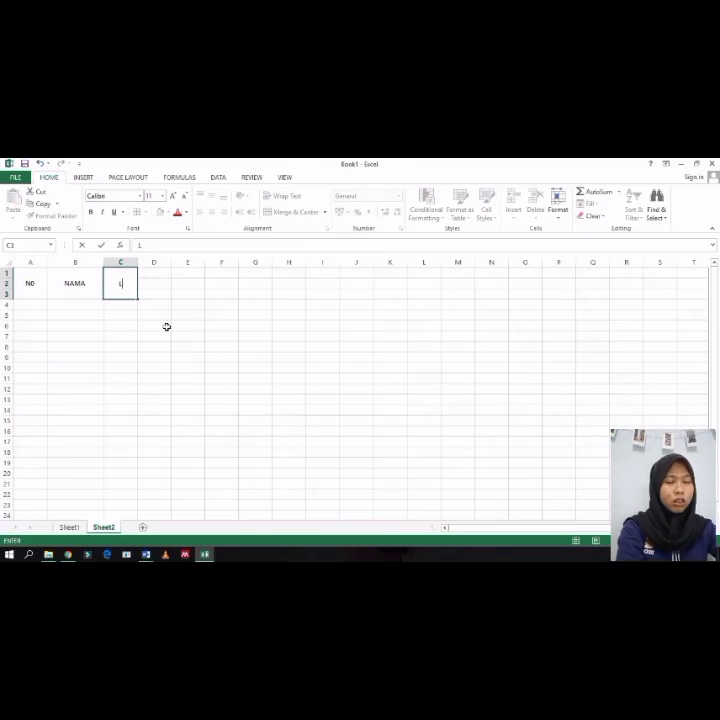
text(P)
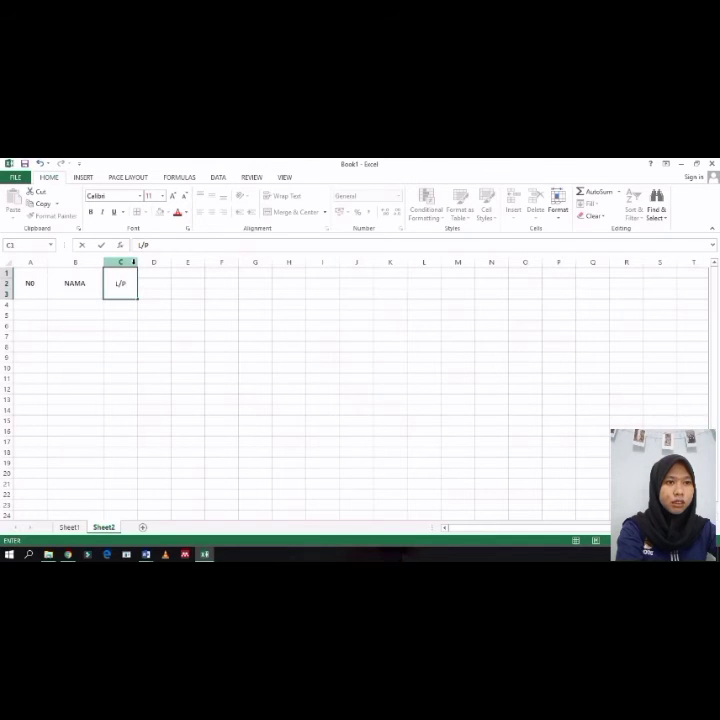
Step: Narrow column C to fit the L/P header
click(135, 262)
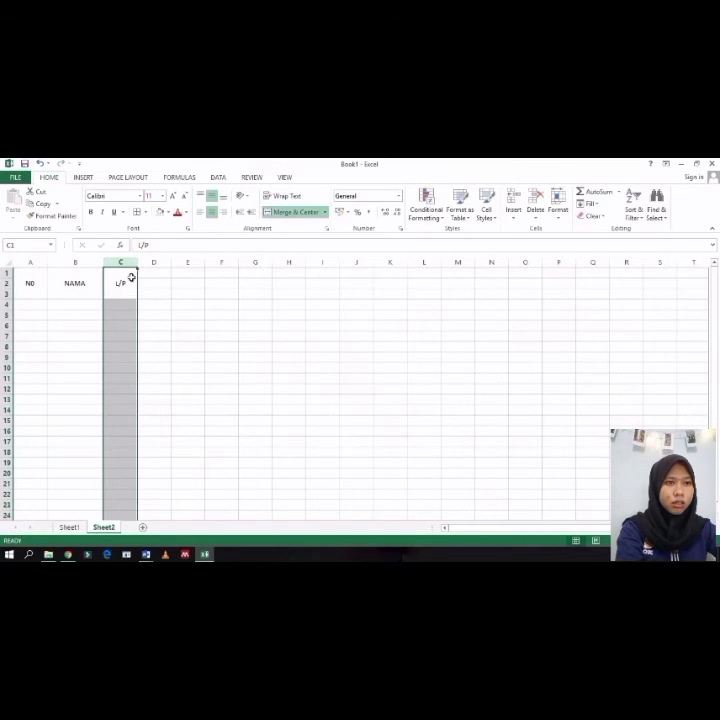
drag(141, 275, 122, 266)
click(133, 276)
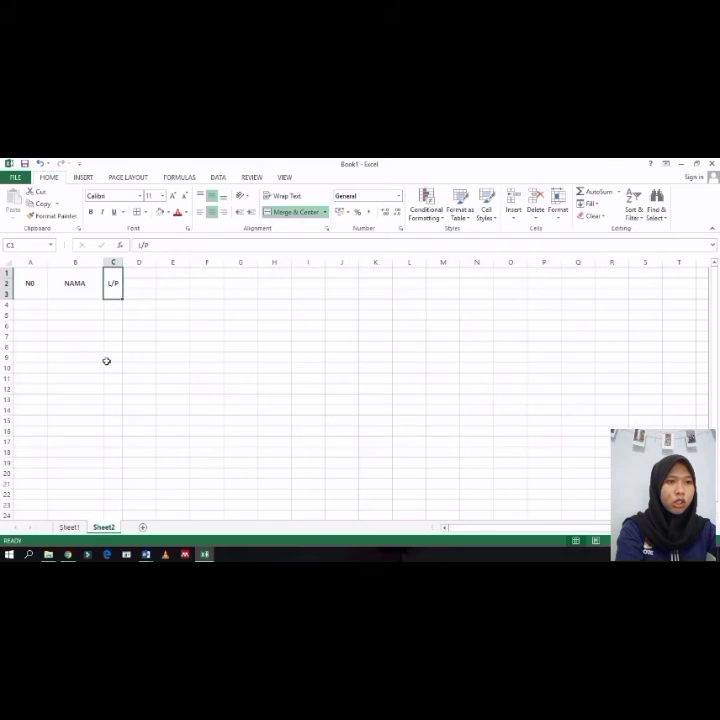
Step: Merge and center cells D1 through K1 on Sheet2, aligning them to the vertical middle
click(67, 286)
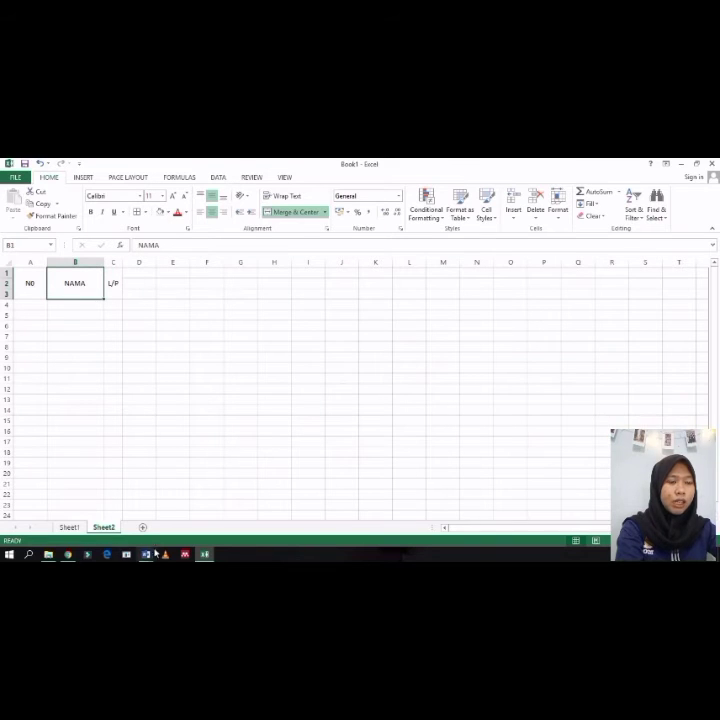
drag(143, 275, 350, 274)
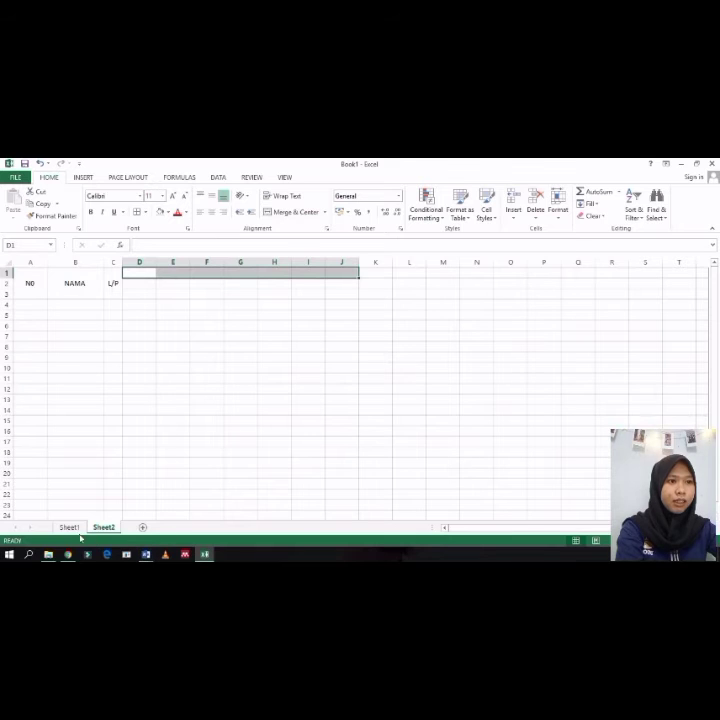
click(71, 528)
click(171, 275)
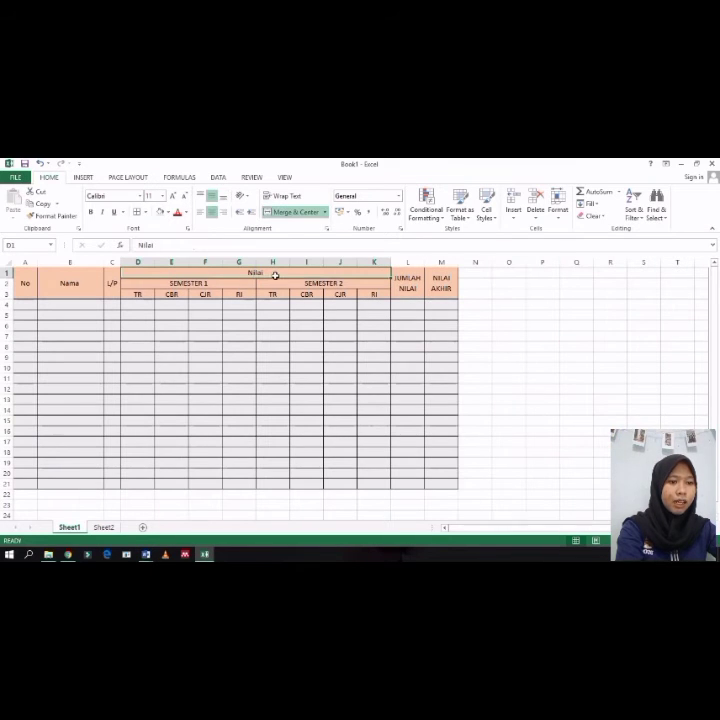
click(104, 527)
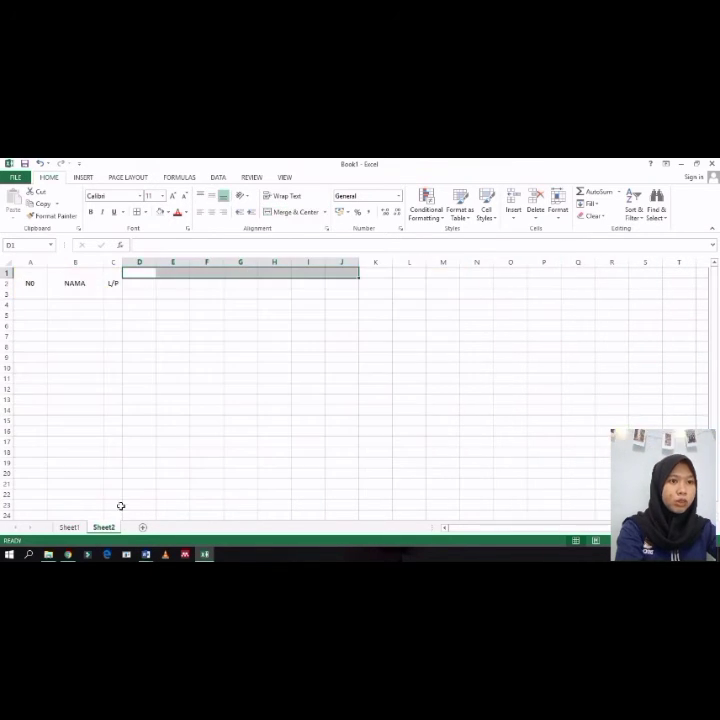
click(131, 273)
drag(144, 274, 380, 275)
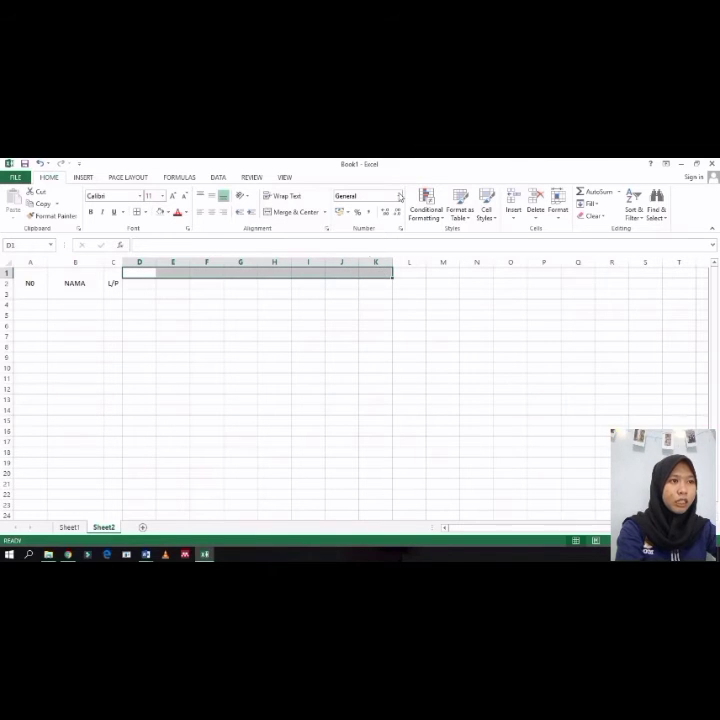
click(294, 212)
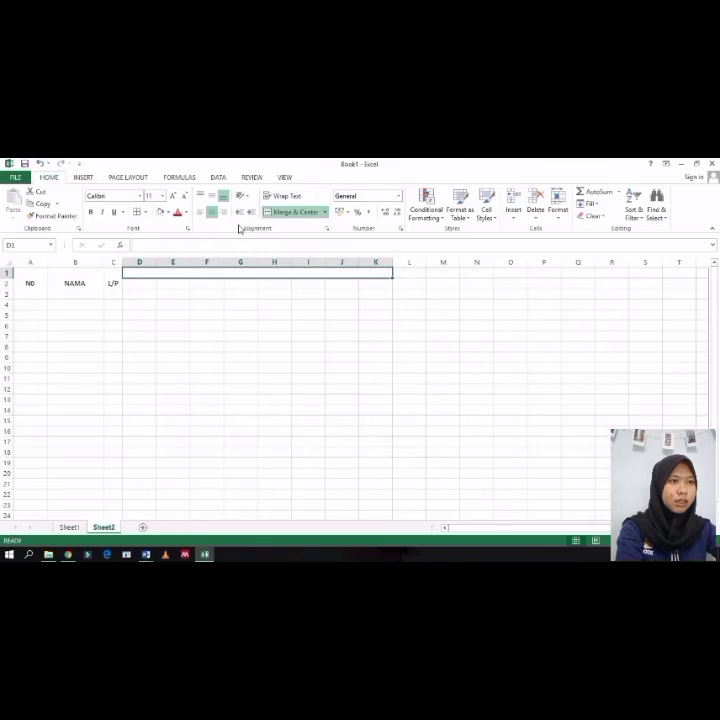
click(216, 198)
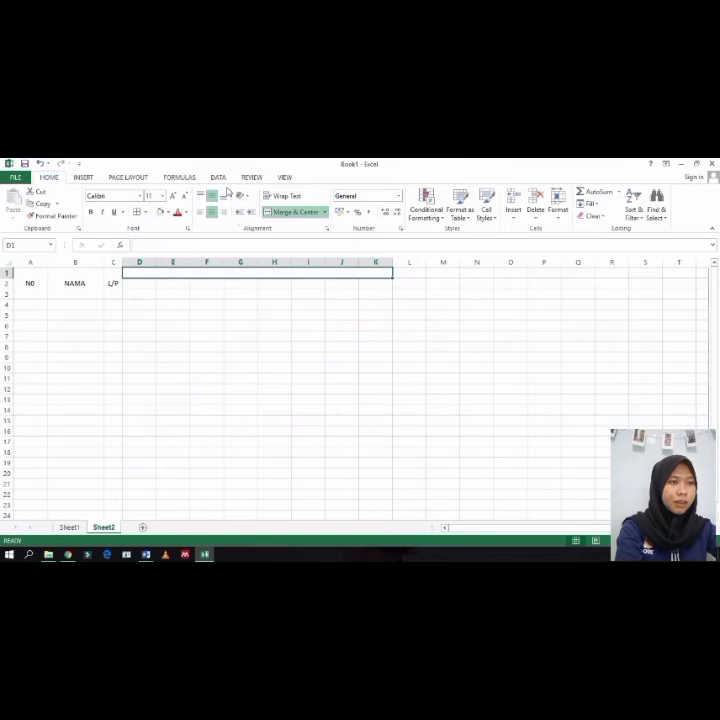
Step: Enter NILAI in the merged header D1:K1
double_click(240, 274)
text(NILAO)
key(BackSpace)
text(I)
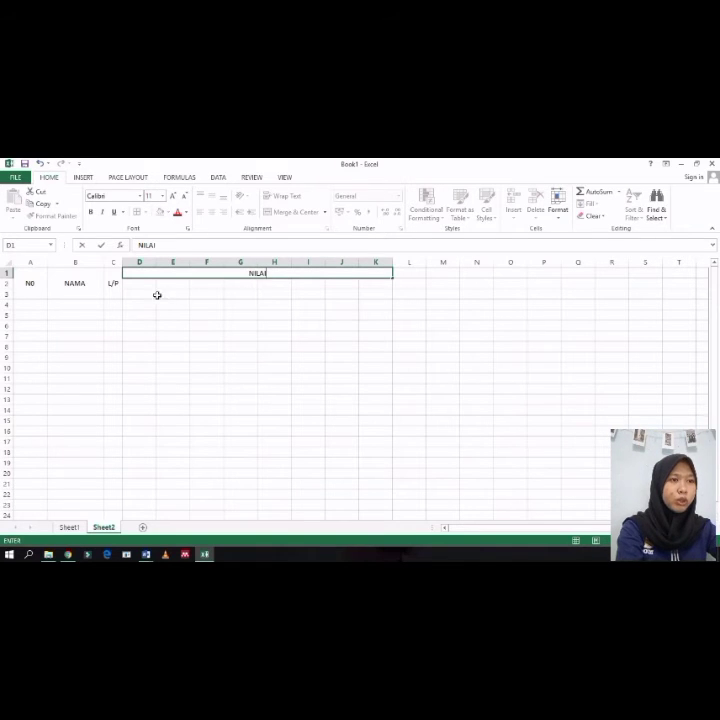
Step: Merge and center cells D2 to G2 and enter SEMESTER 1
drag(141, 285, 239, 287)
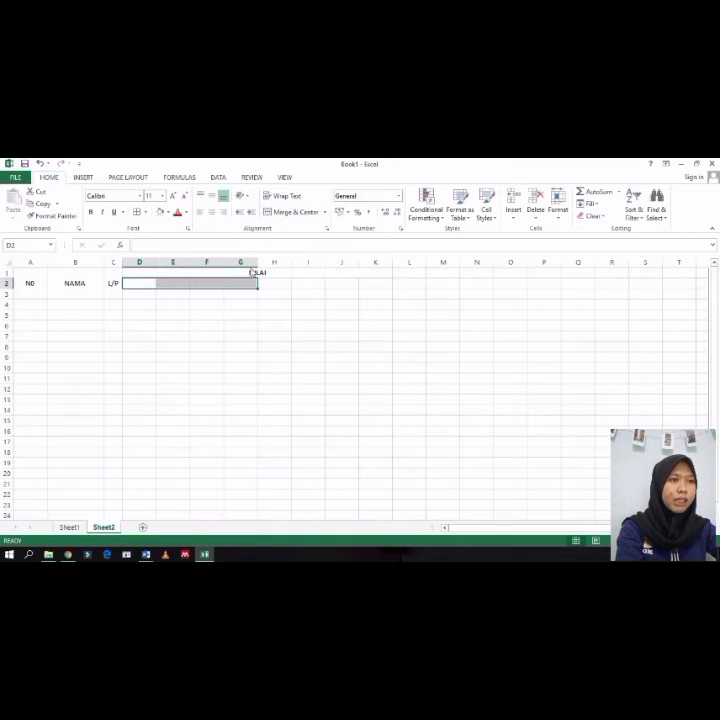
click(290, 212)
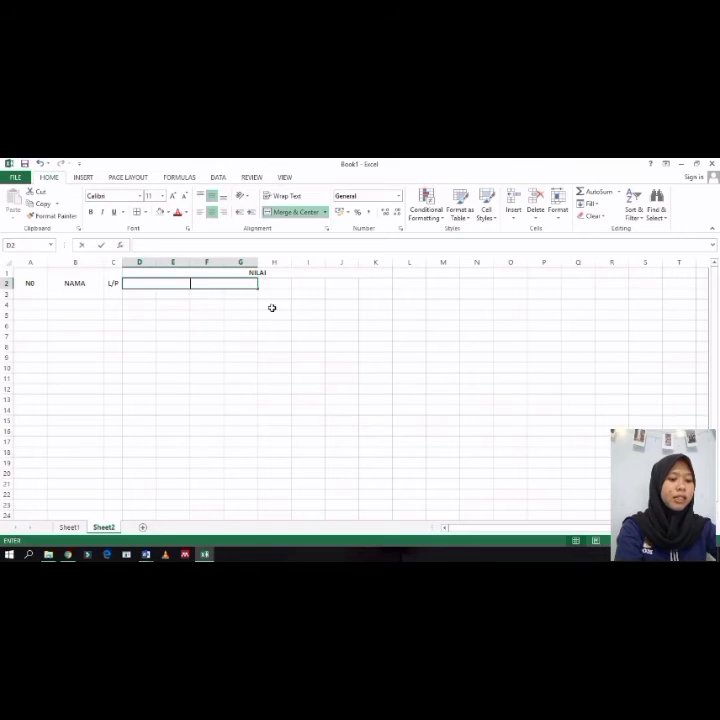
text(SEMS)
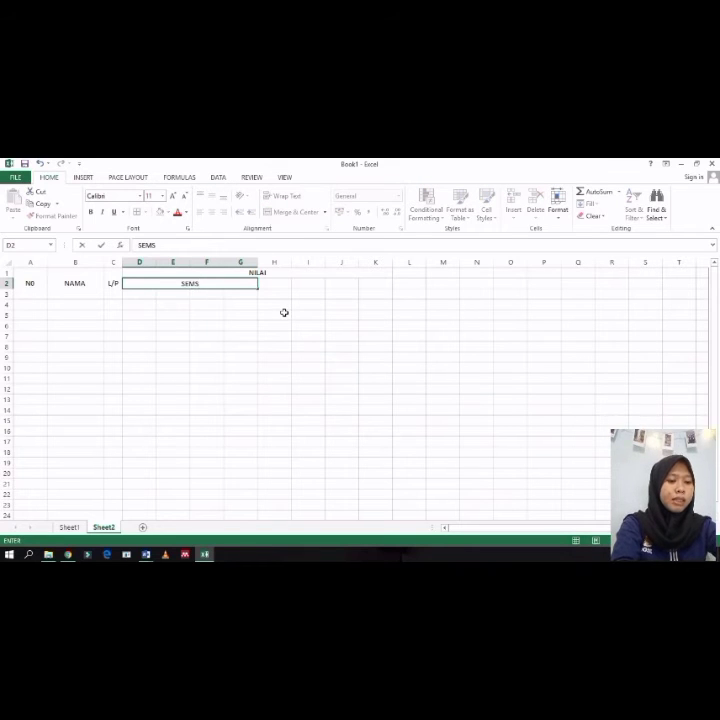
key(BackSpace)
text(ESTER 1)
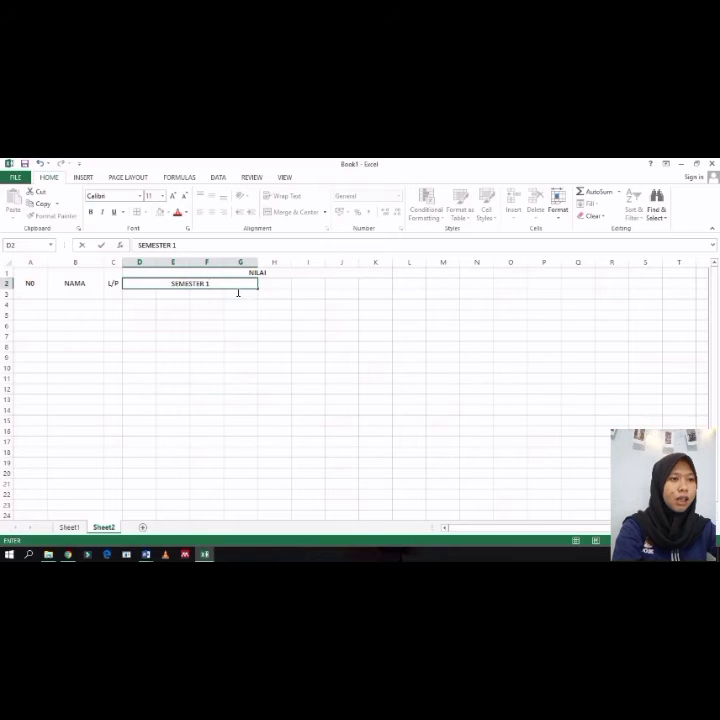
click(307, 284)
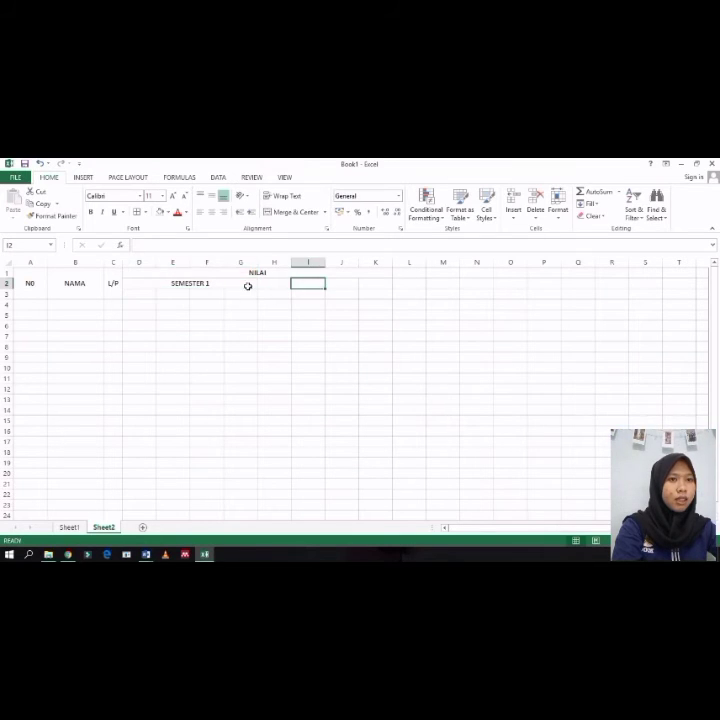
click(179, 281)
click(55, 216)
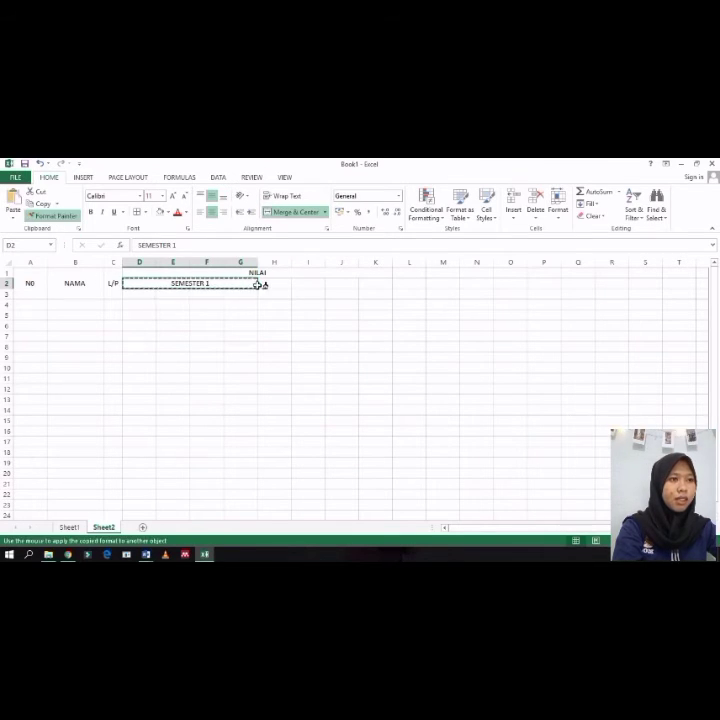
click(302, 283)
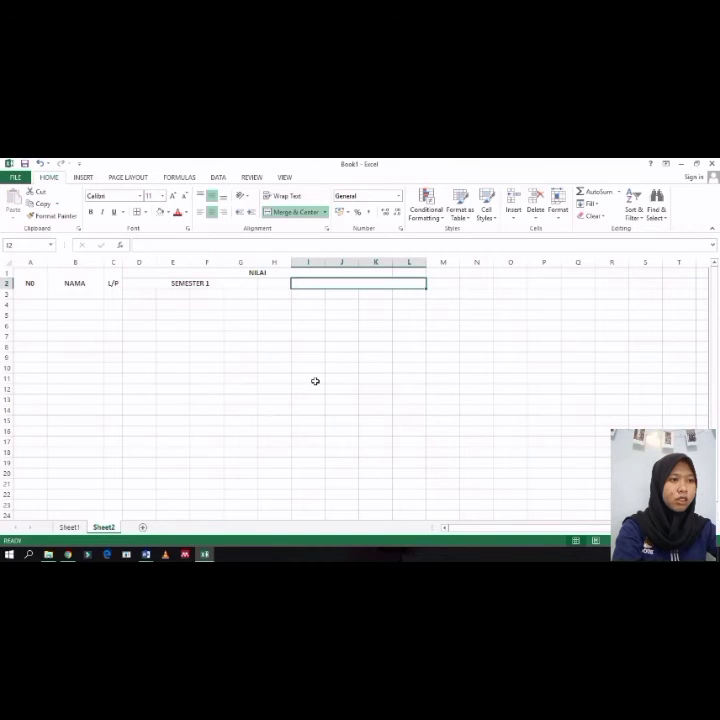
key(ctrl+z)
key(ctrl+z)
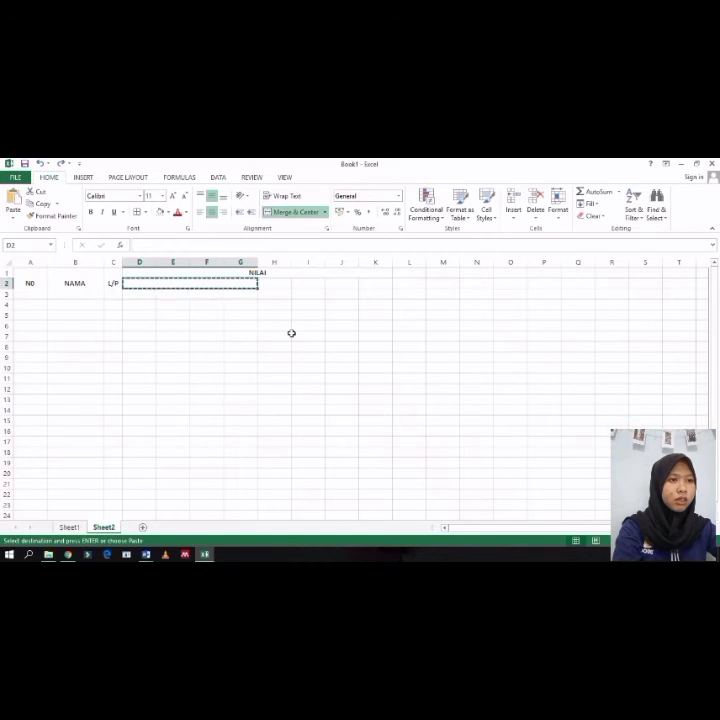
Step: Re-enter SEMESTER 1 in the merged cell D2
double_click(222, 284)
text(EMS)
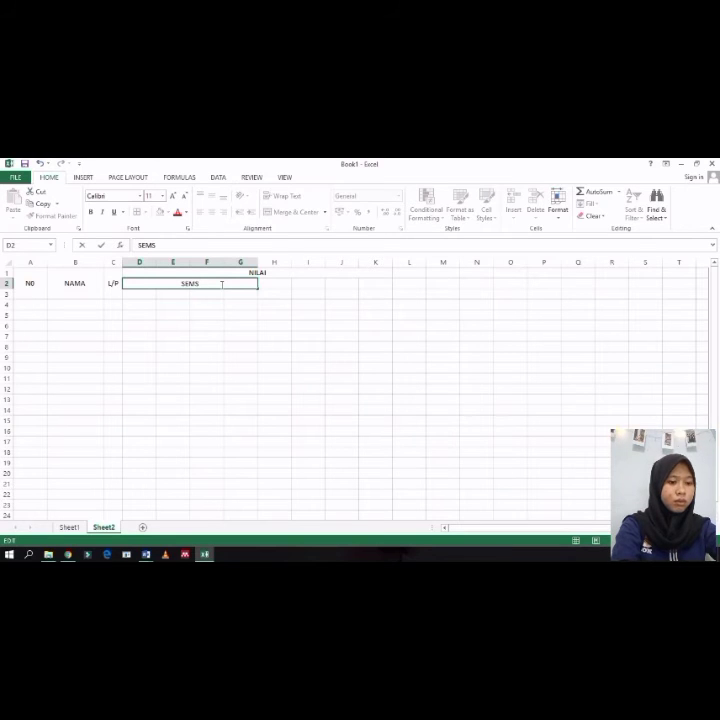
key(BackSpace)
text(ESTE)
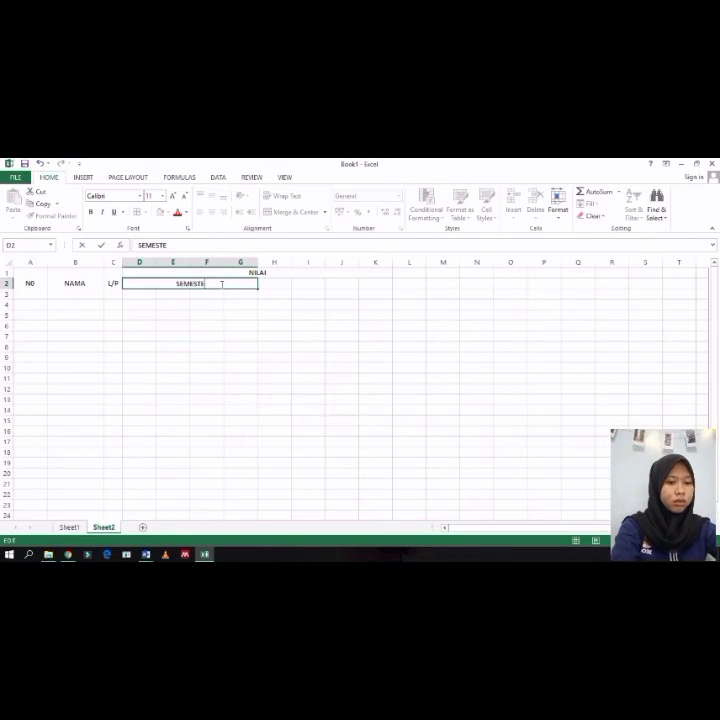
text(R 1)
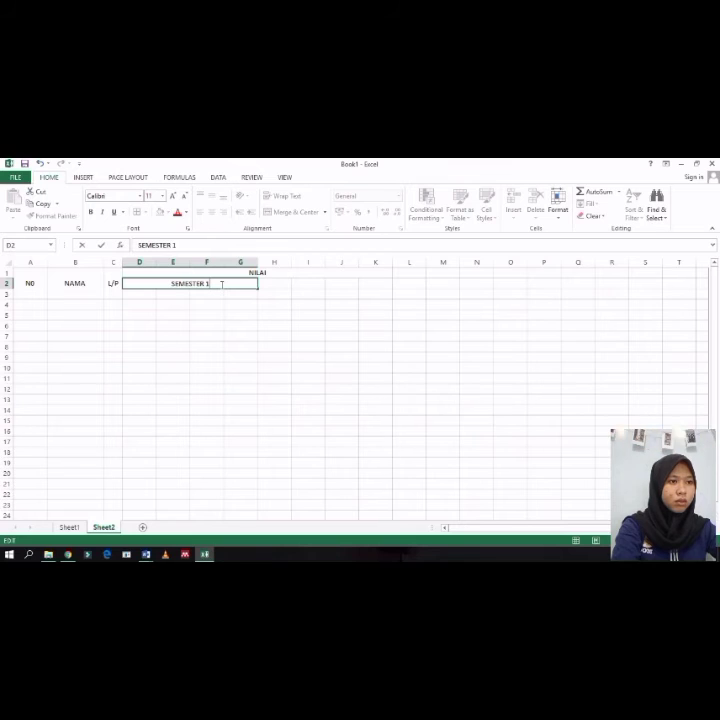
click(290, 317)
Step: Copy D2's merged formatting onto cells H2 to K2 with Format Painter
click(244, 285)
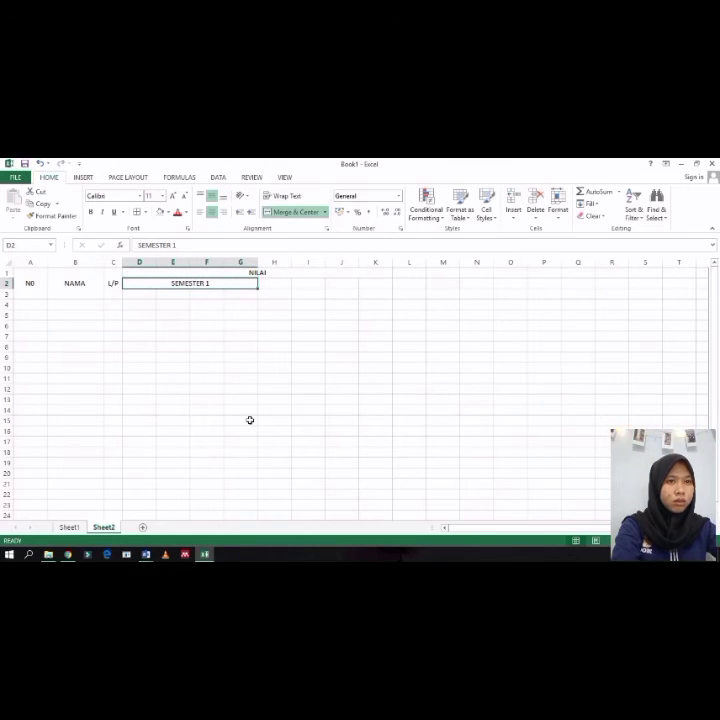
click(52, 215)
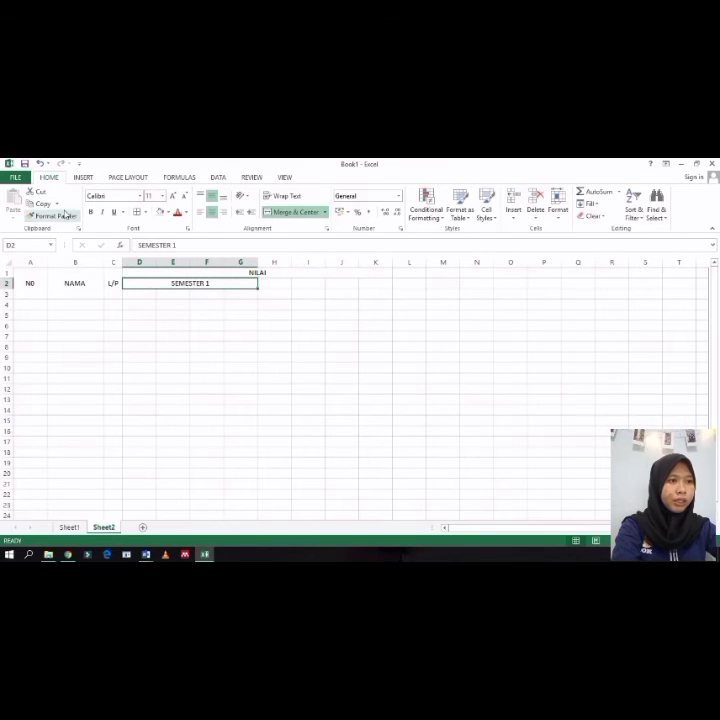
click(289, 283)
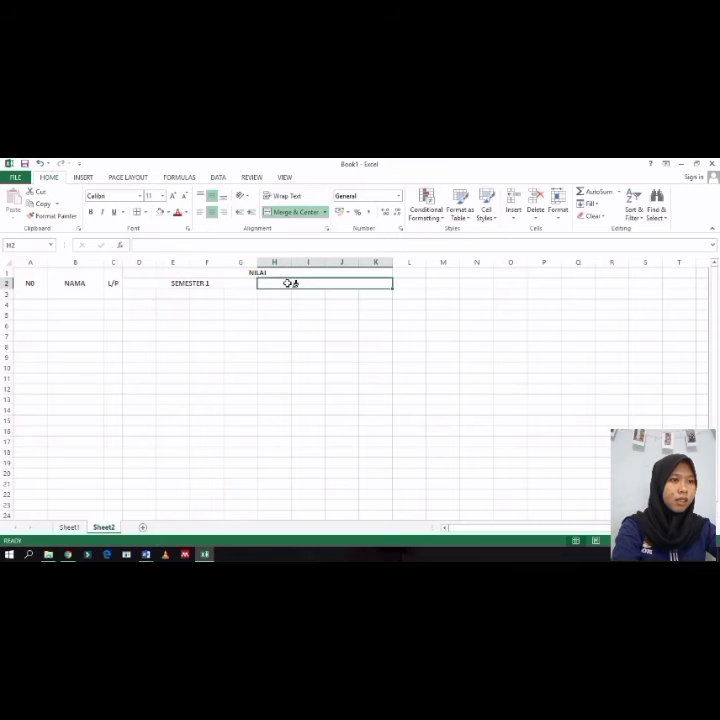
Step: Enter SEMESTER 2 in the merged cell H2:K2
double_click(340, 284)
text(SEMSETE)
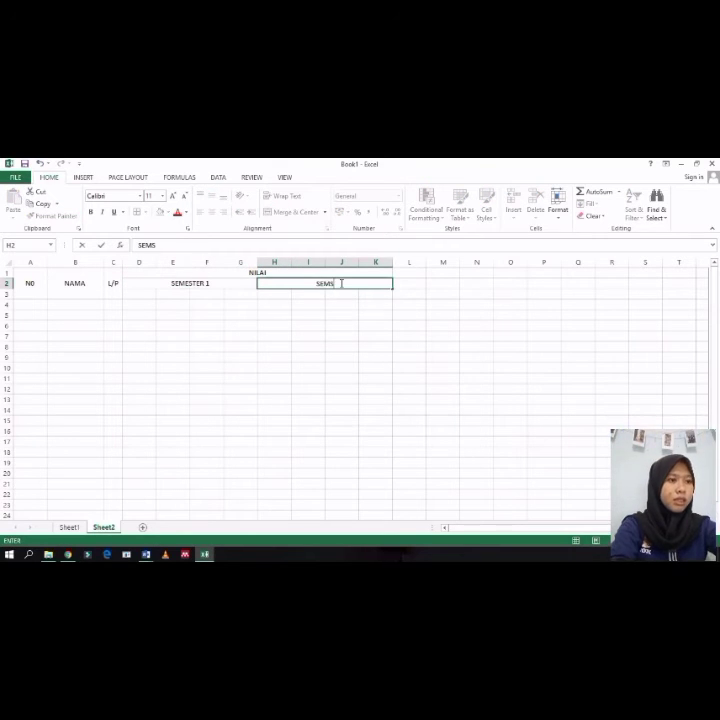
key(BackSpace)
key(BackSpace)
key(BackSpace)
key(BackSpace)
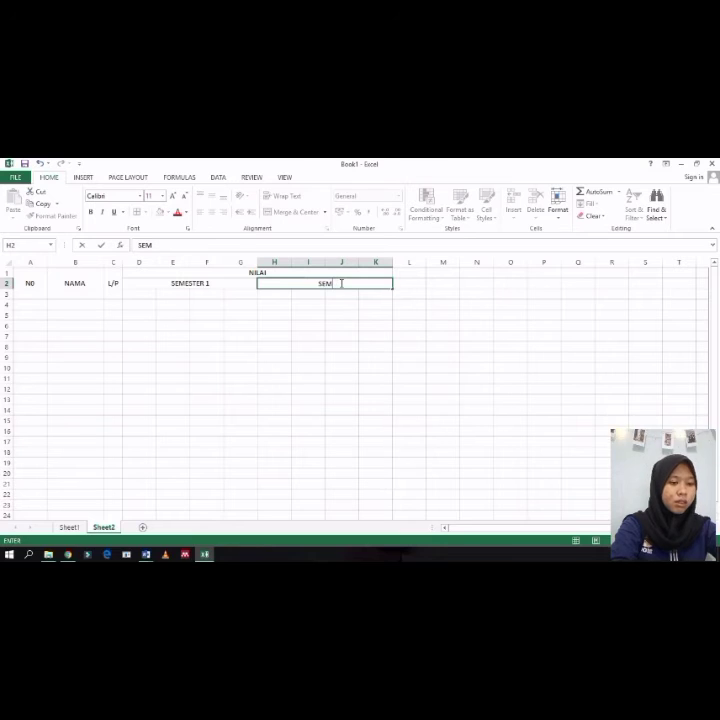
text(ESTER 2)
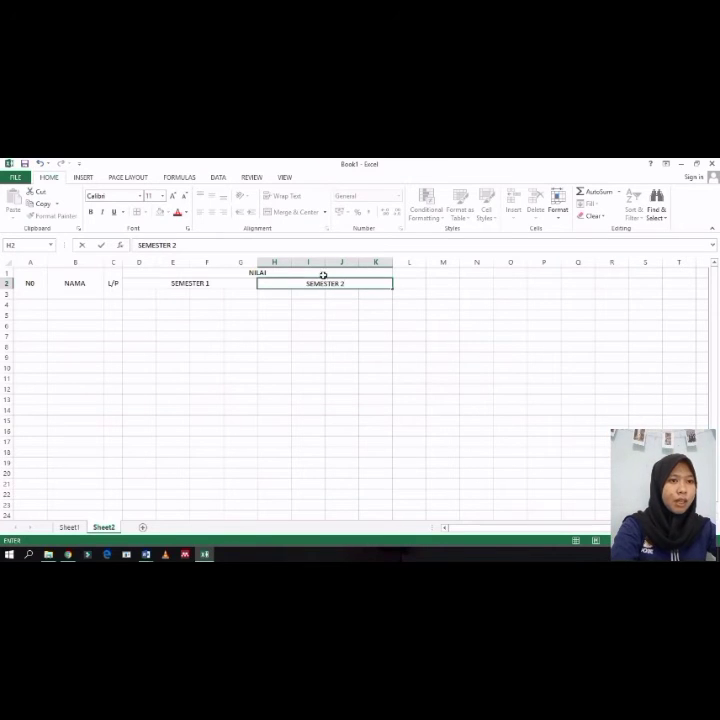
click(143, 297)
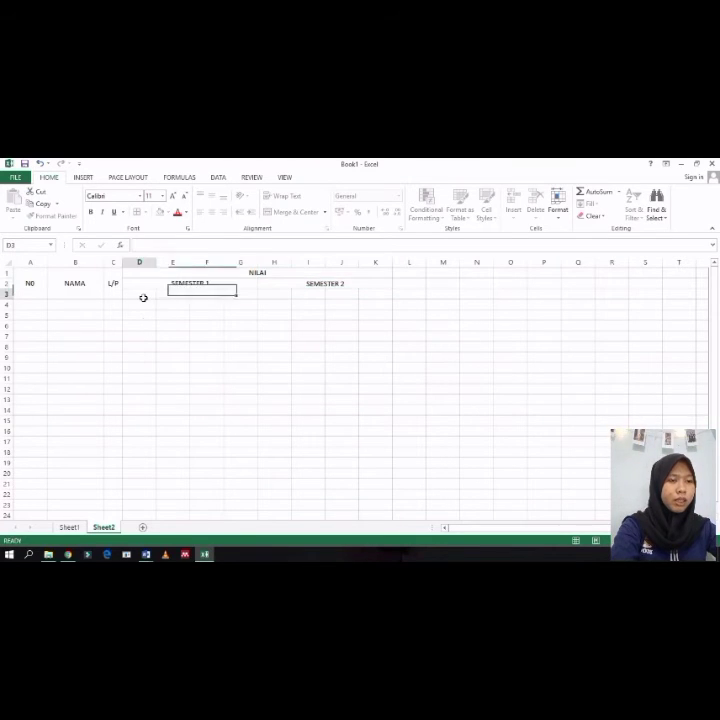
Step: Check the Semester 1 subheadings in row 3 of the Sheet1 reference table
click(69, 527)
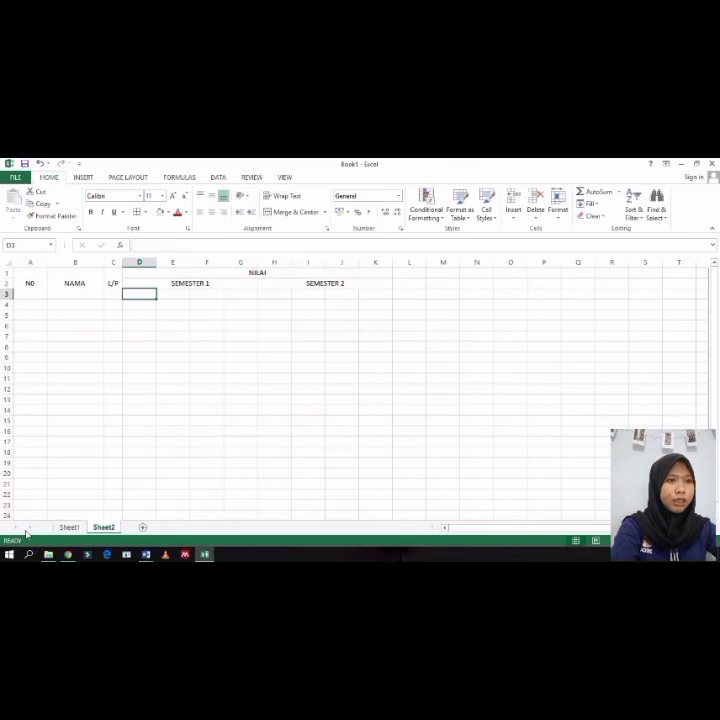
click(143, 294)
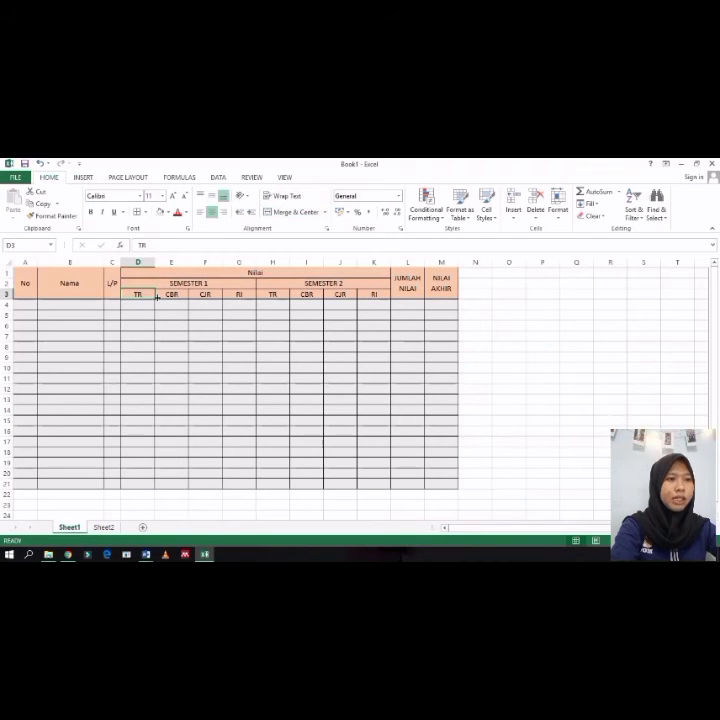
click(168, 294)
click(205, 294)
click(238, 294)
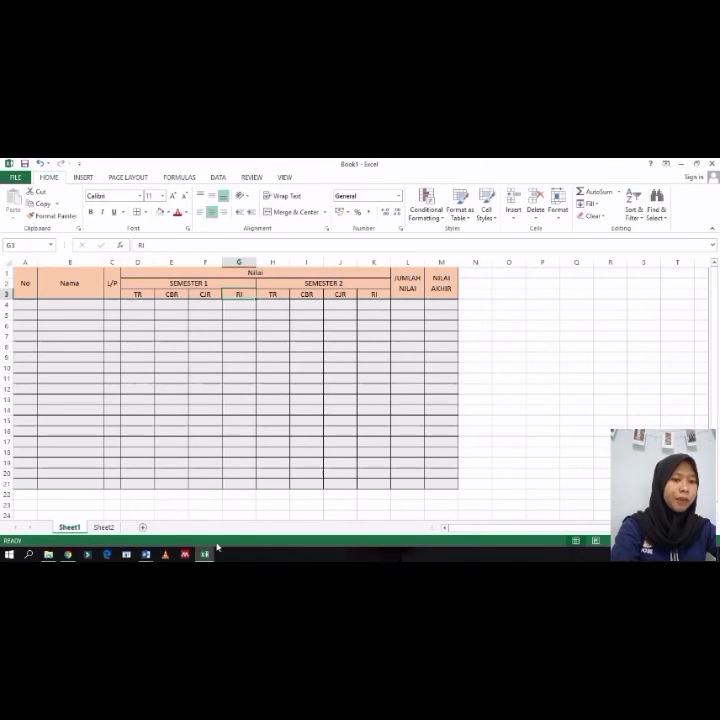
Step: Switch to Sheet2 and enter the subheadings TR, CBR, CJR and RI in cells D3 to G3
click(105, 527)
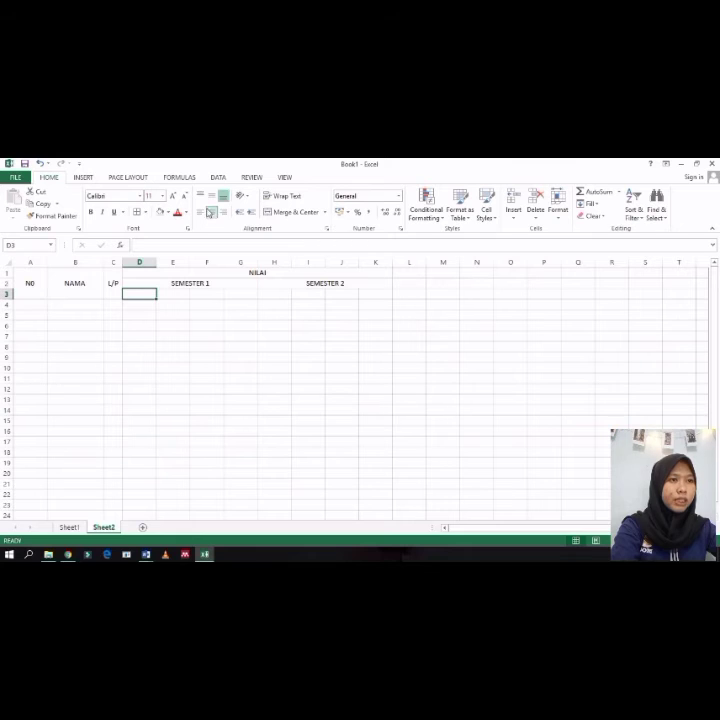
double_click(138, 296)
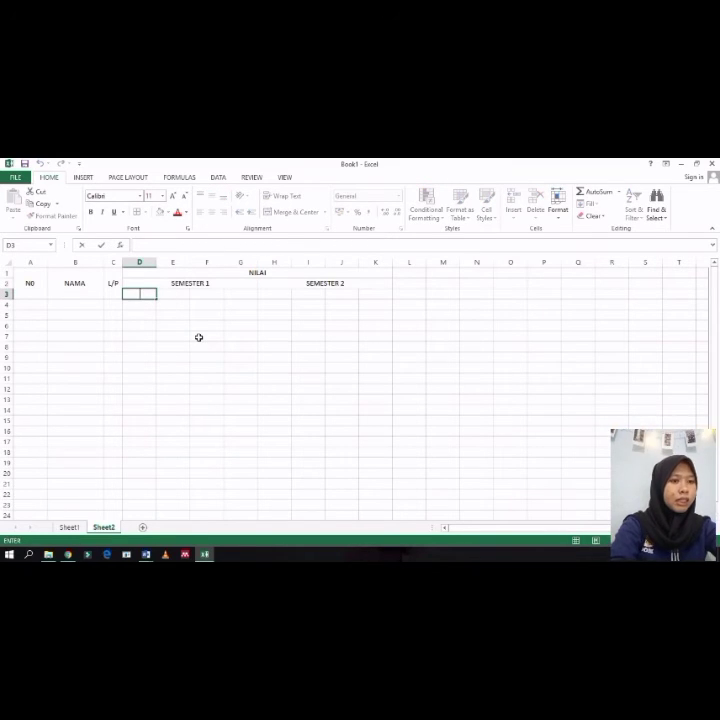
text(TR)
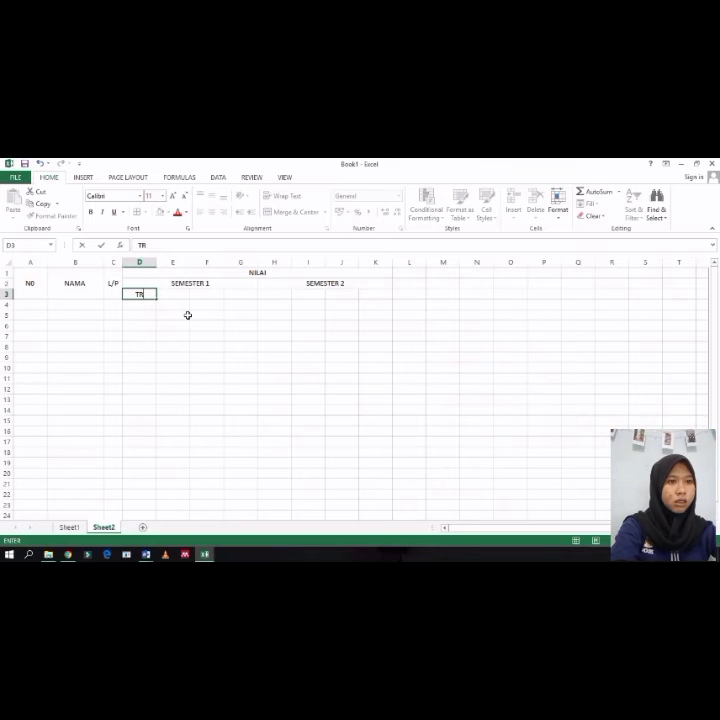
key(Tab)
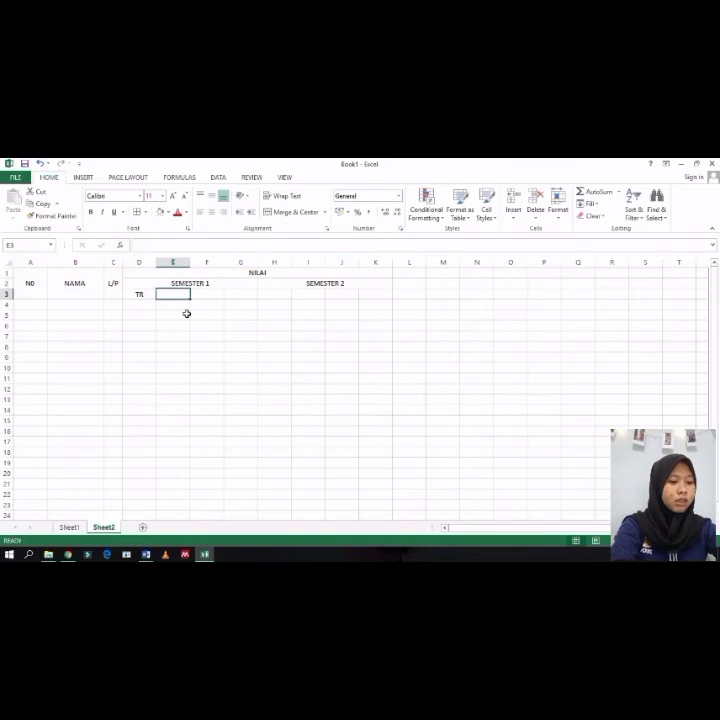
text(CBR)
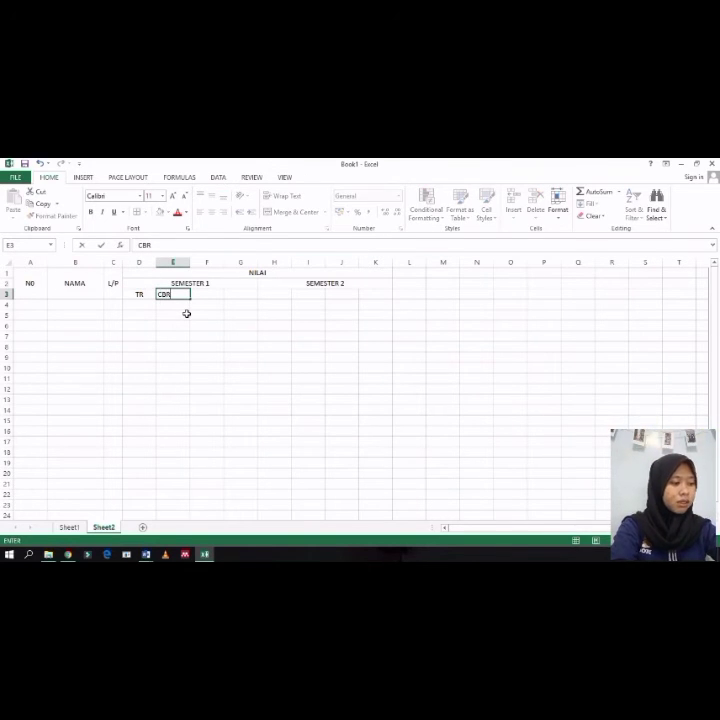
key(Tab)
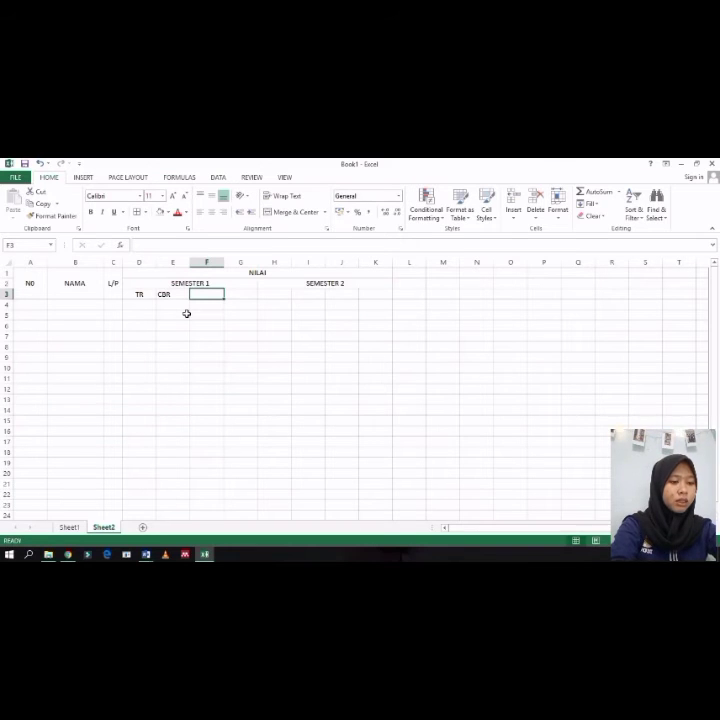
text(CJR)
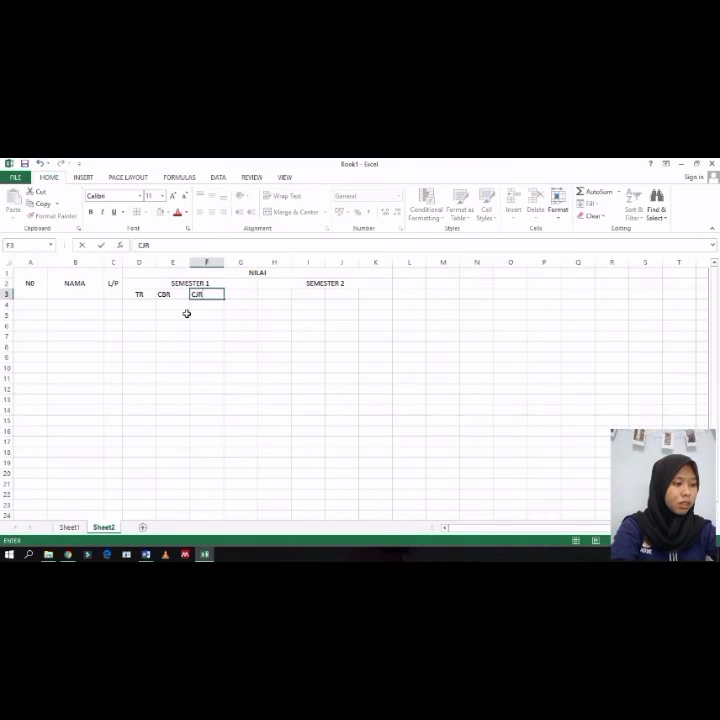
key(Tab)
text(RI)
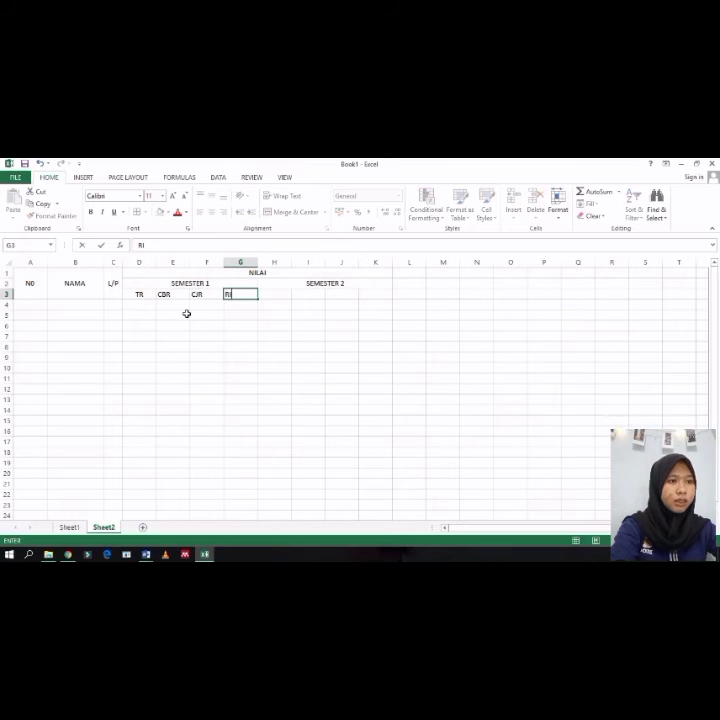
Step: Centre-align the CBR, CJR and RI subheadings in E3 to G3
click(140, 294)
click(185, 299)
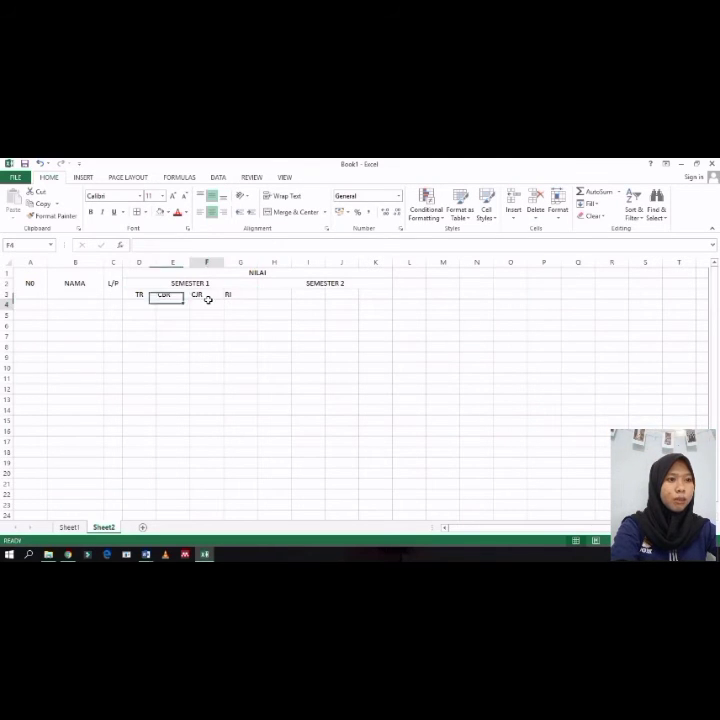
click(210, 296)
drag(245, 295, 177, 297)
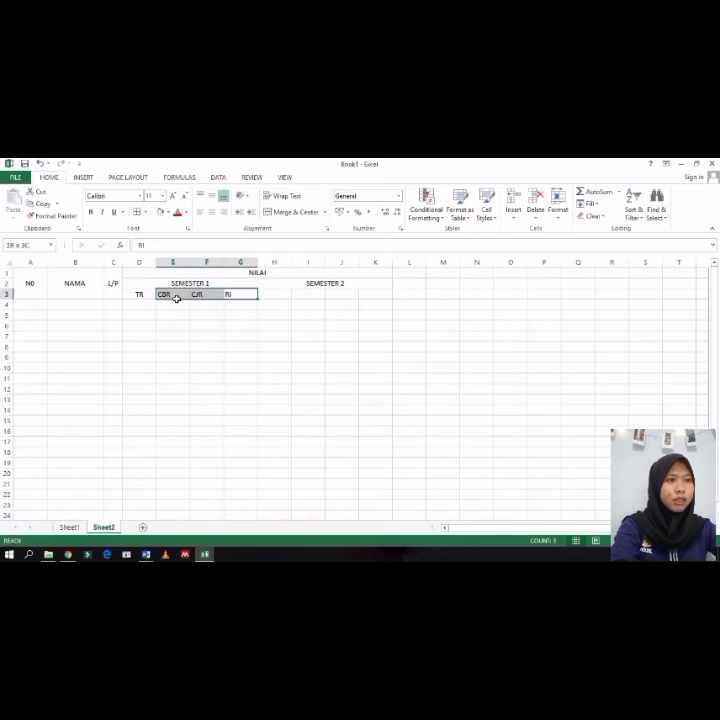
click(212, 212)
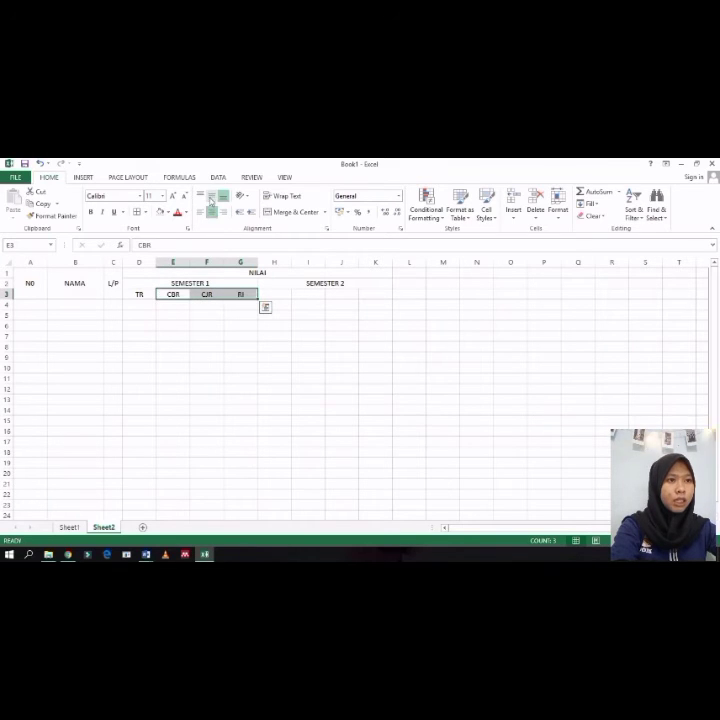
click(240, 336)
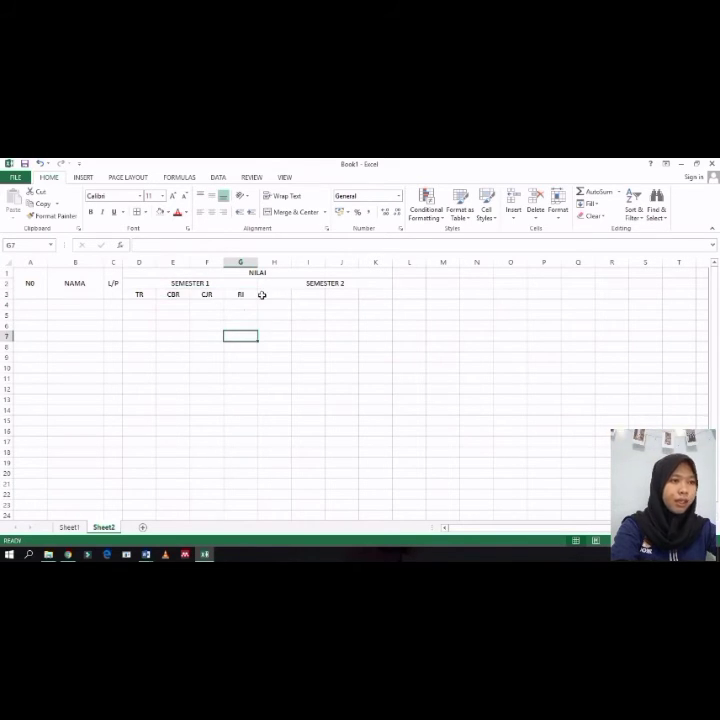
Step: Copy the subheadings D3:G3 into H3:K3 under SEMESTER 2
click(262, 295)
click(251, 296)
drag(235, 296, 142, 296)
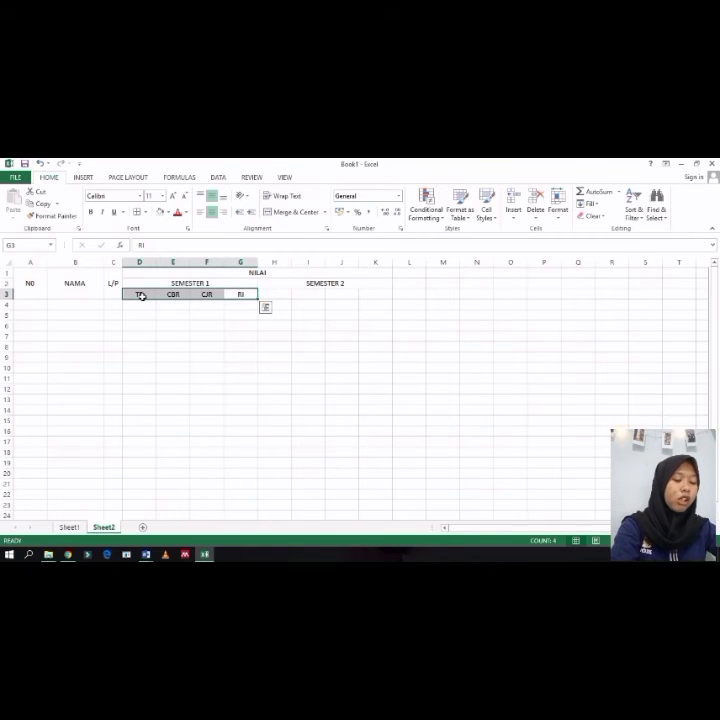
key(ctrl+c)
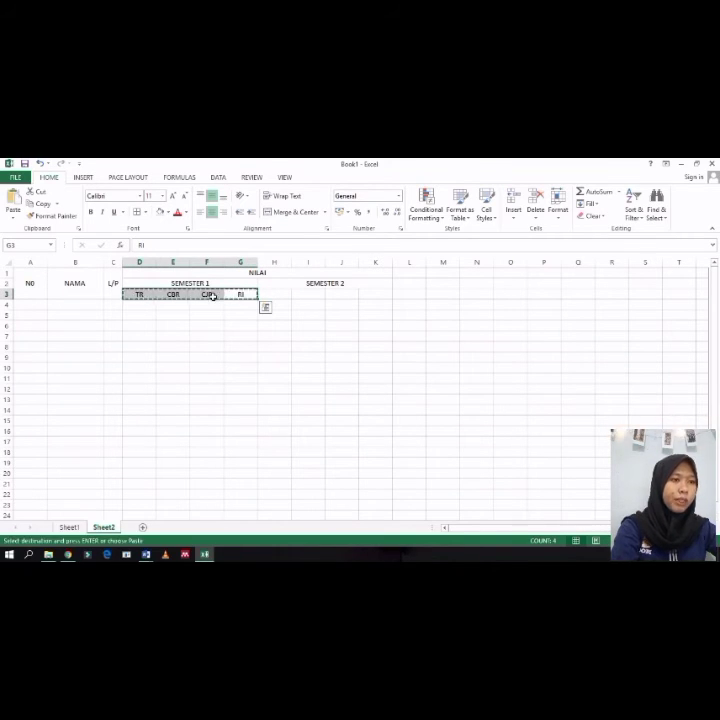
click(278, 296)
key(ctrl+v)
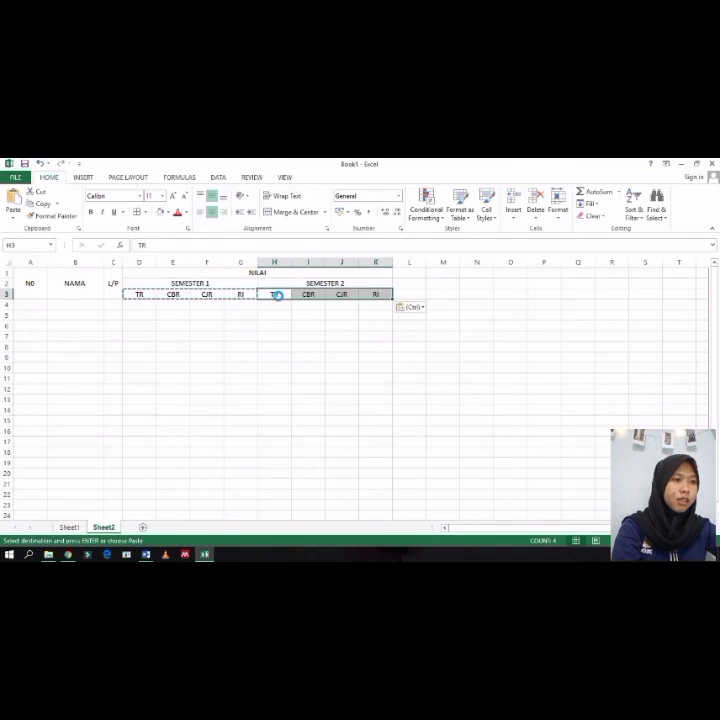
click(321, 337)
click(228, 337)
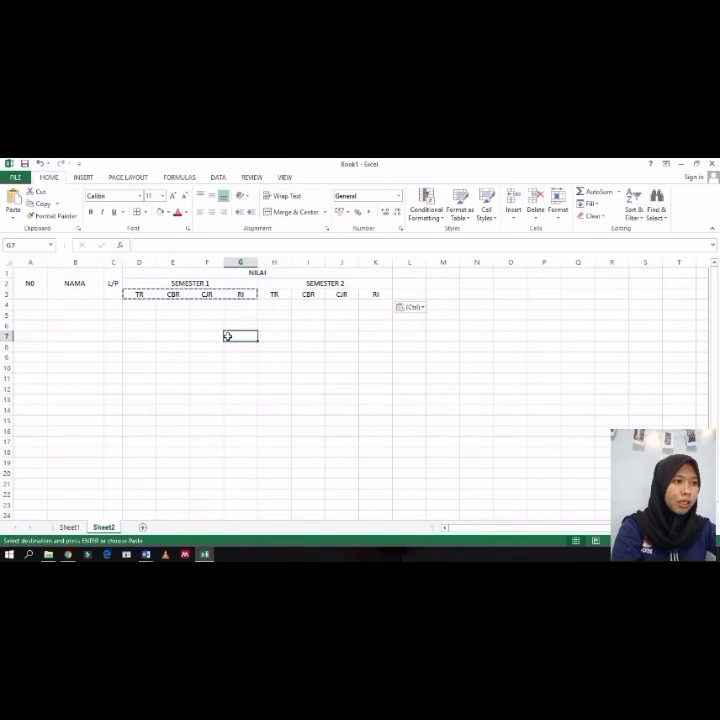
Step: Merge and centre L1:L3 and enter JUMLAH NILAI in the merged cell
click(408, 283)
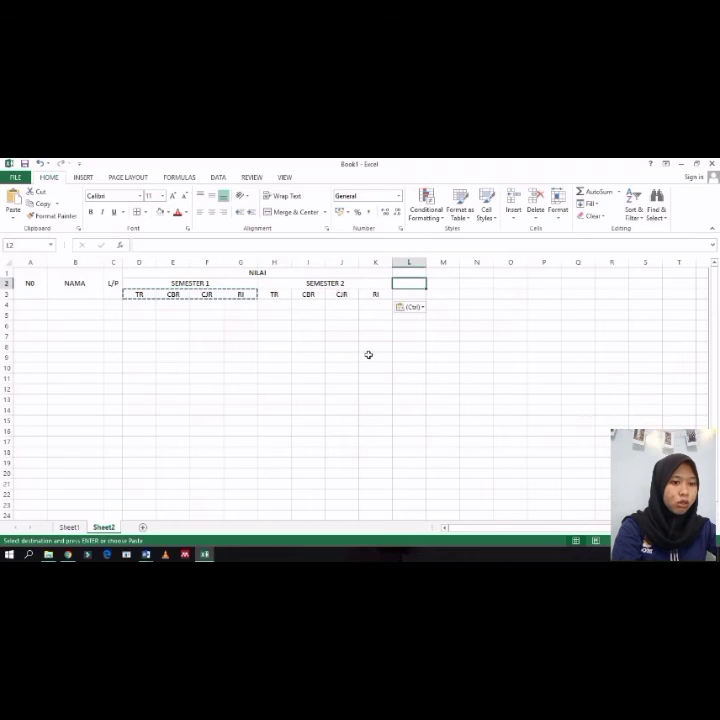
click(410, 273)
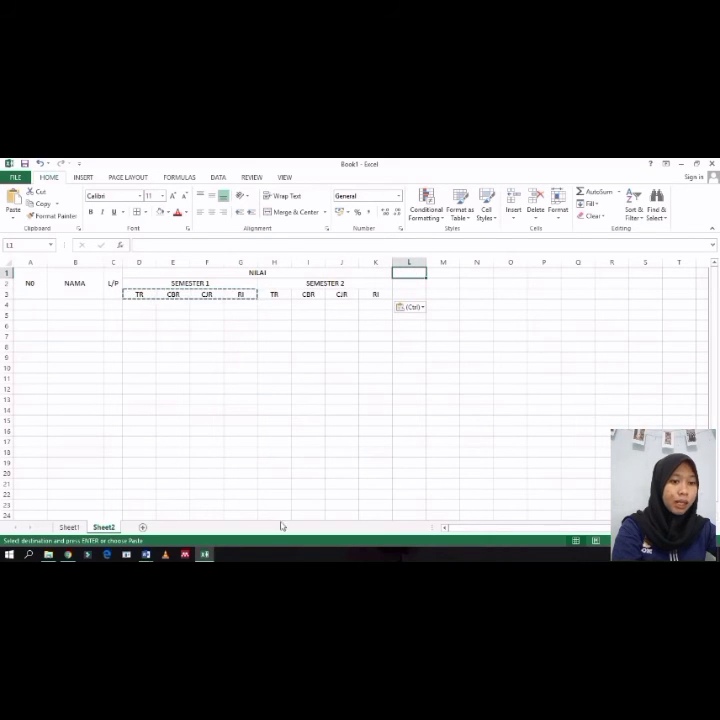
click(72, 527)
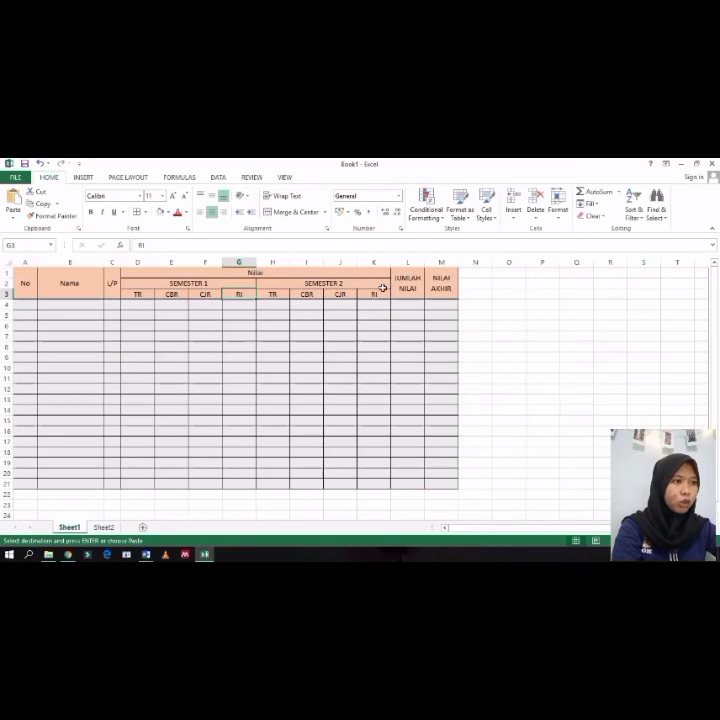
click(103, 527)
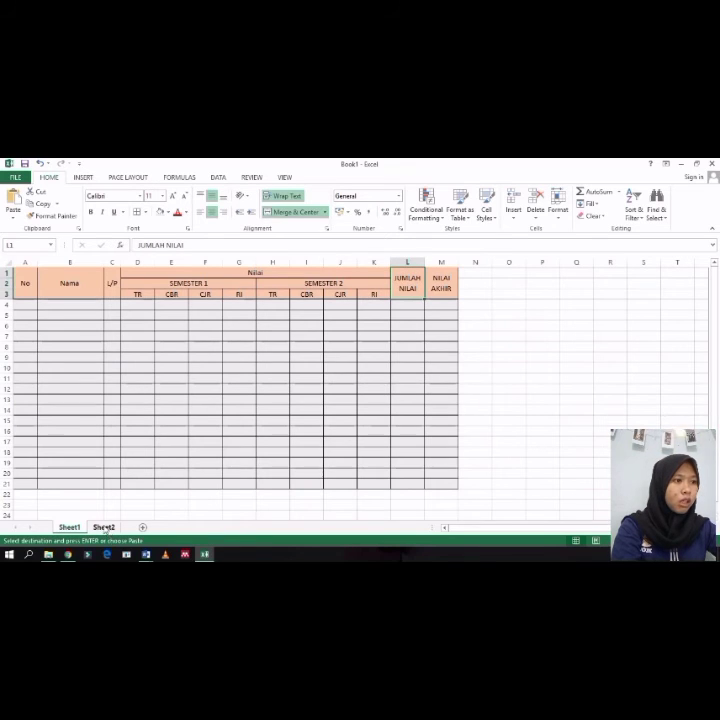
drag(405, 276, 409, 295)
click(280, 213)
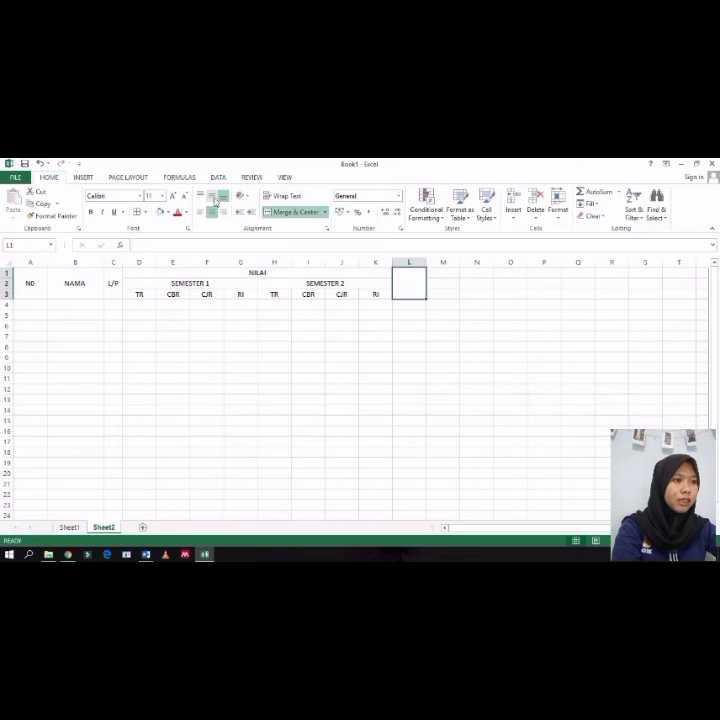
double_click(411, 291)
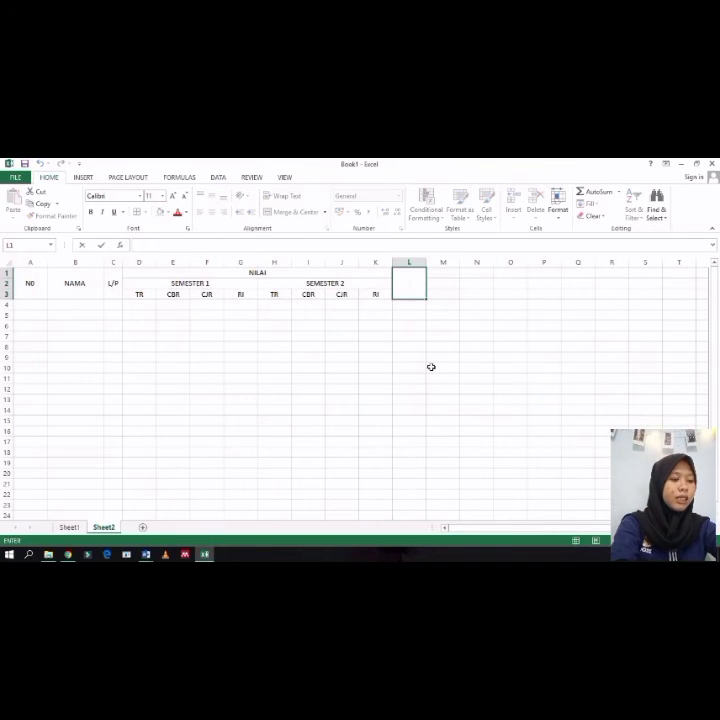
text(JUMLAH NILAI)
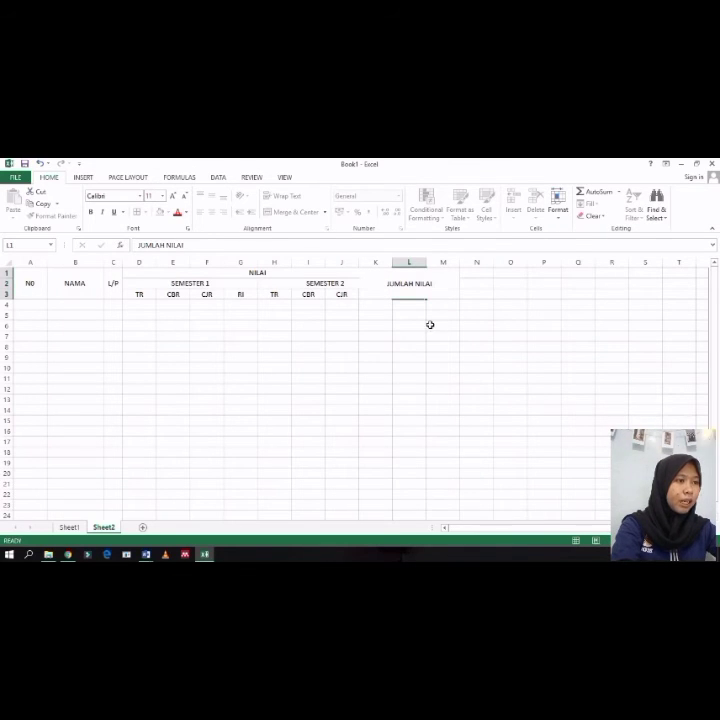
click(430, 325)
Step: Apply Wrap Text to the merged JUMLAH NILAI cell
click(393, 295)
double_click(399, 286)
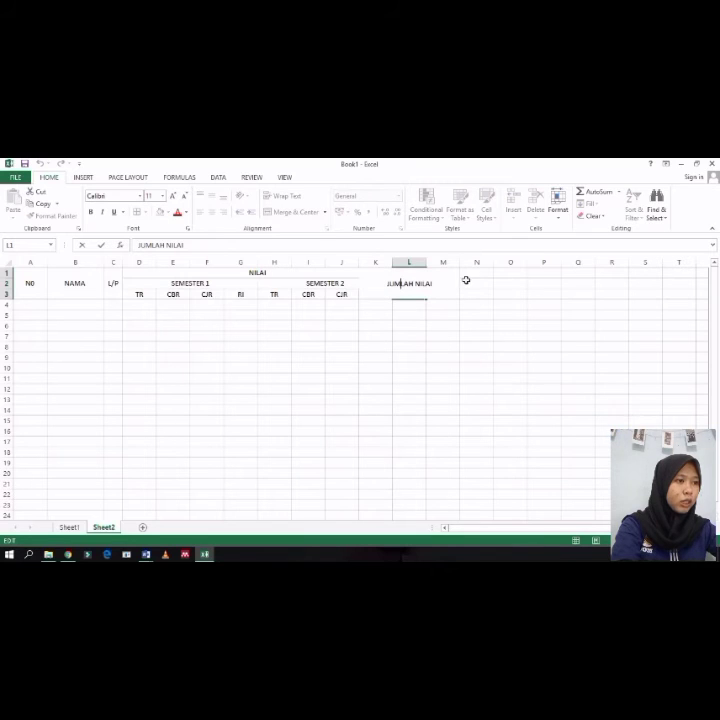
click(406, 325)
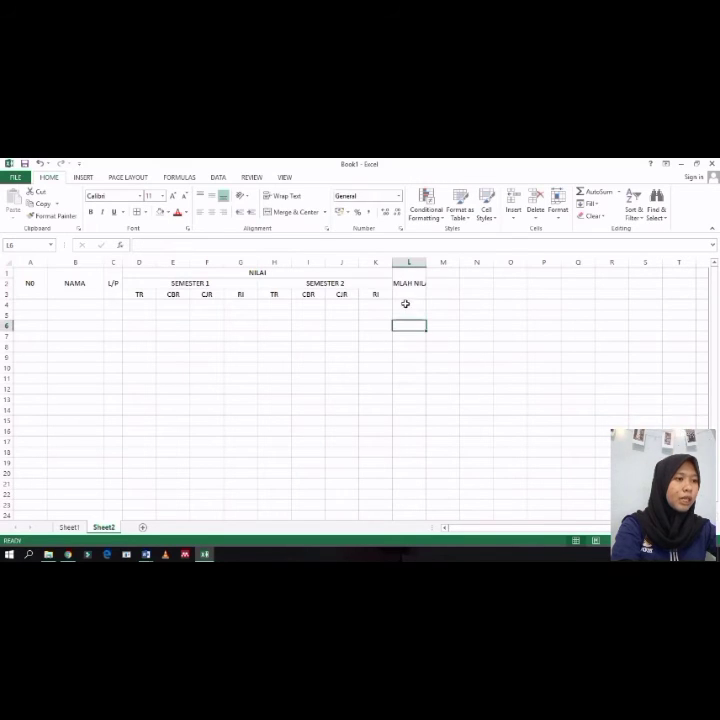
click(410, 285)
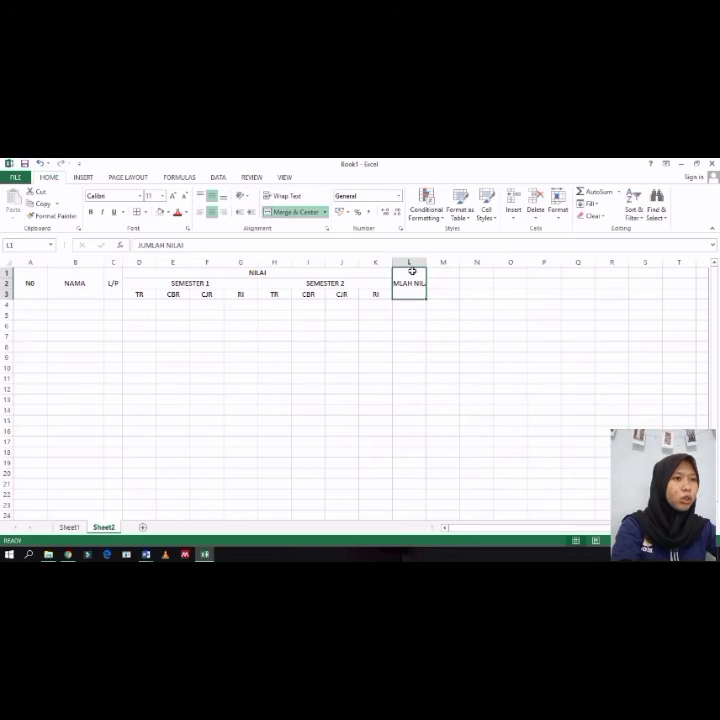
click(284, 197)
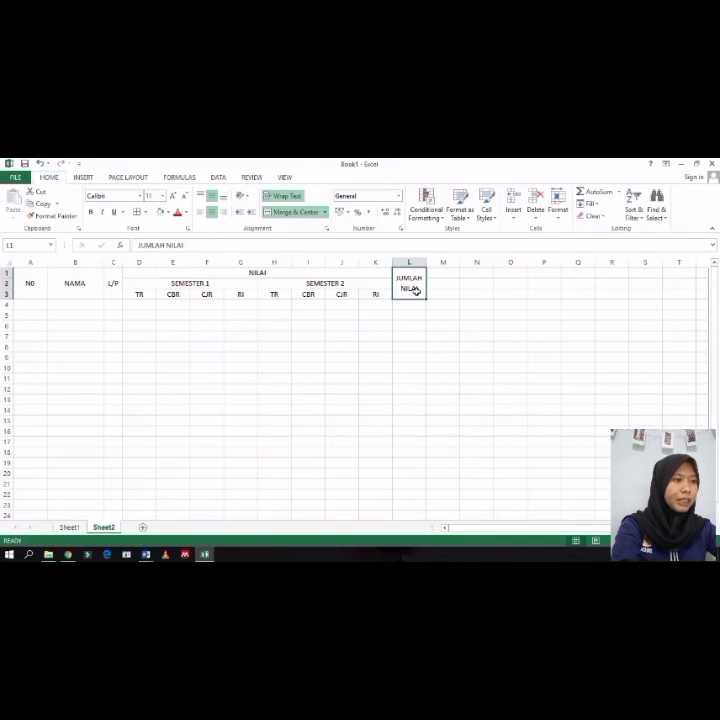
double_click(417, 280)
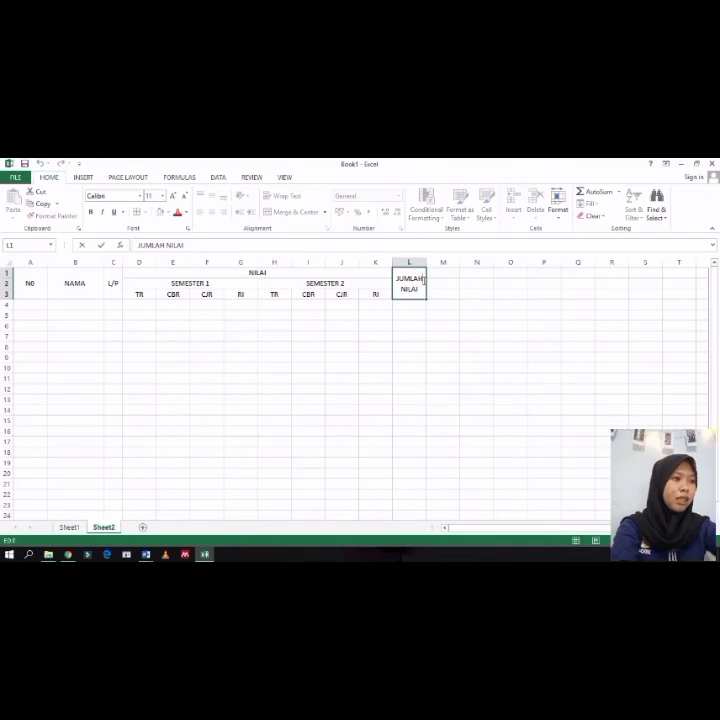
text(JCAPKC[KCA)
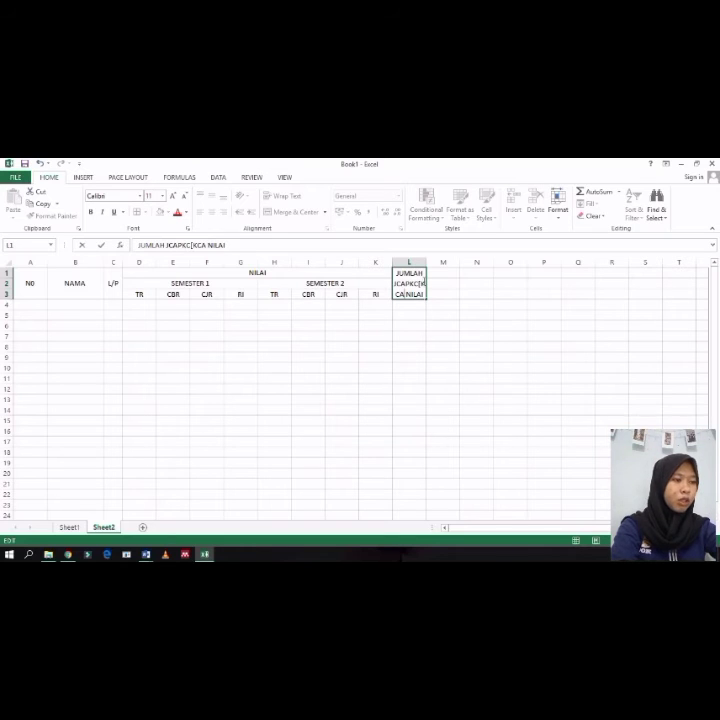
key(BackSpace)
key(BackSpace)
key(BackSpace)
key(BackSpace)
key(BackSpace)
key(BackSpace)
key(BackSpace)
key(BackSpace)
key(BackSpace)
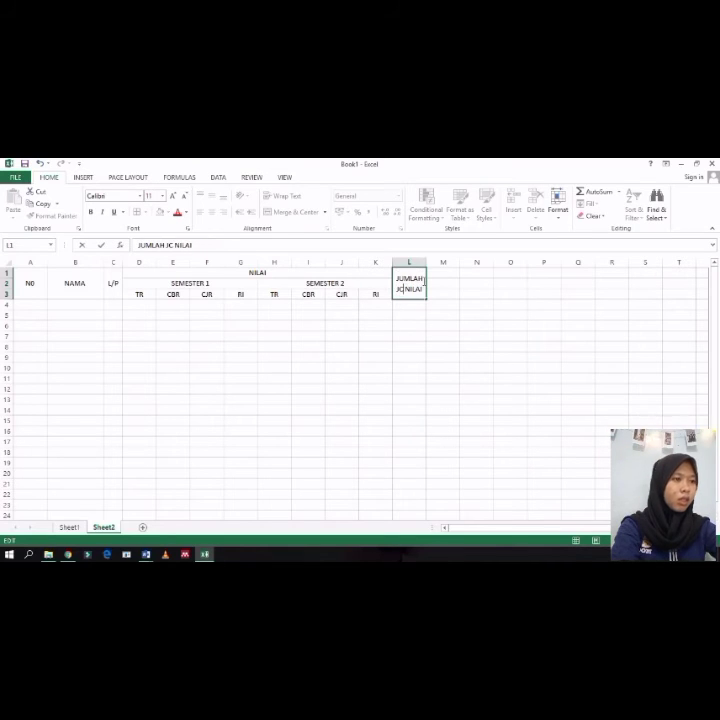
key(BackSpace)
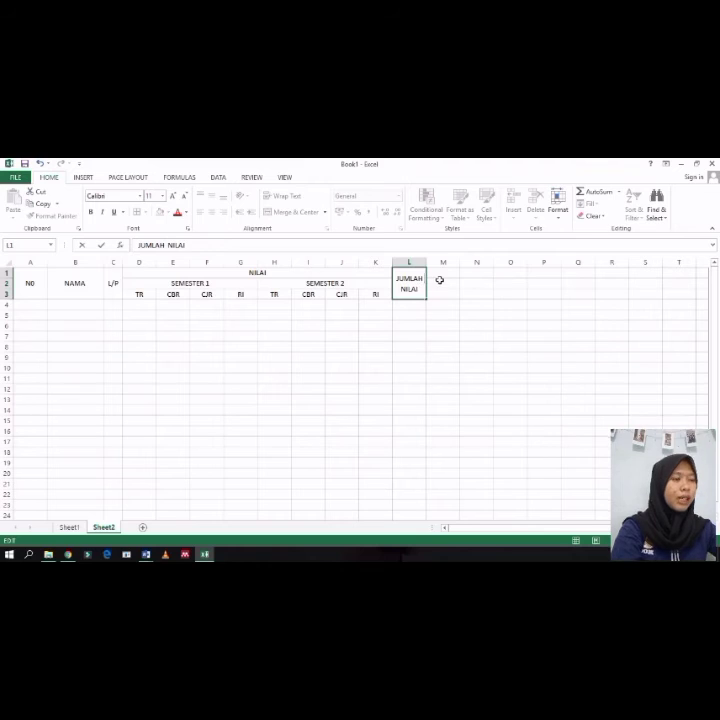
click(440, 282)
click(439, 274)
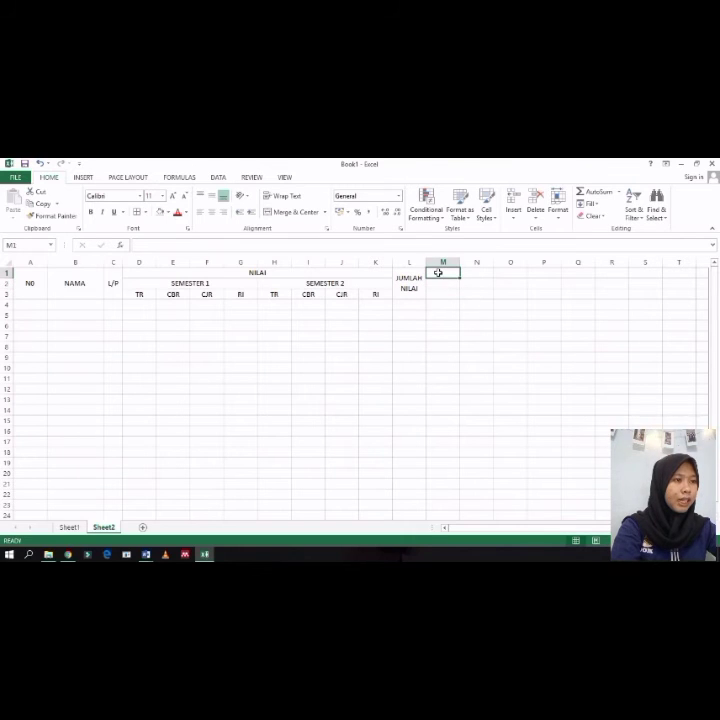
click(416, 281)
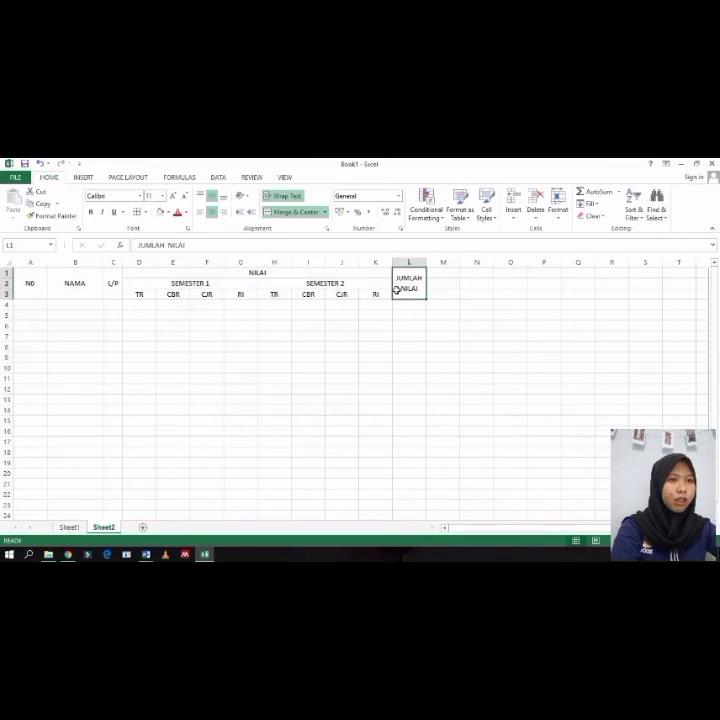
drag(397, 291, 693, 212)
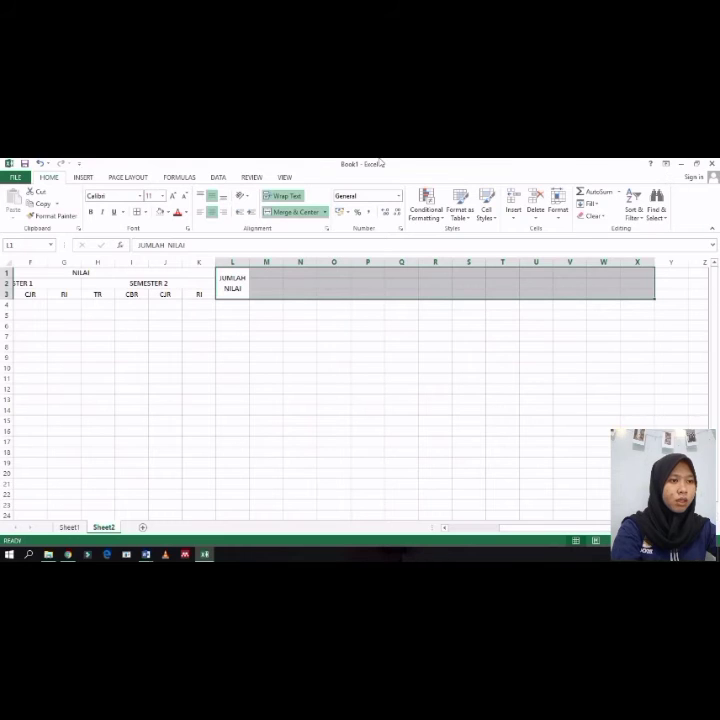
click(326, 283)
click(226, 286)
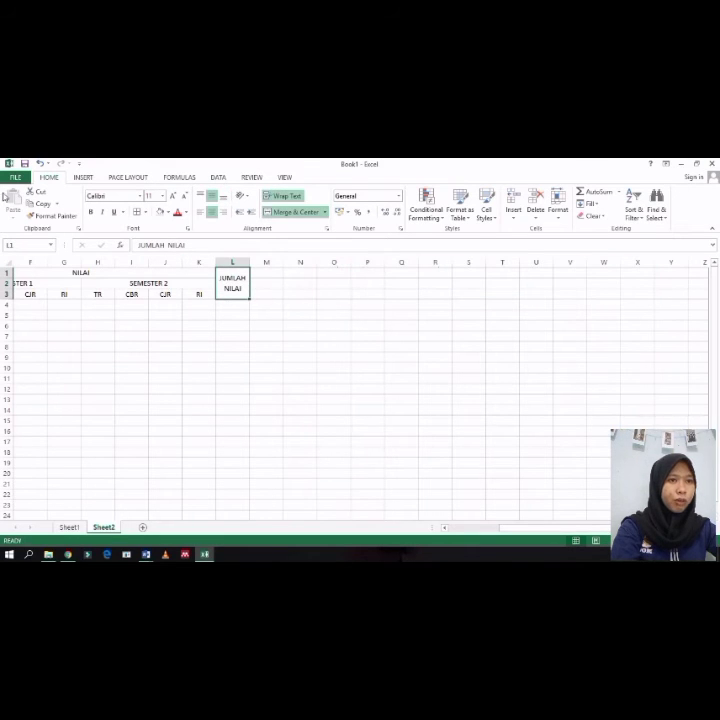
Step: Copy the JUMLAH NILAI cell's formatting to M1 and enter NILAI AKHIR in the merged M1:M3 cell
click(52, 215)
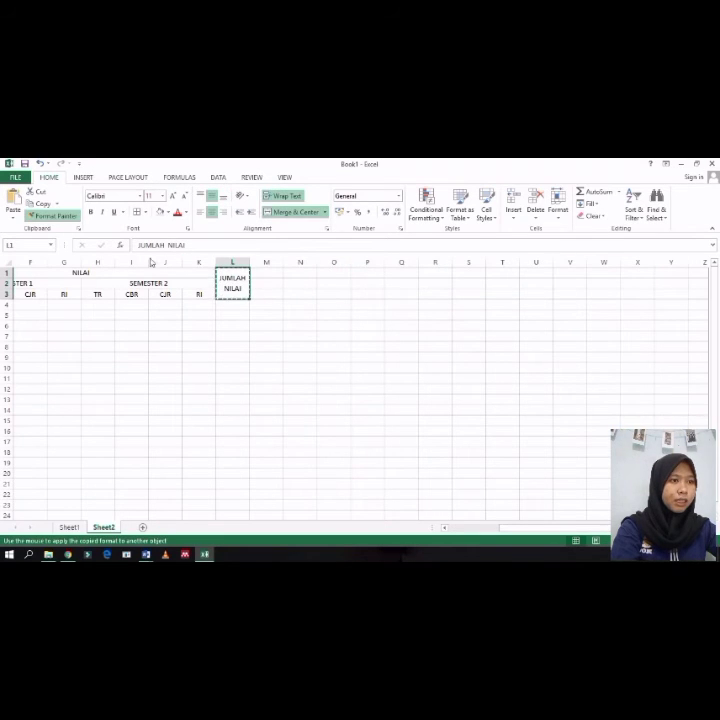
click(266, 278)
text(NILA)
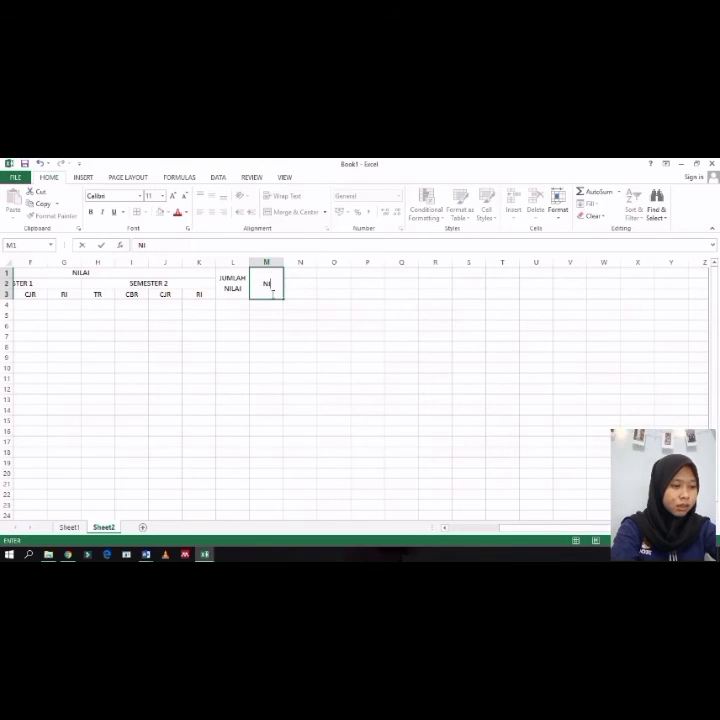
text(LAI AKHIR)
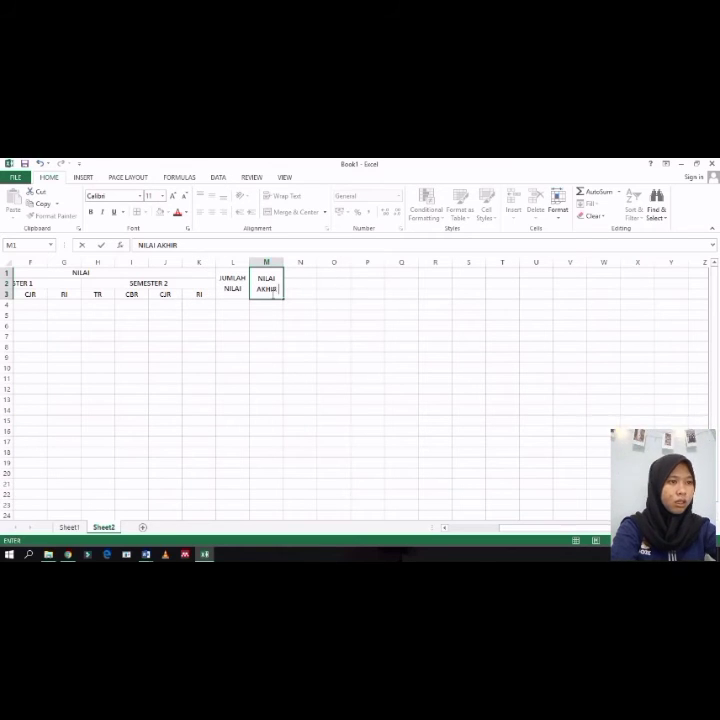
key(Return)
Step: Apply All Borders to the whole table range A1:M14
click(253, 333)
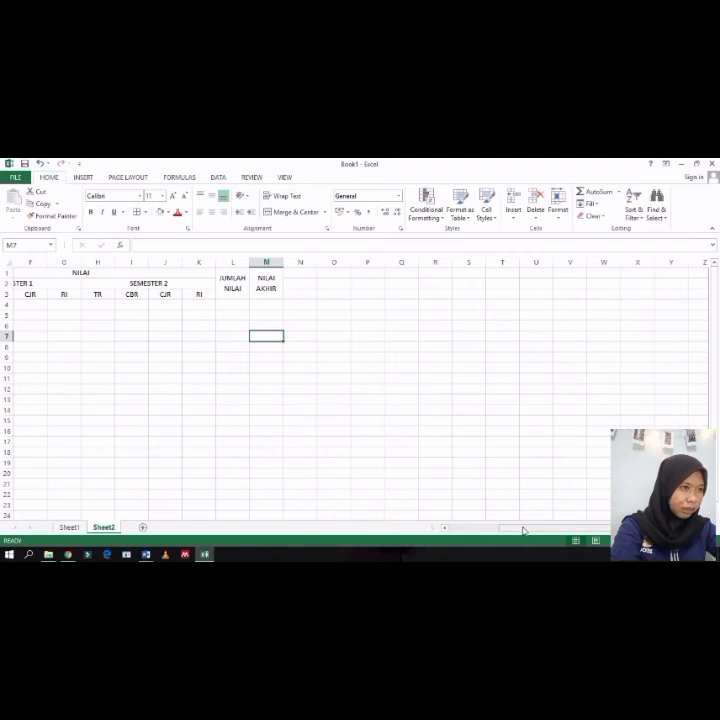
drag(522, 529, 455, 531)
drag(27, 275, 445, 408)
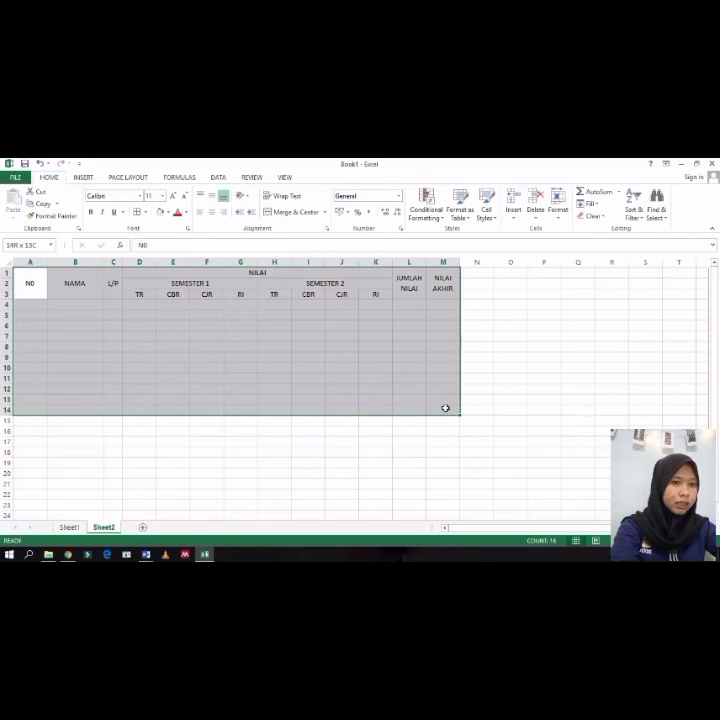
click(452, 421)
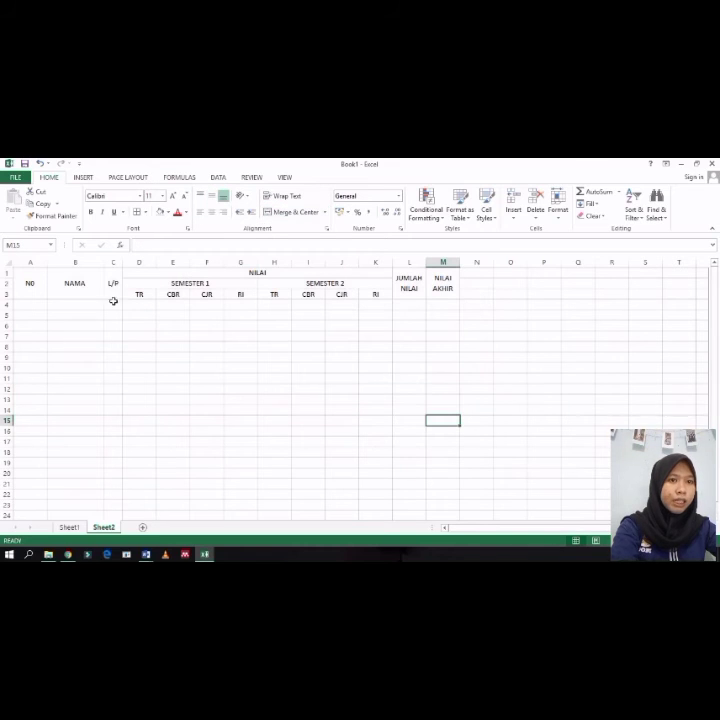
click(23, 278)
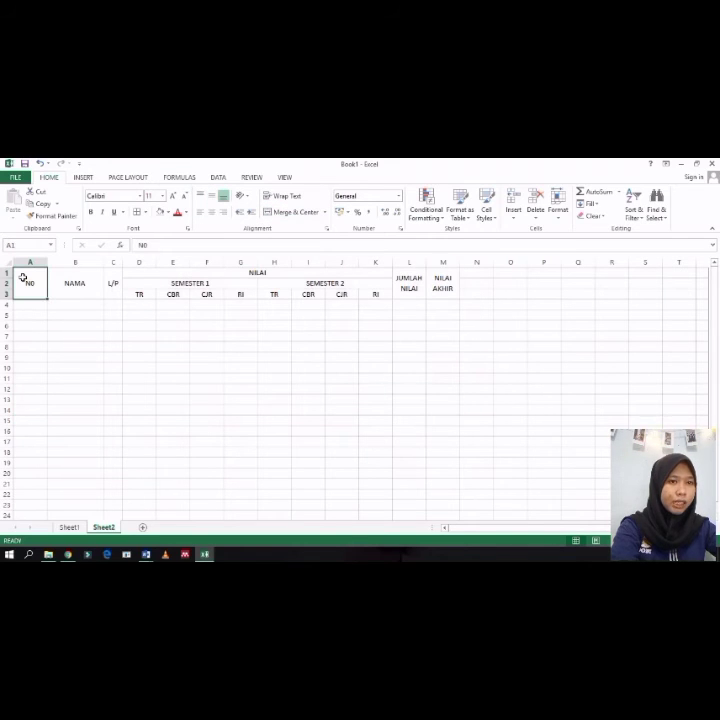
drag(19, 274, 439, 405)
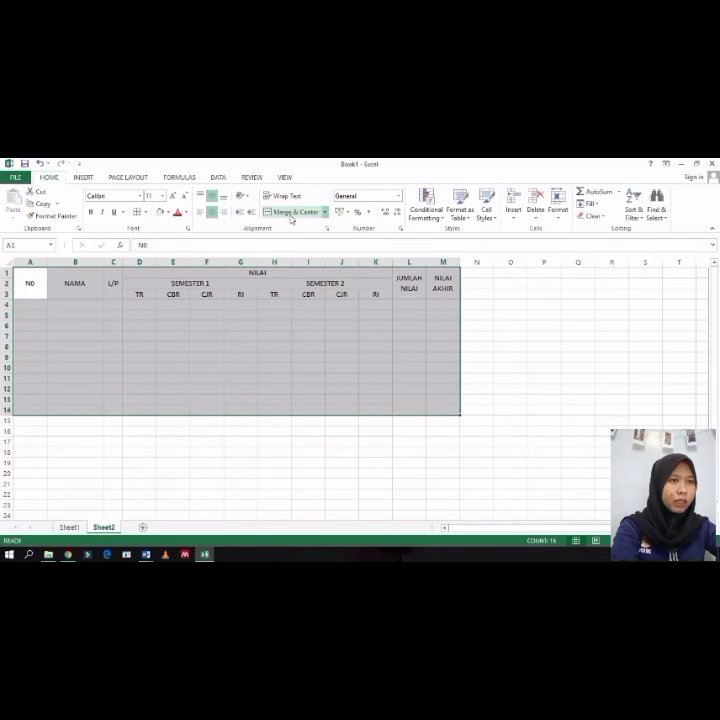
click(145, 212)
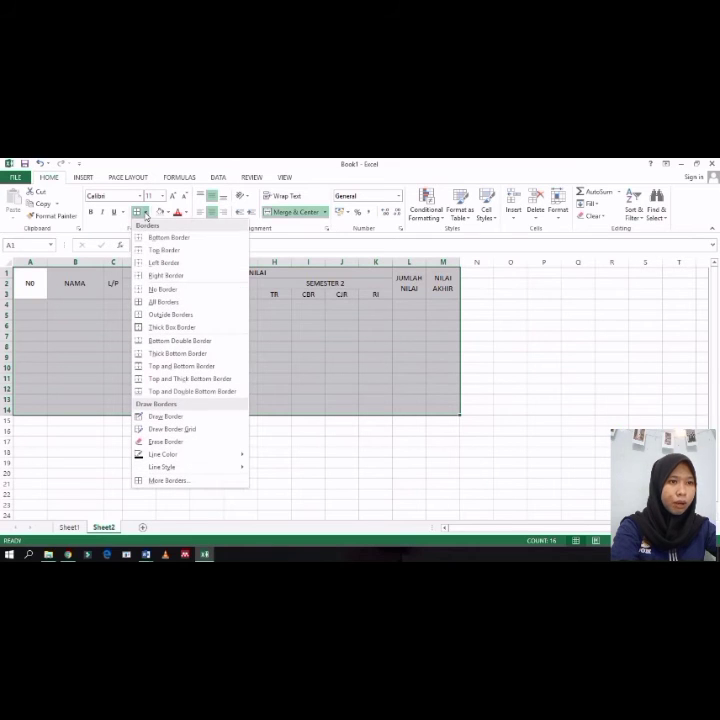
click(157, 305)
click(200, 377)
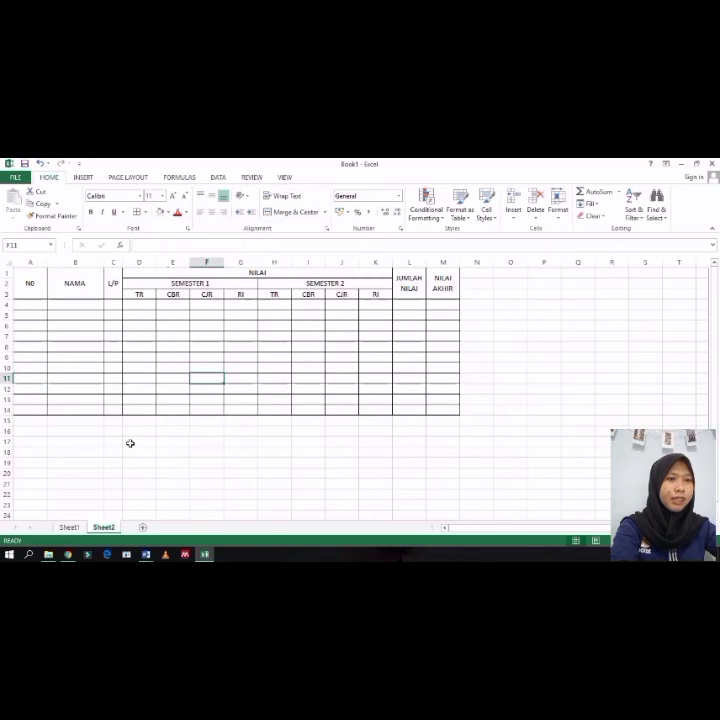
Step: Fill the header rows A1:M3 with a gold theme colour
drag(24, 283, 431, 288)
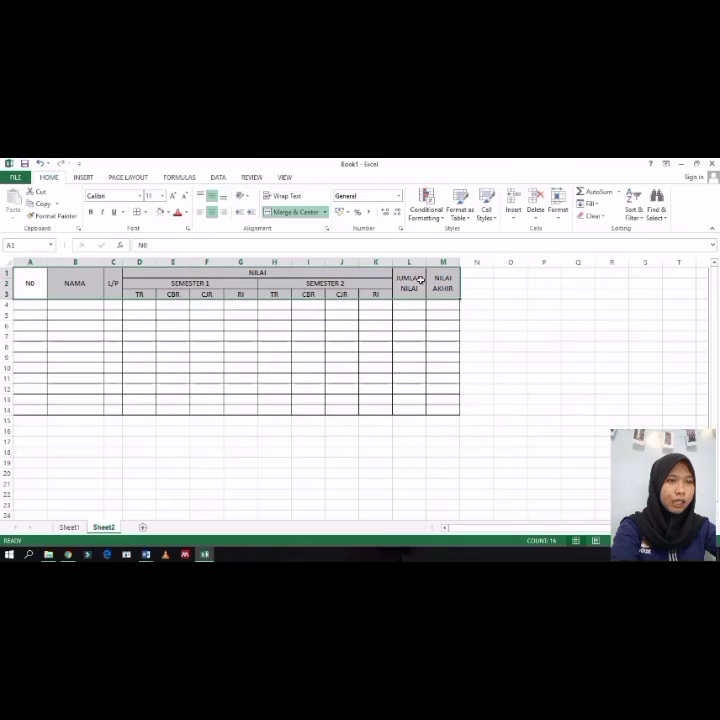
click(167, 213)
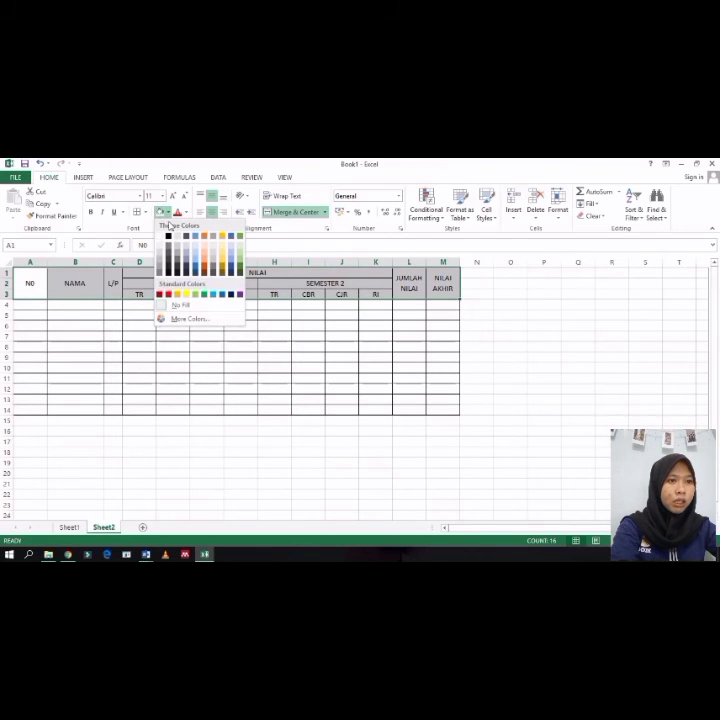
click(221, 258)
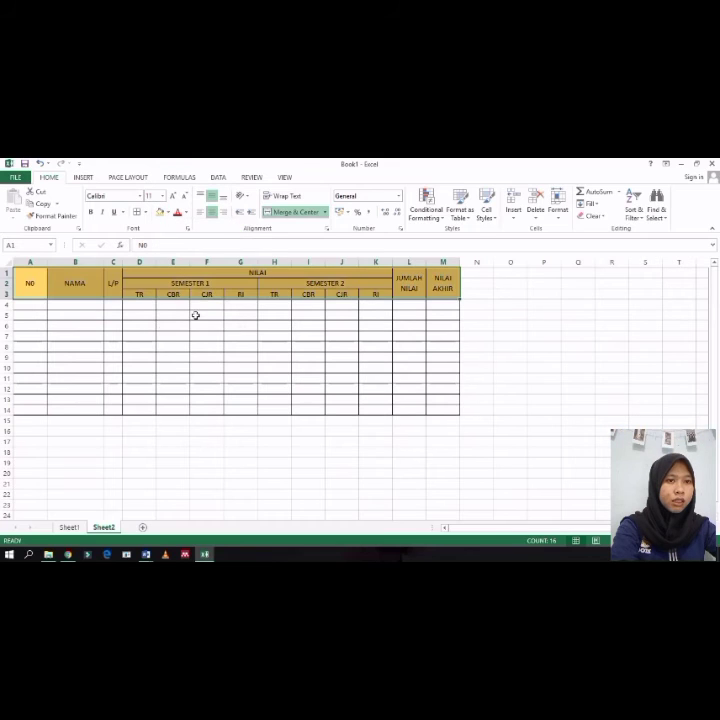
Step: Fill the data rows A4:M14 with a light grey theme colour
click(19, 306)
drag(19, 306, 433, 405)
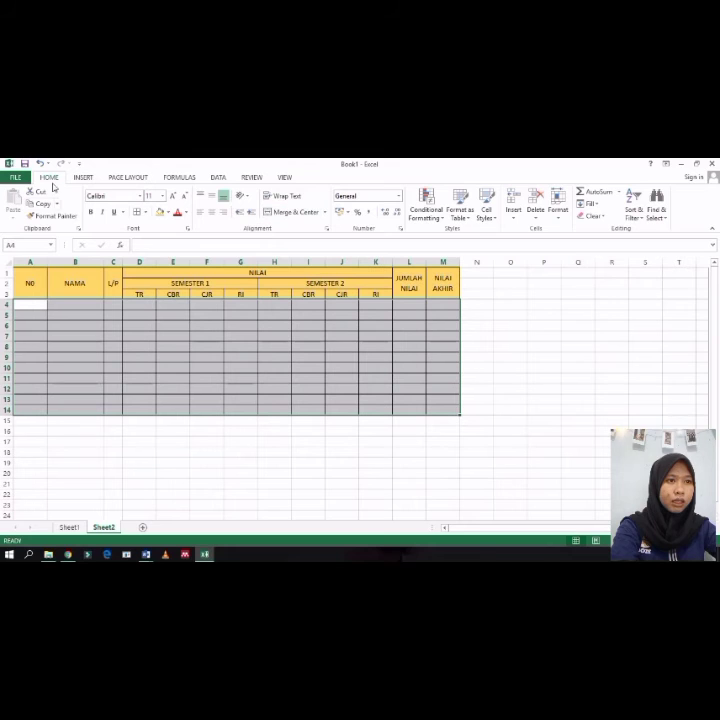
click(167, 212)
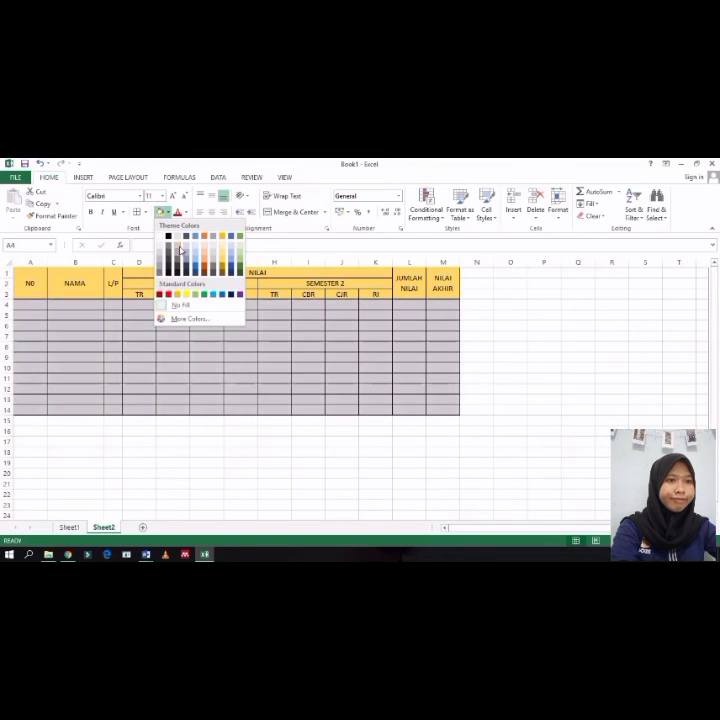
click(169, 250)
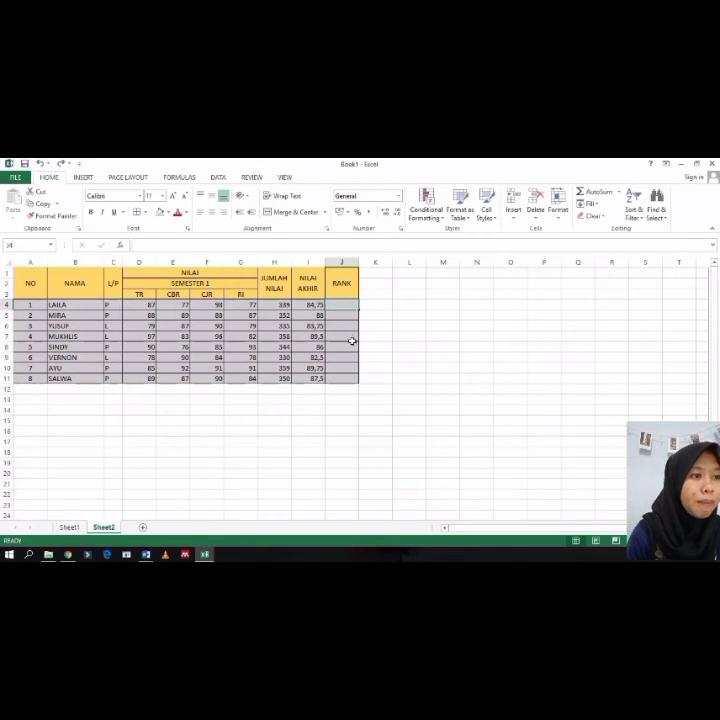
Step: In J4 under RANK, enter =RANK(I4;$I$4:$I$11;0) to rank the first NILAI AKHIR in descending order
click(299, 305)
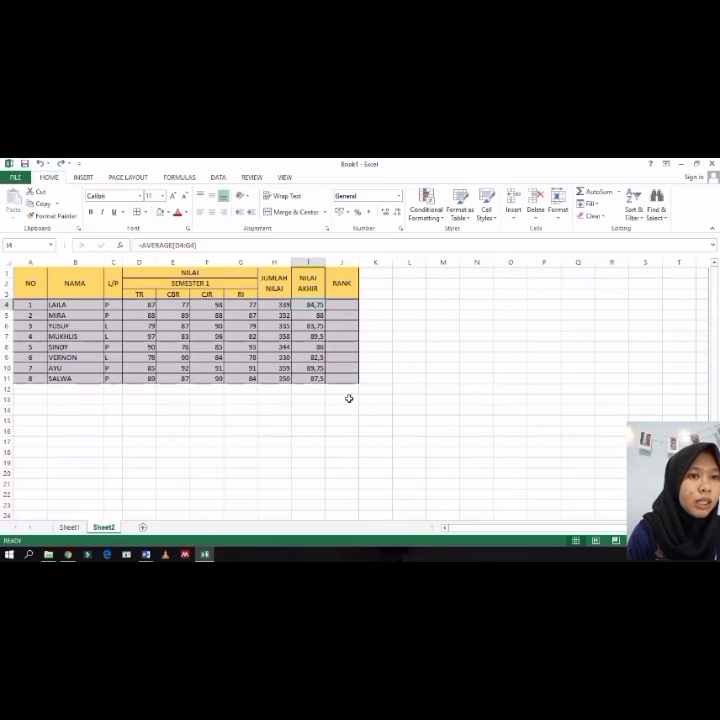
drag(42, 279, 334, 357)
click(277, 281)
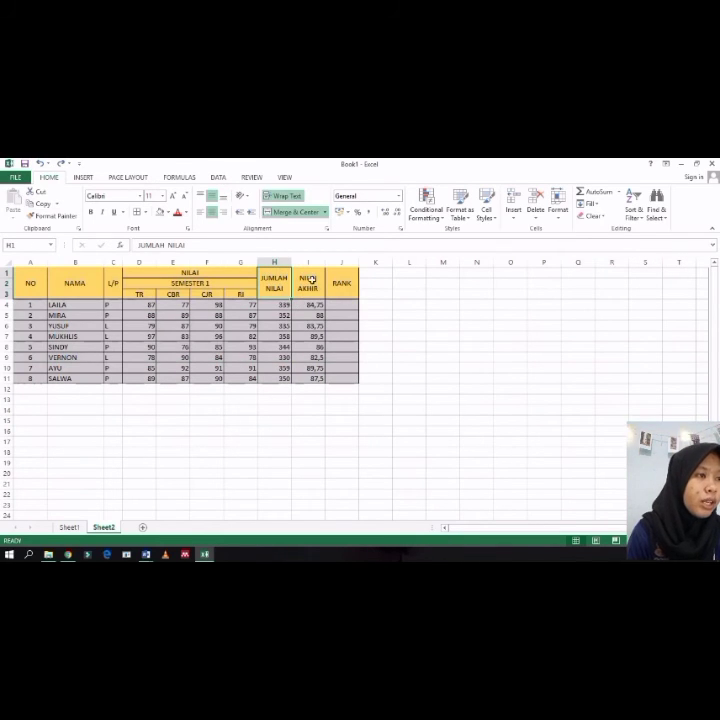
click(311, 281)
click(345, 292)
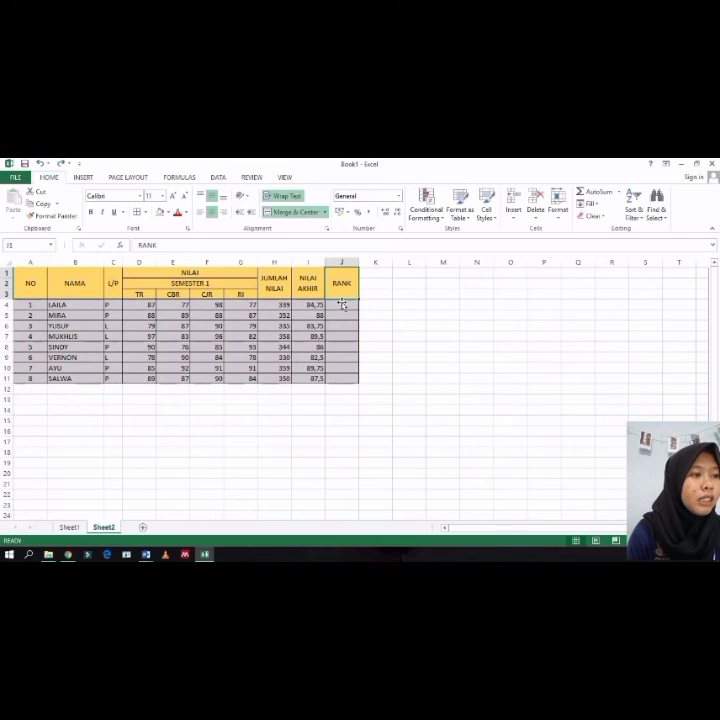
double_click(334, 306)
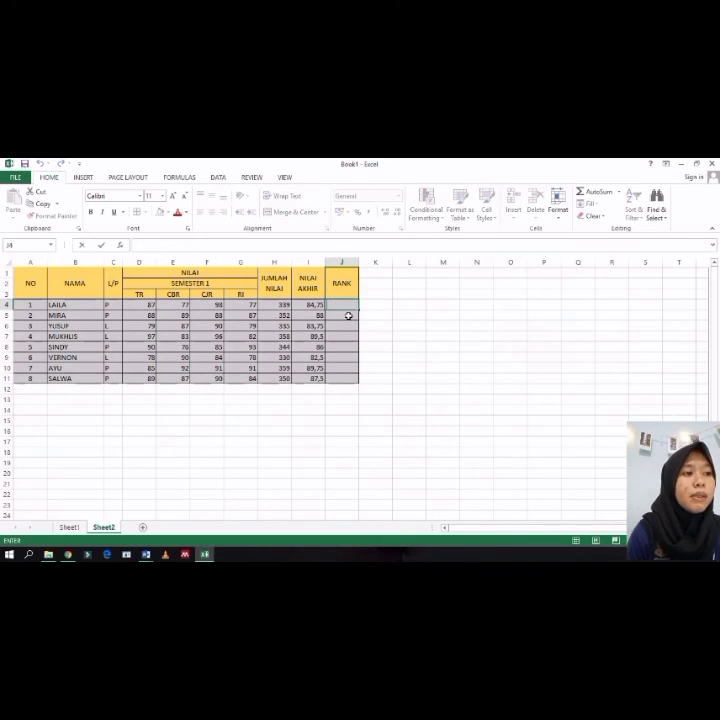
text(=)
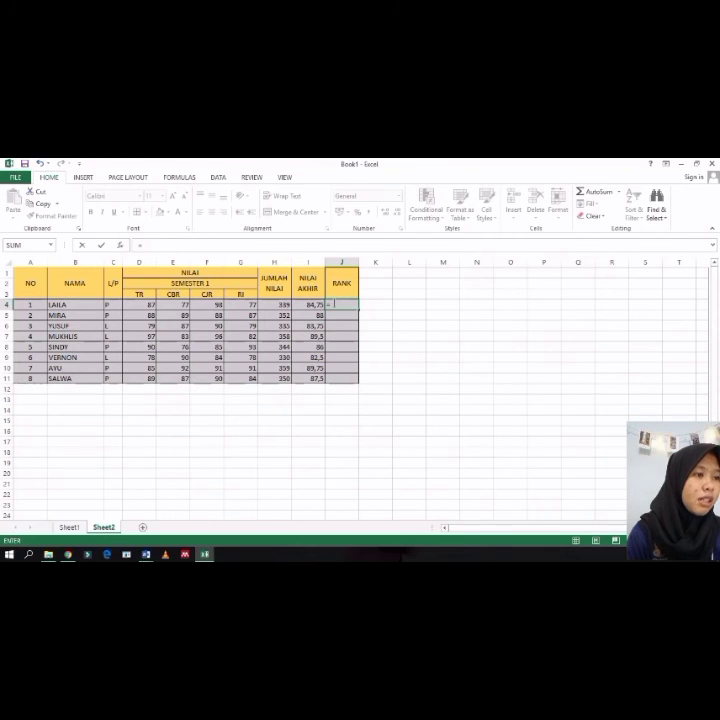
click(339, 307)
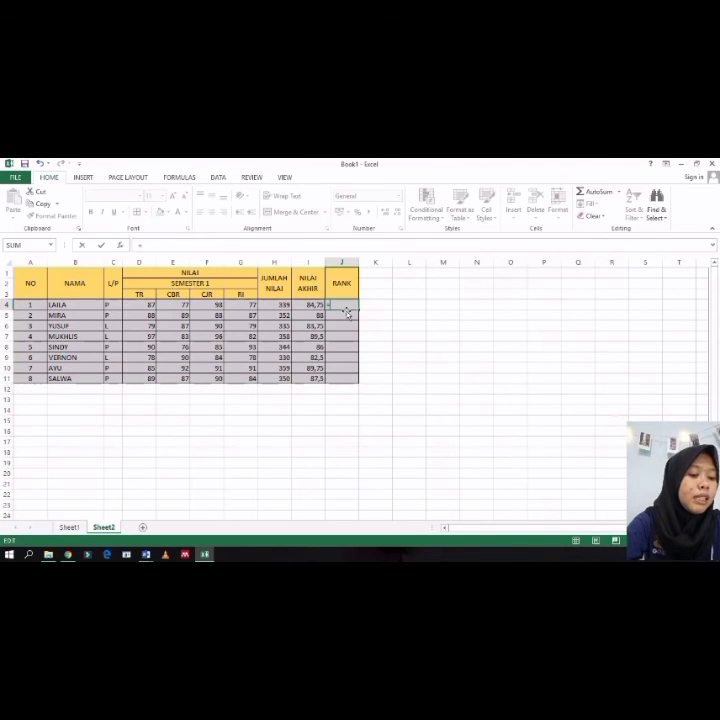
text(RANK)
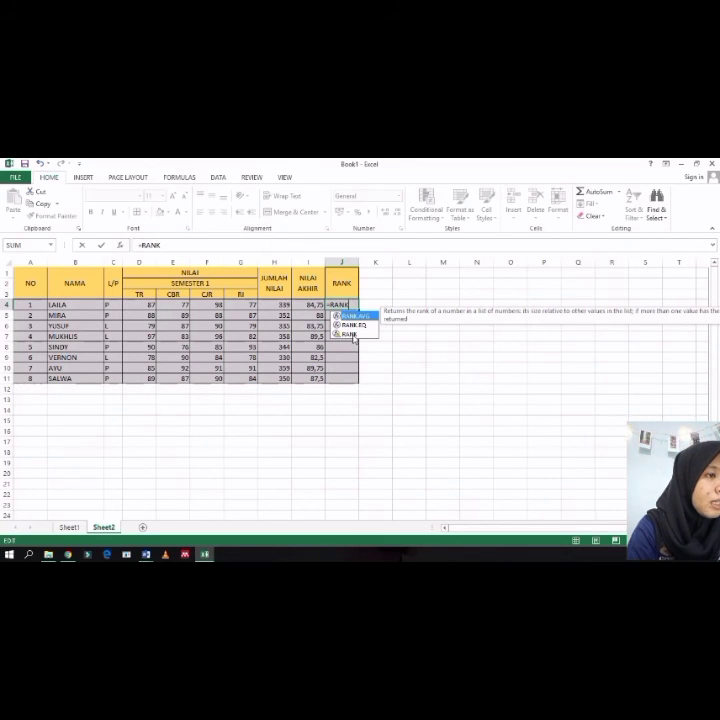
click(349, 334)
double_click(349, 334)
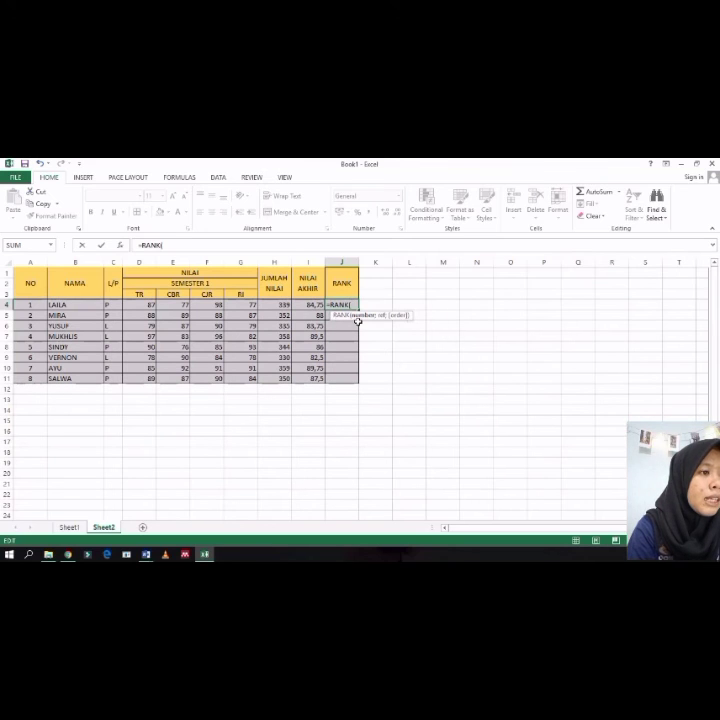
click(310, 307)
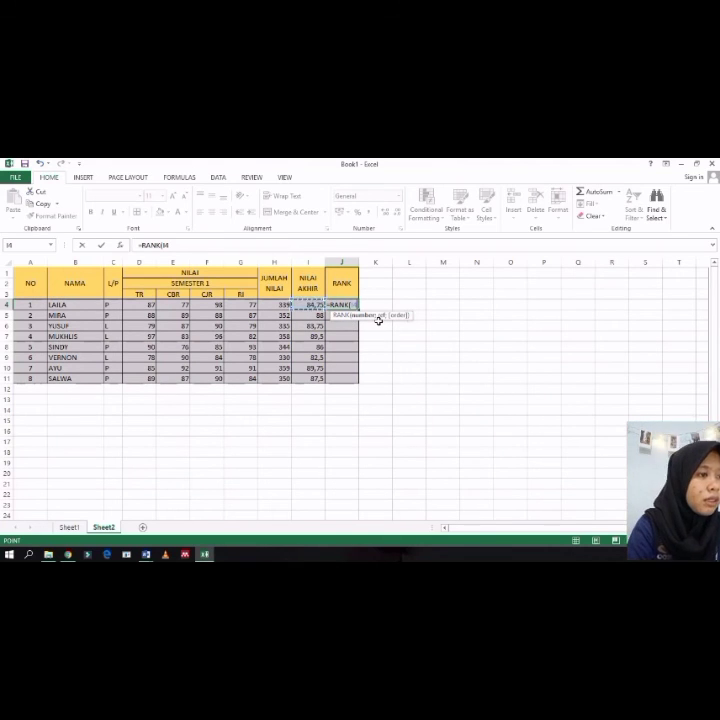
text(;)
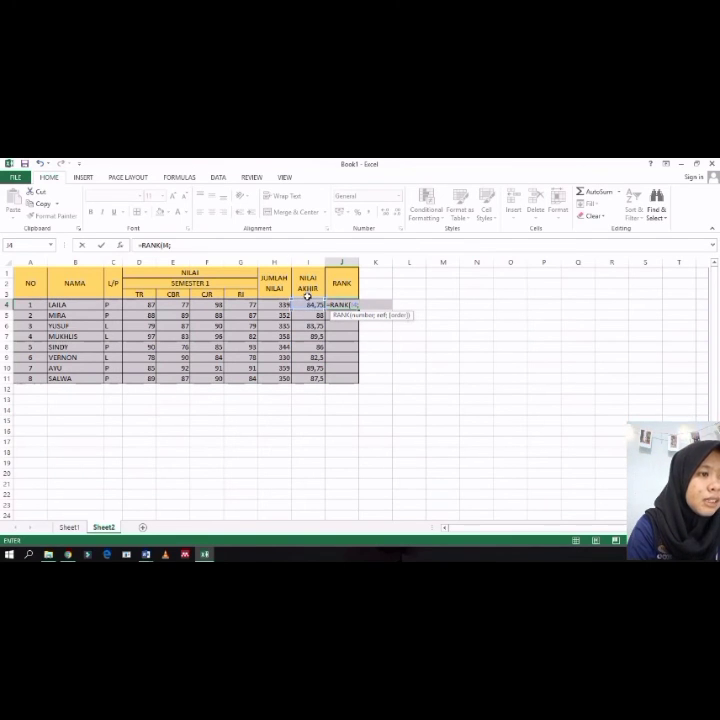
click(308, 304)
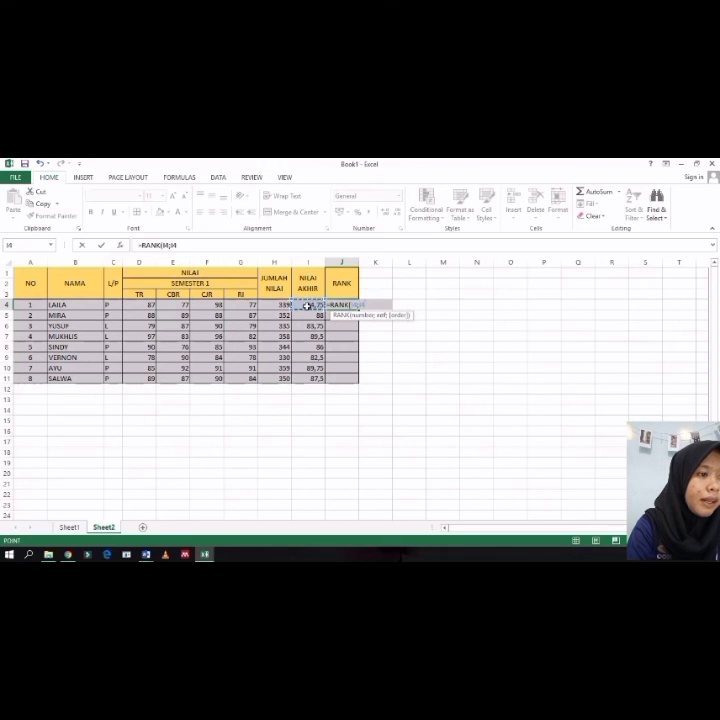
drag(308, 316, 313, 375)
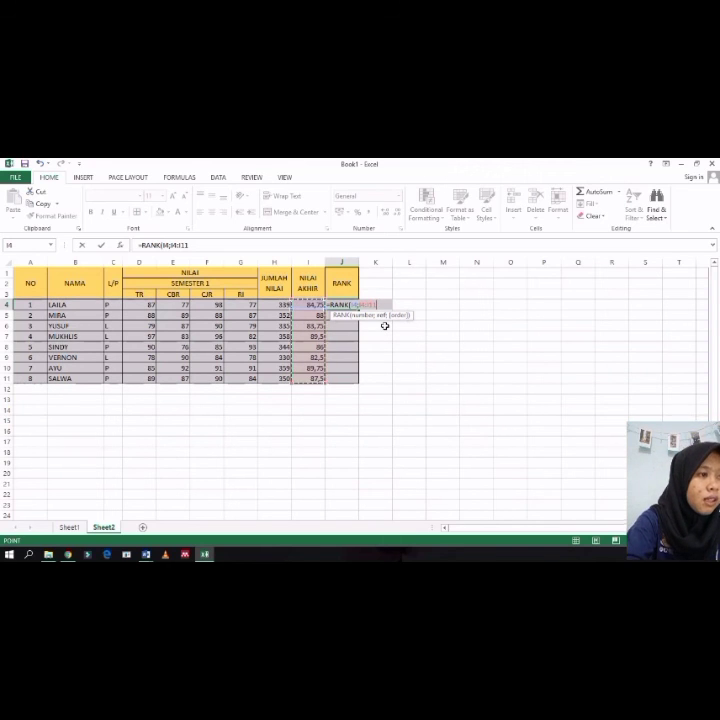
key(F4)
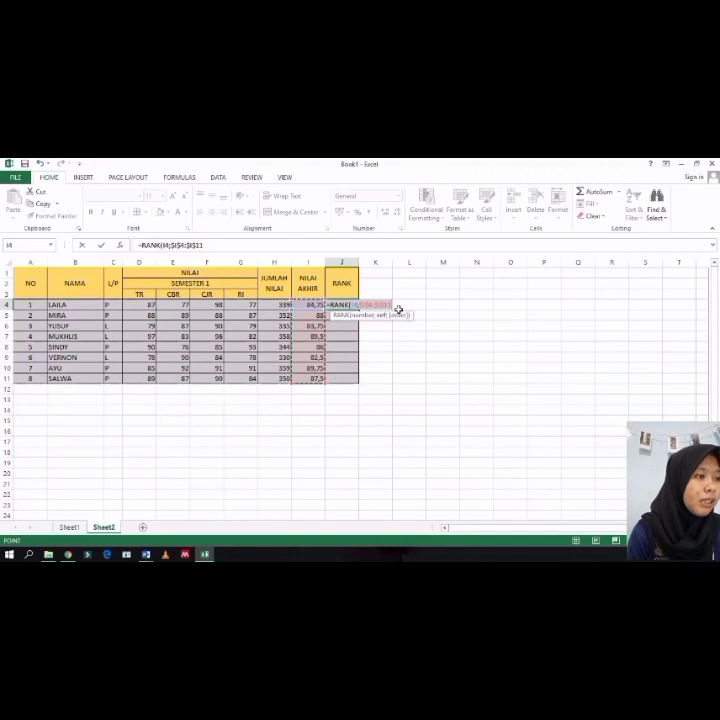
text(;)
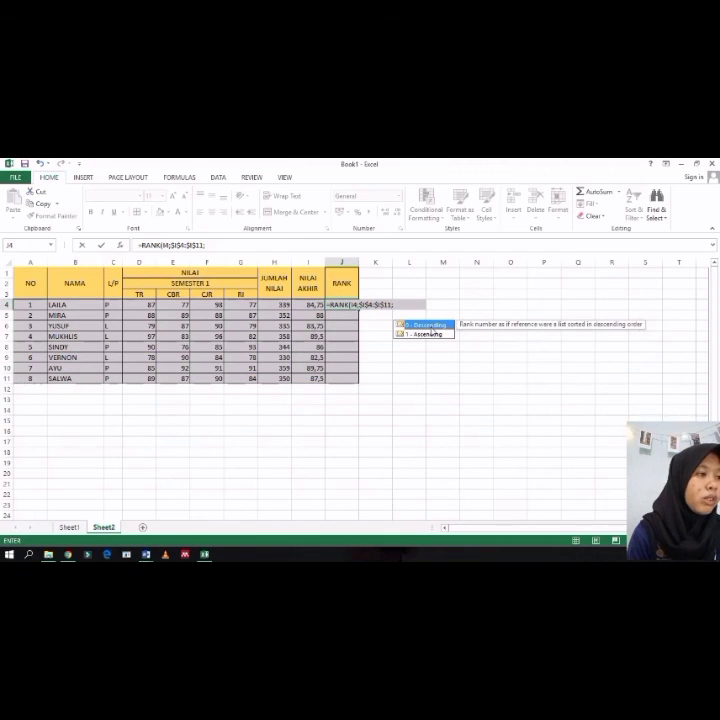
text(0)
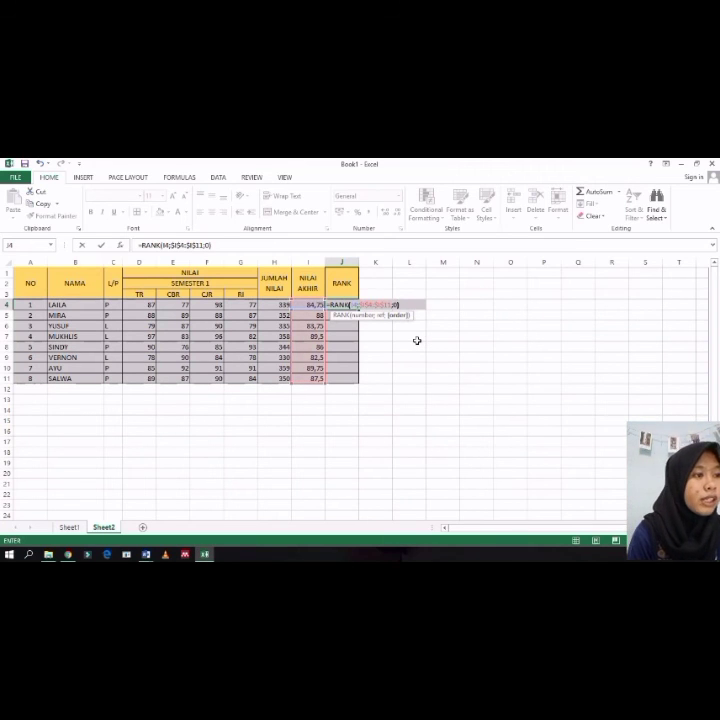
text())
key(Return)
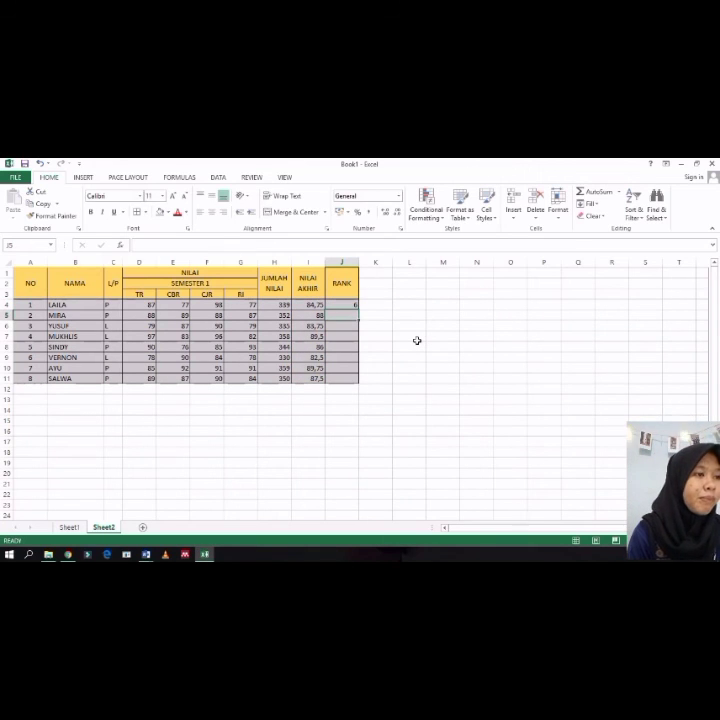
Step: Fill the RANK formula down from J4 to J11
click(345, 303)
drag(357, 307, 361, 384)
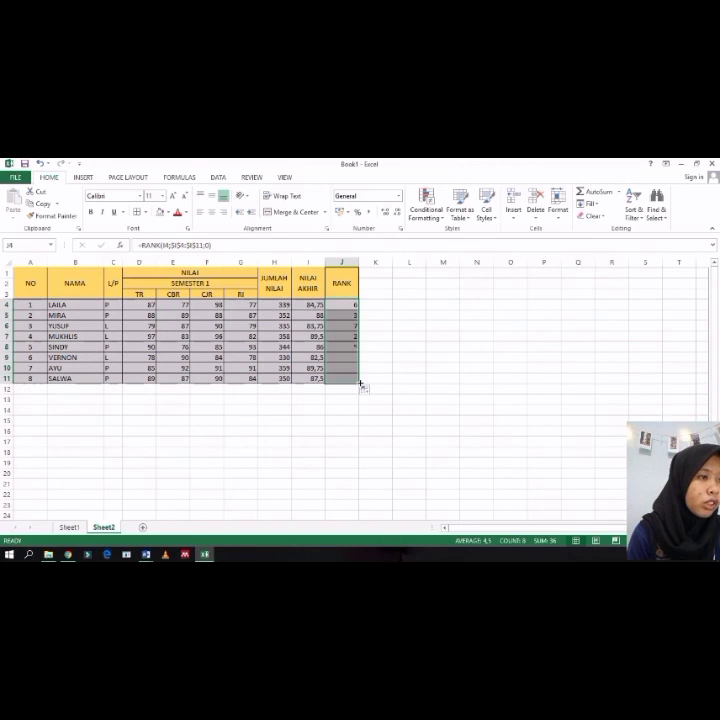
click(404, 305)
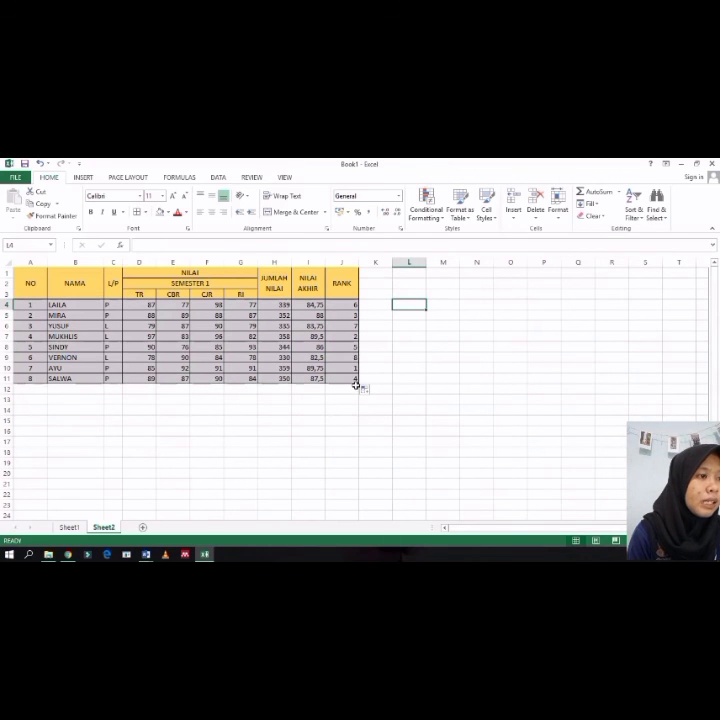
Step: Check the copied RANK formulas in J4 to J6
click(341, 304)
click(341, 316)
click(340, 327)
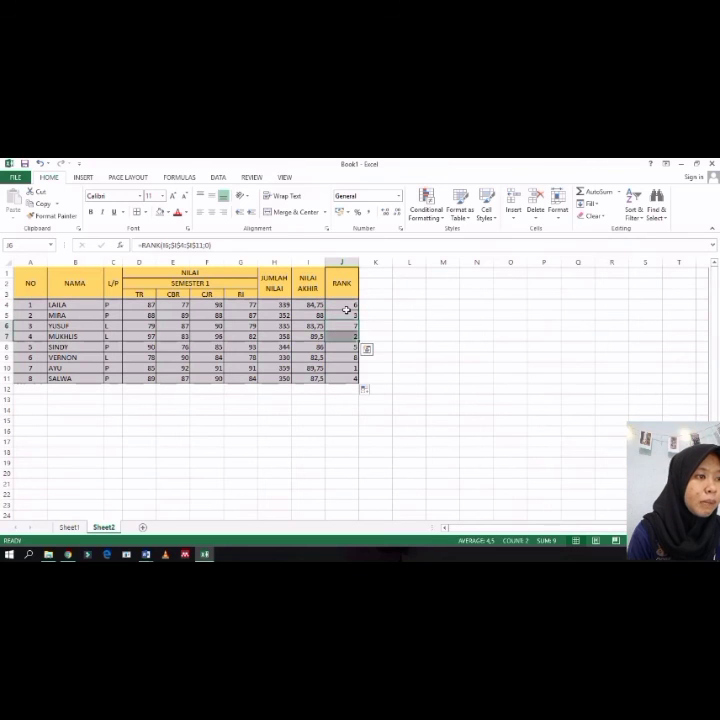
Step: Apply AutoFilter dropdowns to the table range A1:J11
click(348, 337)
click(349, 367)
click(350, 377)
click(348, 290)
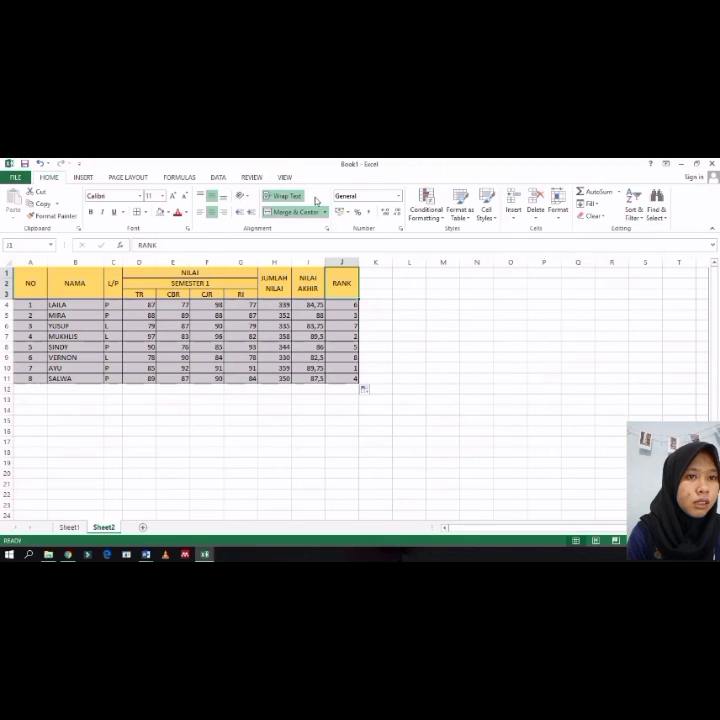
click(25, 273)
mouse_move(25, 273)
mouse_down()
mouse_move(74, 304)
mouse_move(289, 344)
mouse_move(350, 368)
mouse_move(341, 377)
mouse_up()
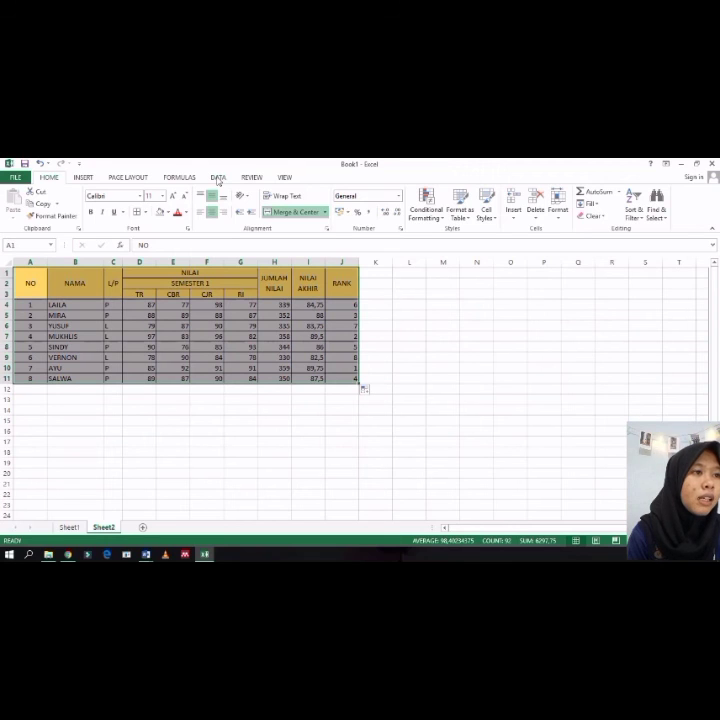
click(218, 178)
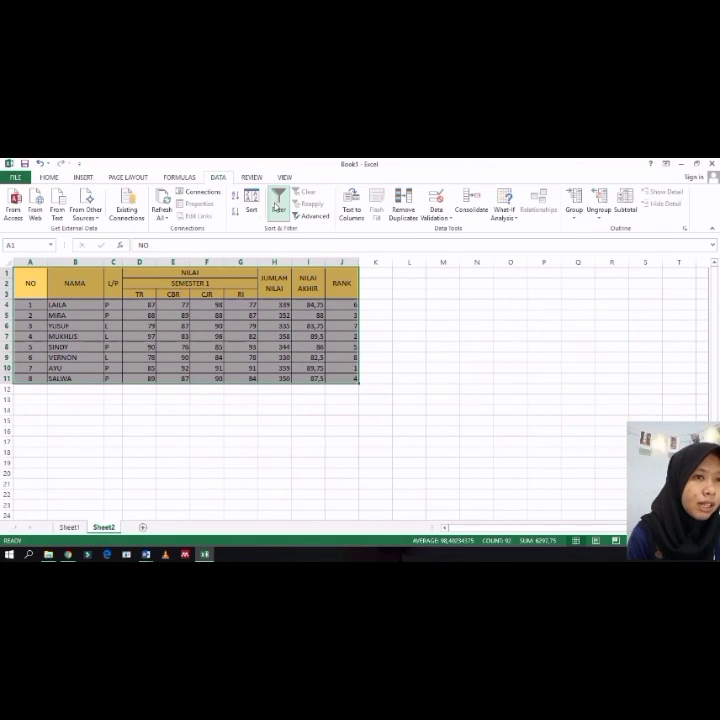
click(278, 205)
click(398, 314)
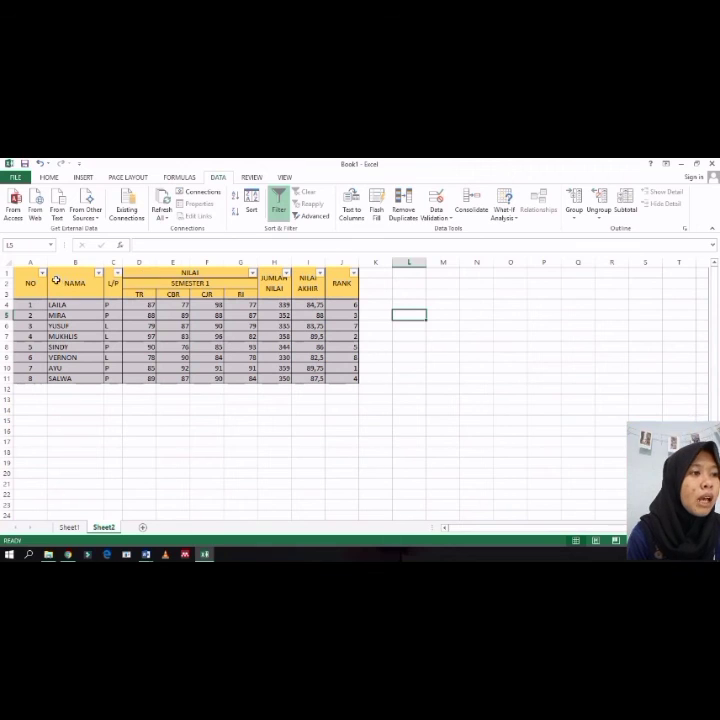
Step: Sort the table by the RANK column from smallest to largest
click(352, 274)
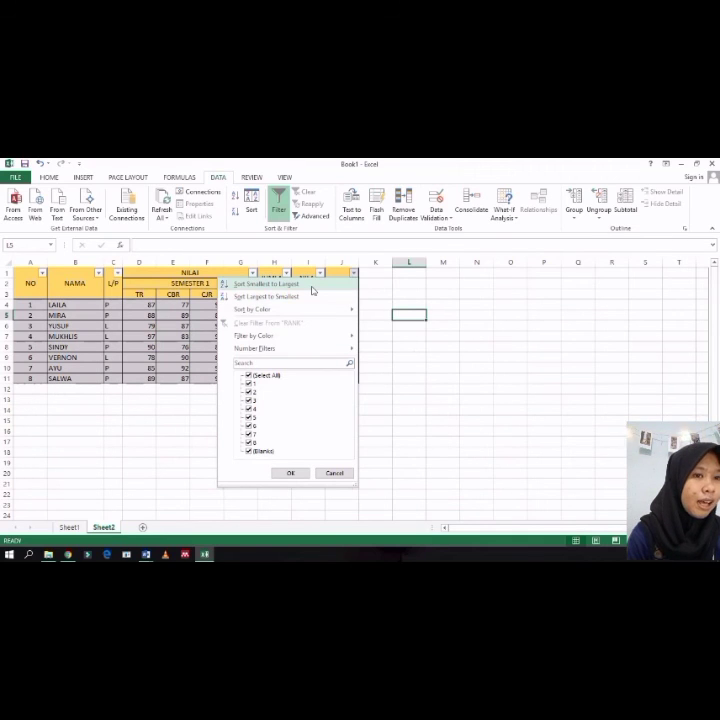
click(312, 285)
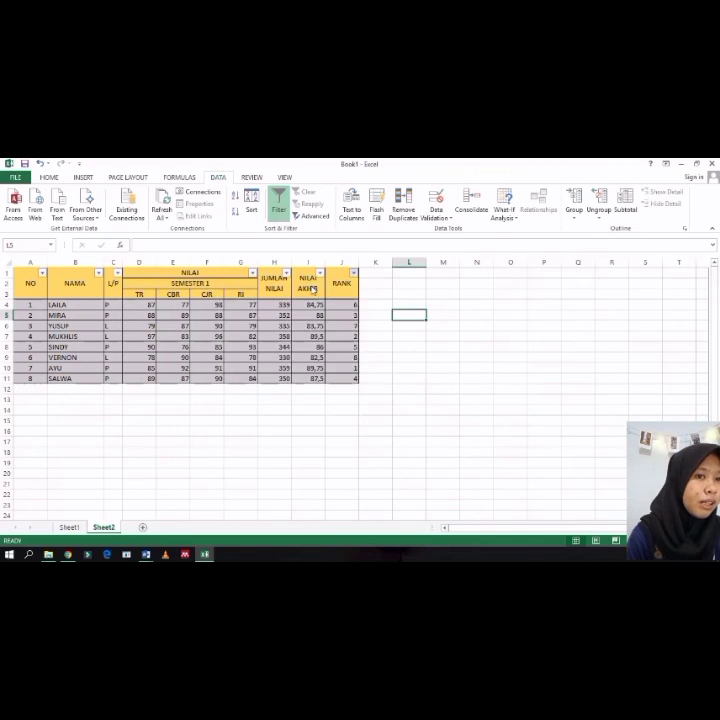
click(342, 398)
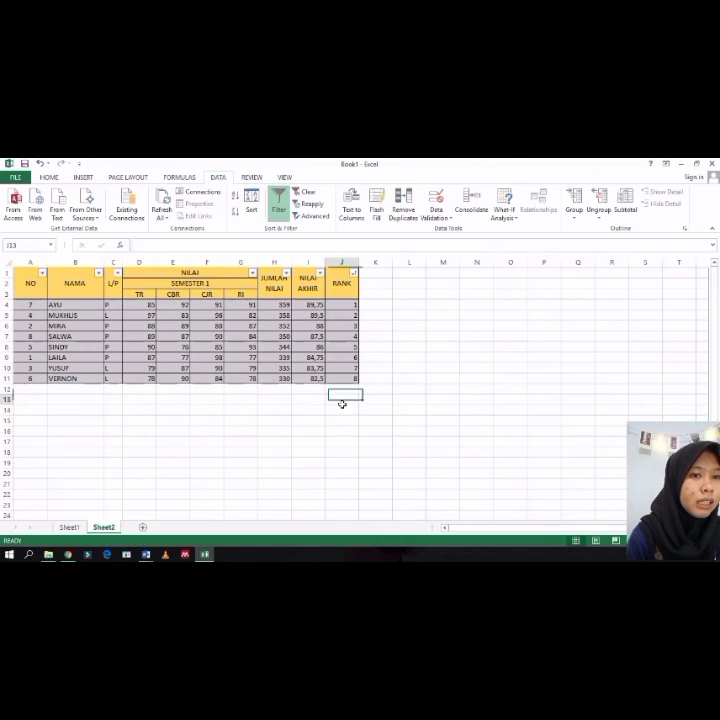
Step: Review the sorted rows, comparing student names and scores with their RANK formulas
click(350, 315)
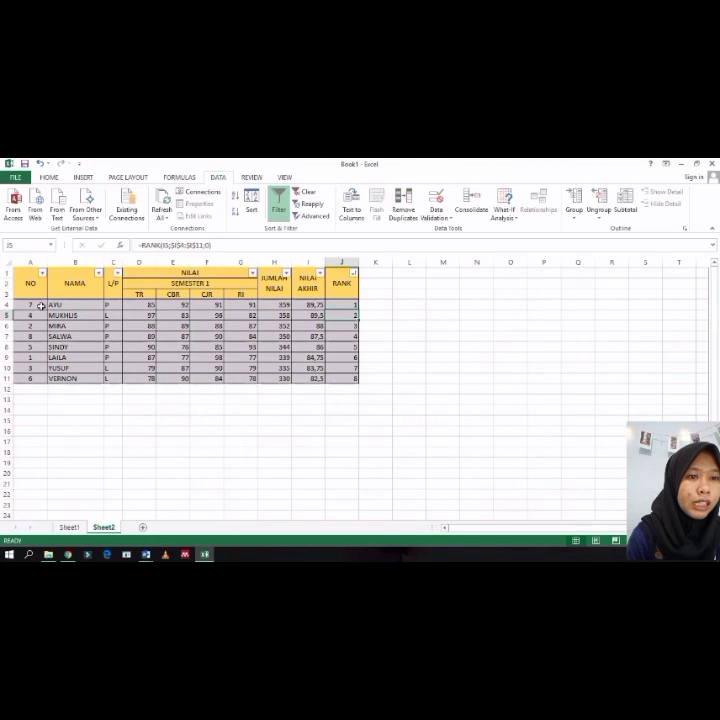
drag(55, 305, 59, 410)
click(56, 368)
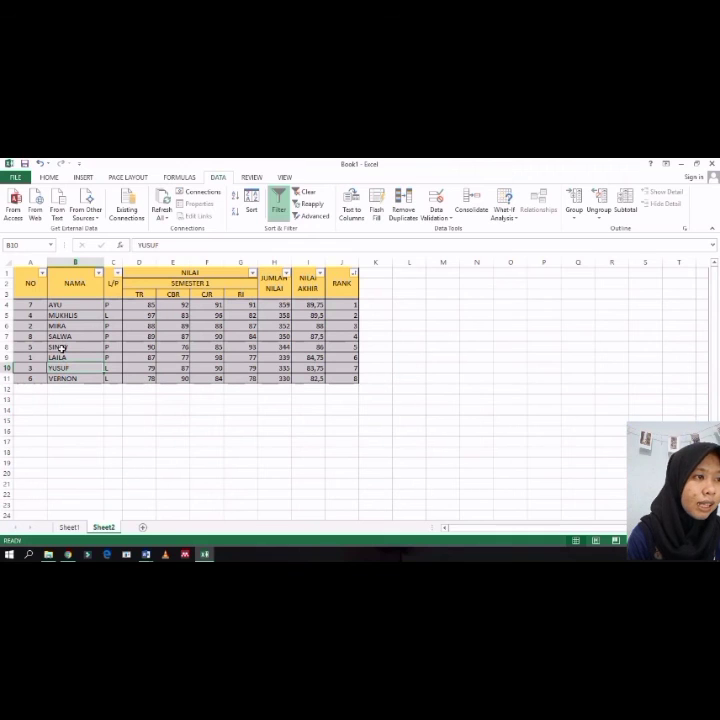
click(347, 308)
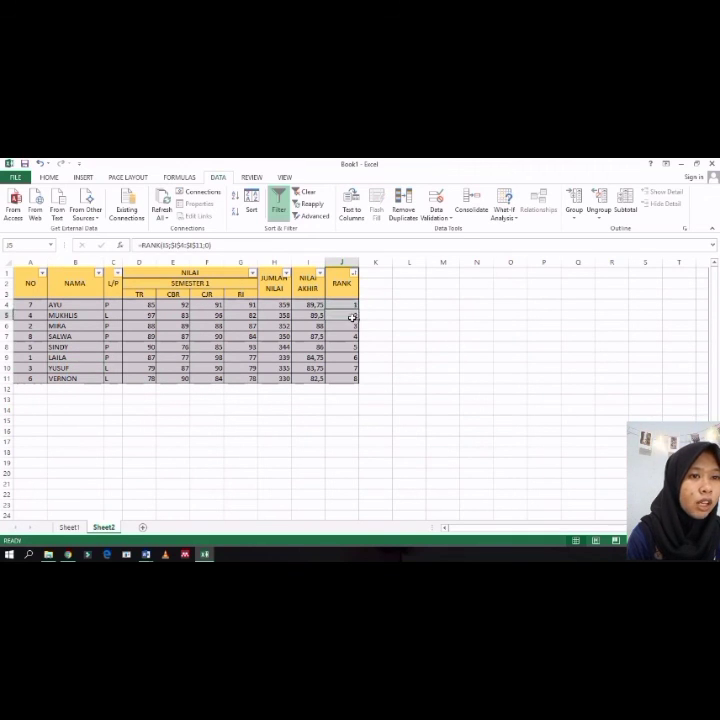
click(62, 303)
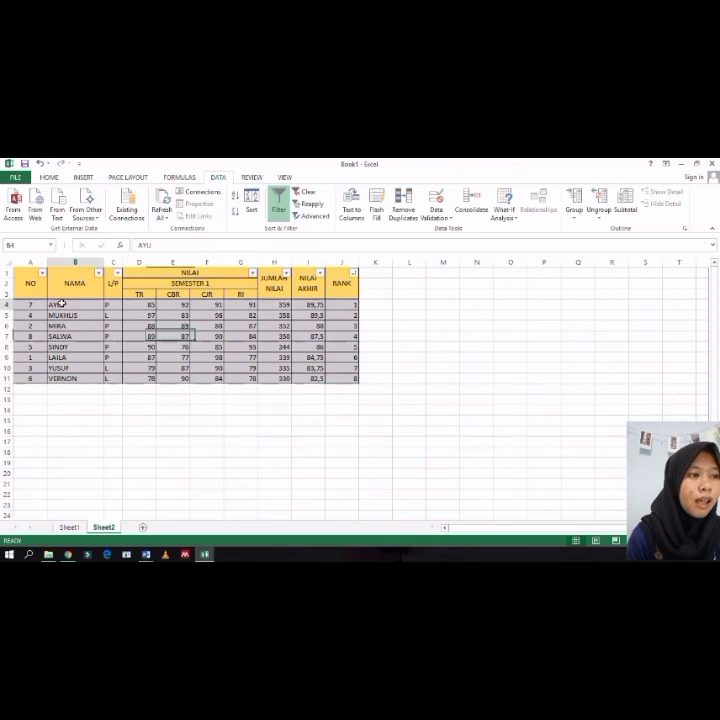
click(342, 326)
drag(310, 326, 260, 323)
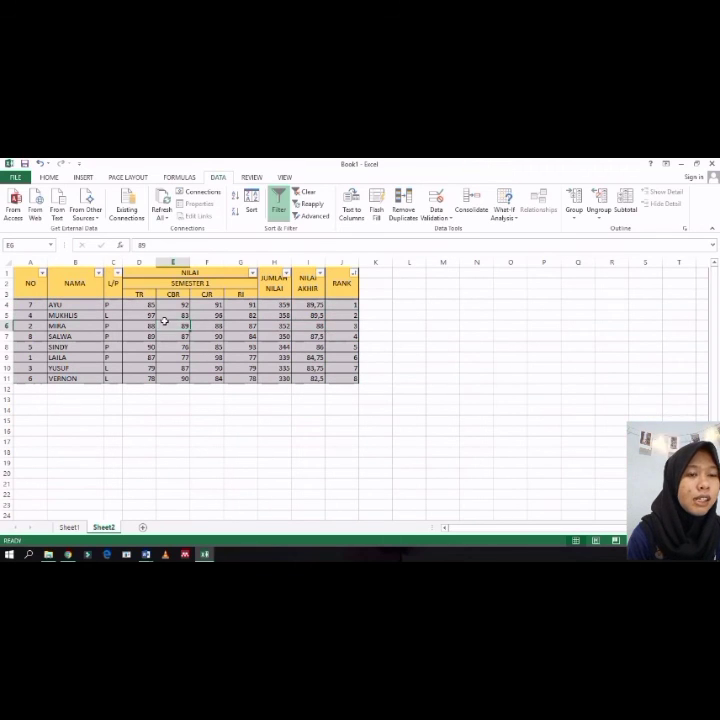
click(33, 302)
drag(48, 302, 354, 376)
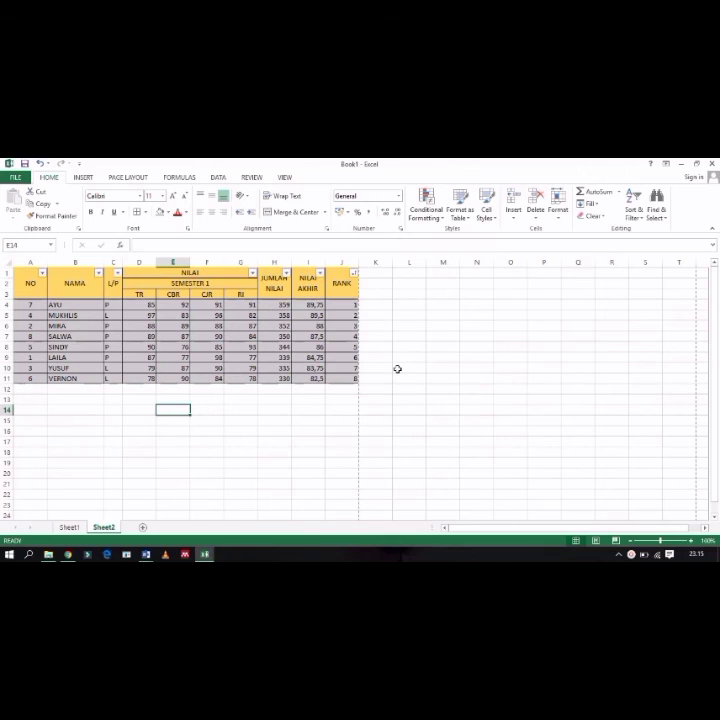
click(377, 389)
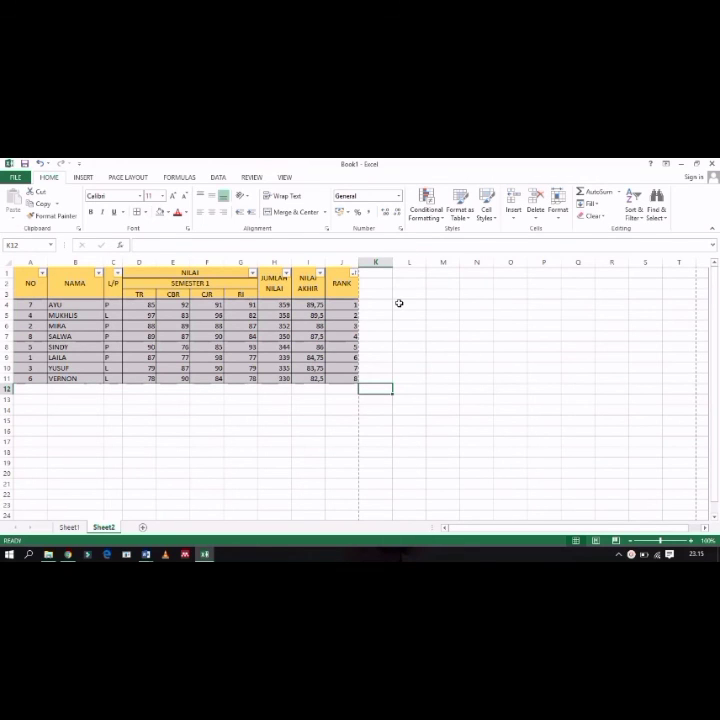
Step: Open the print preview and set the Page Setup scaling to 100% normal size, inspecting the page
key(ctrl+p)
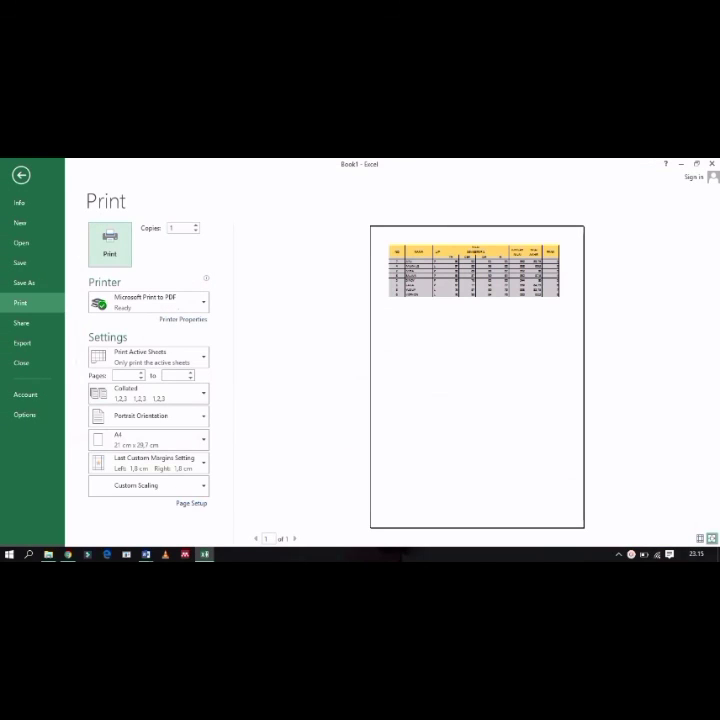
click(186, 503)
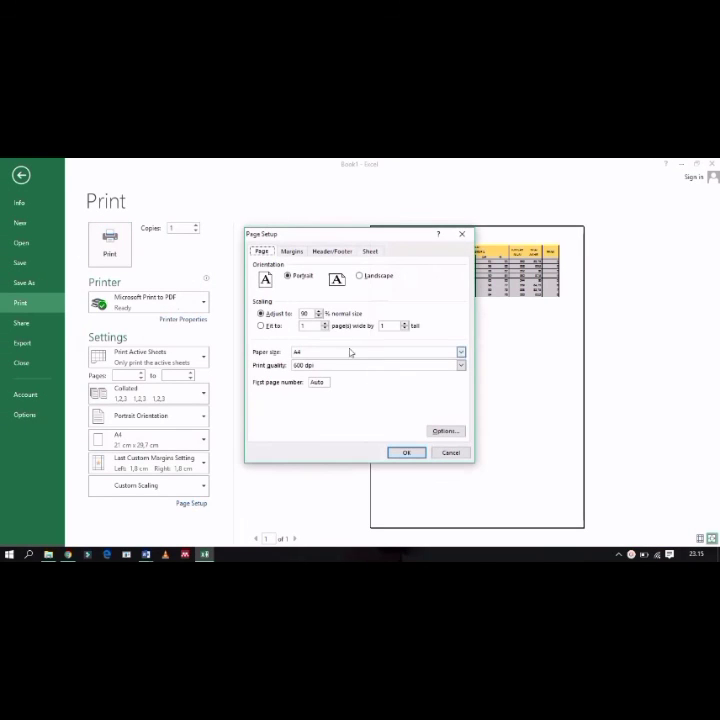
click(319, 311)
click(319, 311)
click(421, 453)
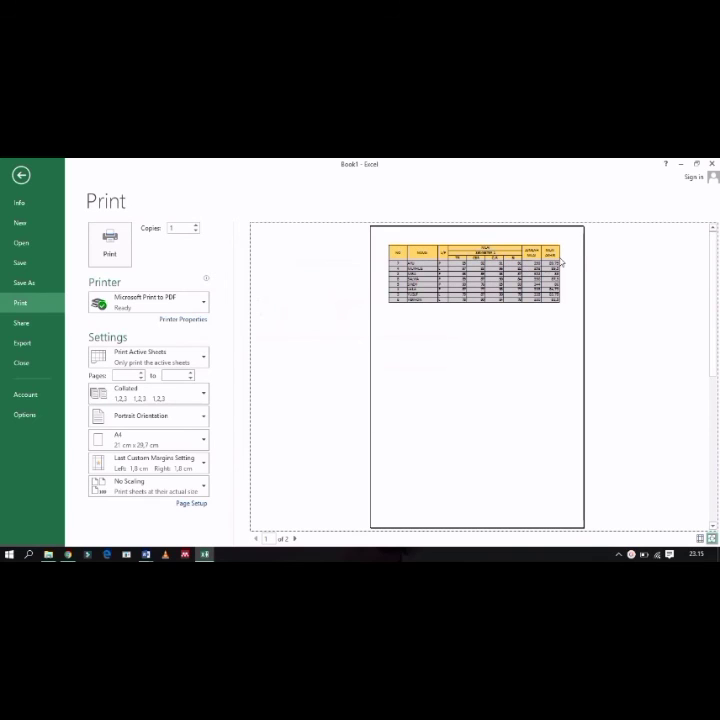
click(420, 281)
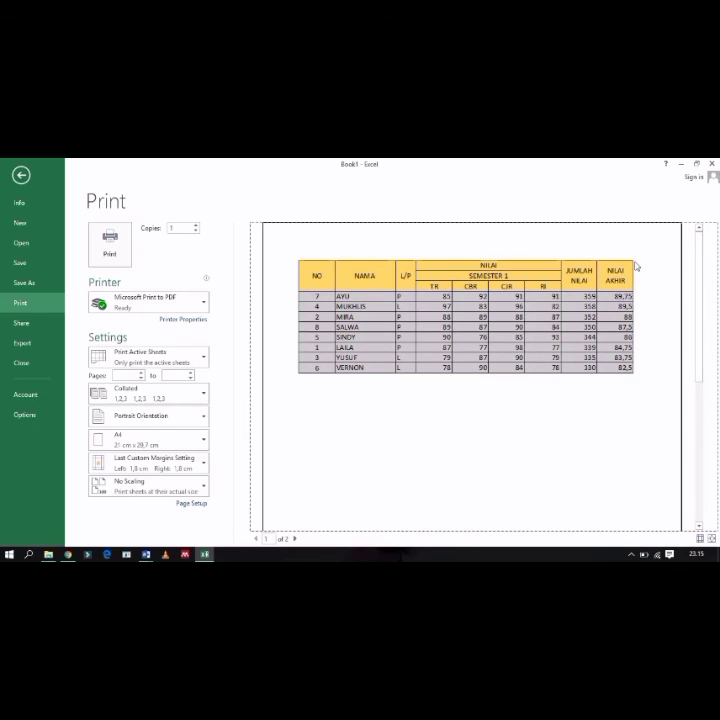
click(513, 338)
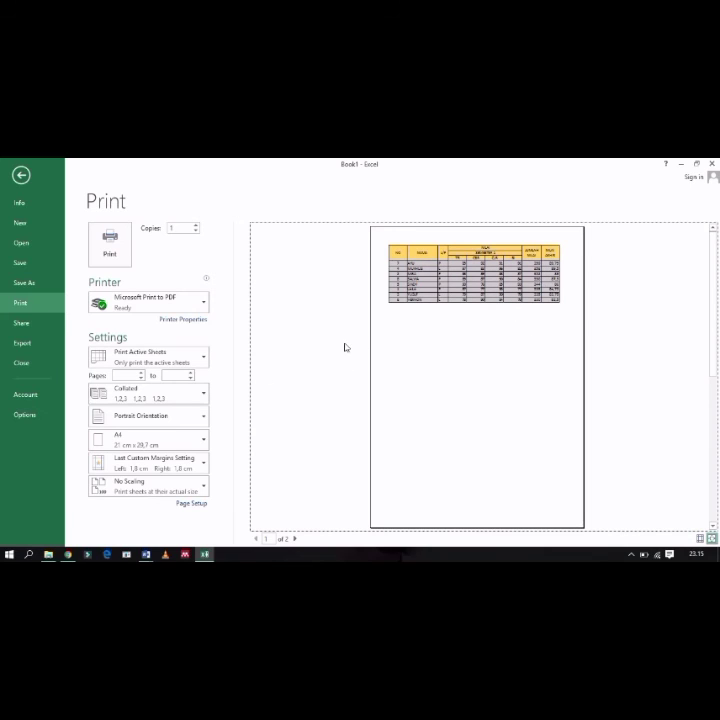
Step: Lower the Page Setup scaling percentage so the whole table fits on one printed page, then check the preview
click(192, 504)
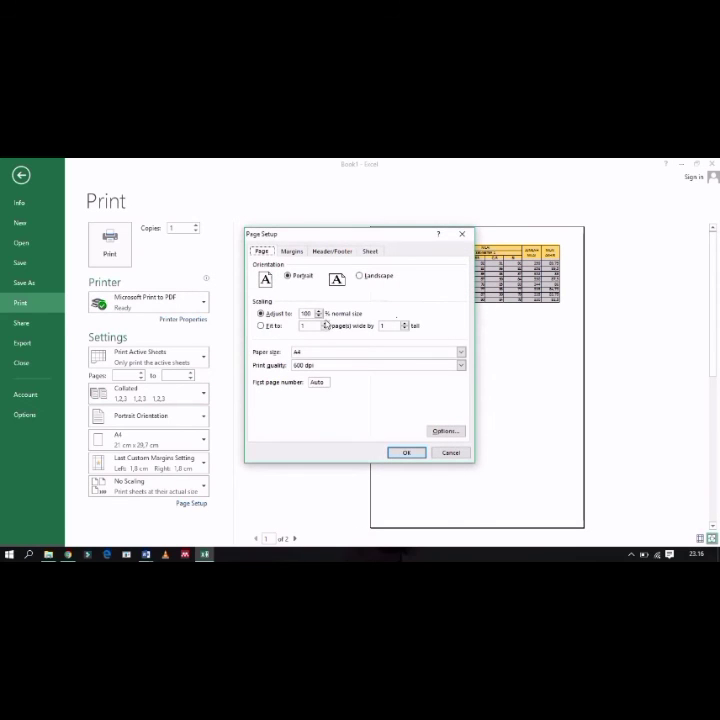
click(319, 317)
click(320, 317)
click(322, 319)
click(418, 453)
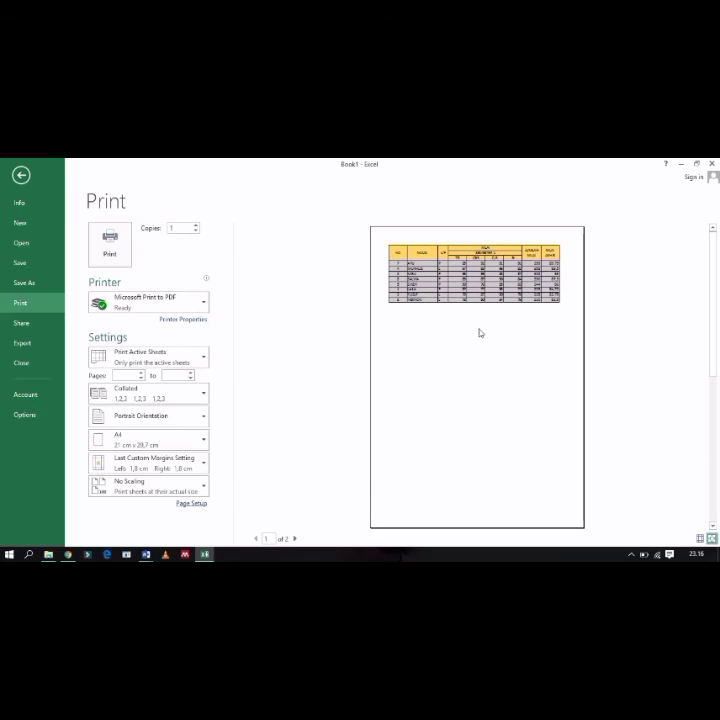
click(549, 283)
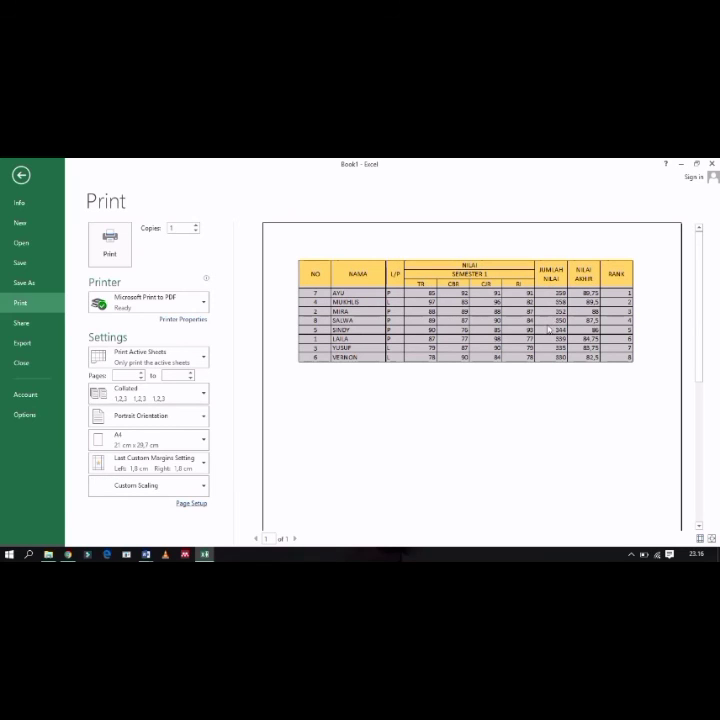
click(489, 325)
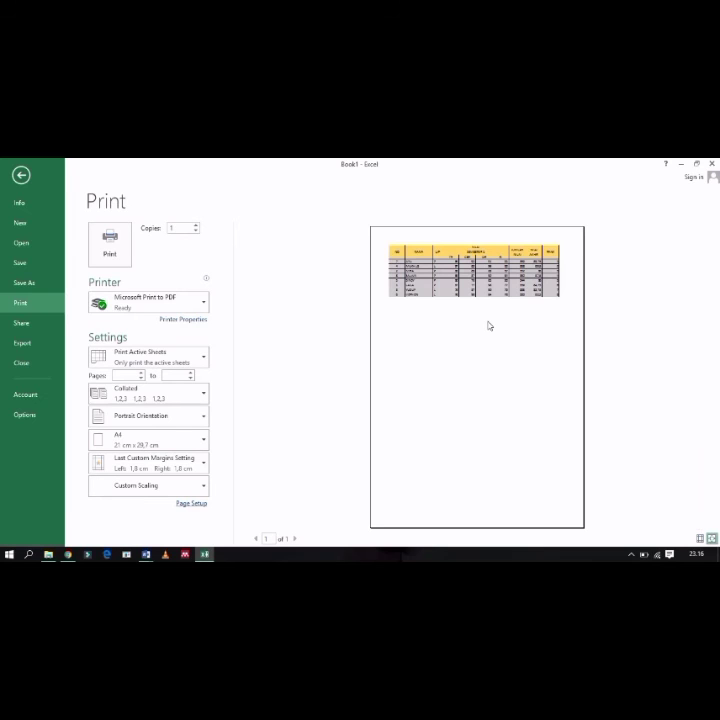